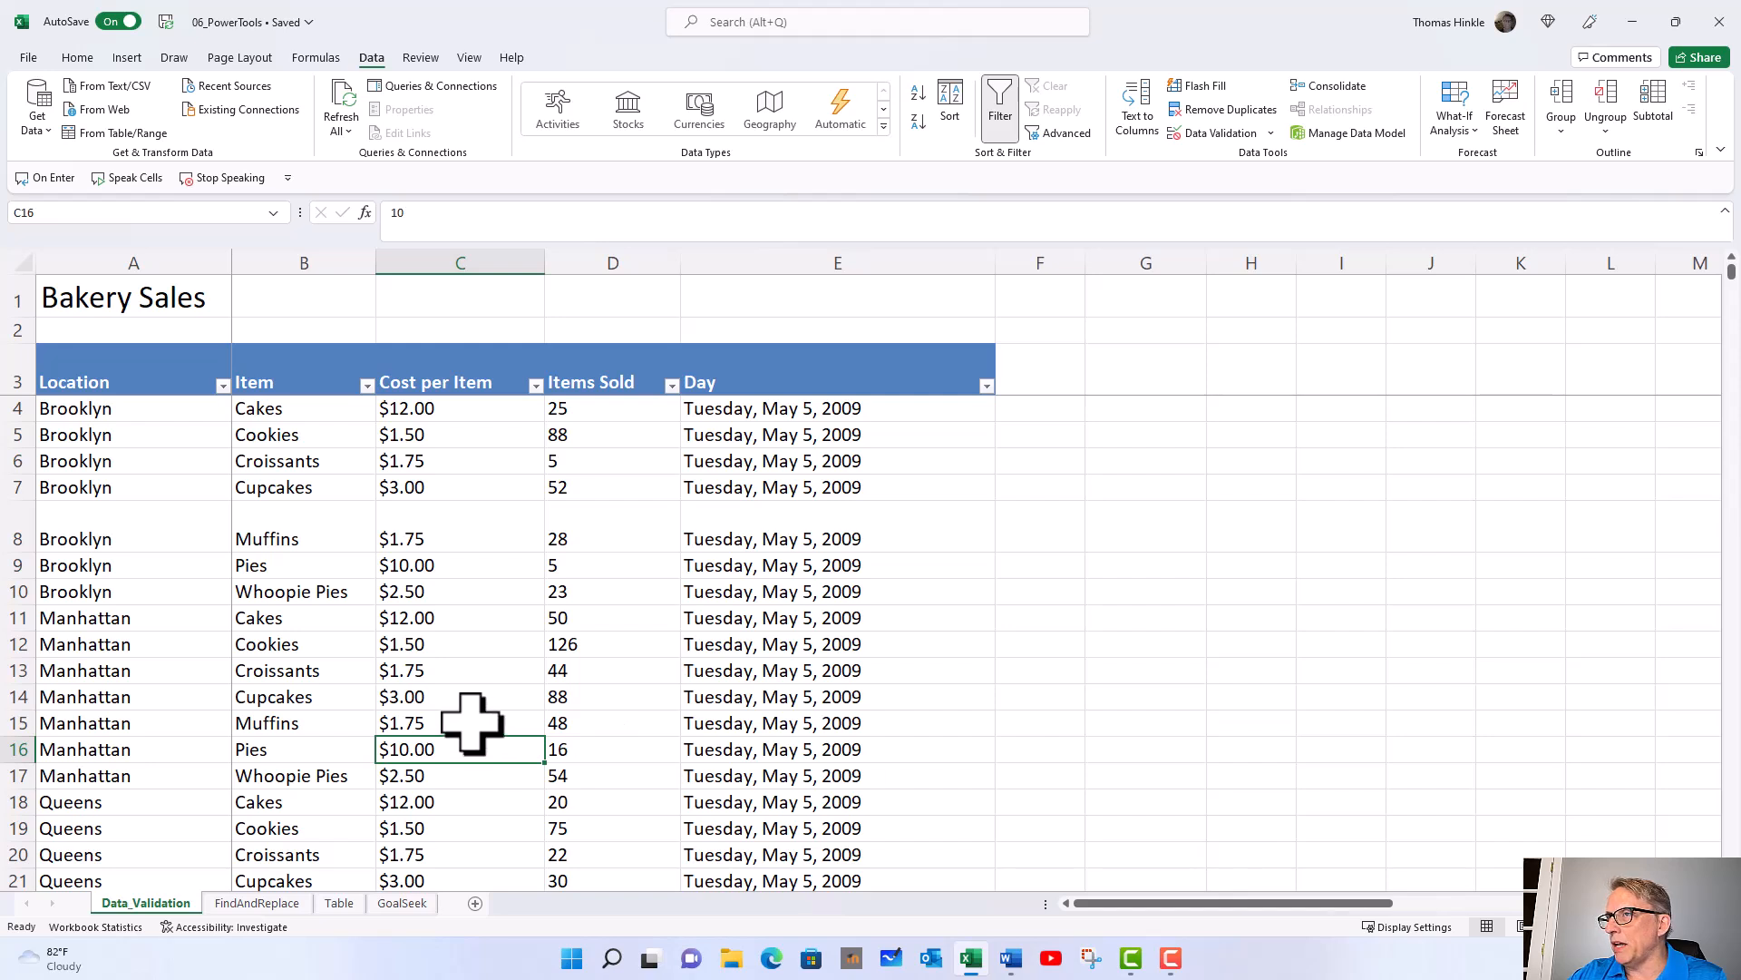
Step: Check the drop-down choices in the first Location cell, A4, and the first Item cell, B4
{"action": "left_click", "coordinate": [159, 410]}
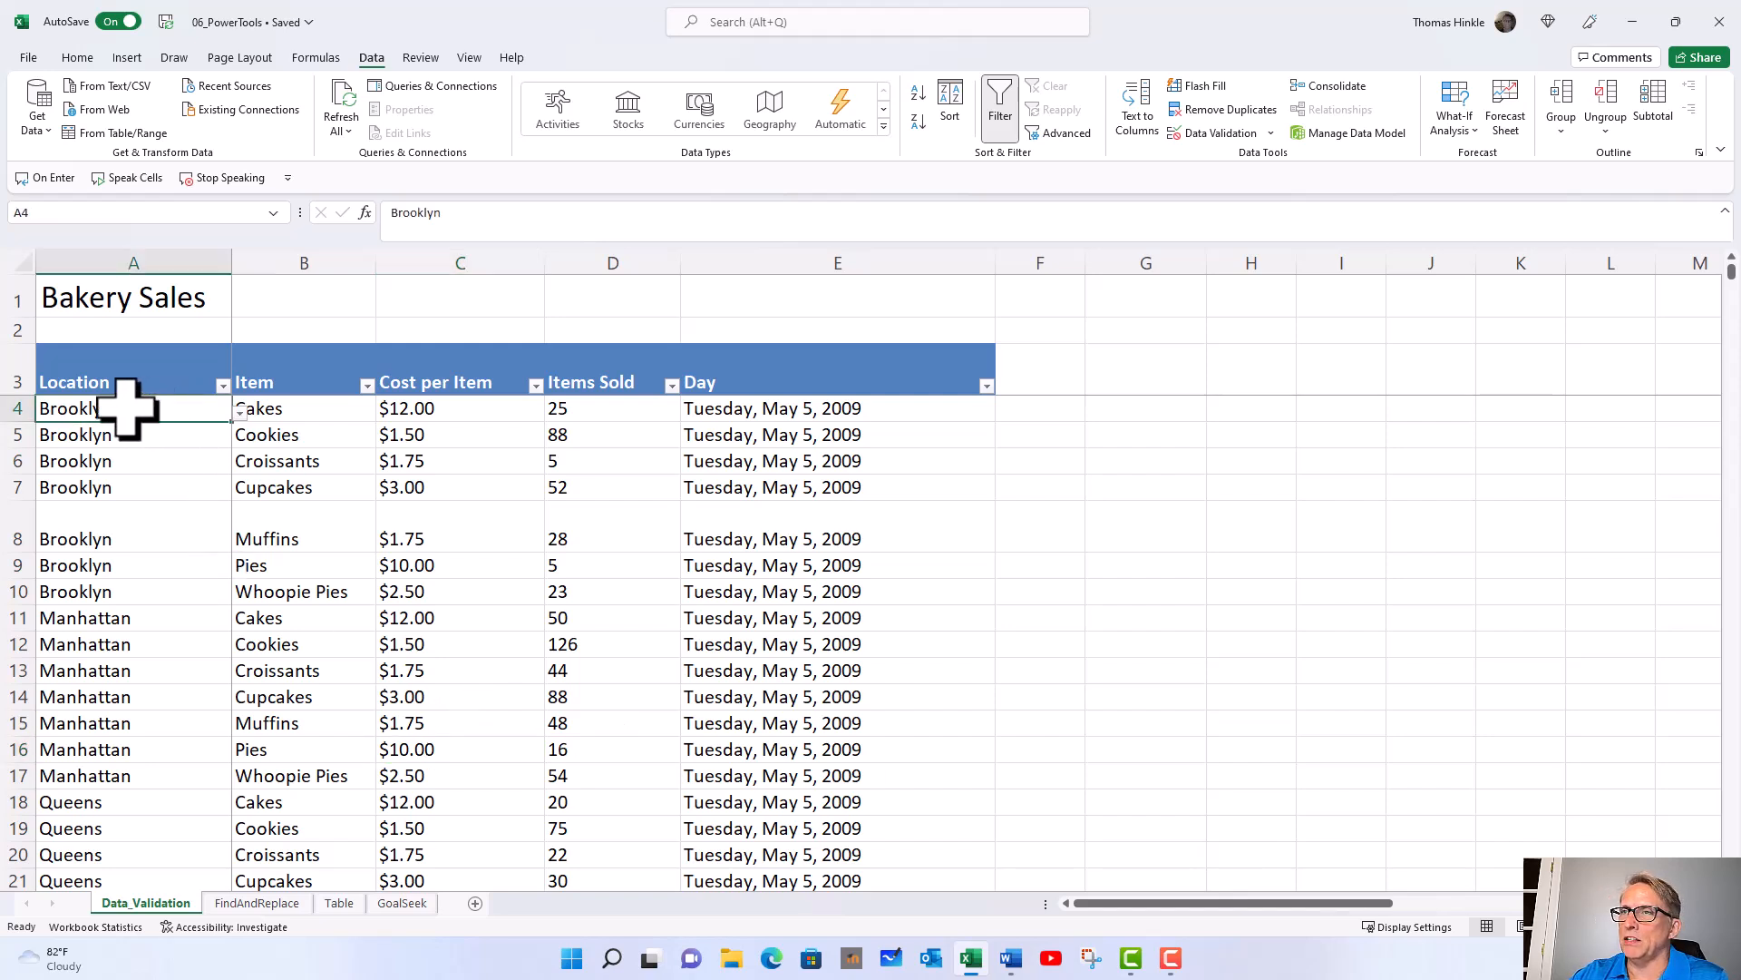
{"action": "left_click", "coordinate": [239, 411]}
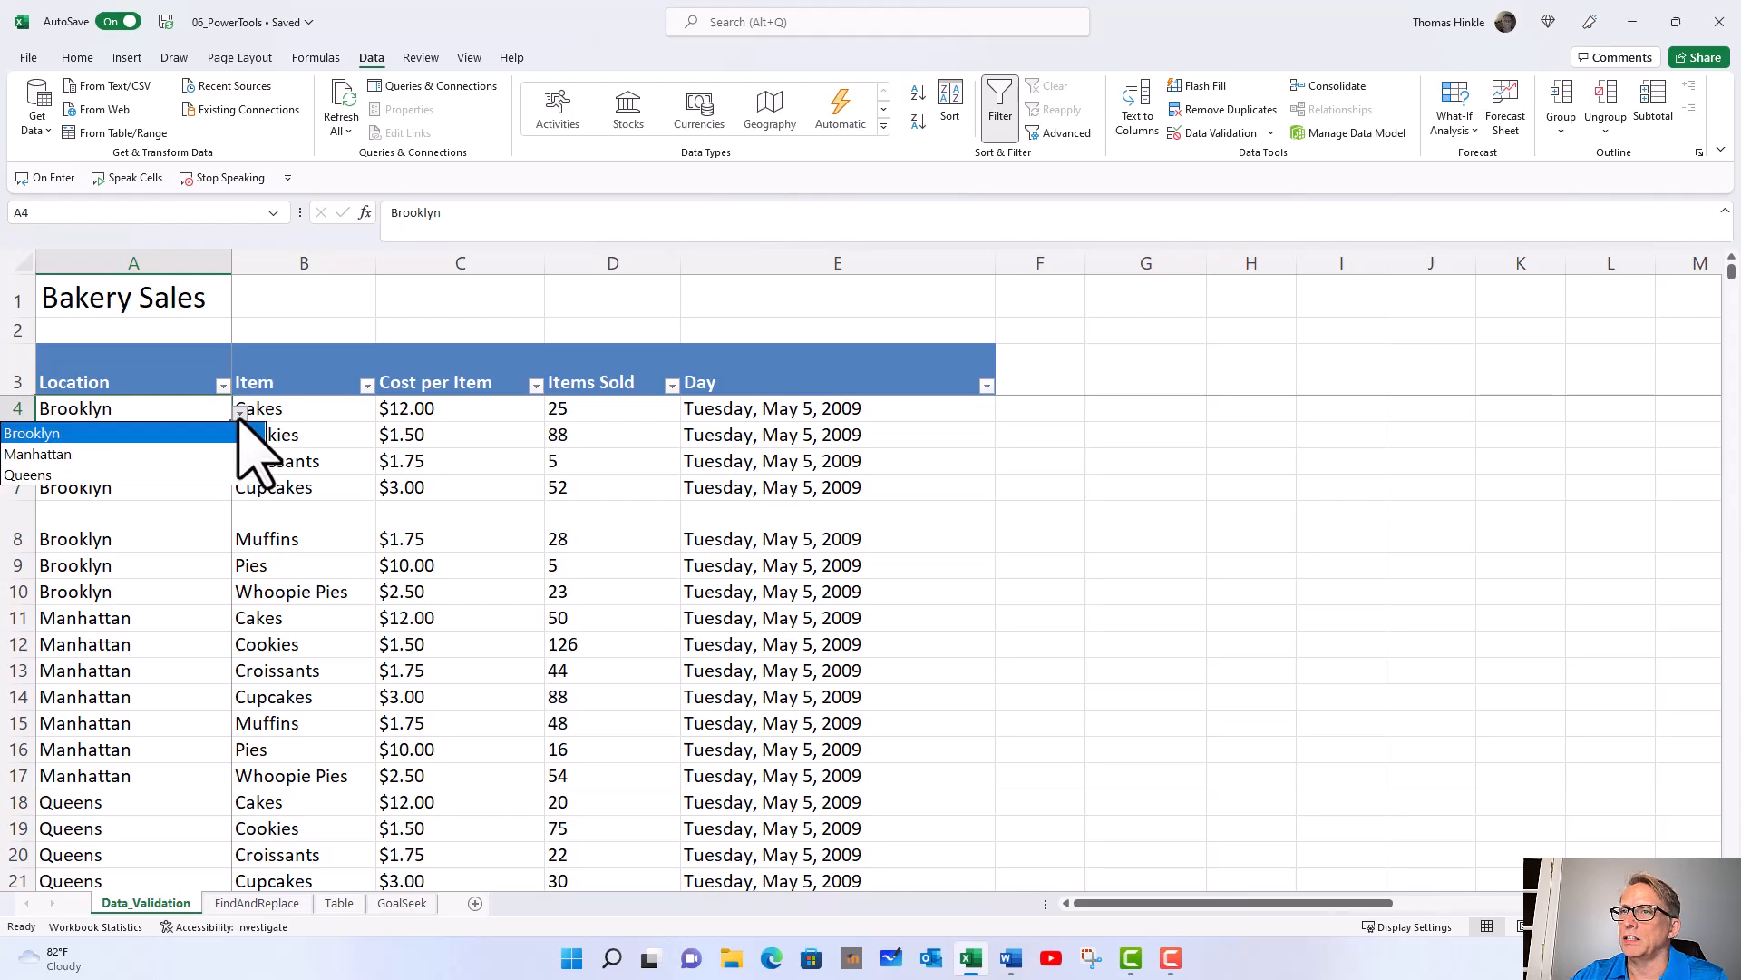
{"action": "left_click", "coordinate": [175, 433]}
{"action": "left_click", "coordinate": [334, 411]}
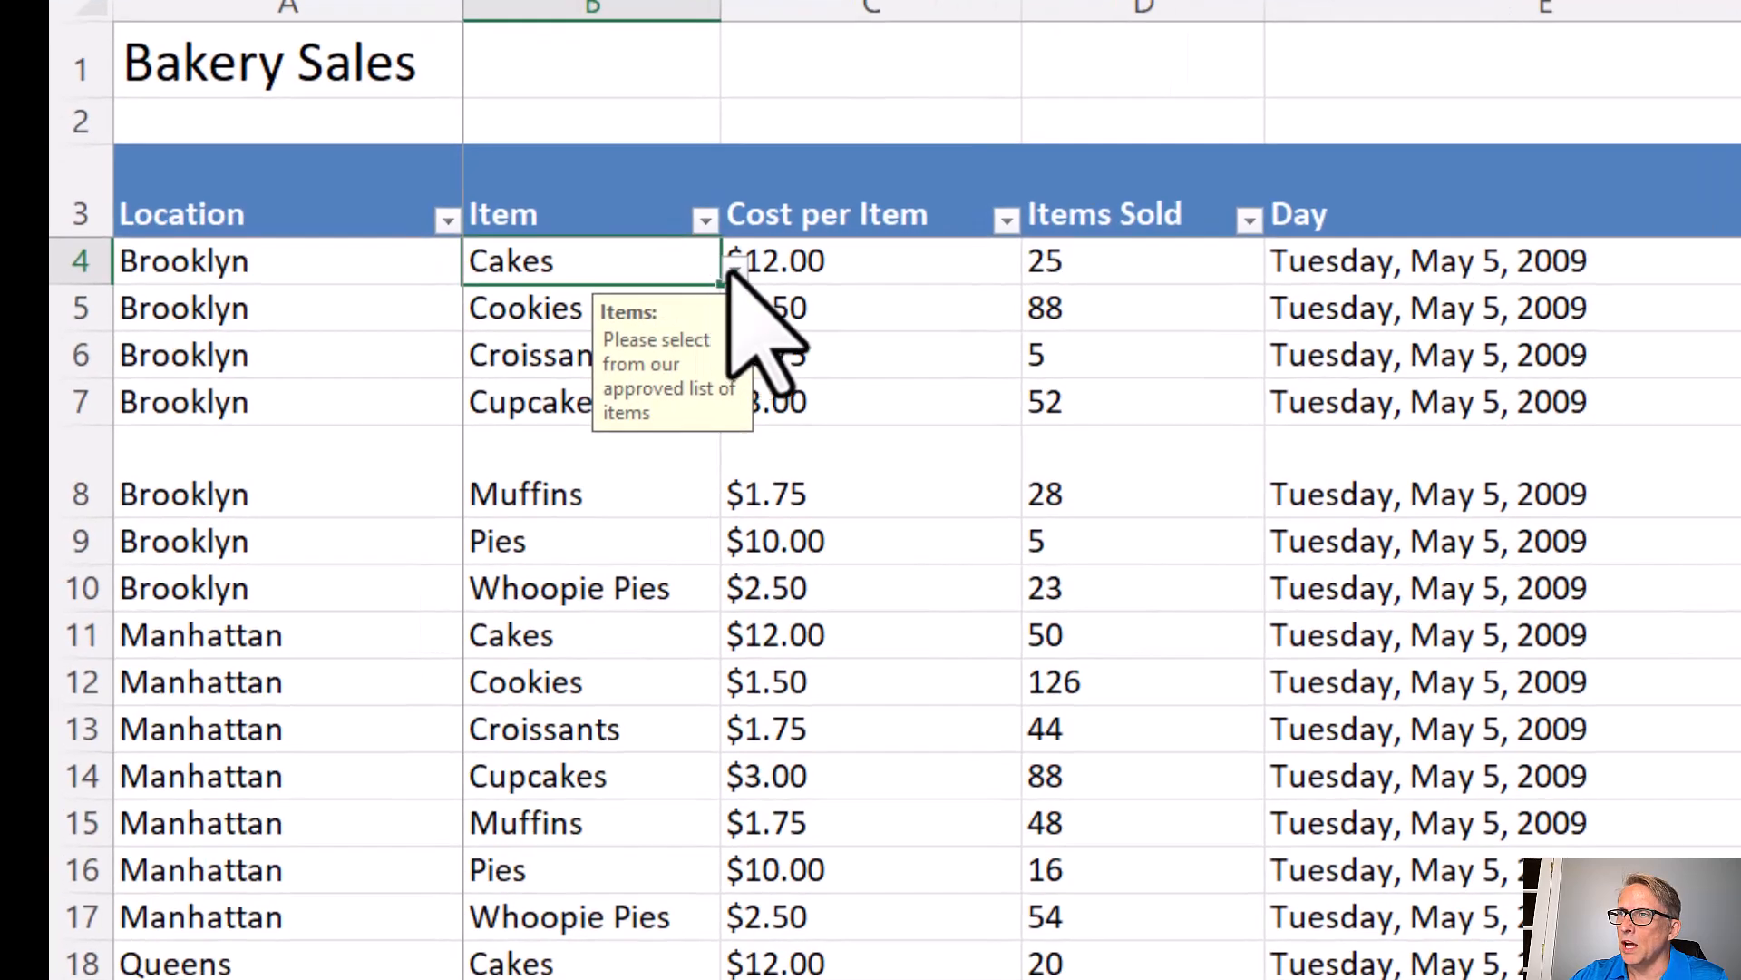
{"action": "left_click", "coordinate": [735, 268]}
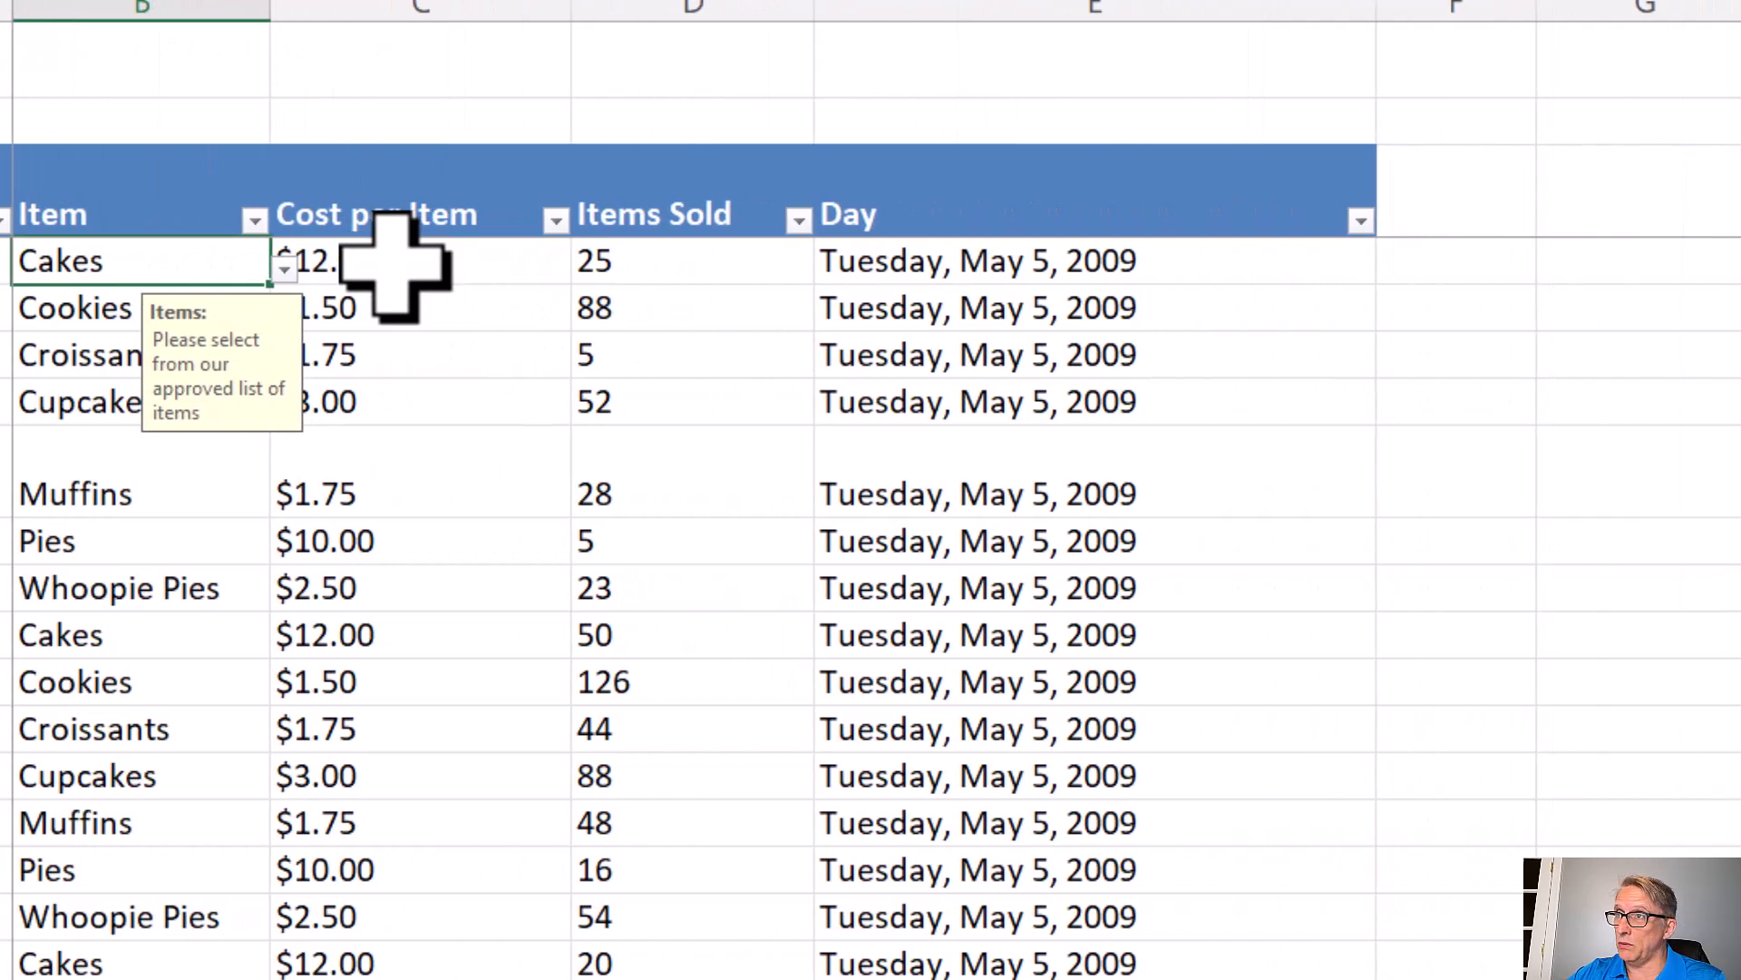
Step: Try to enter -1 as the cost per item in C4 and as the items sold in D4, cancelling each entry
{"action": "left_click", "coordinate": [589, 265]}
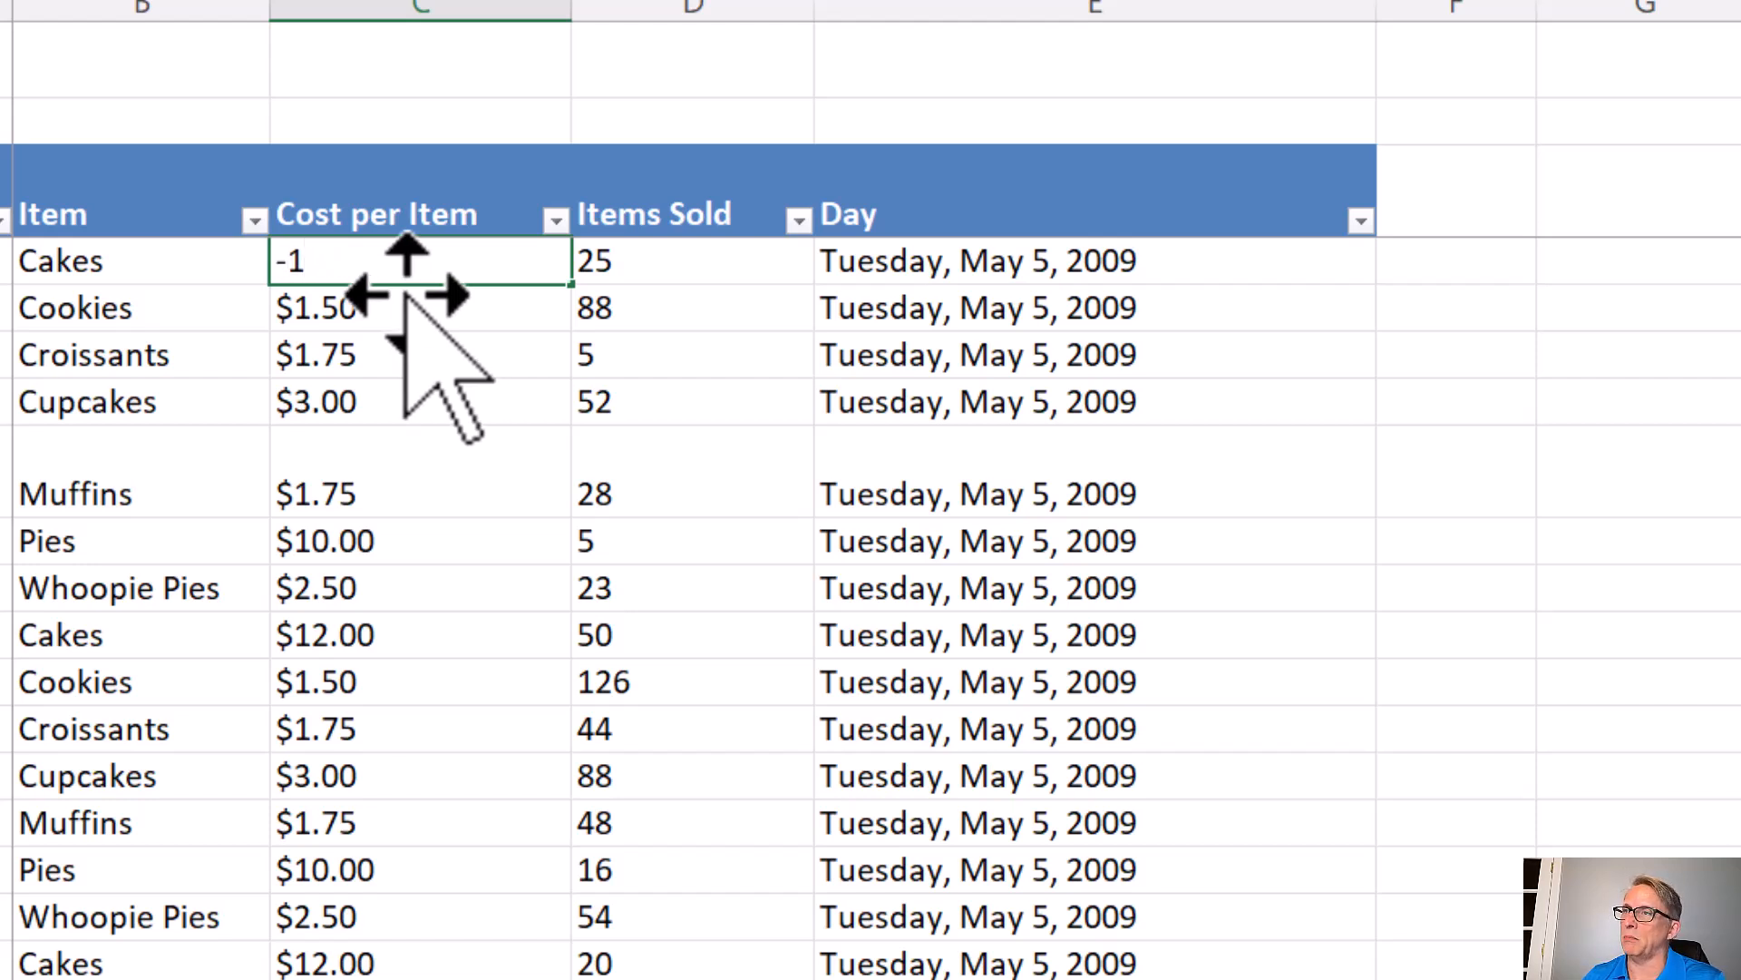
{"action": "key", "text": "Return"}
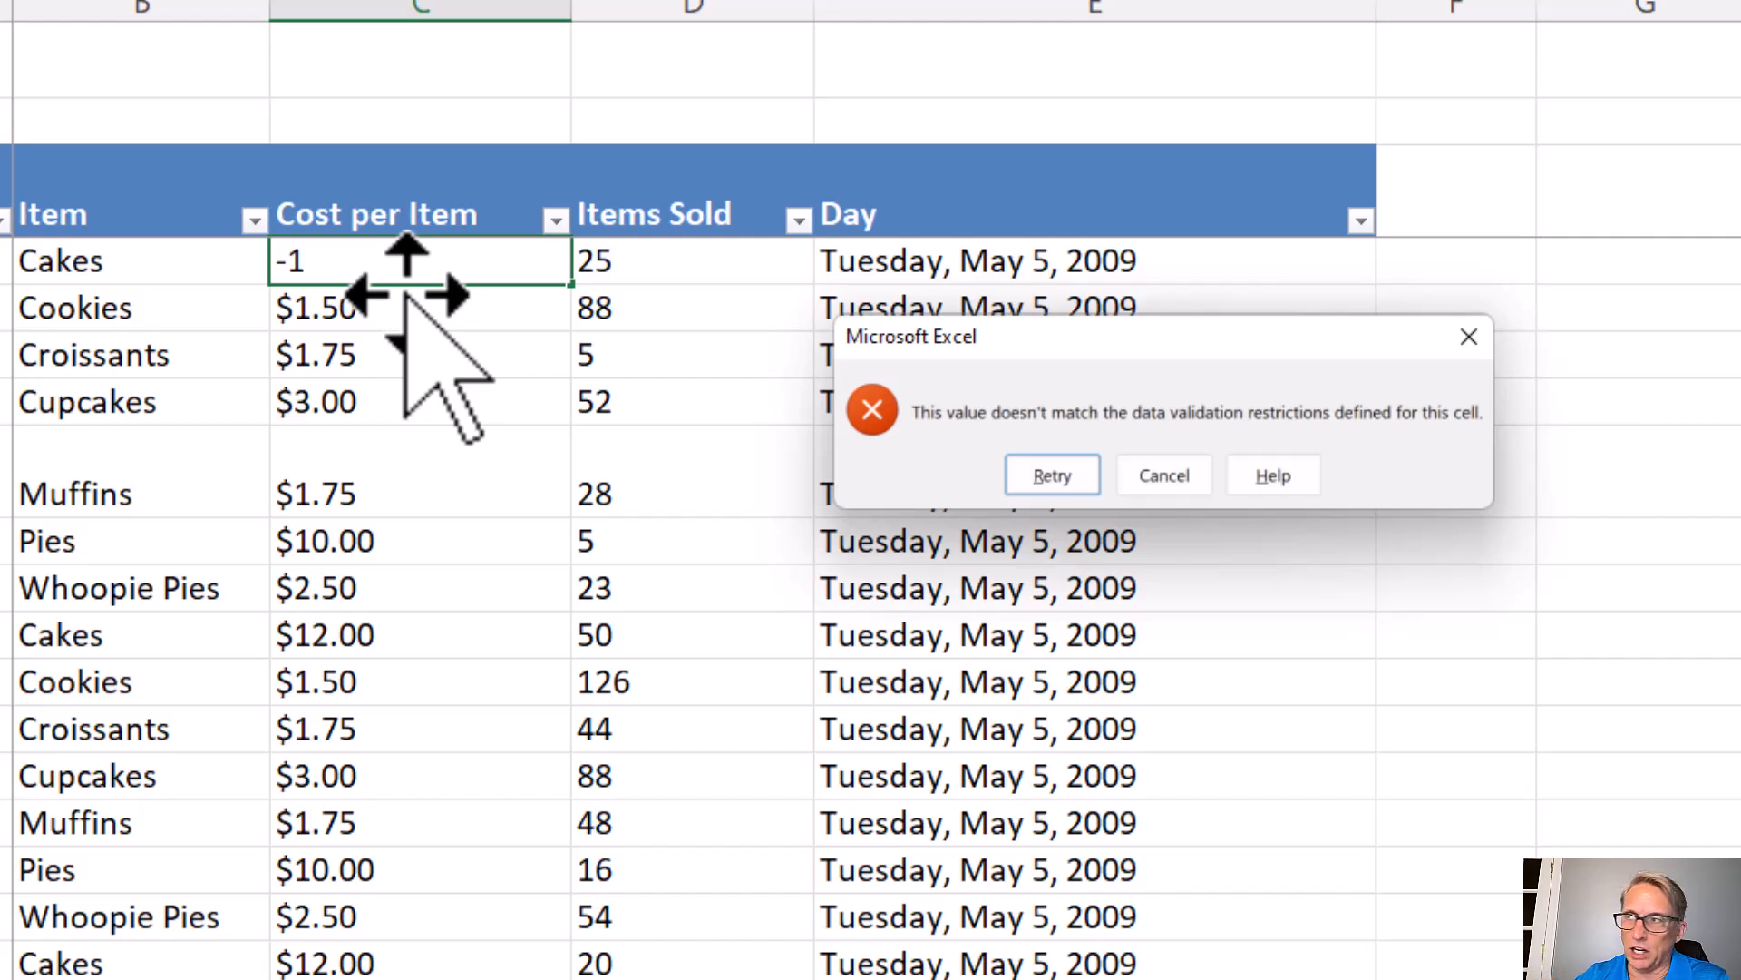
{"action": "left_click", "coordinate": [1179, 476]}
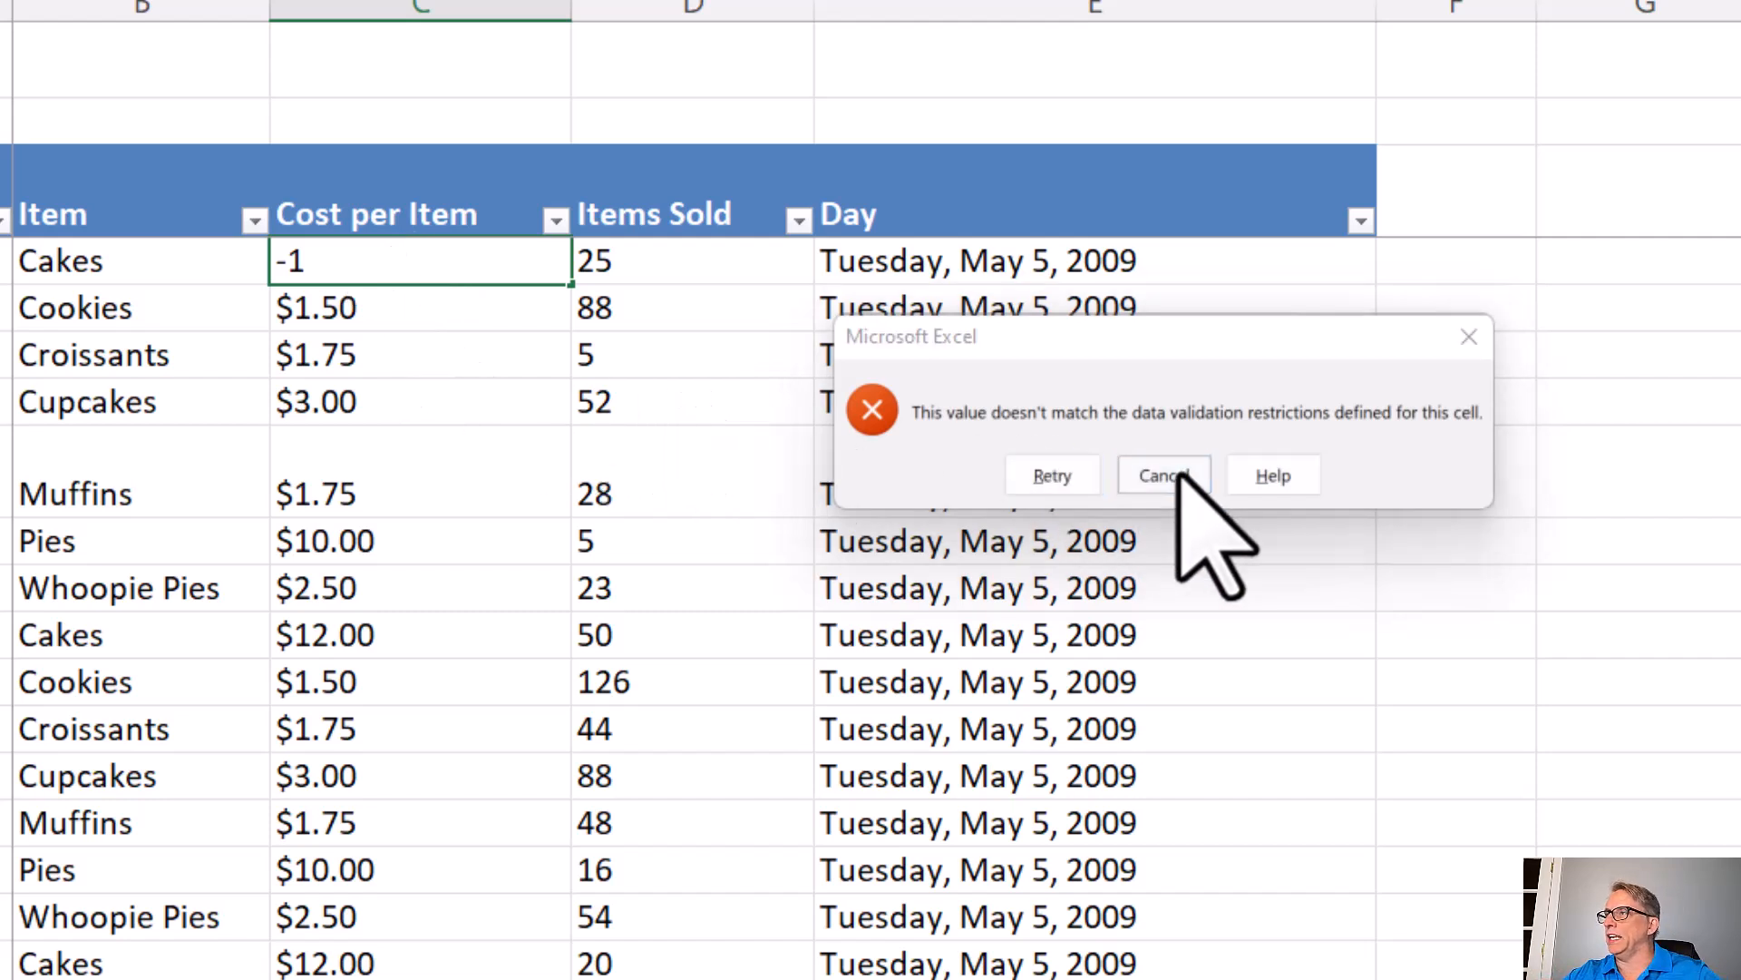
{"action": "left_click", "coordinate": [681, 268]}
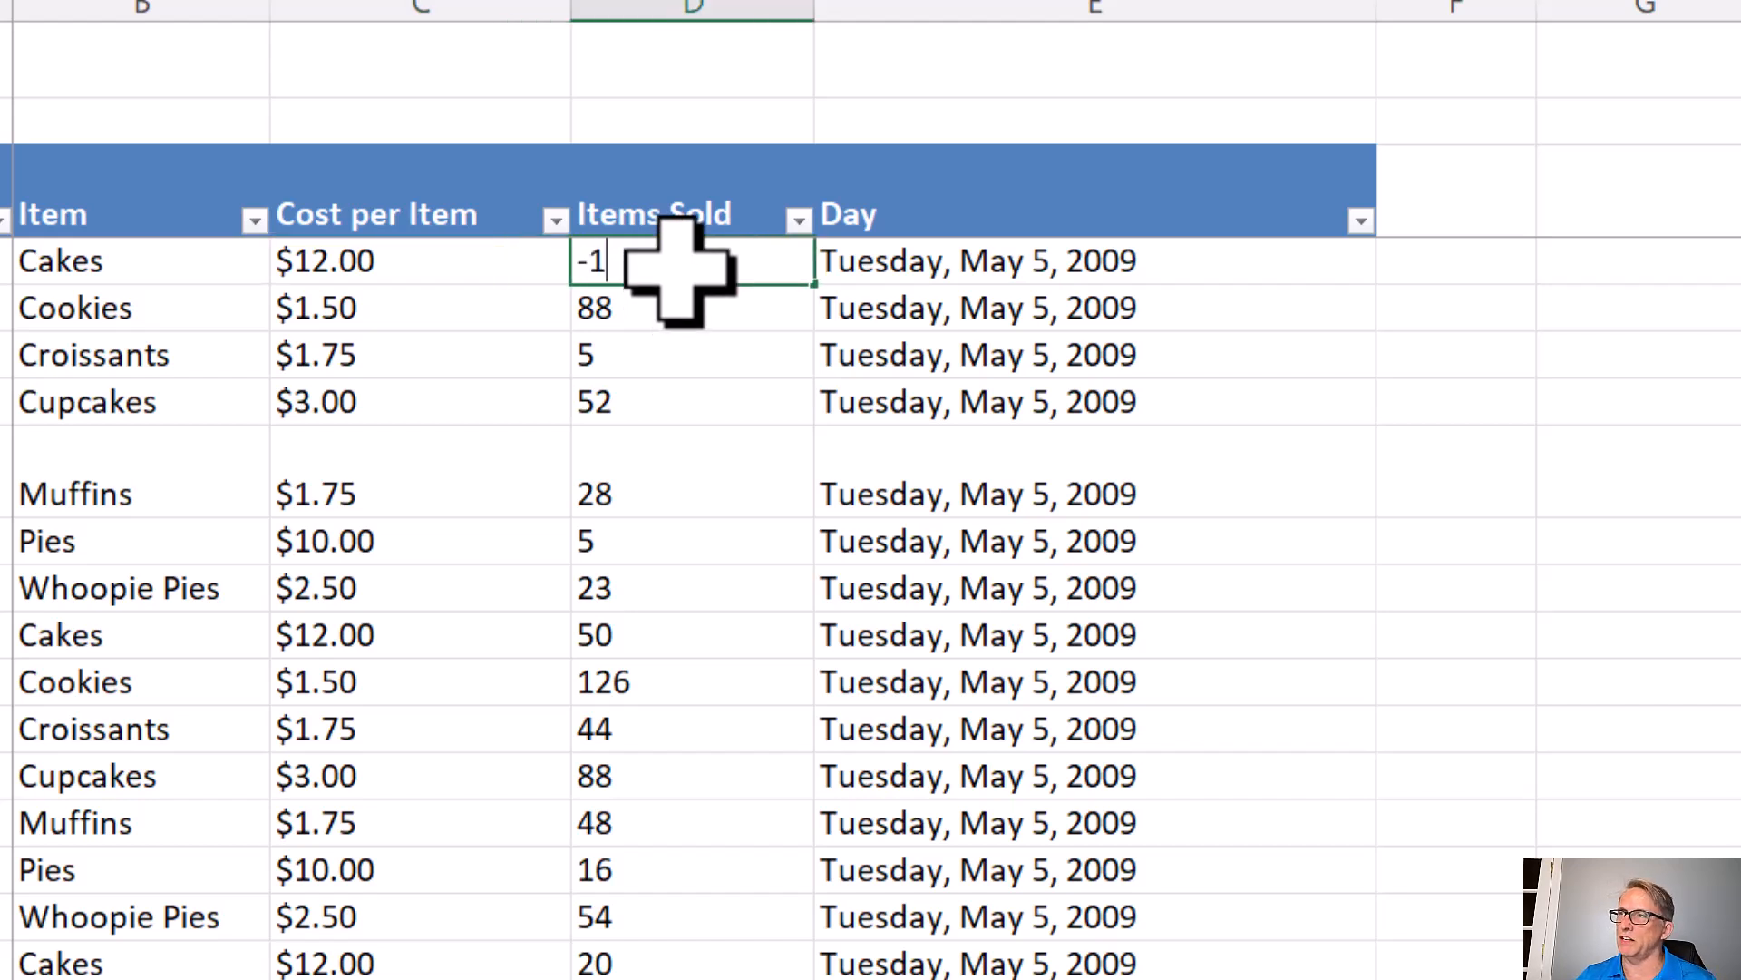
{"action": "key", "text": "Return"}
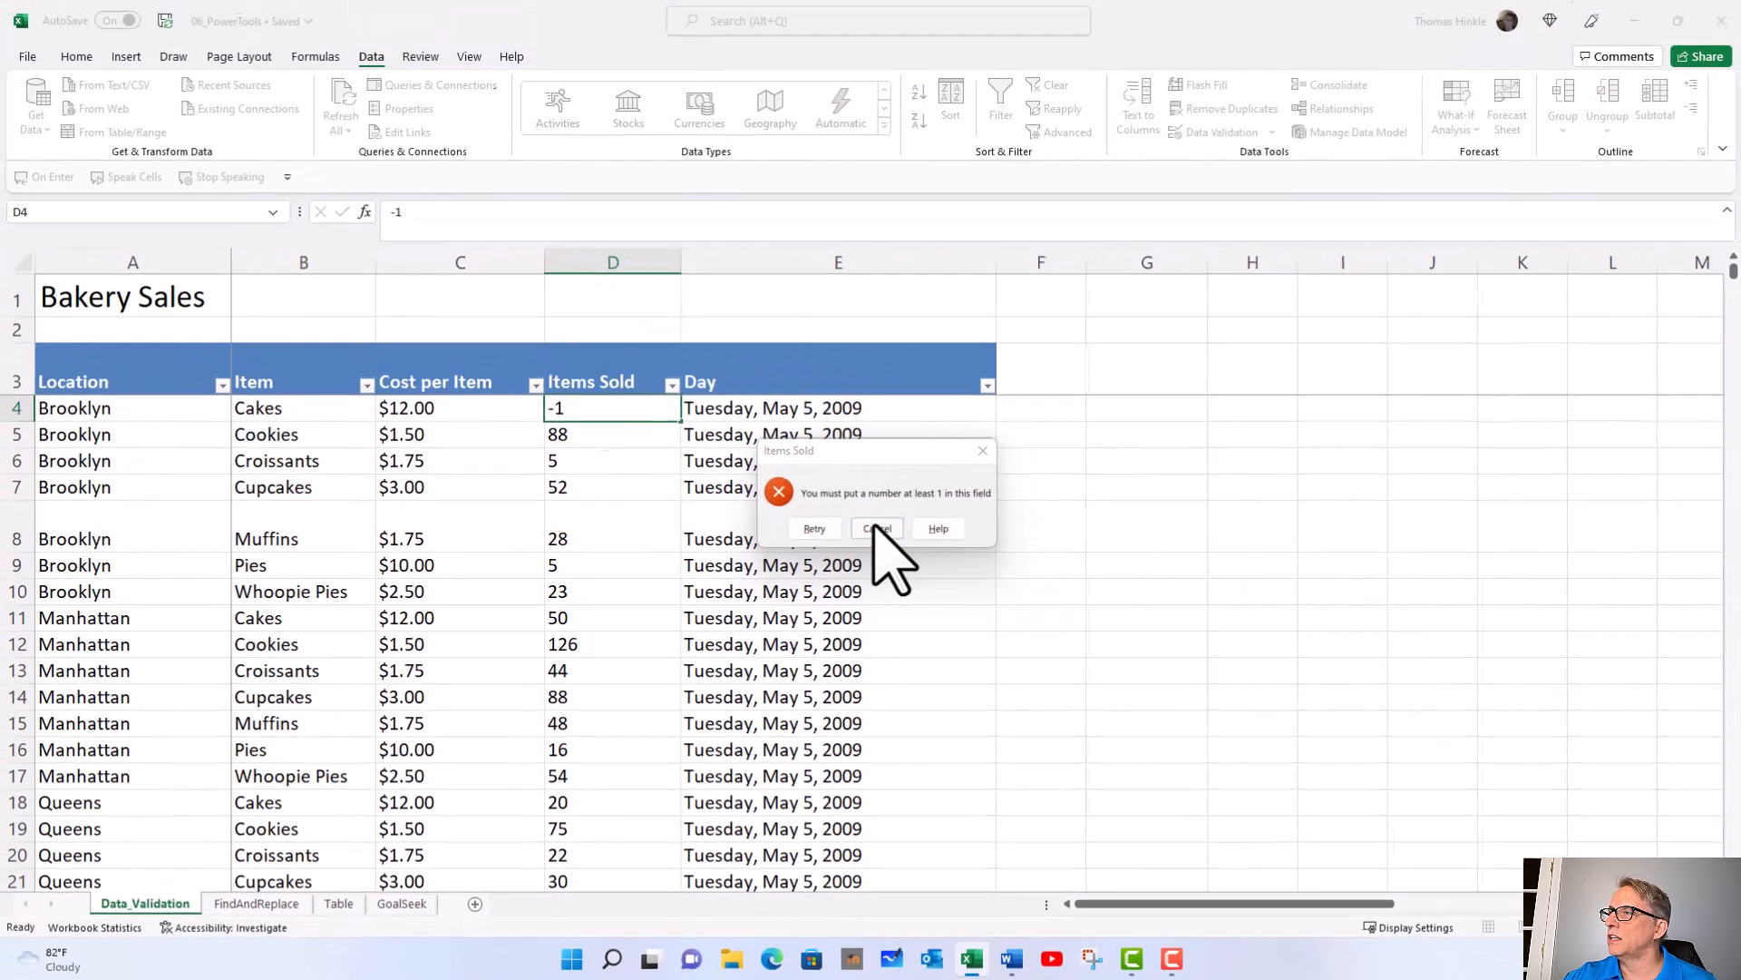
{"action": "left_click", "coordinate": [1163, 475]}
Step: Clear all data validation settings from cells A4:D4
{"action": "left_click_drag", "start_coordinate": [149, 408], "coordinate": [566, 412]}
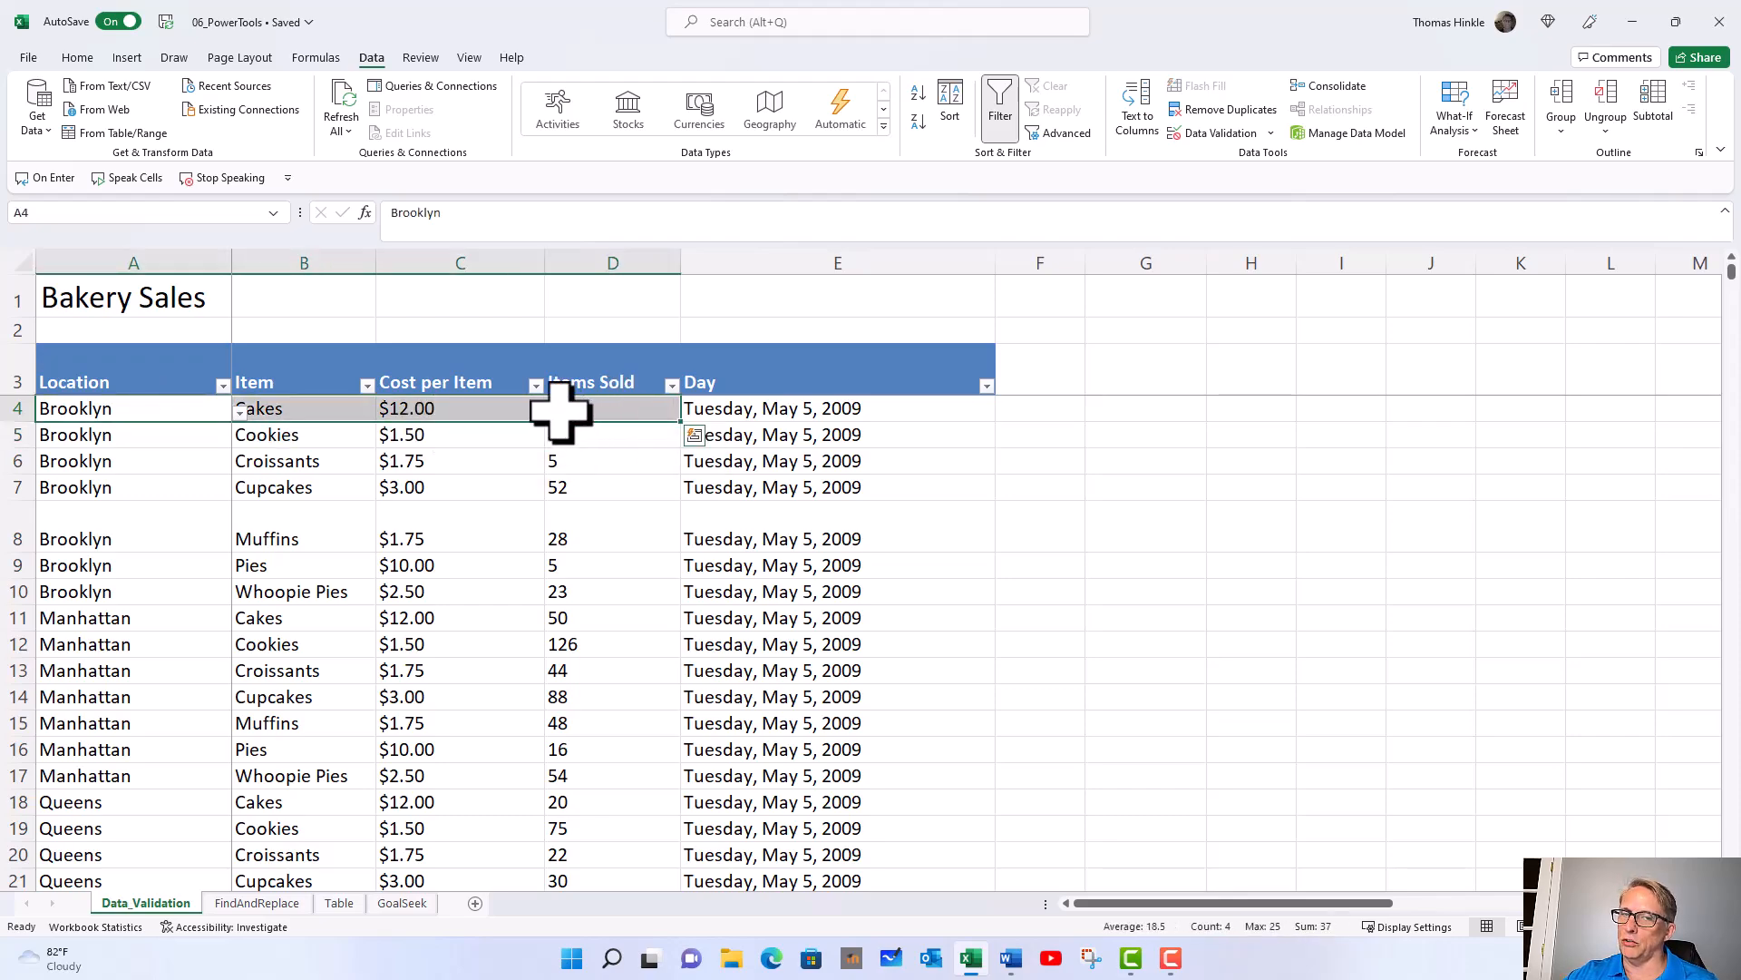
{"action": "left_click", "coordinate": [1270, 134]}
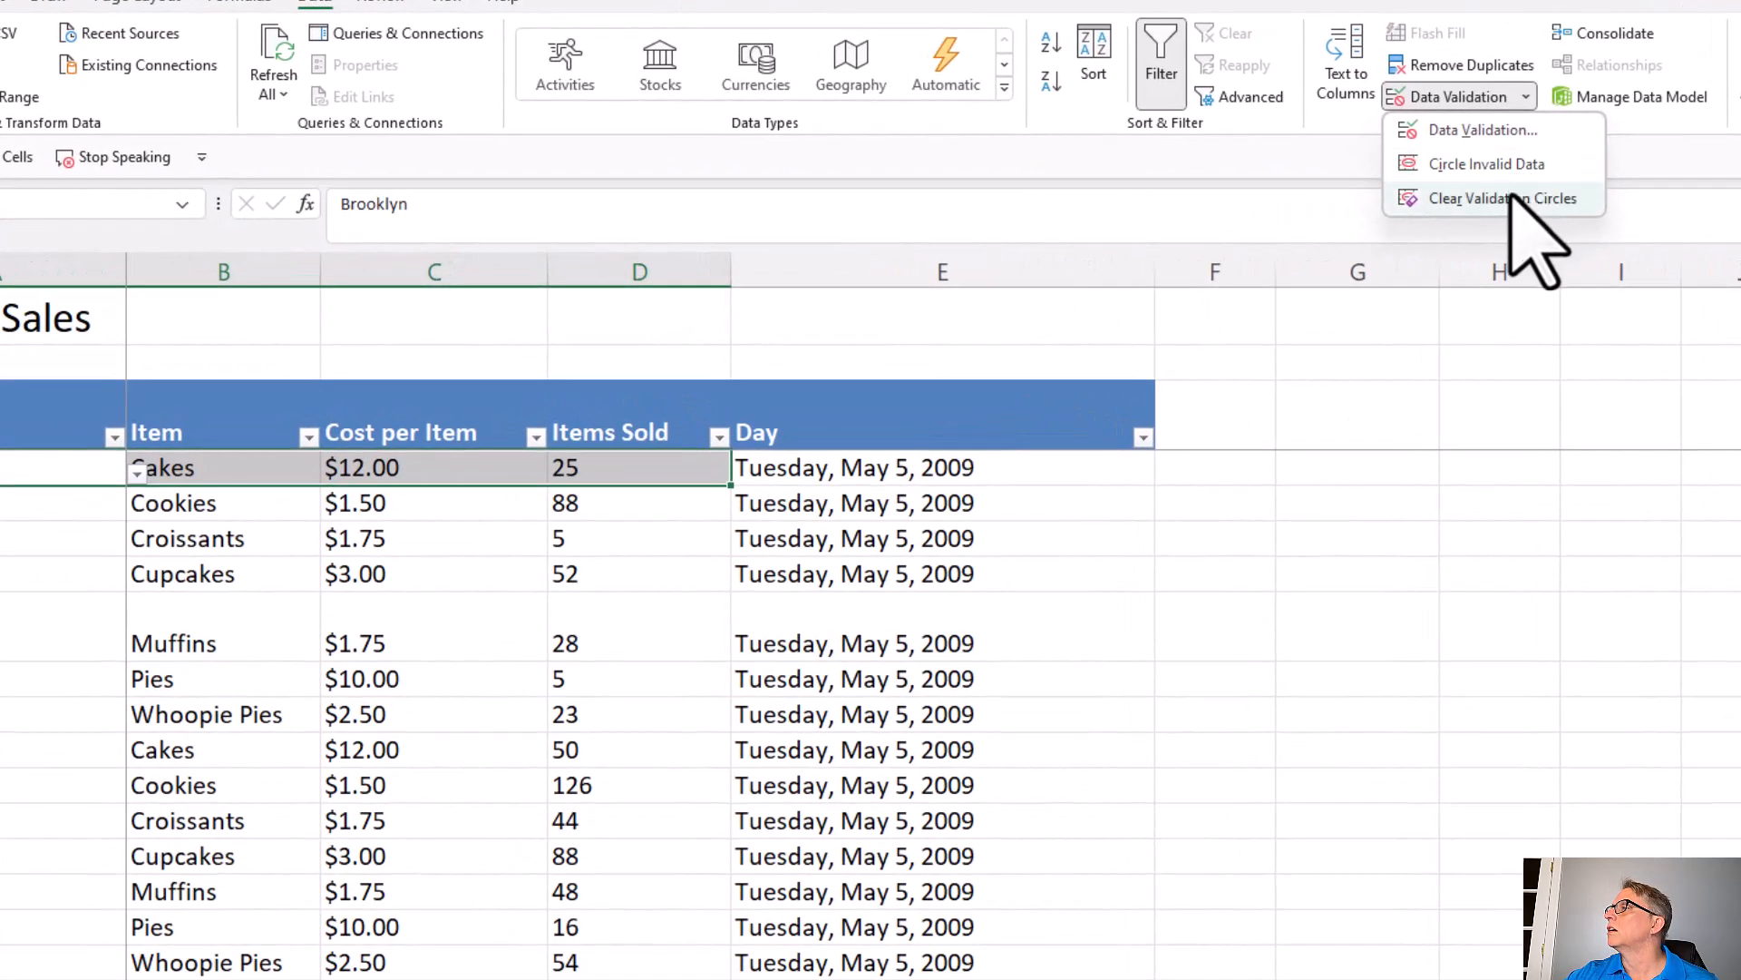
{"action": "left_click", "coordinate": [1482, 129]}
{"action": "left_click", "coordinate": [948, 638]}
{"action": "left_click", "coordinate": [690, 916]}
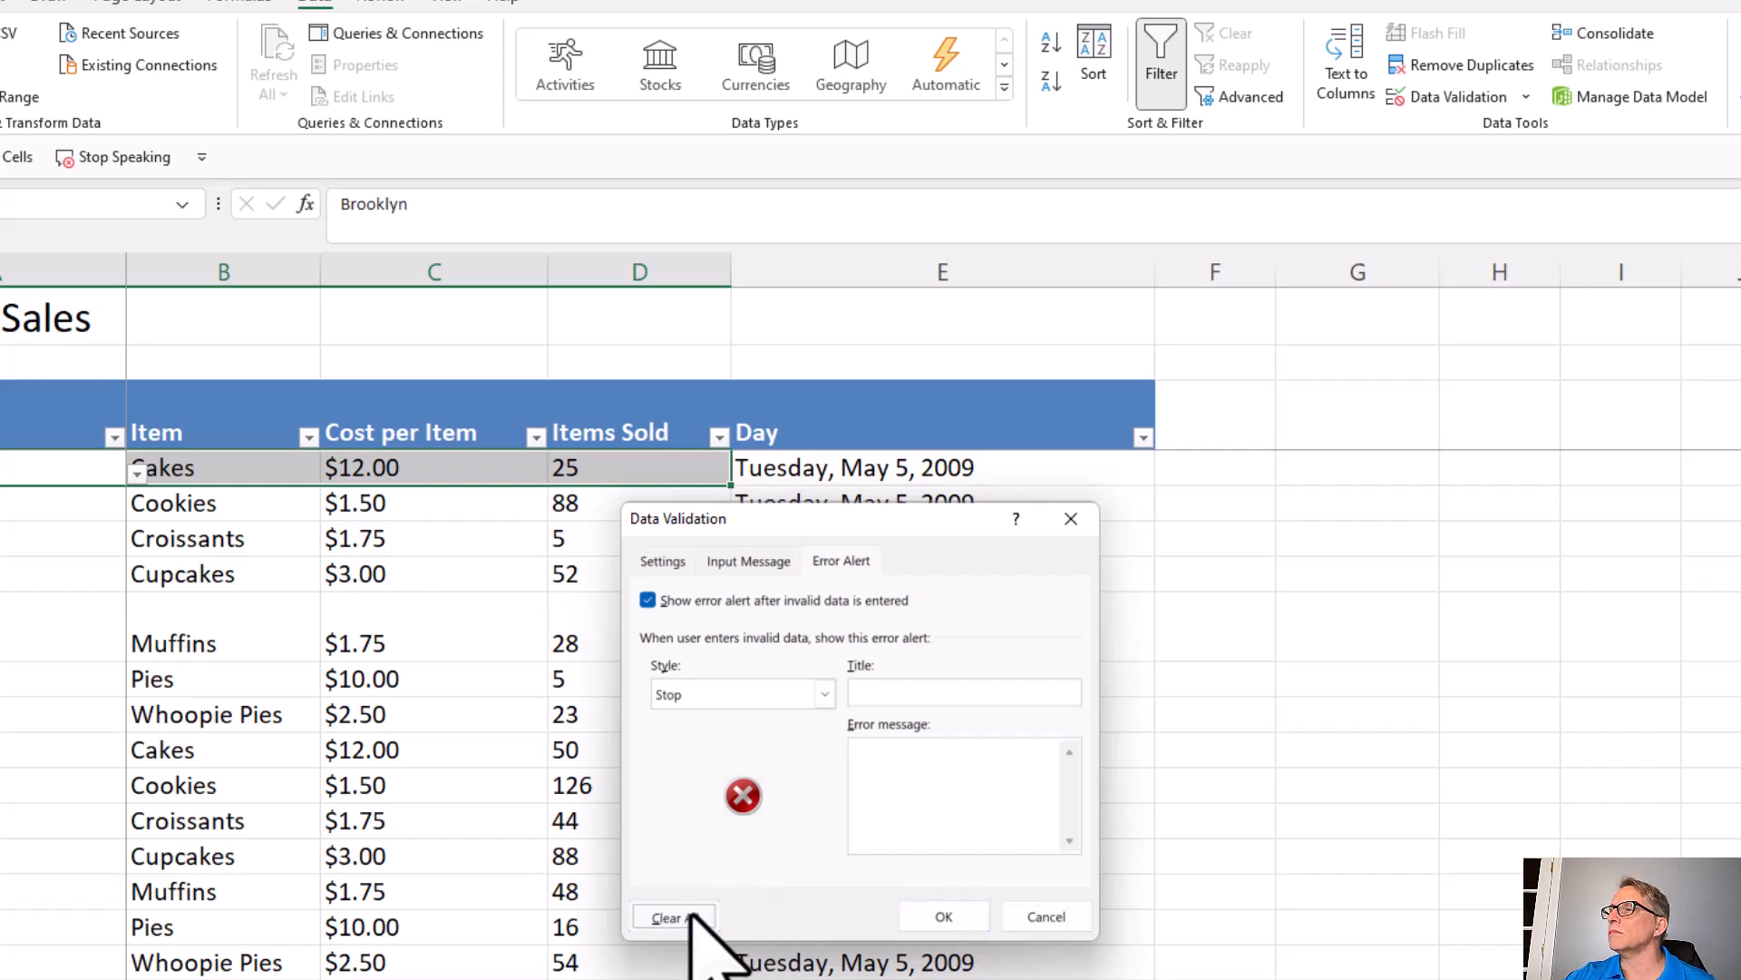
{"action": "left_click", "coordinate": [939, 918]}
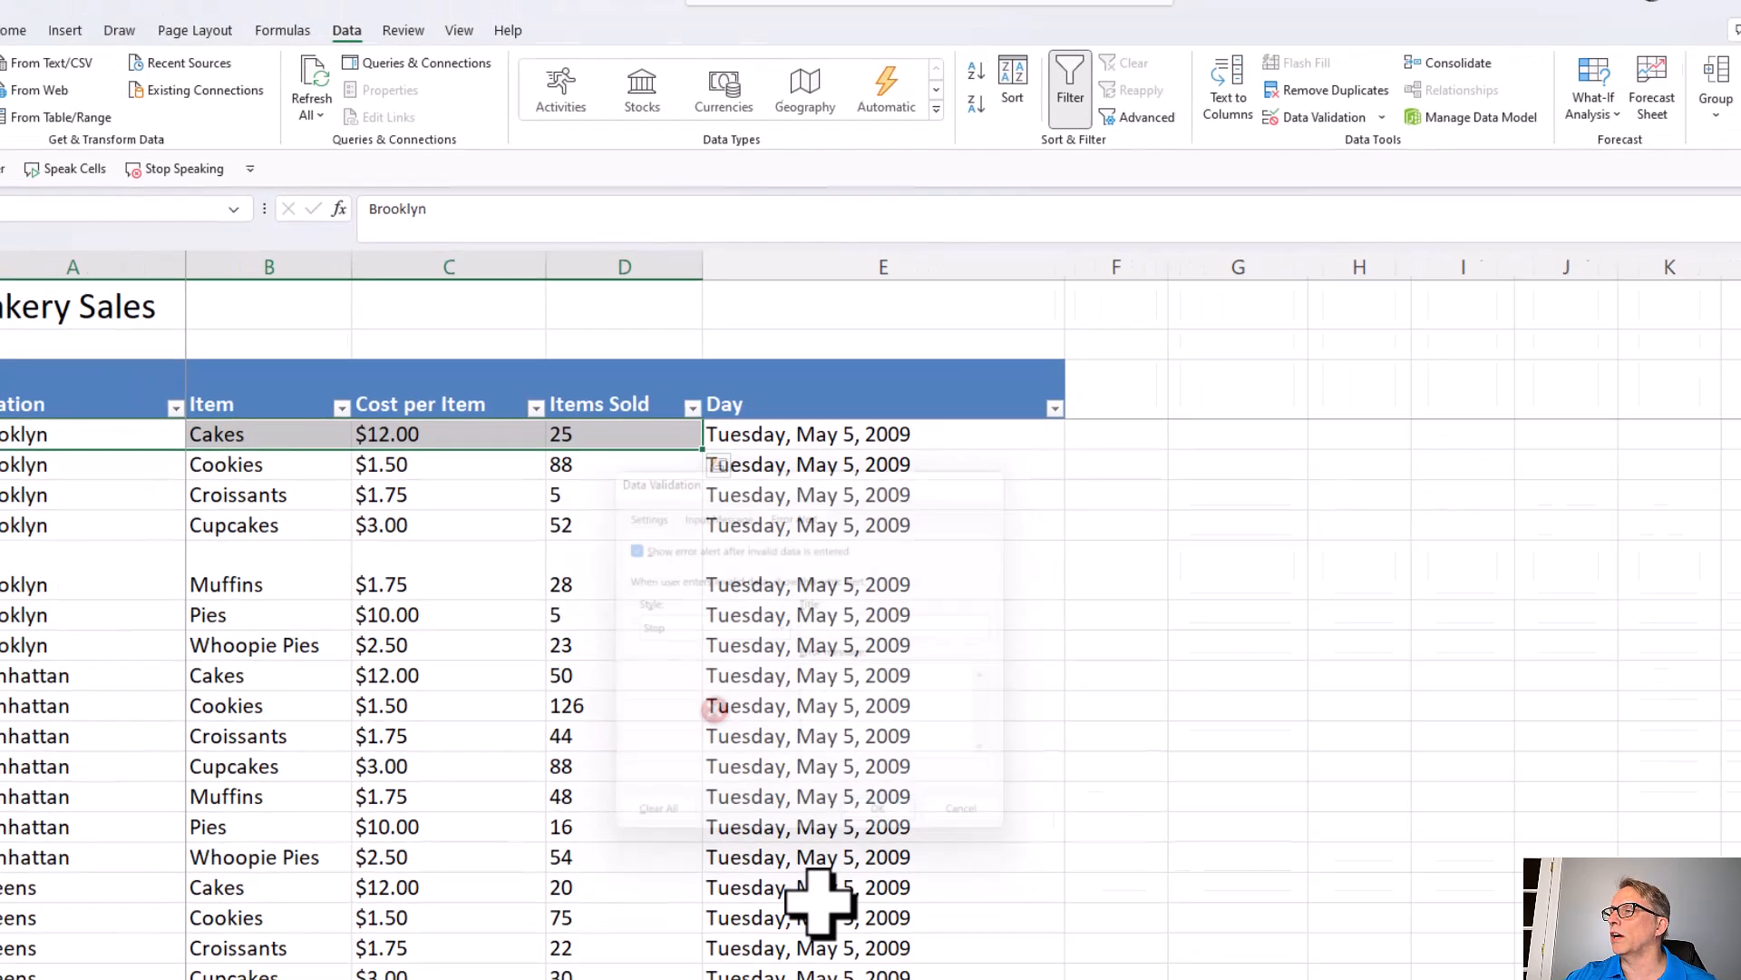
{"action": "left_click", "coordinate": [163, 437]}
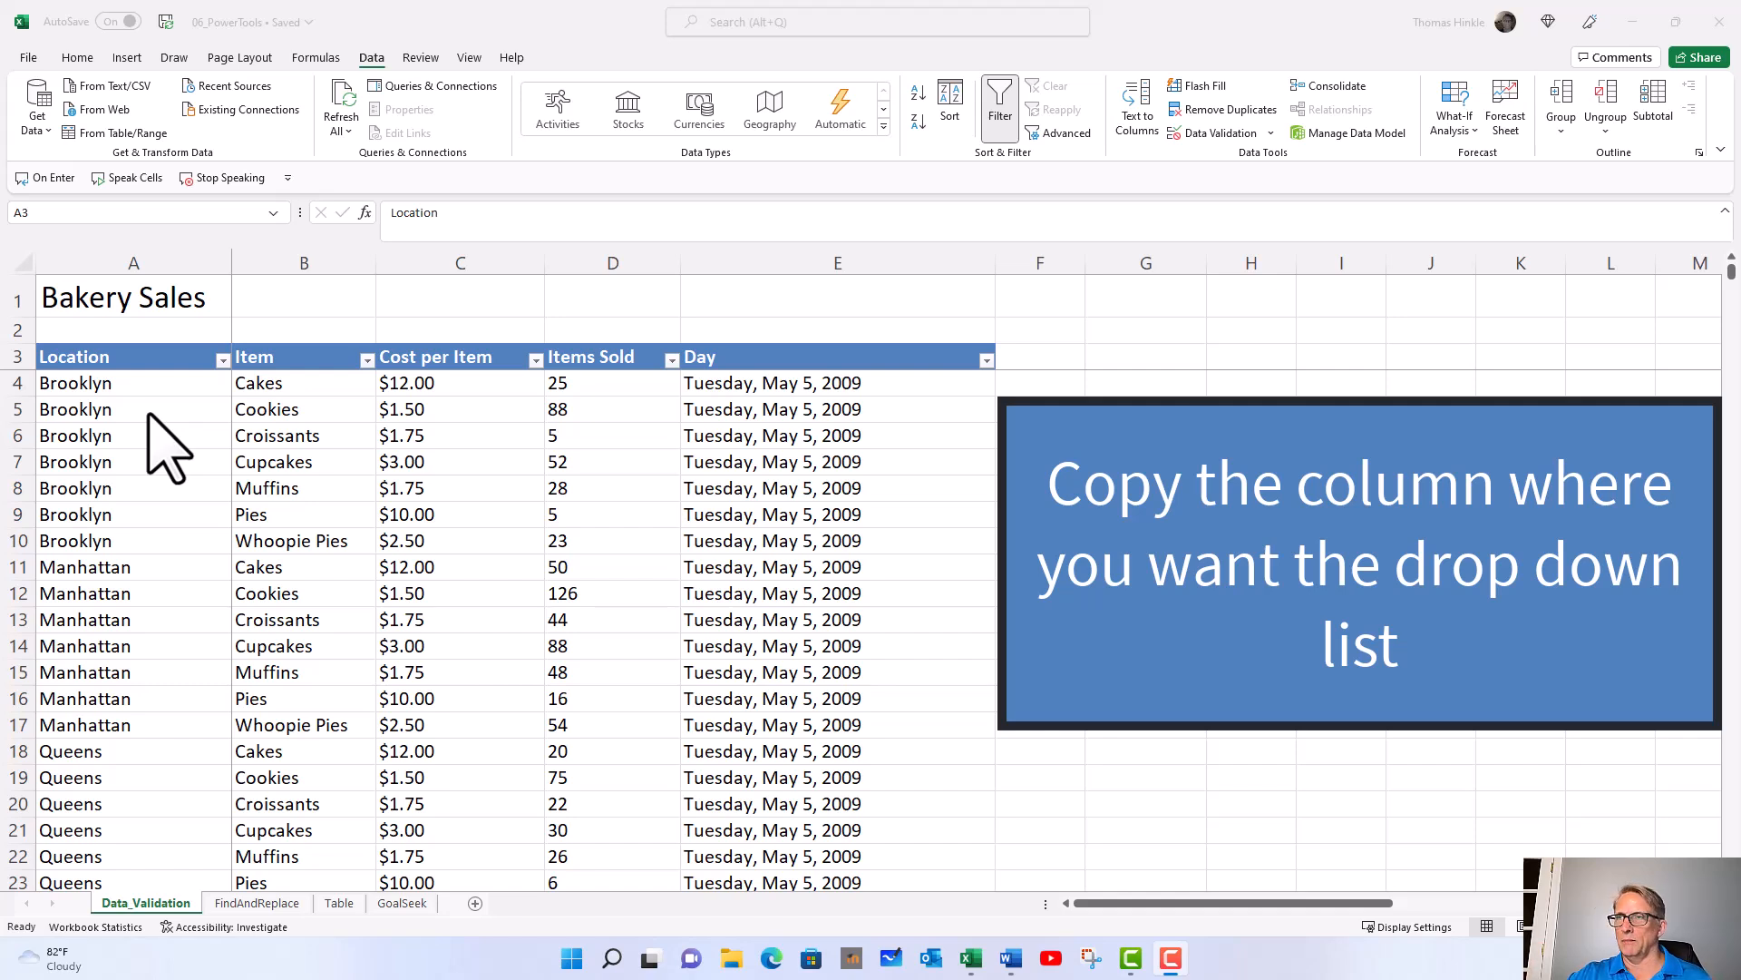
Step: Copy the whole Location column with its header from A3 down and paste it starting at cell AA1
{"action": "left_click", "coordinate": [116, 358]}
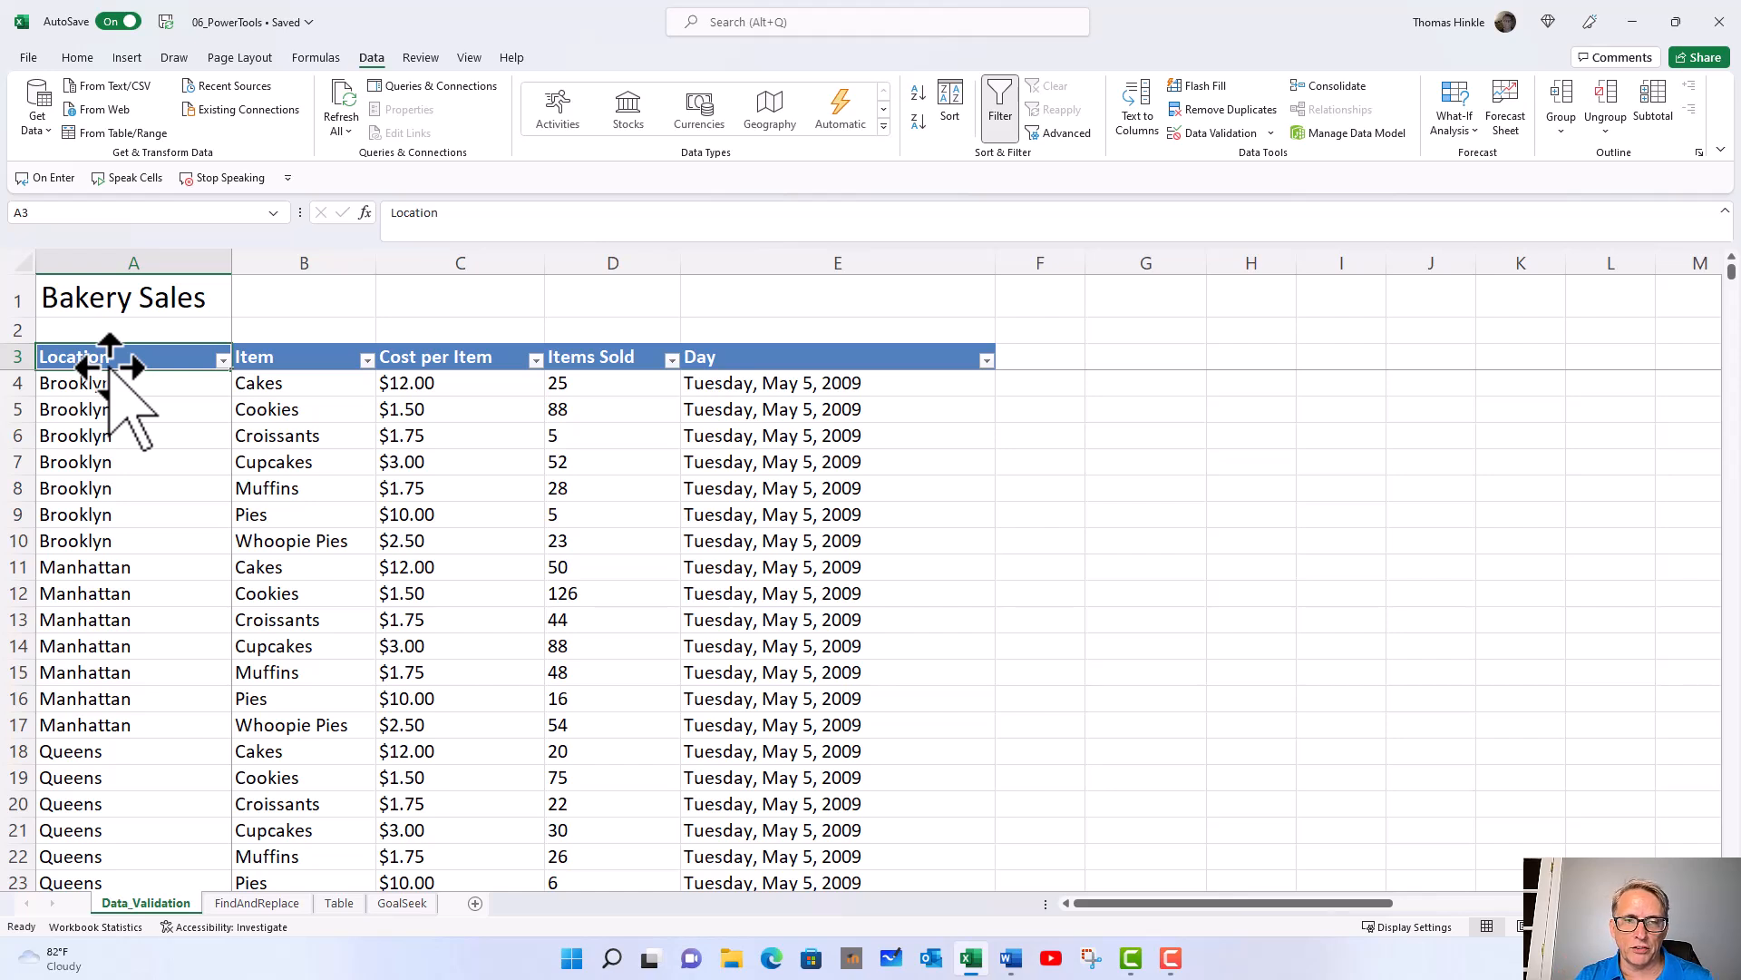
{"action": "left_click", "coordinate": [107, 379]}
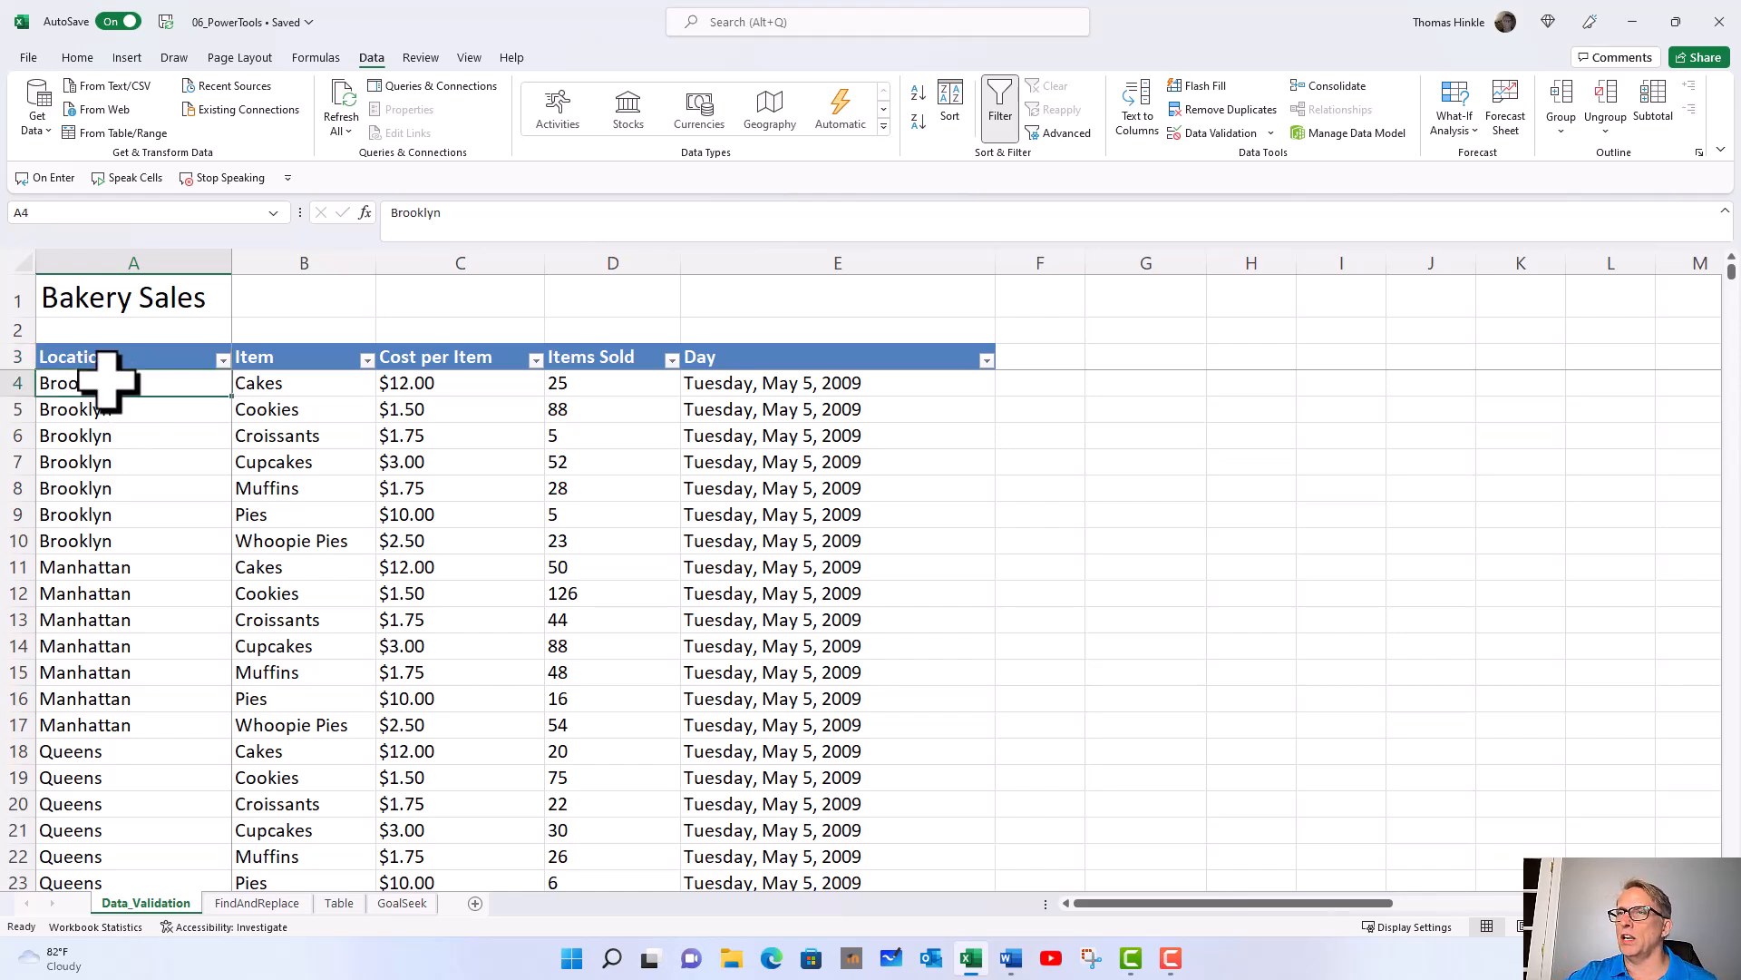
{"action": "left_click", "coordinate": [102, 358]}
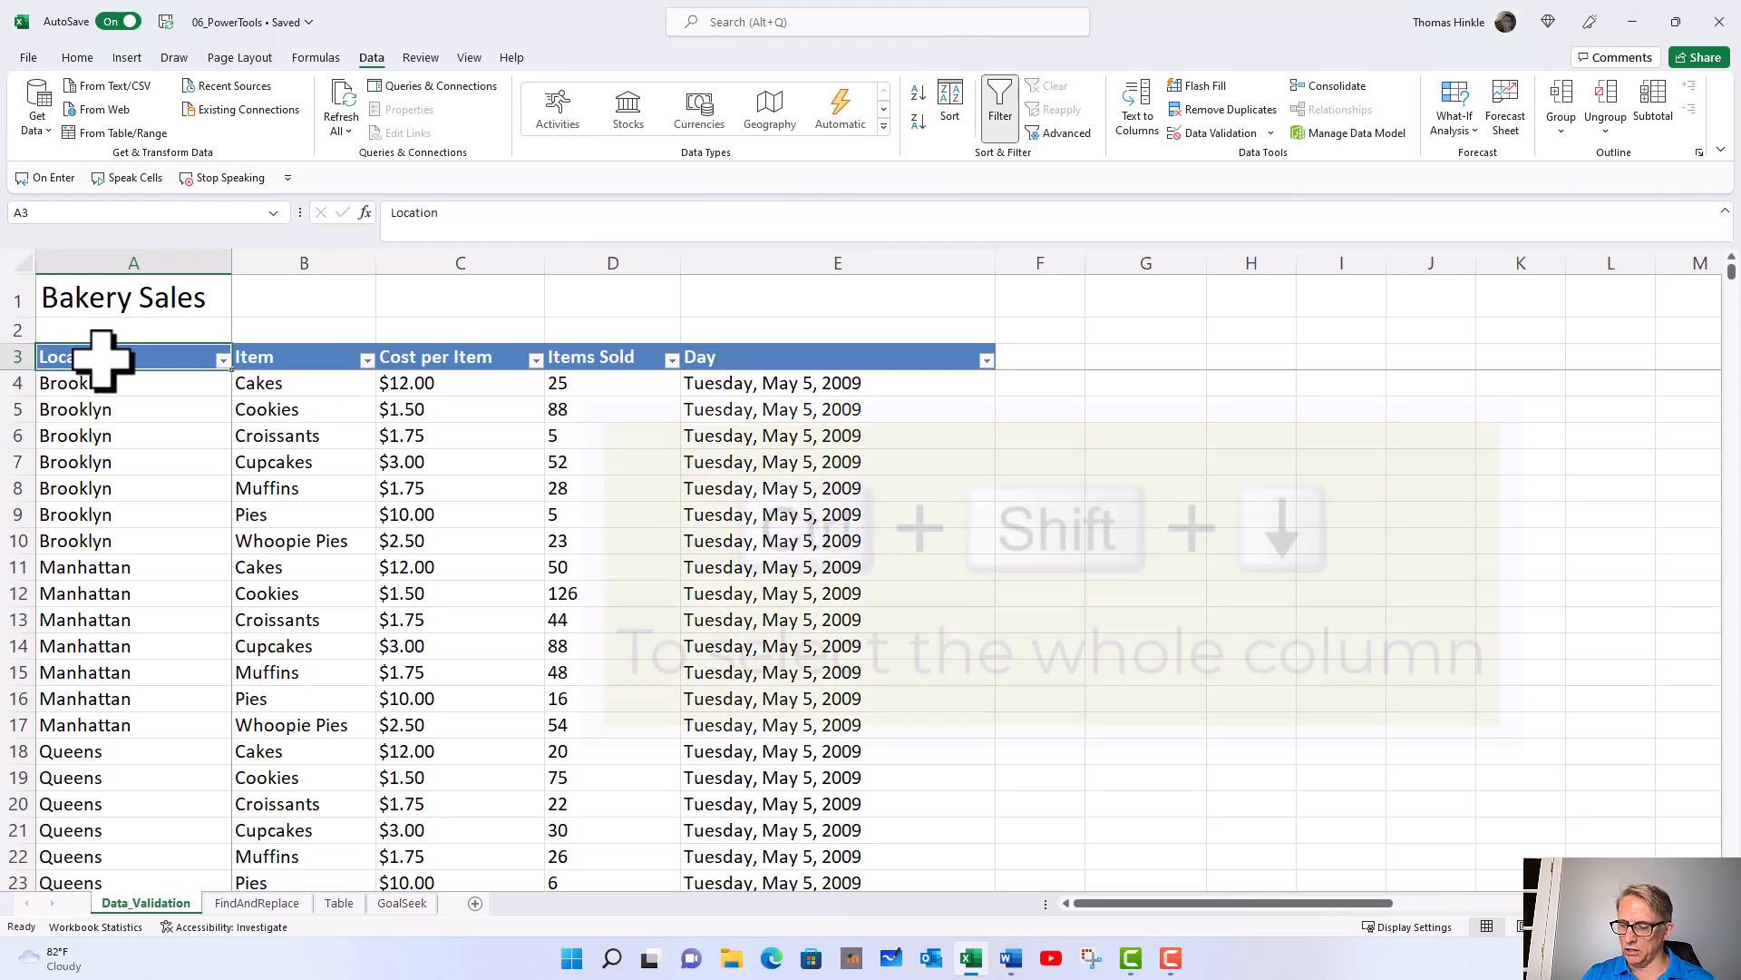
{"action": "key", "text": "ctrl+shift+Down"}
{"action": "key", "text": "ctrl+c"}
{"action": "key", "text": "Up"}
{"action": "key", "text": "Up"}
{"action": "key", "text": "Right"}
{"action": "key", "text": "Right"}
{"action": "key", "text": "Right"}
{"action": "key", "text": "Right"}
{"action": "key", "text": "Right"}
{"action": "key", "text": "Right"}
{"action": "key", "text": "Right"}
{"action": "key", "text": "Right"}
{"action": "key", "text": "Right"}
{"action": "key", "text": "Right"}
{"action": "key", "text": "Right"}
{"action": "key", "text": "Right"}
{"action": "key", "text": "Right"}
{"action": "key", "text": "Right"}
{"action": "key", "text": "Right"}
{"action": "key", "text": "Right"}
{"action": "key", "text": "Right"}
{"action": "key", "text": "Right"}
{"action": "key", "text": "Right"}
{"action": "key", "text": "Right"}
{"action": "key", "text": "Right"}
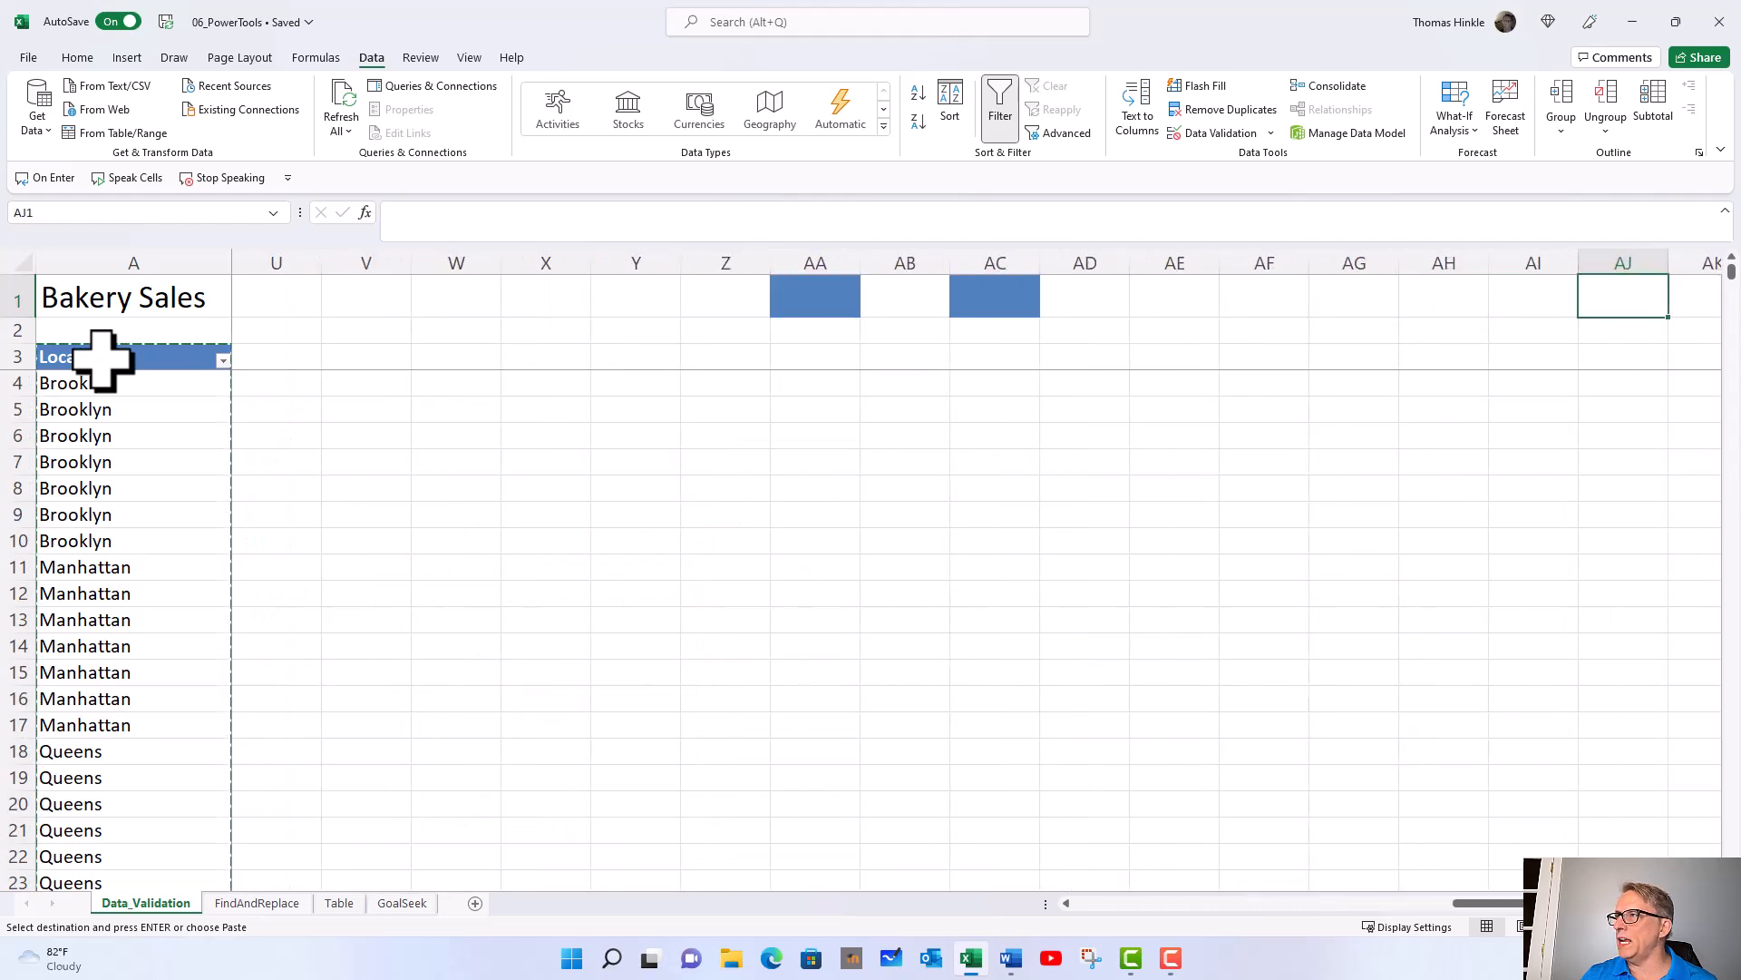
{"action": "key", "text": "Right"}
{"action": "key", "text": "Right"}
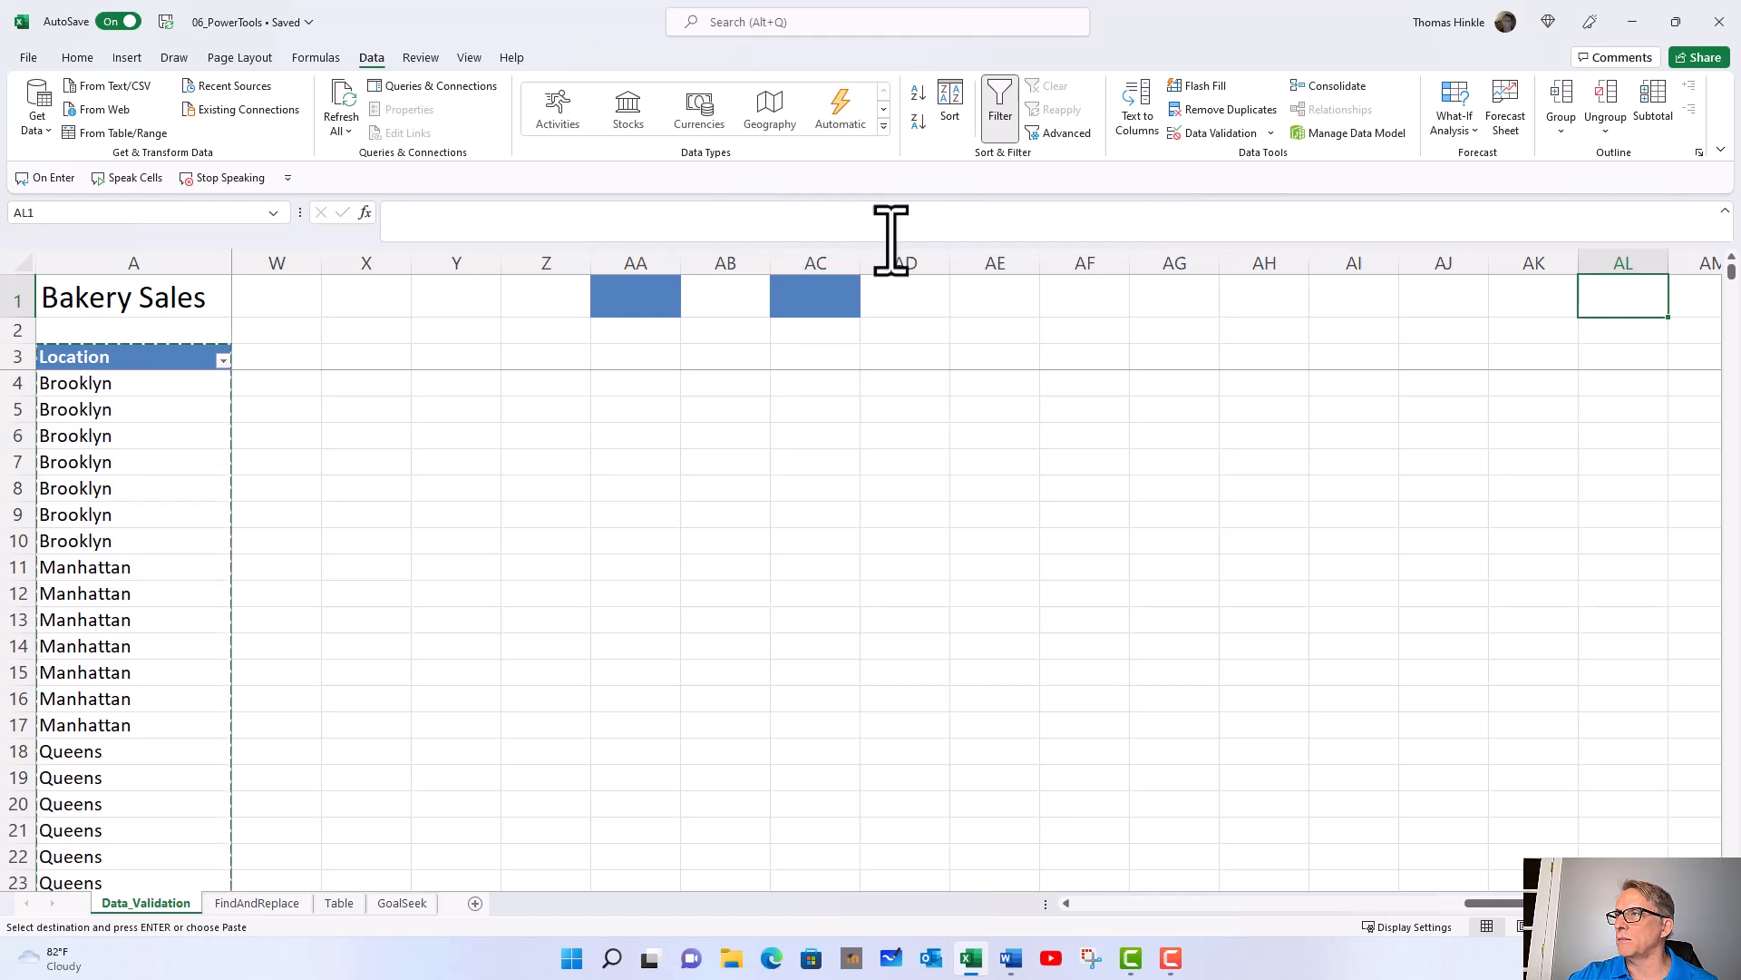
{"action": "left_click", "coordinate": [642, 295]}
{"action": "right_click", "coordinate": [642, 295]}
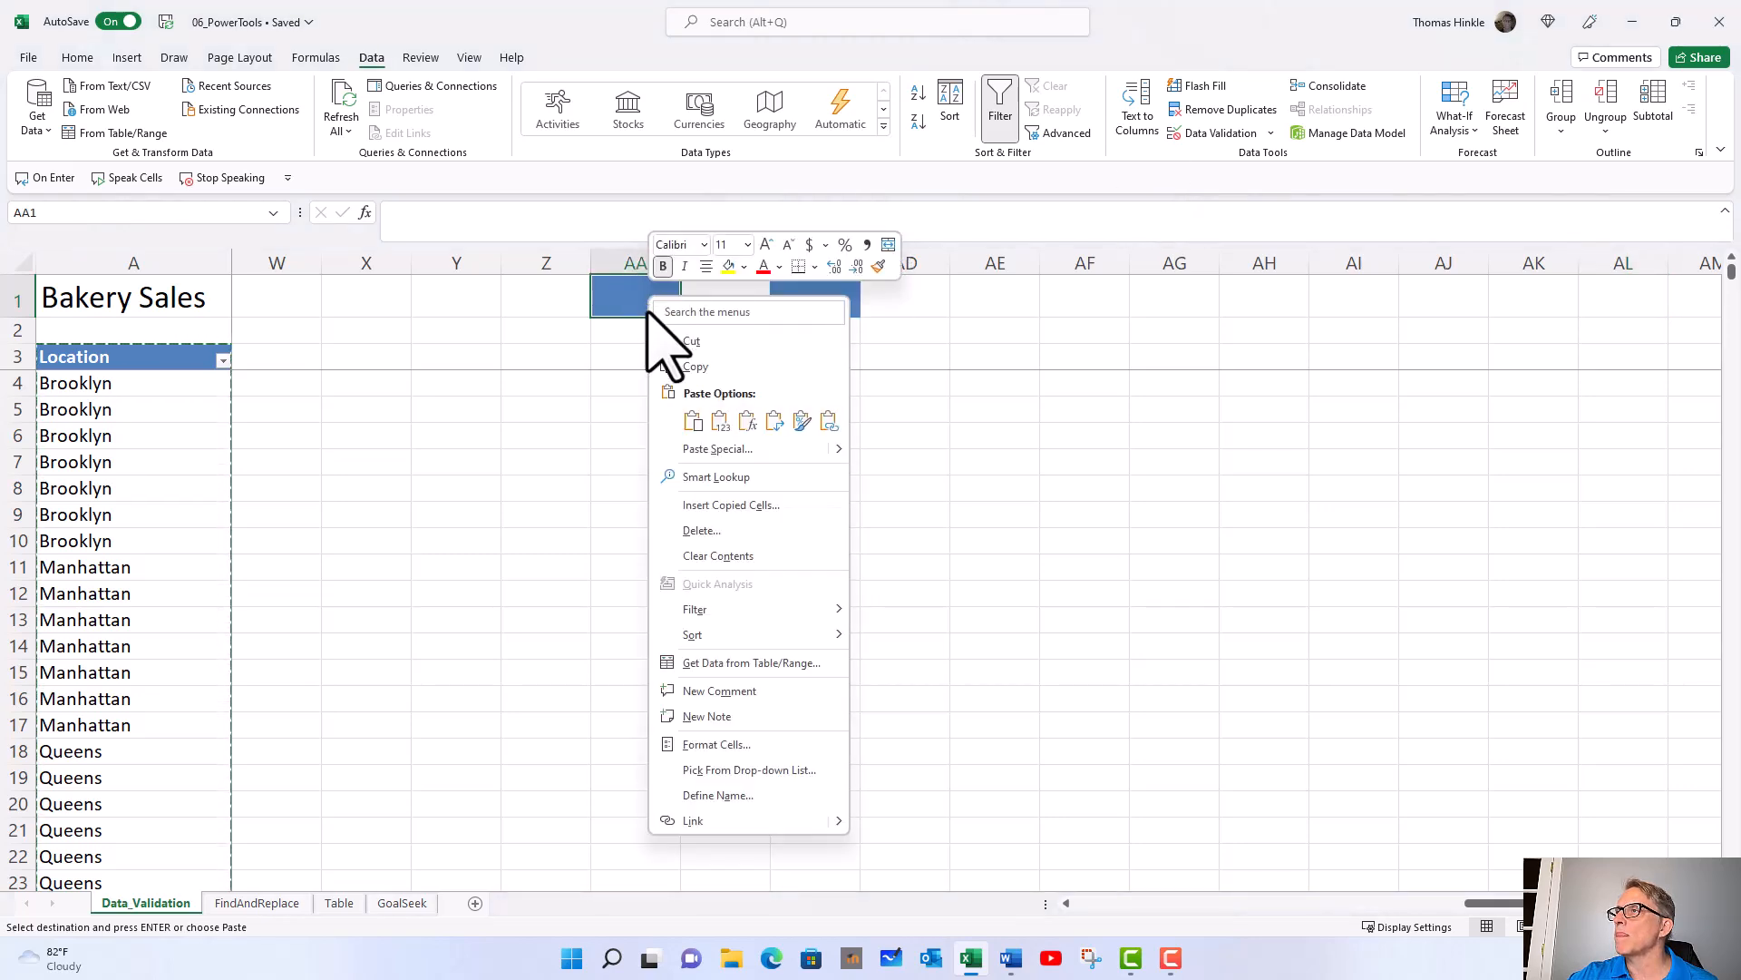
{"action": "left_click", "coordinate": [692, 419]}
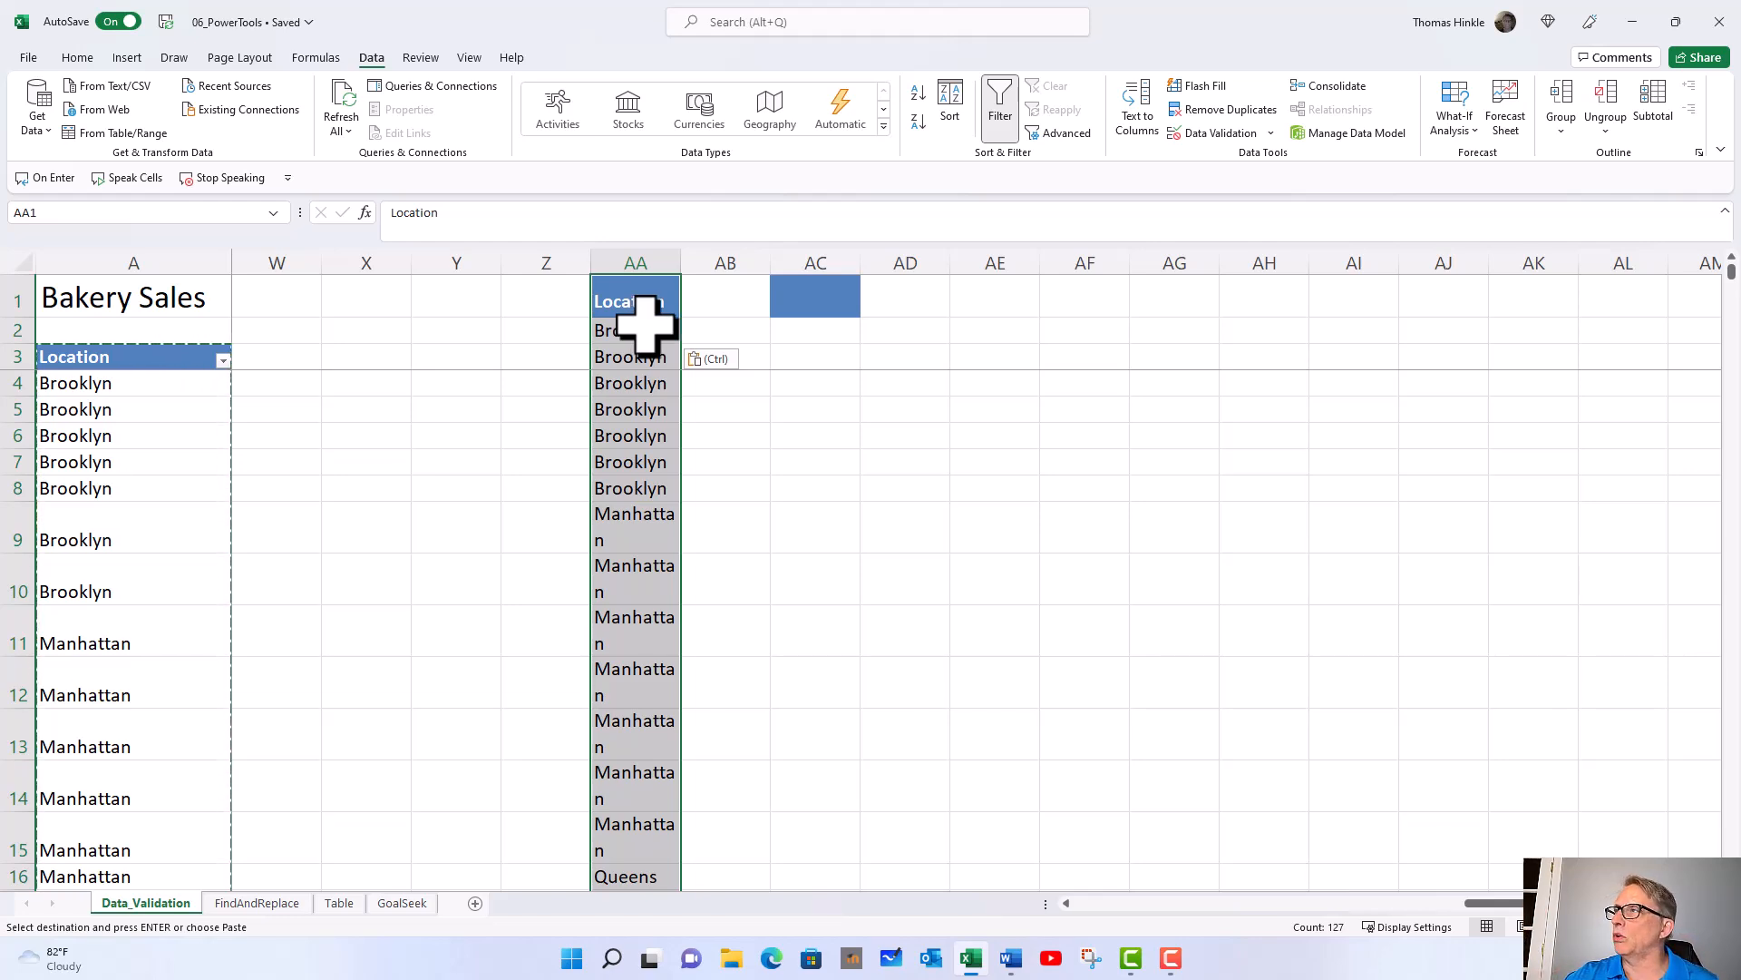
Step: Remove the duplicate values from the Location list in column AA, treating the first row as a header
{"action": "left_click", "coordinate": [1189, 110]}
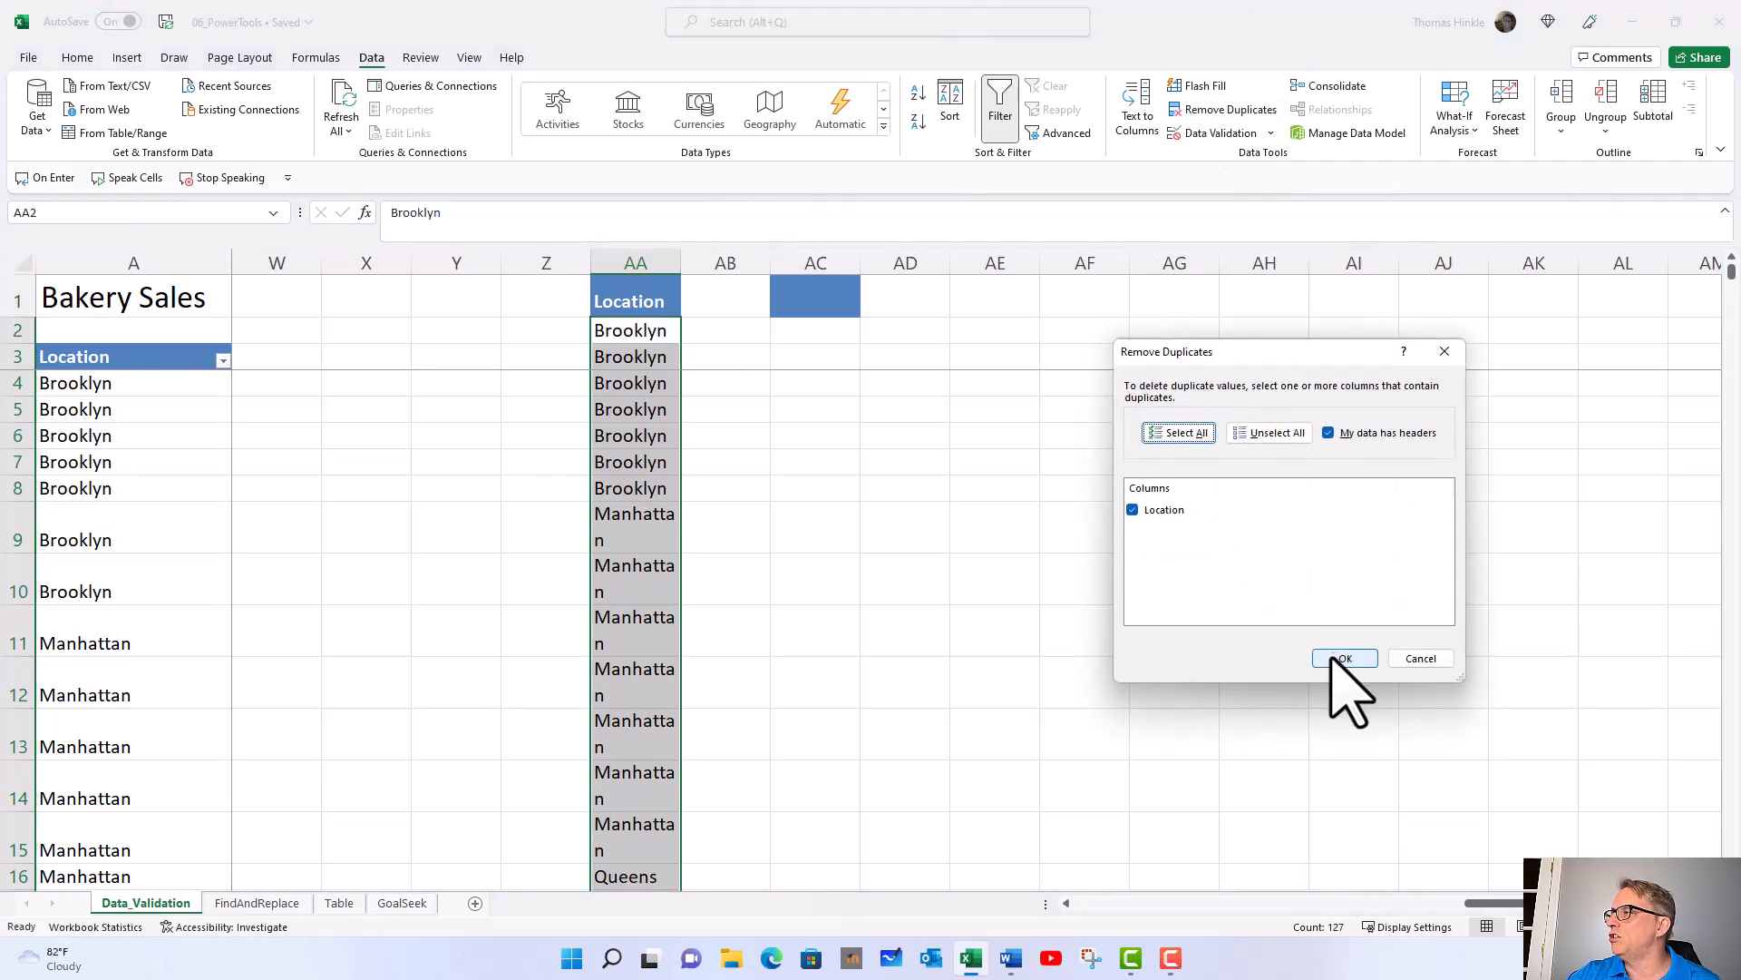
{"action": "left_click", "coordinate": [1341, 658]}
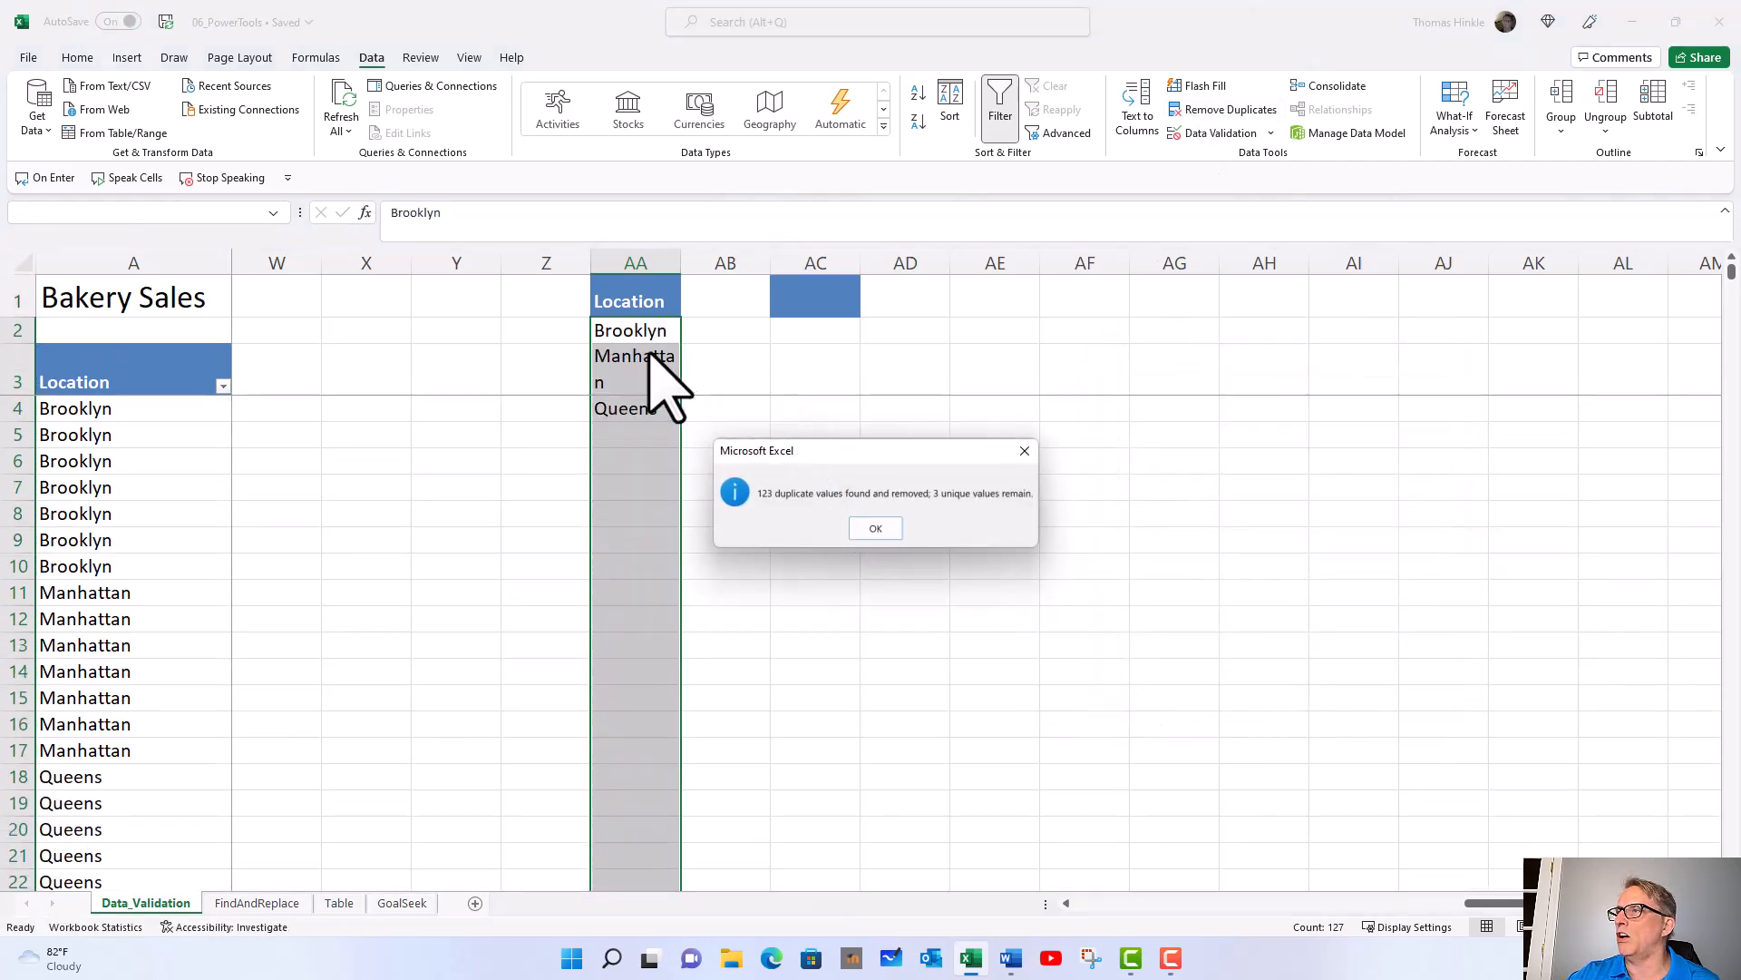
{"action": "left_click", "coordinate": [871, 529]}
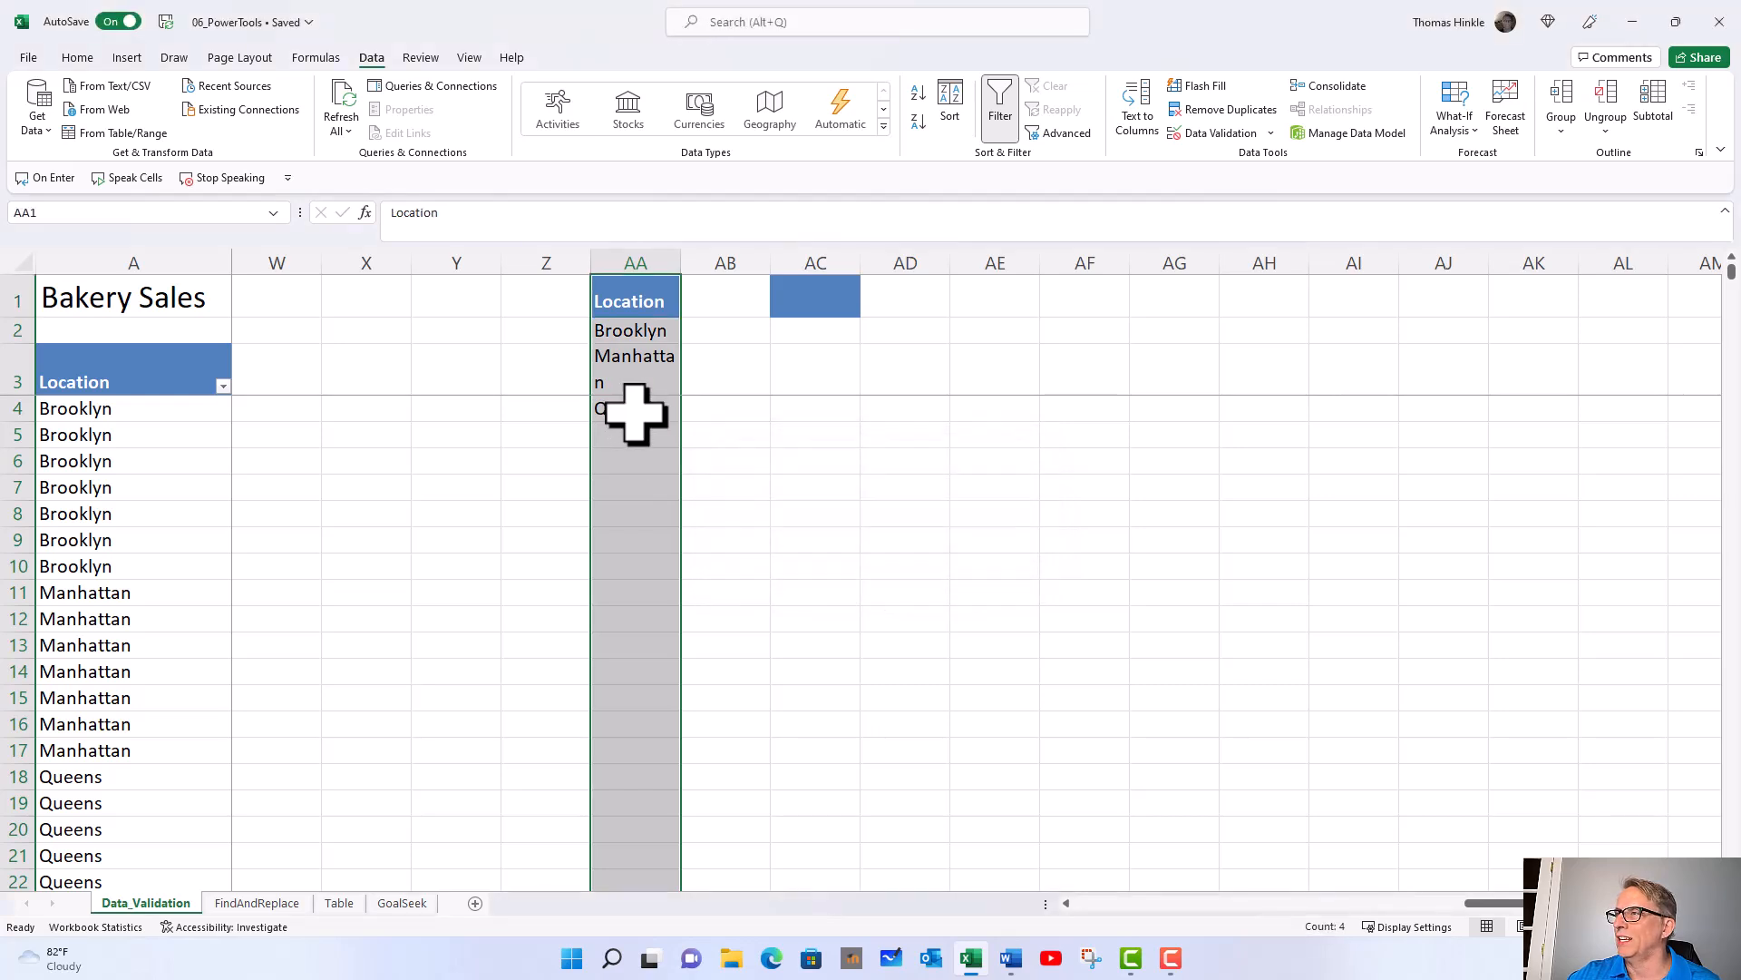
Step: Widen column AA so that each location name fits on one line
{"action": "double_click", "coordinate": [680, 265]}
{"action": "left_click_drag", "start_coordinate": [689, 264], "coordinate": [715, 264]}
{"action": "left_click", "coordinate": [646, 381]}
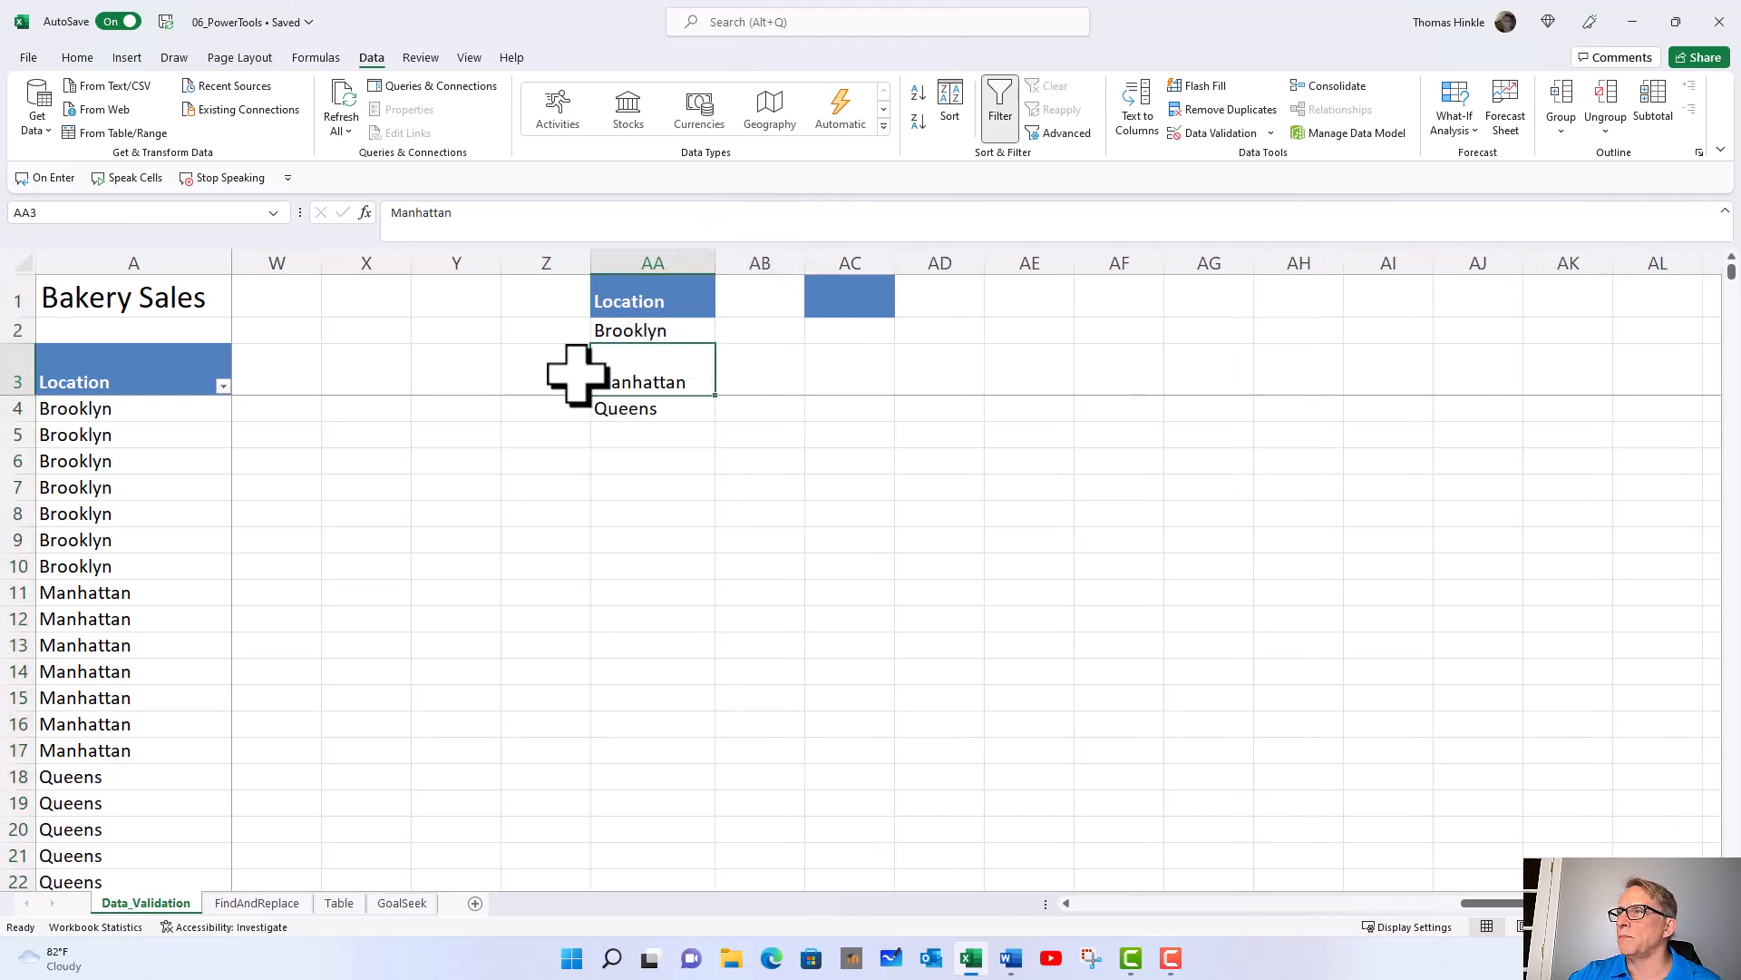
Step: Copy the whole Item column with its header from B3 down and paste it starting at cell AC1
{"action": "key", "text": "ctrl+Left"}
{"action": "key", "text": "ctrl+Left"}
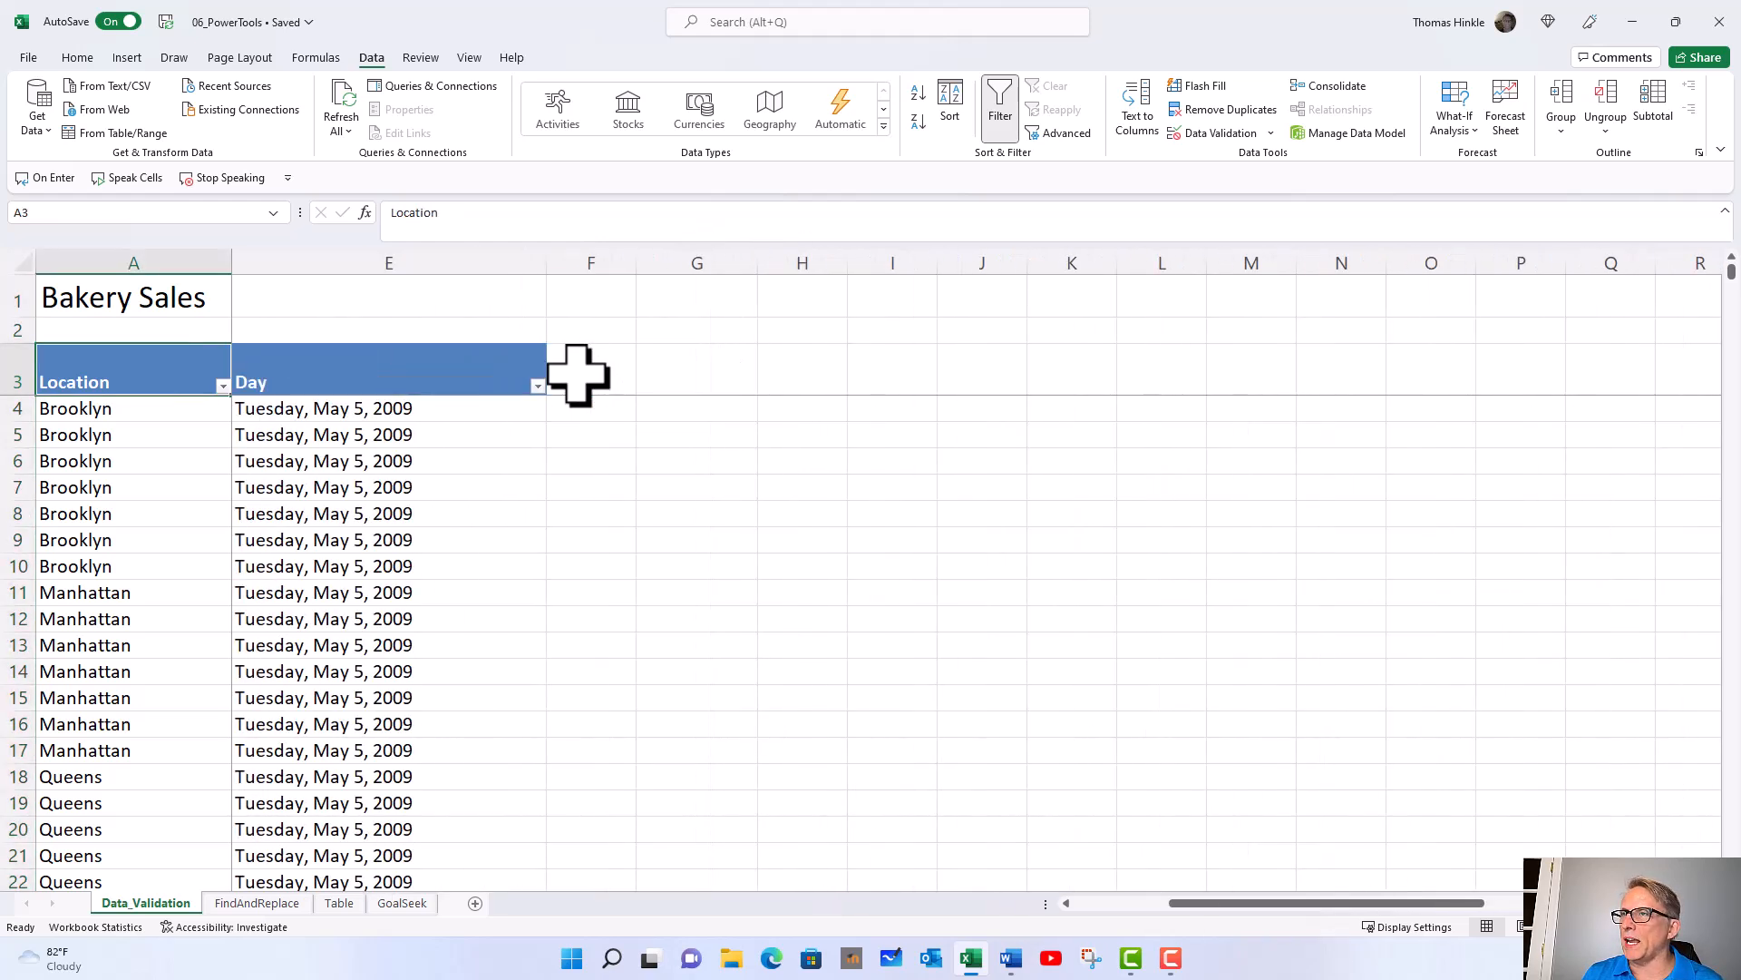
{"action": "key", "text": "Right"}
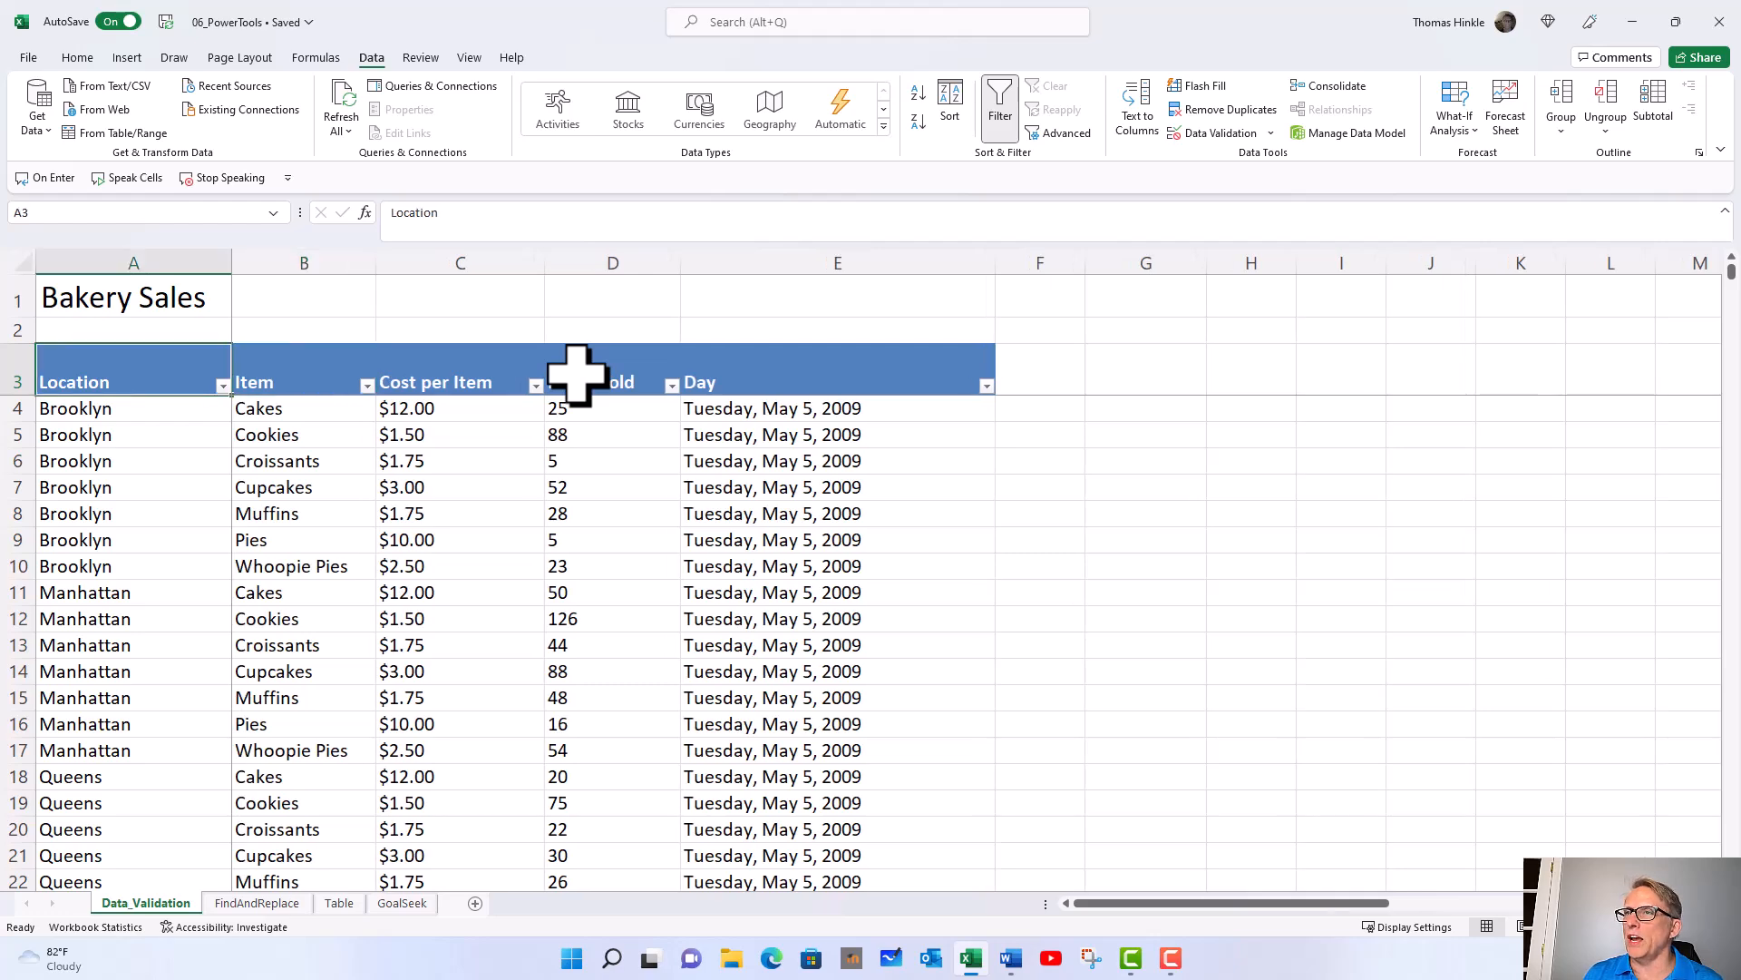
{"action": "key", "text": "ctrl+shift+Down"}
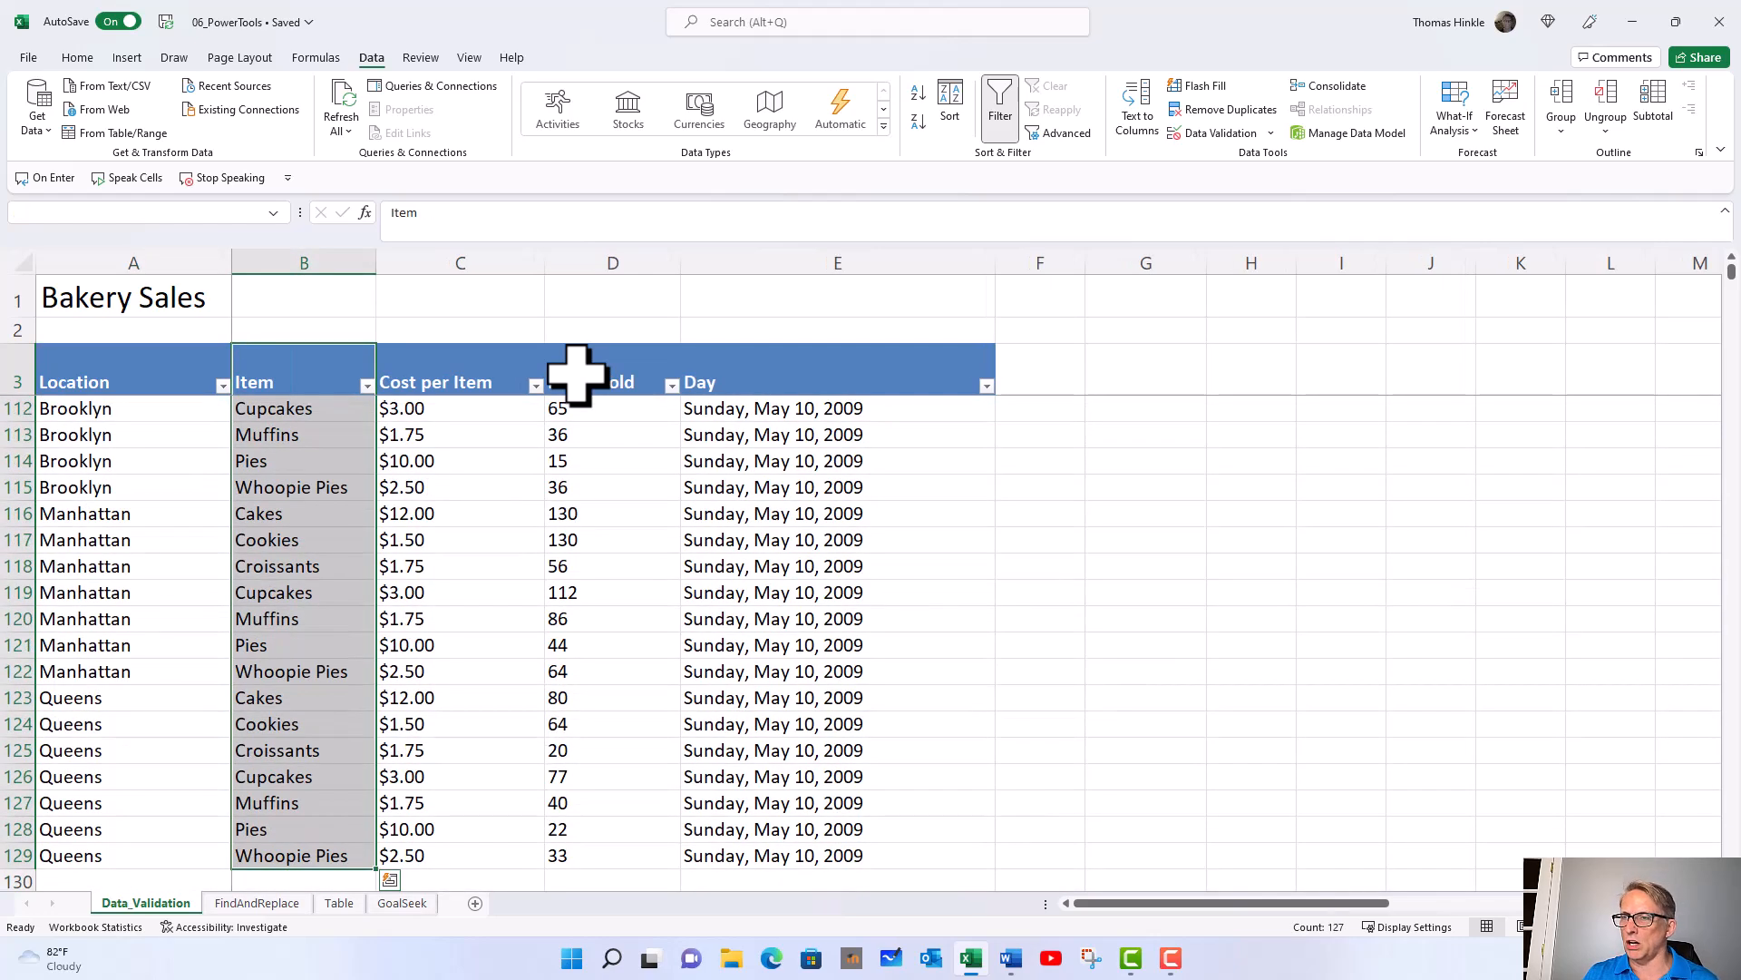
{"action": "key", "text": "ctrl+c"}
{"action": "key", "text": "ctrl+Up"}
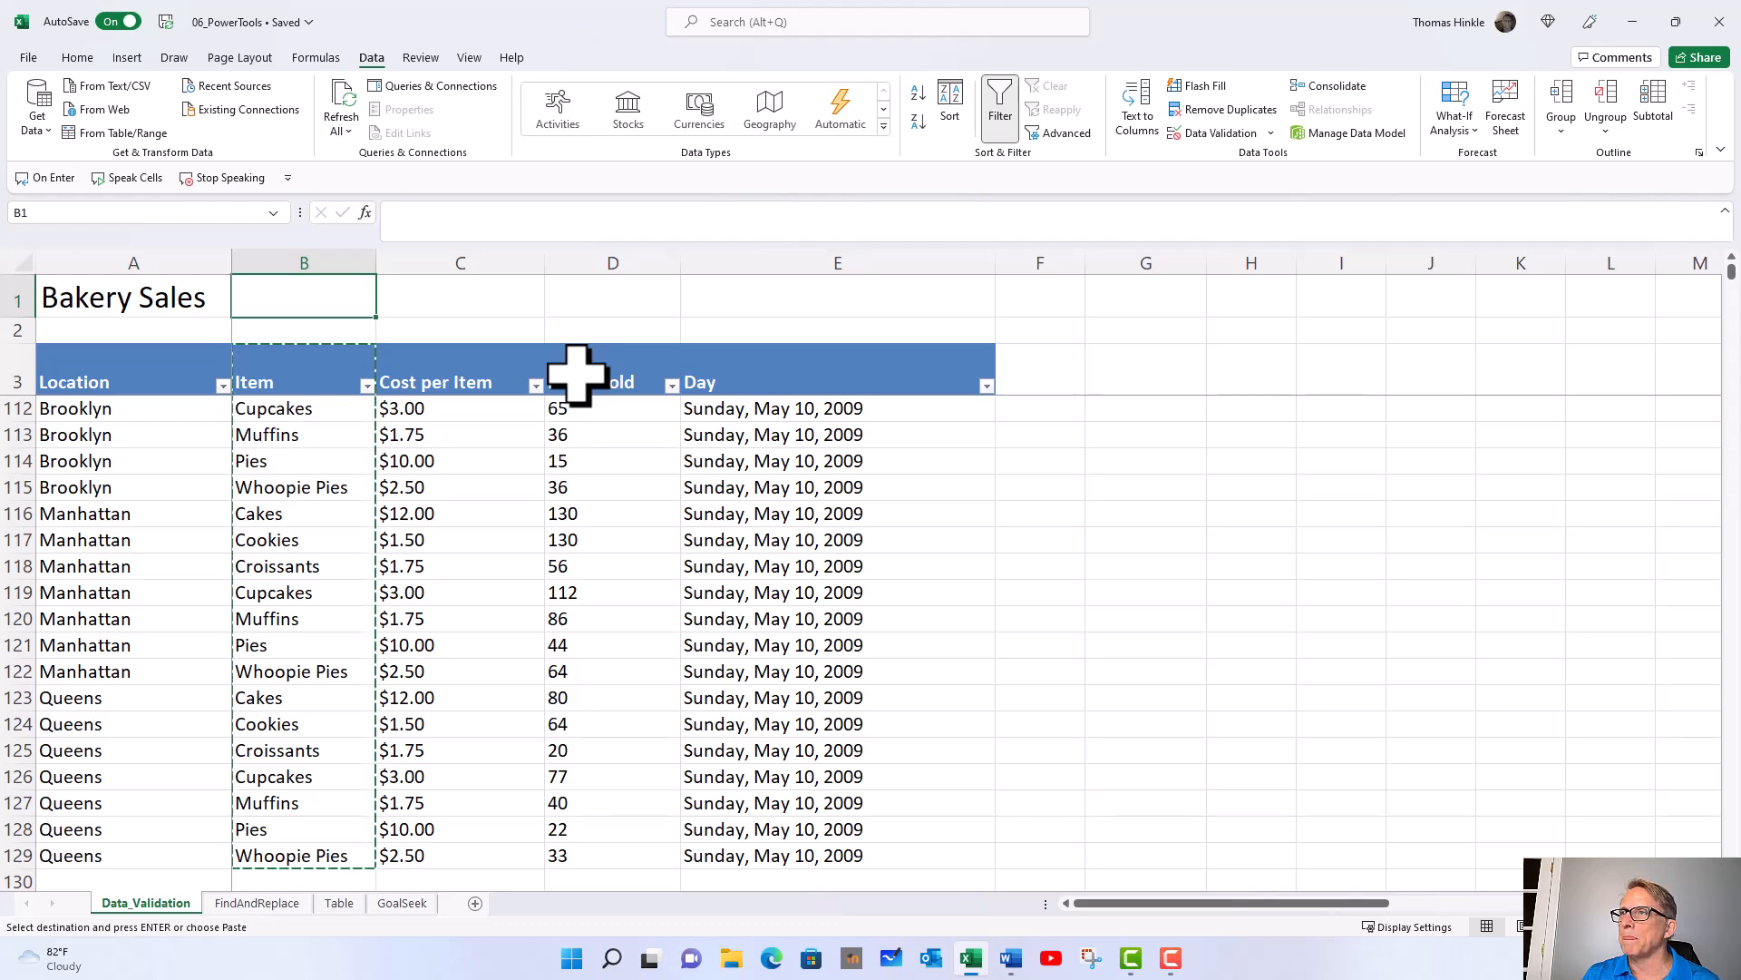
{"action": "key", "text": "ctrl+Right"}
{"action": "key", "text": "Right"}
{"action": "key", "text": "Right"}
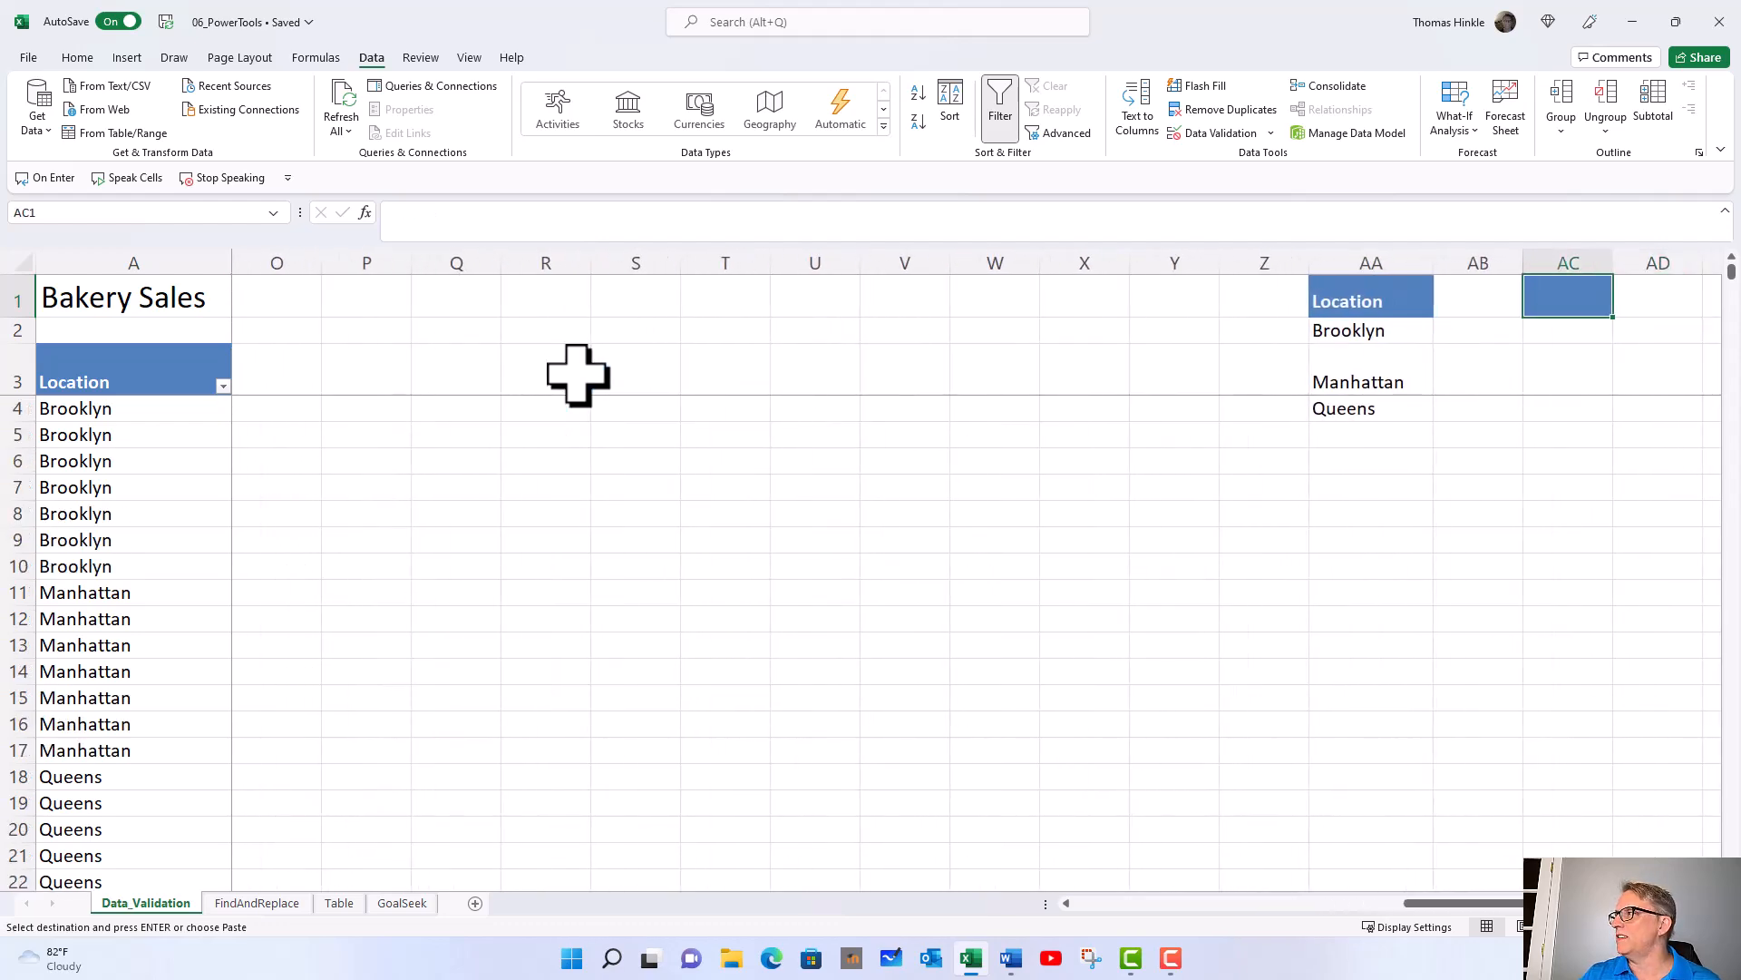
{"action": "right_click", "coordinate": [1584, 302]}
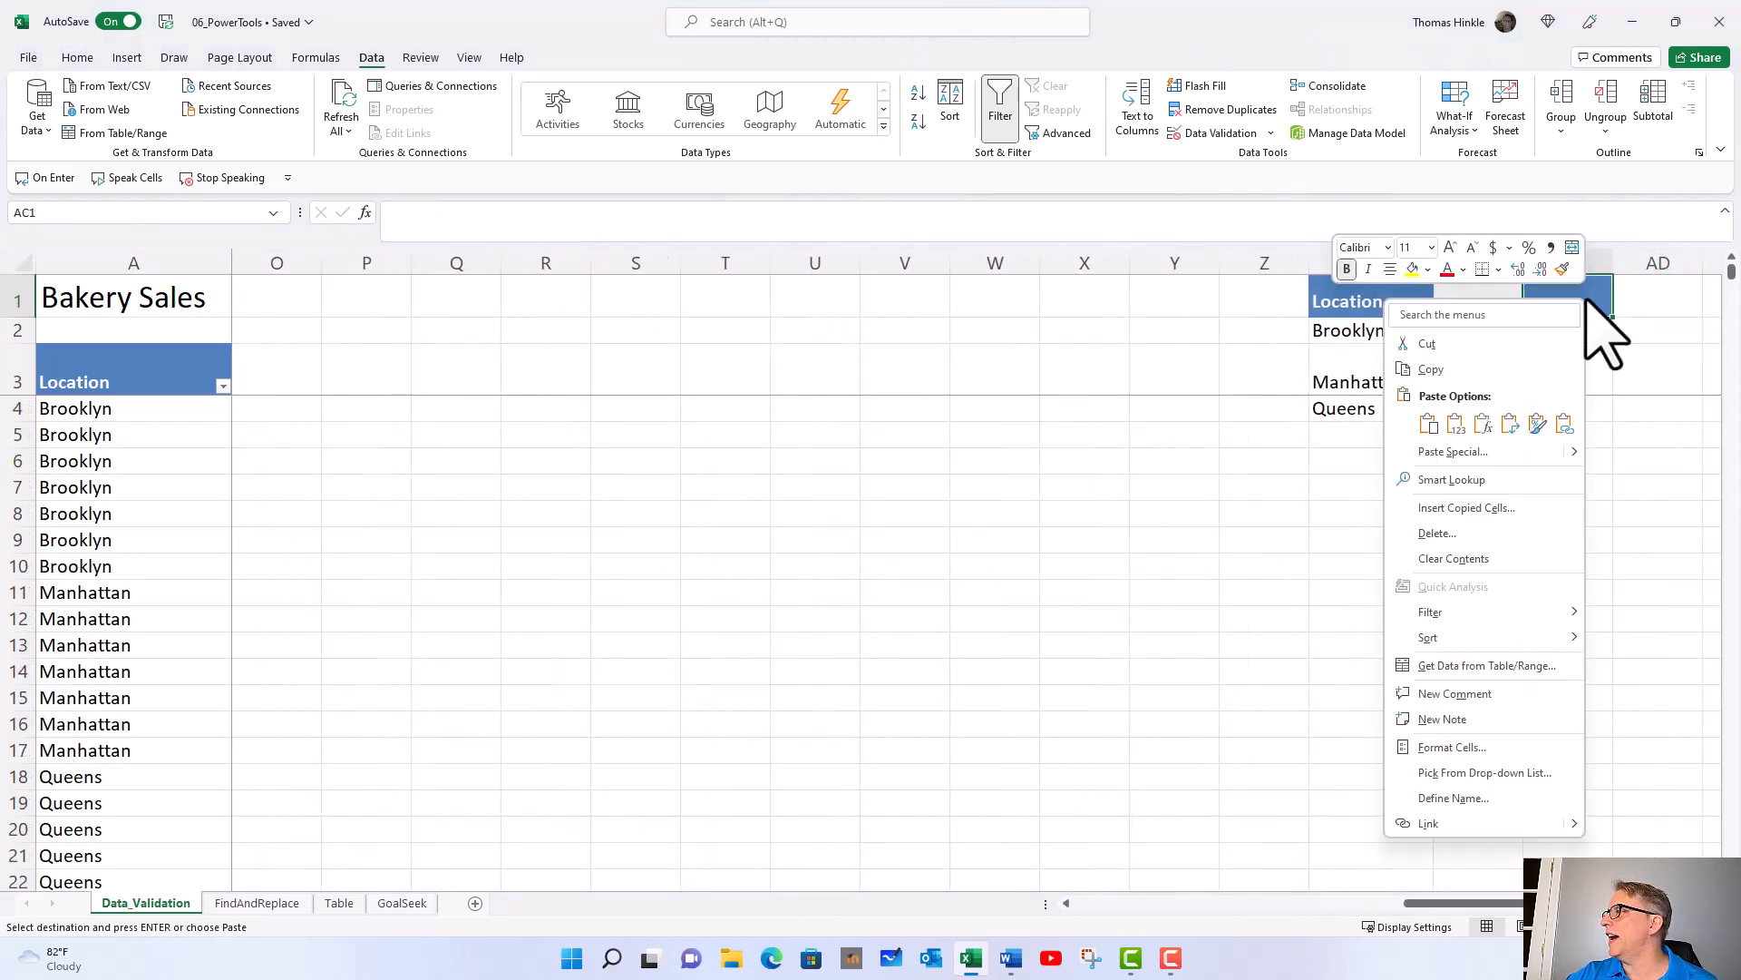
{"action": "left_click", "coordinate": [1428, 423]}
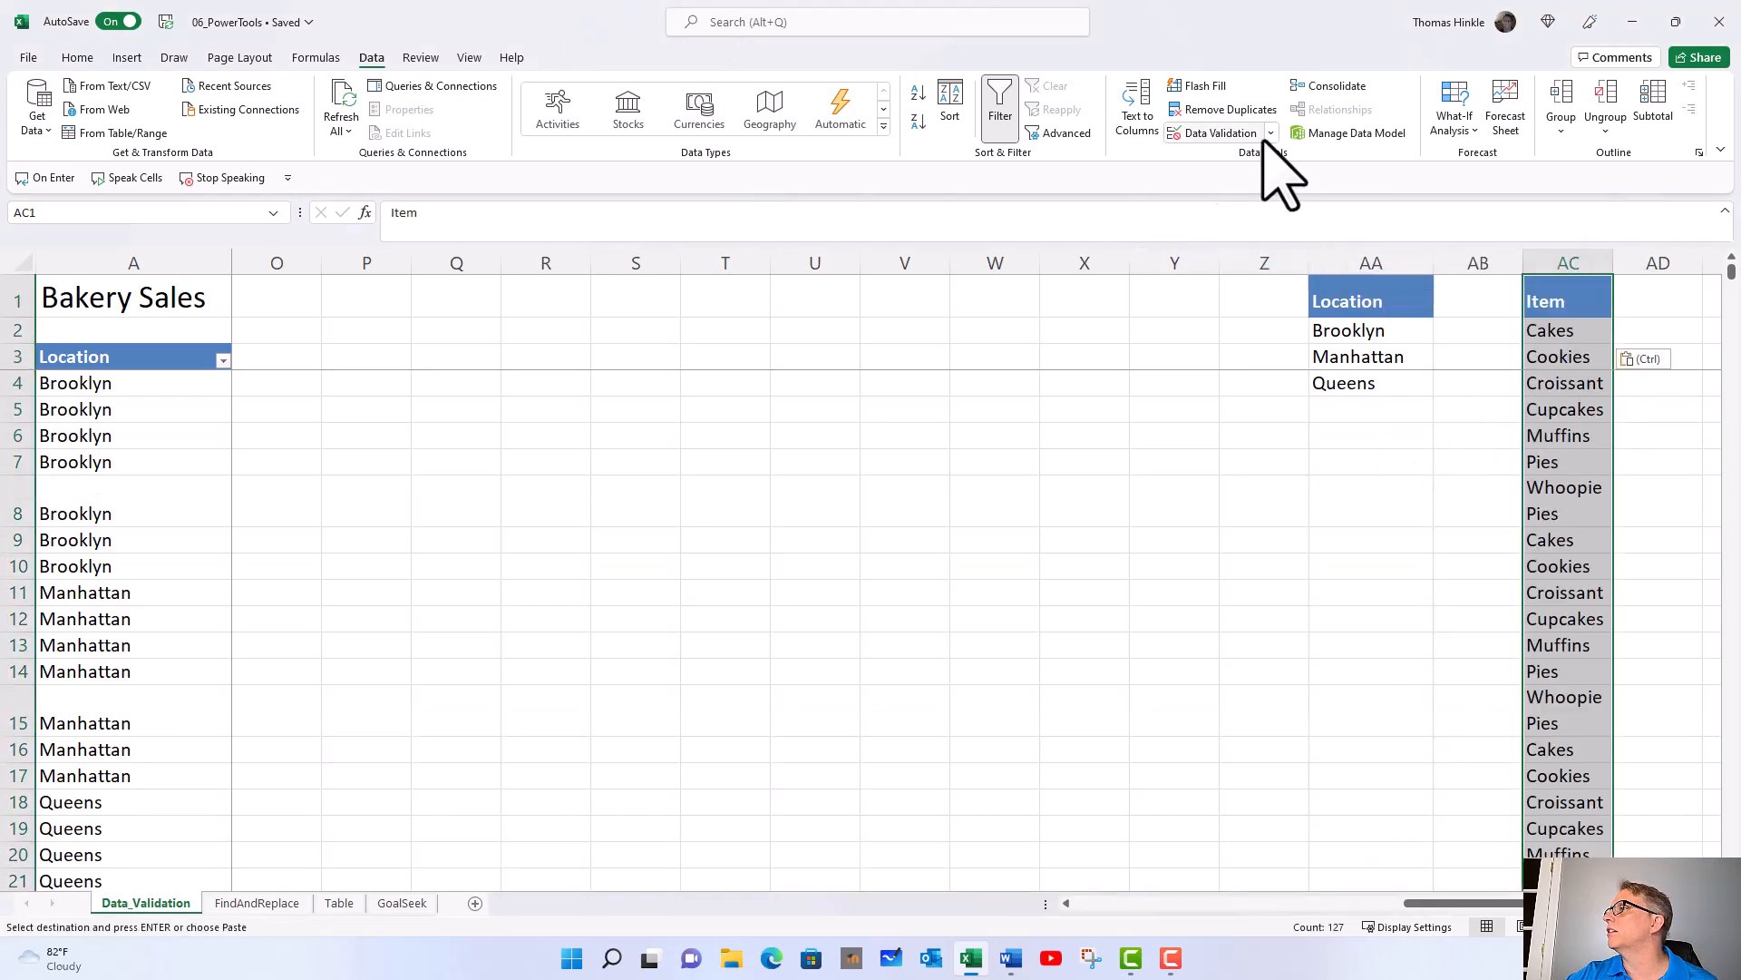
Step: Remove the duplicate values from the Item list in column AC, treating the first row as a header
{"action": "left_click", "coordinate": [1231, 109]}
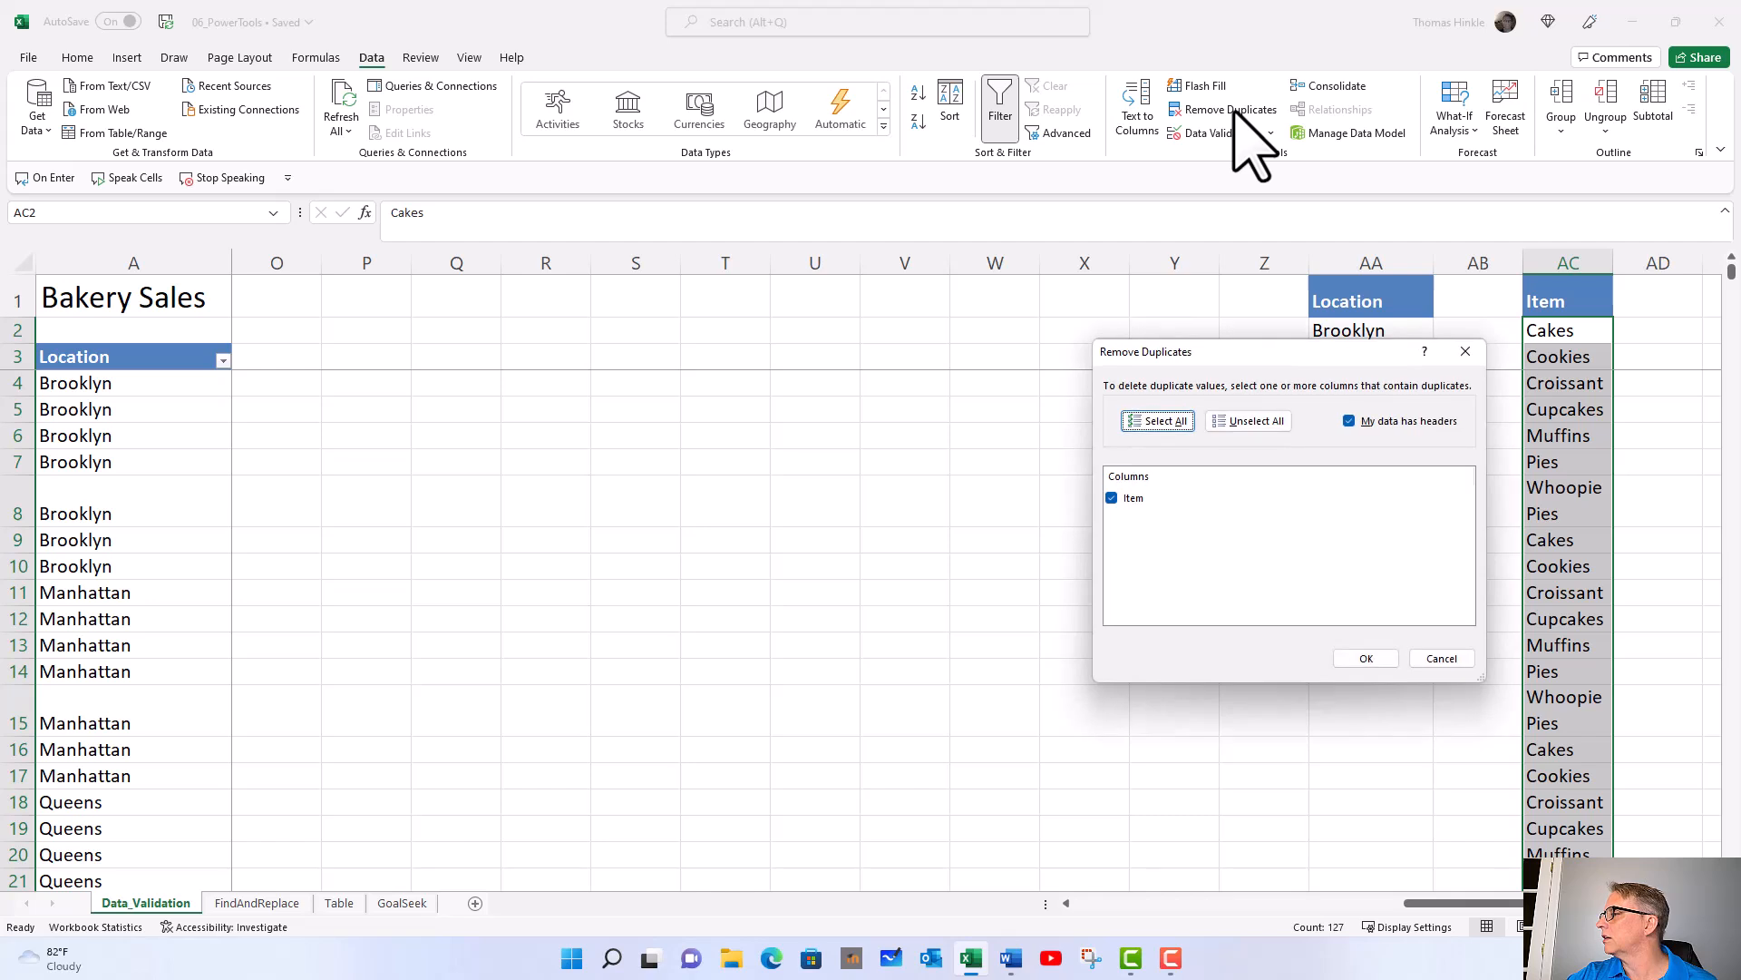
{"action": "left_click", "coordinate": [1369, 659]}
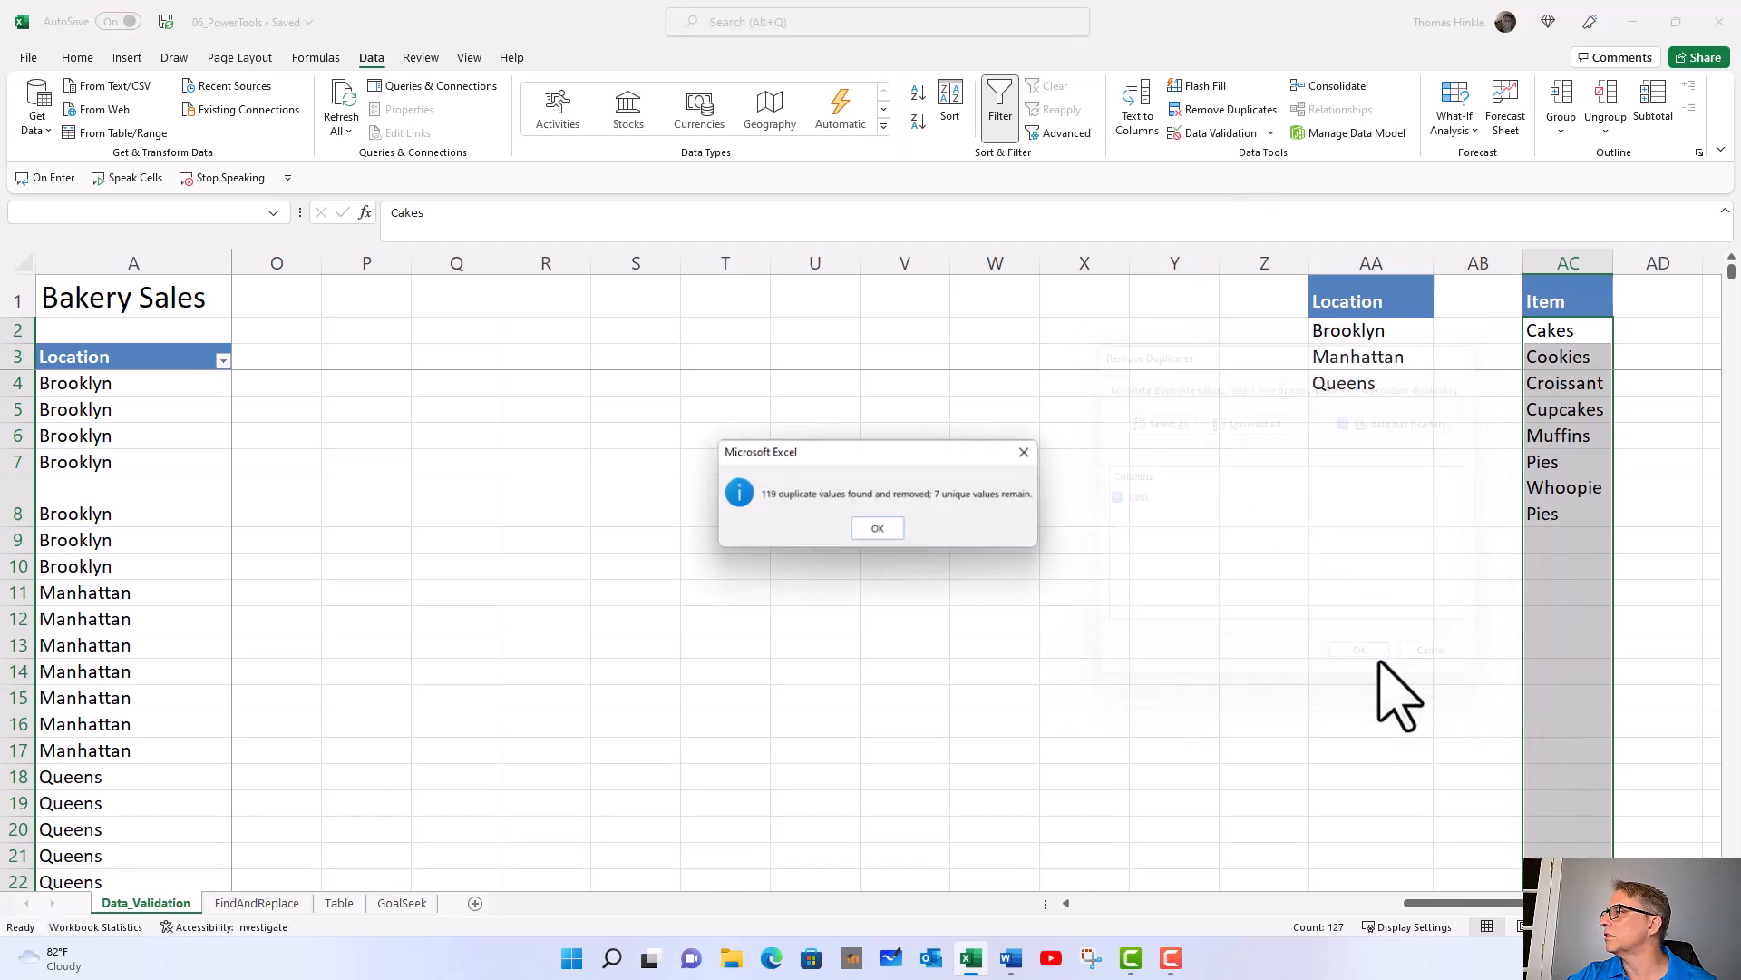
{"action": "left_click", "coordinate": [875, 528]}
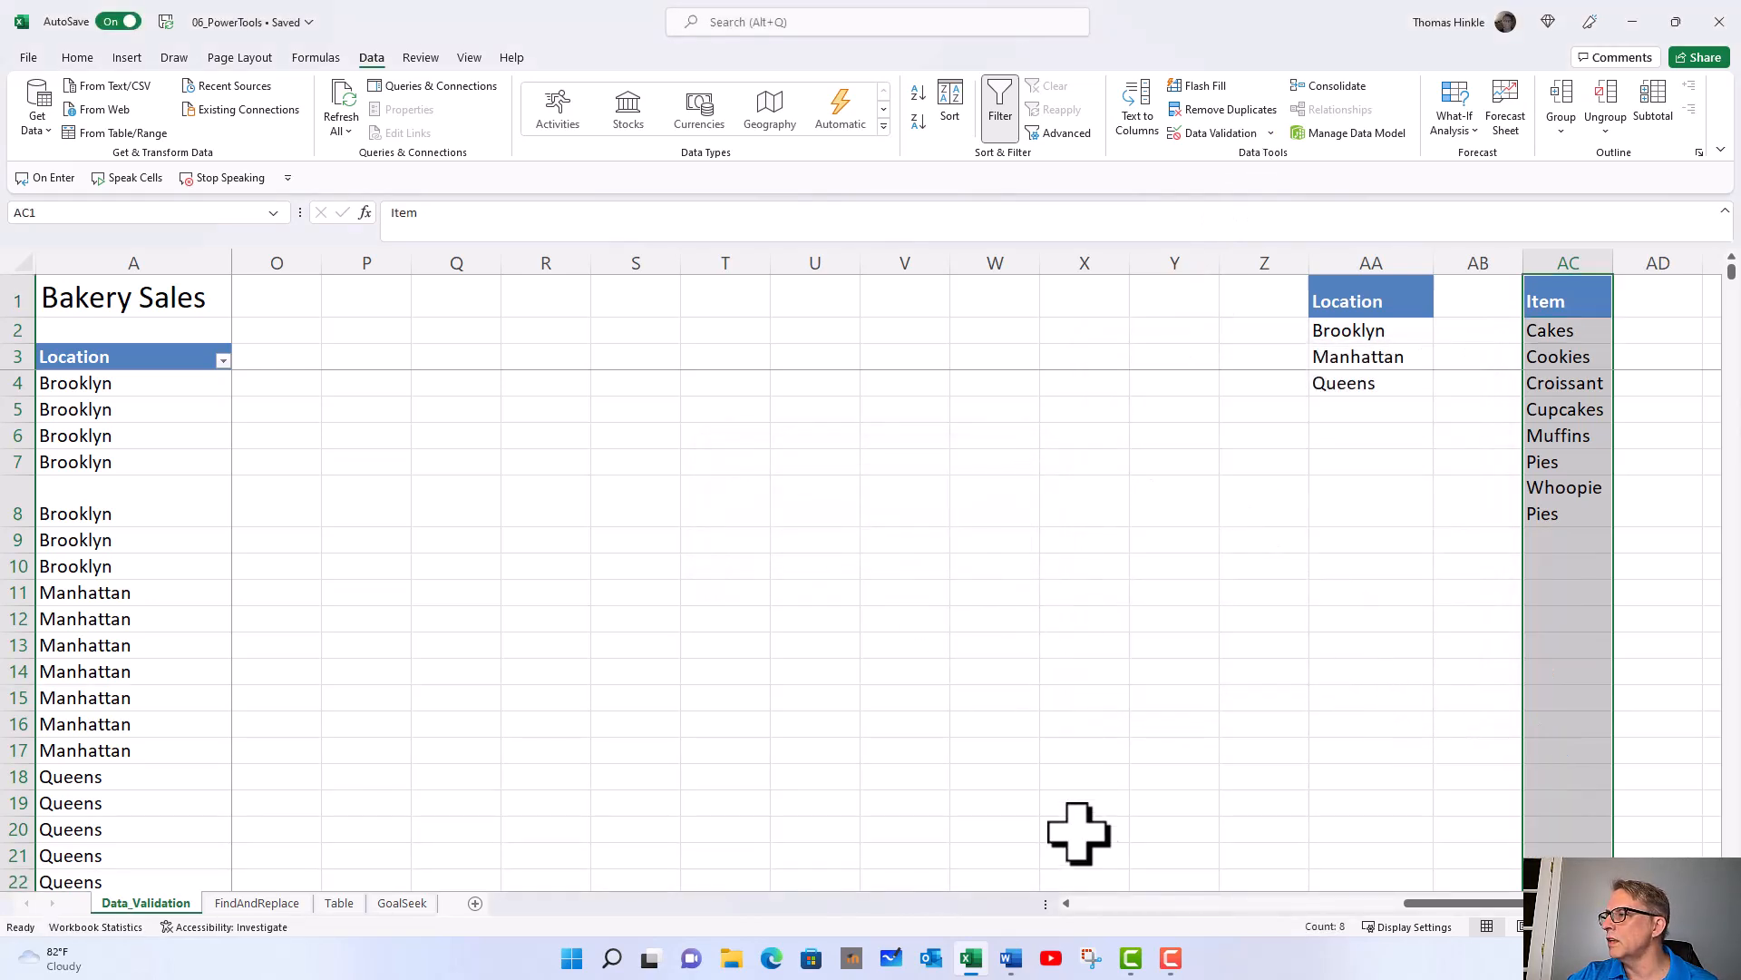
Step: Start a data validation rule for A130, the first empty cell in the Location column, and allow only a List
{"action": "left_click", "coordinate": [1118, 902]}
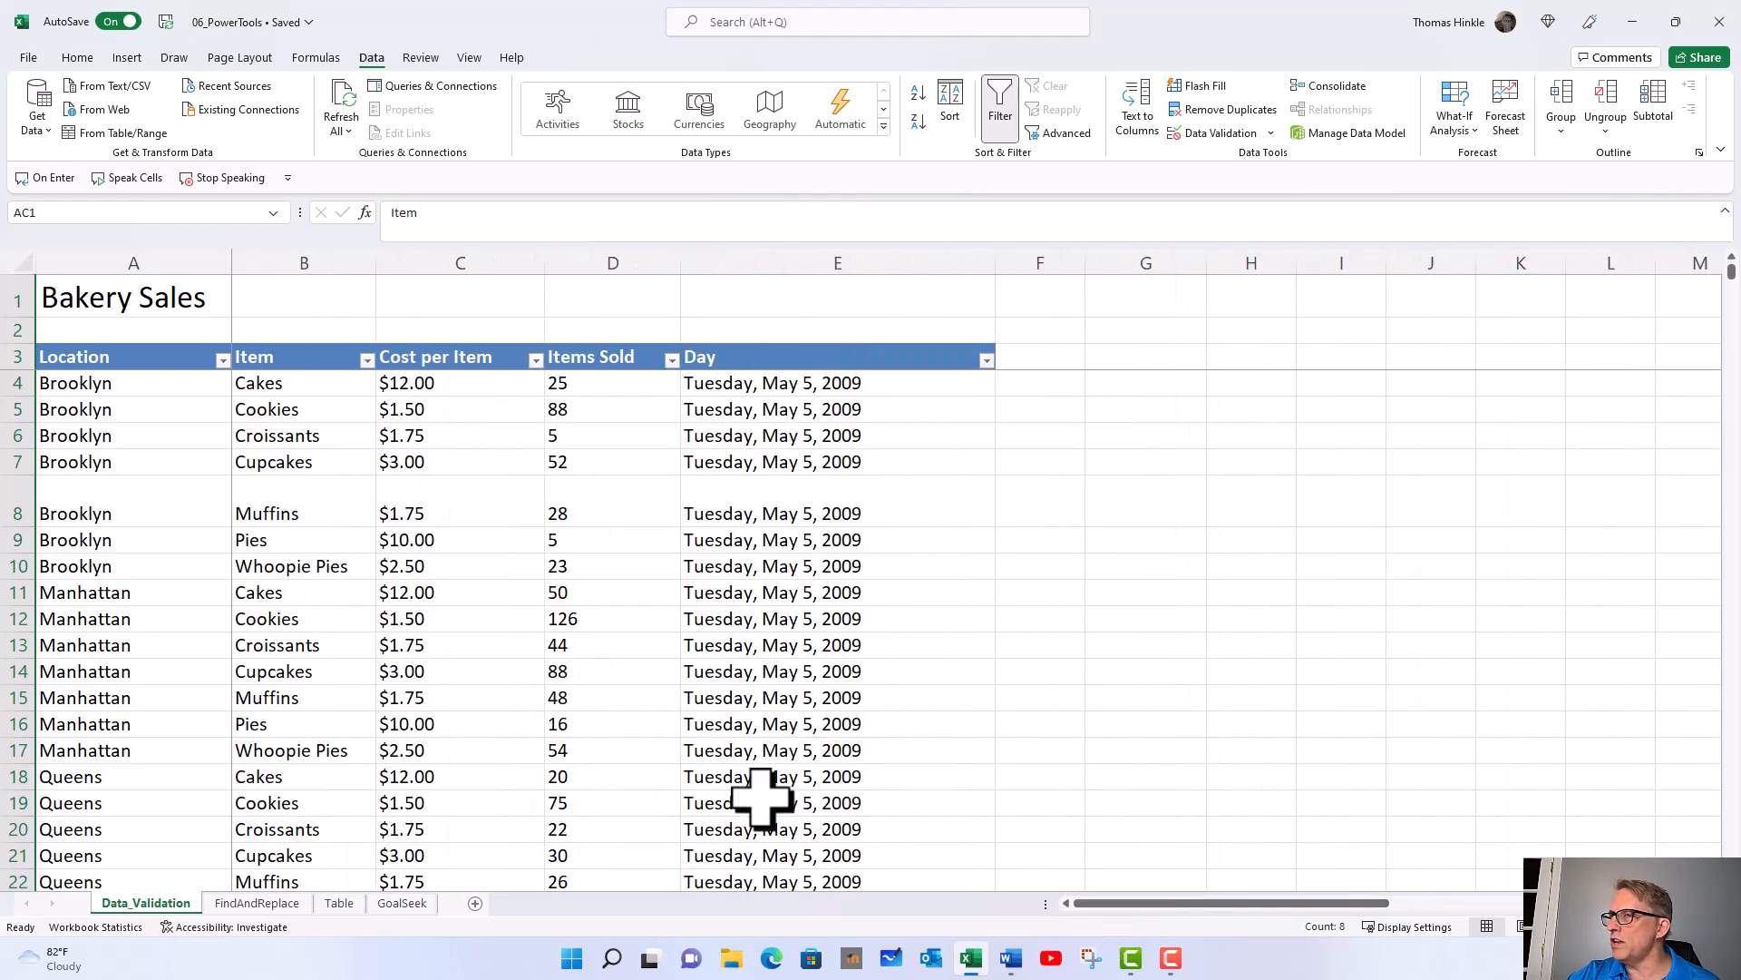
{"action": "left_click", "coordinate": [172, 414]}
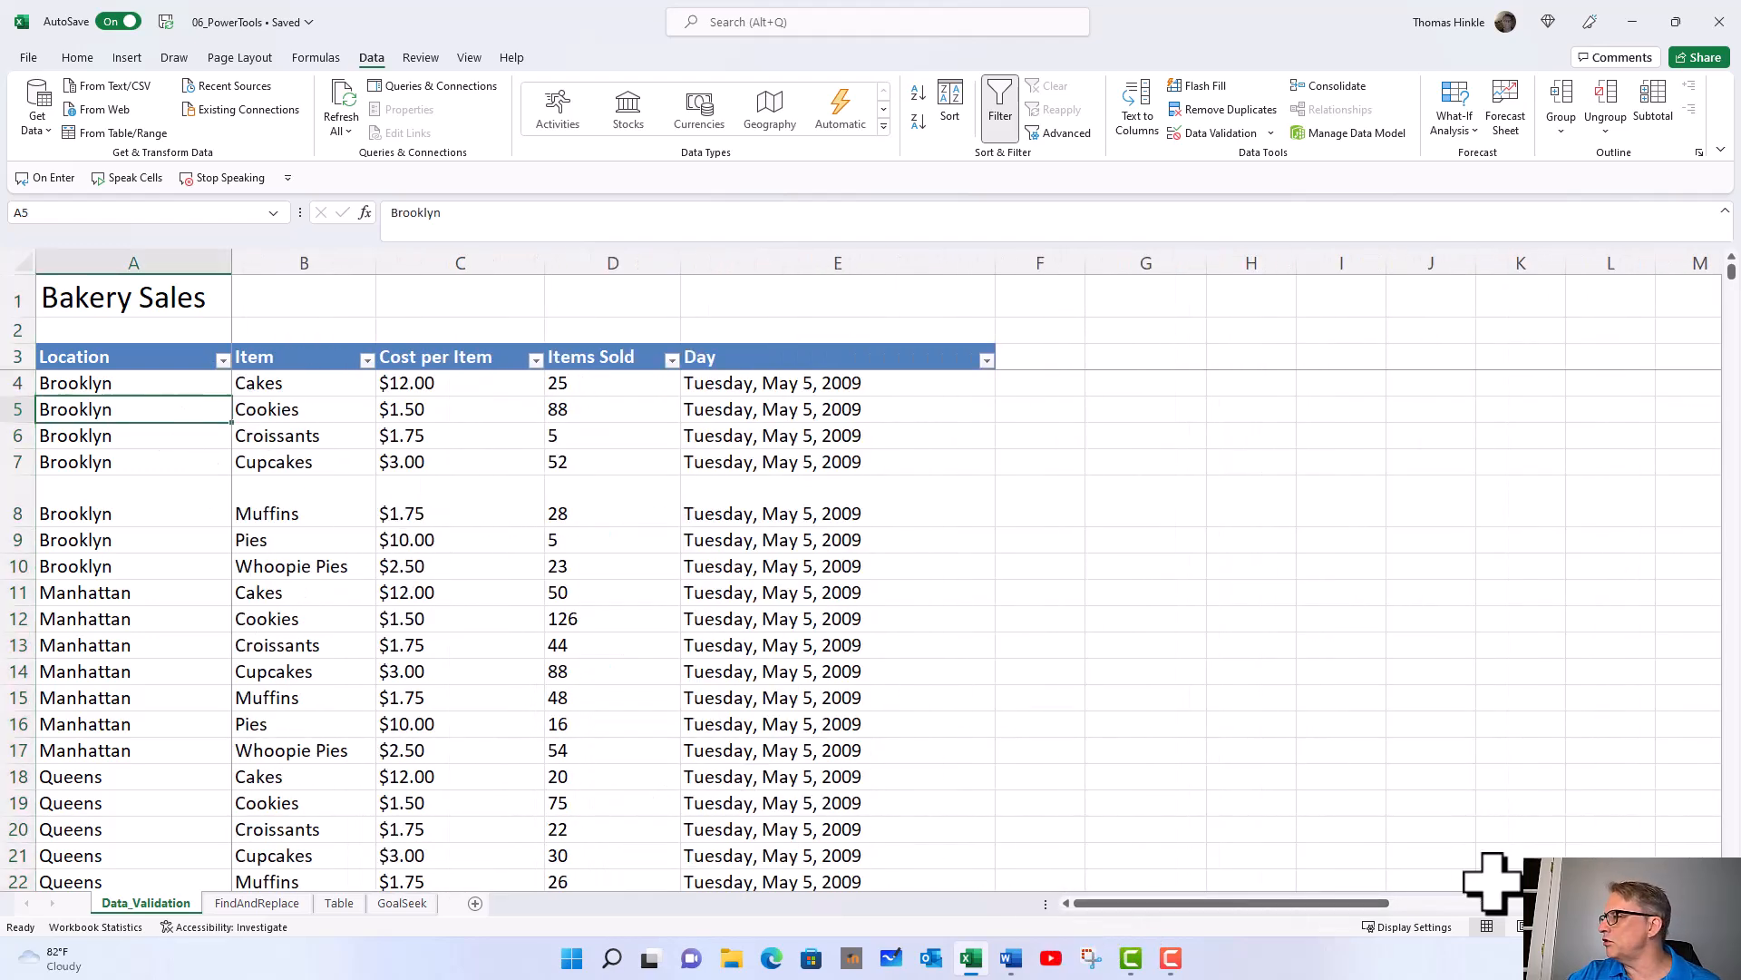
{"action": "scroll", "coordinate": [533, 575], "scroll_direction": "up", "scroll_amount": 3}
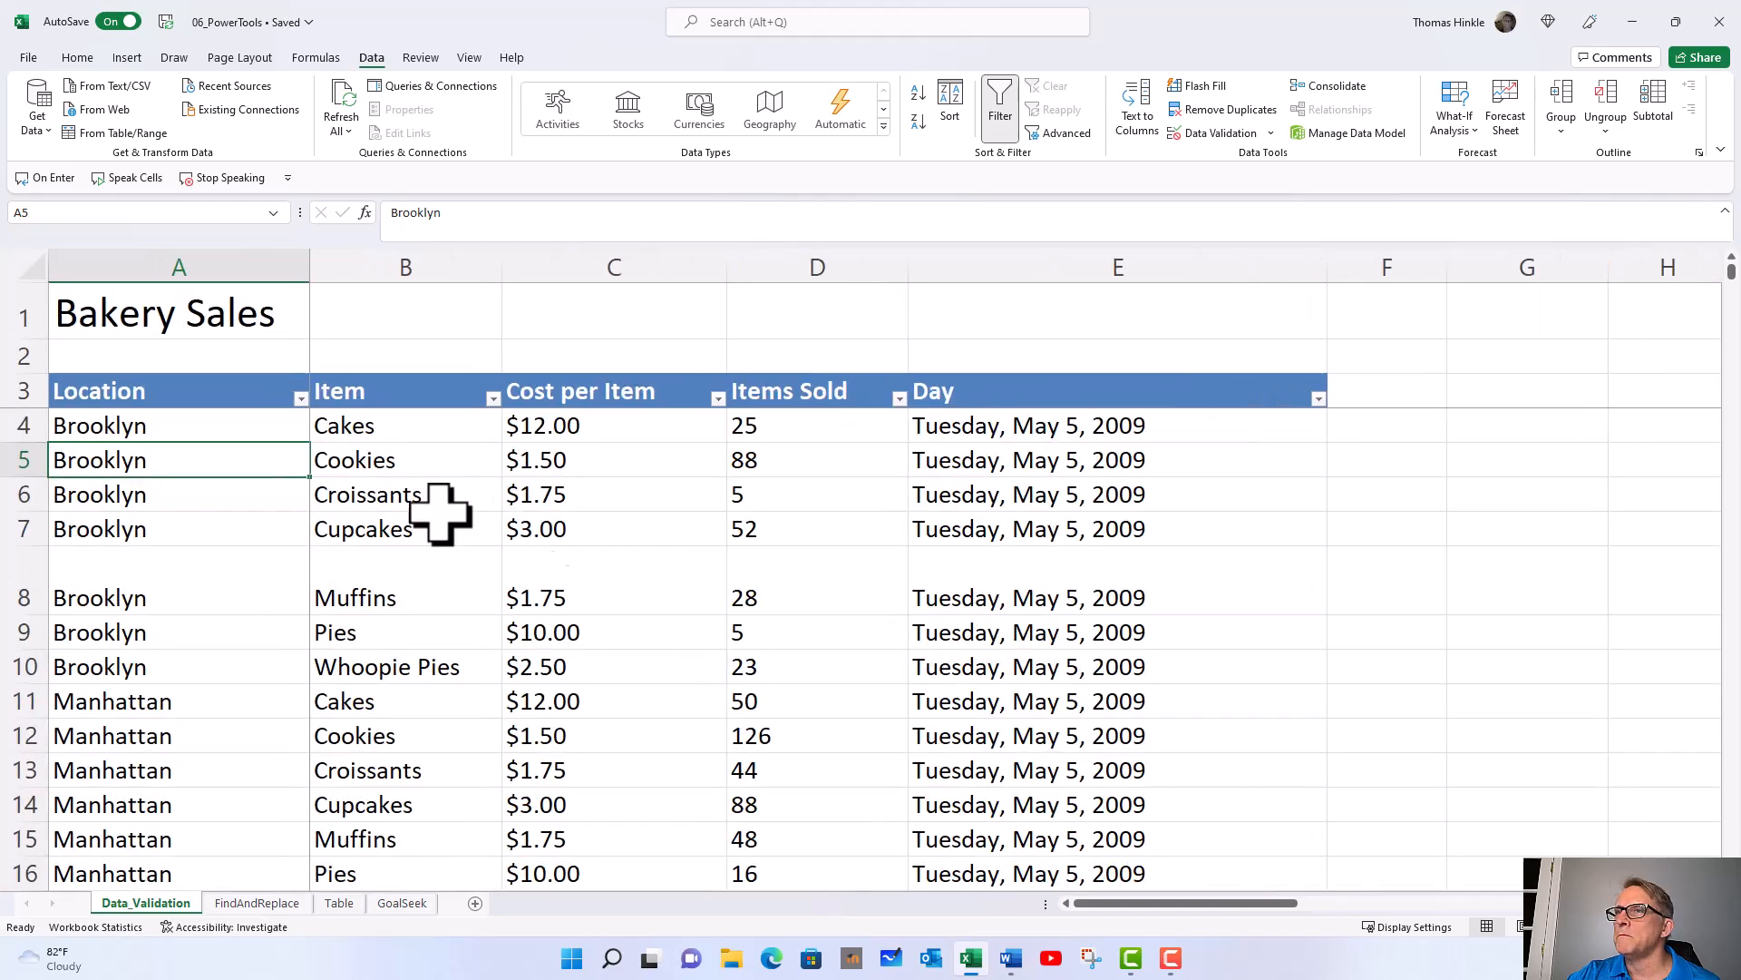
{"action": "scroll", "coordinate": [258, 564], "scroll_direction": "down", "scroll_amount": 10}
{"action": "scroll", "coordinate": [259, 564], "scroll_direction": "down", "scroll_amount": 20}
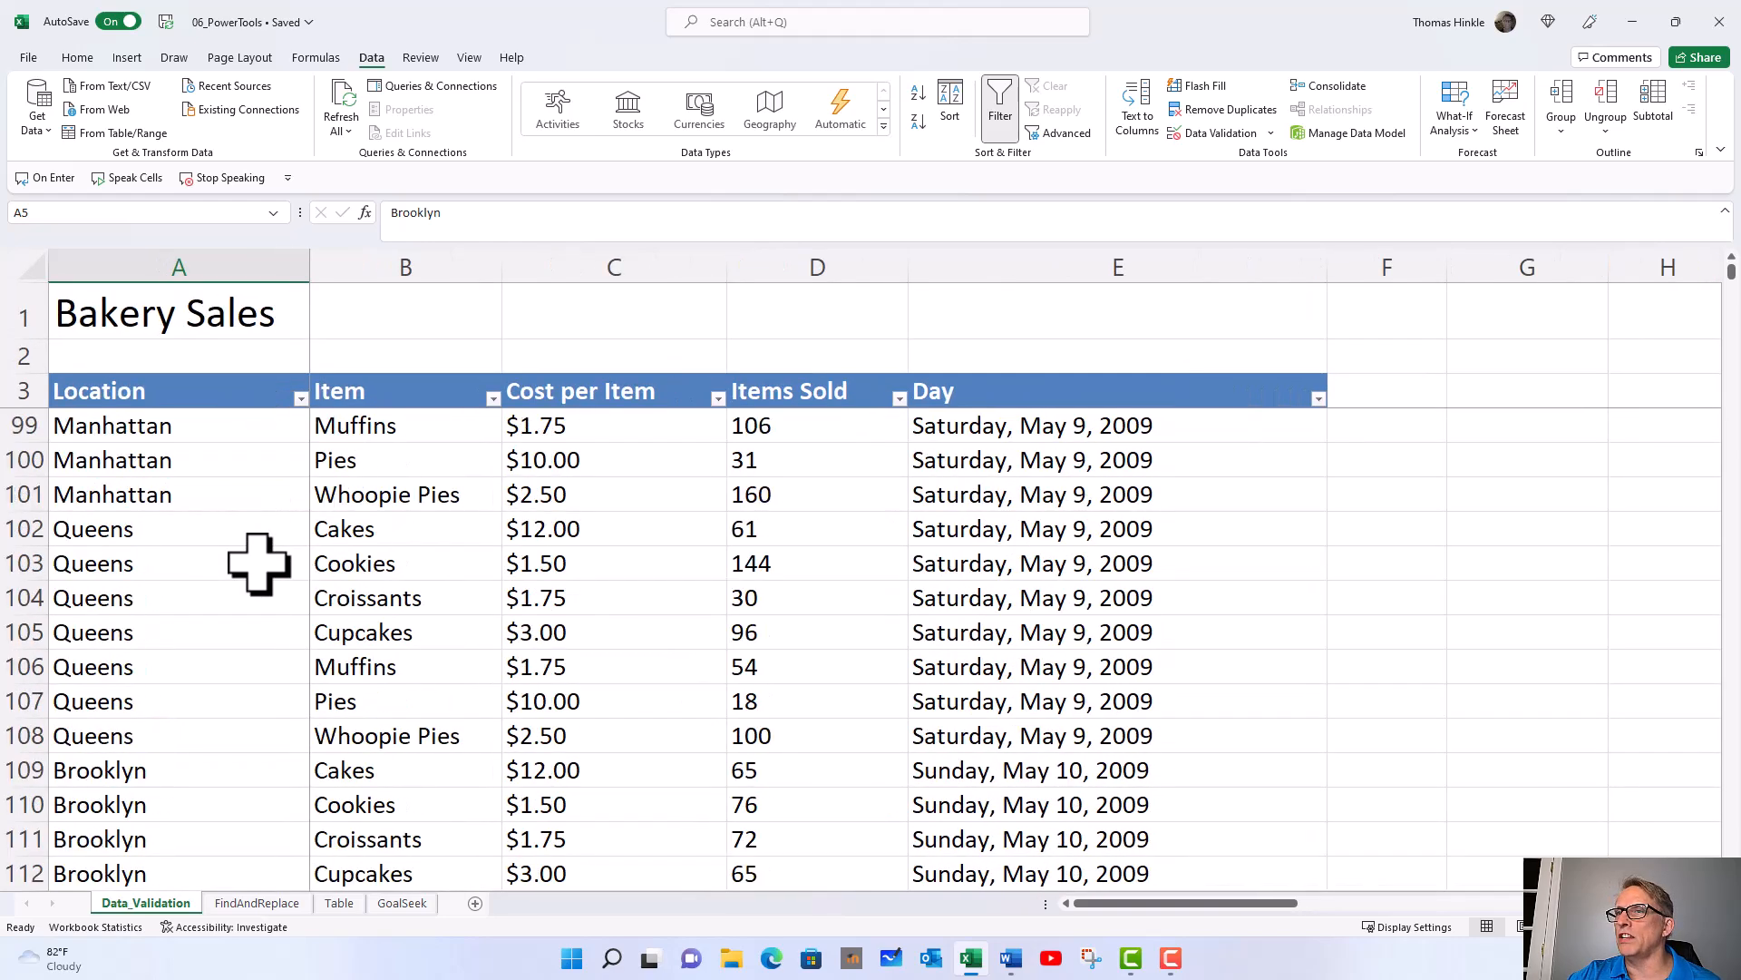
{"action": "scroll", "coordinate": [258, 564], "scroll_direction": "up", "scroll_amount": 3}
{"action": "scroll", "coordinate": [259, 564], "scroll_direction": "up", "scroll_amount": 5}
{"action": "scroll", "coordinate": [259, 564], "scroll_direction": "down", "scroll_amount": 2}
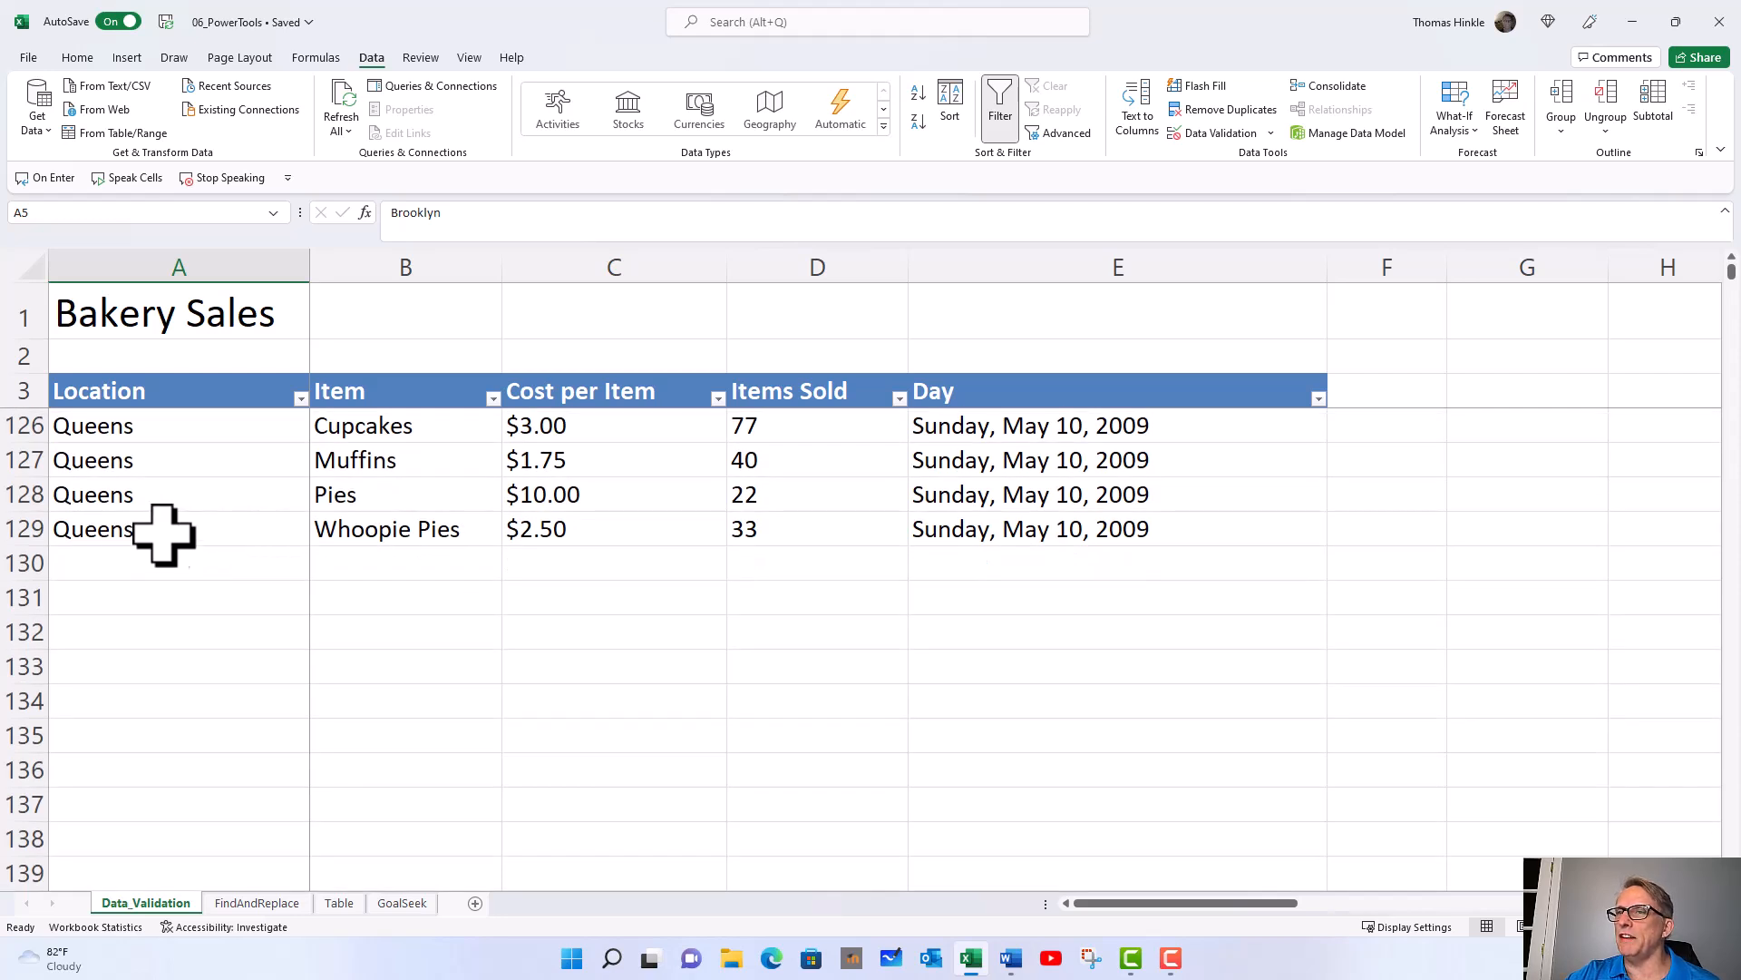
{"action": "left_click", "coordinate": [135, 562]}
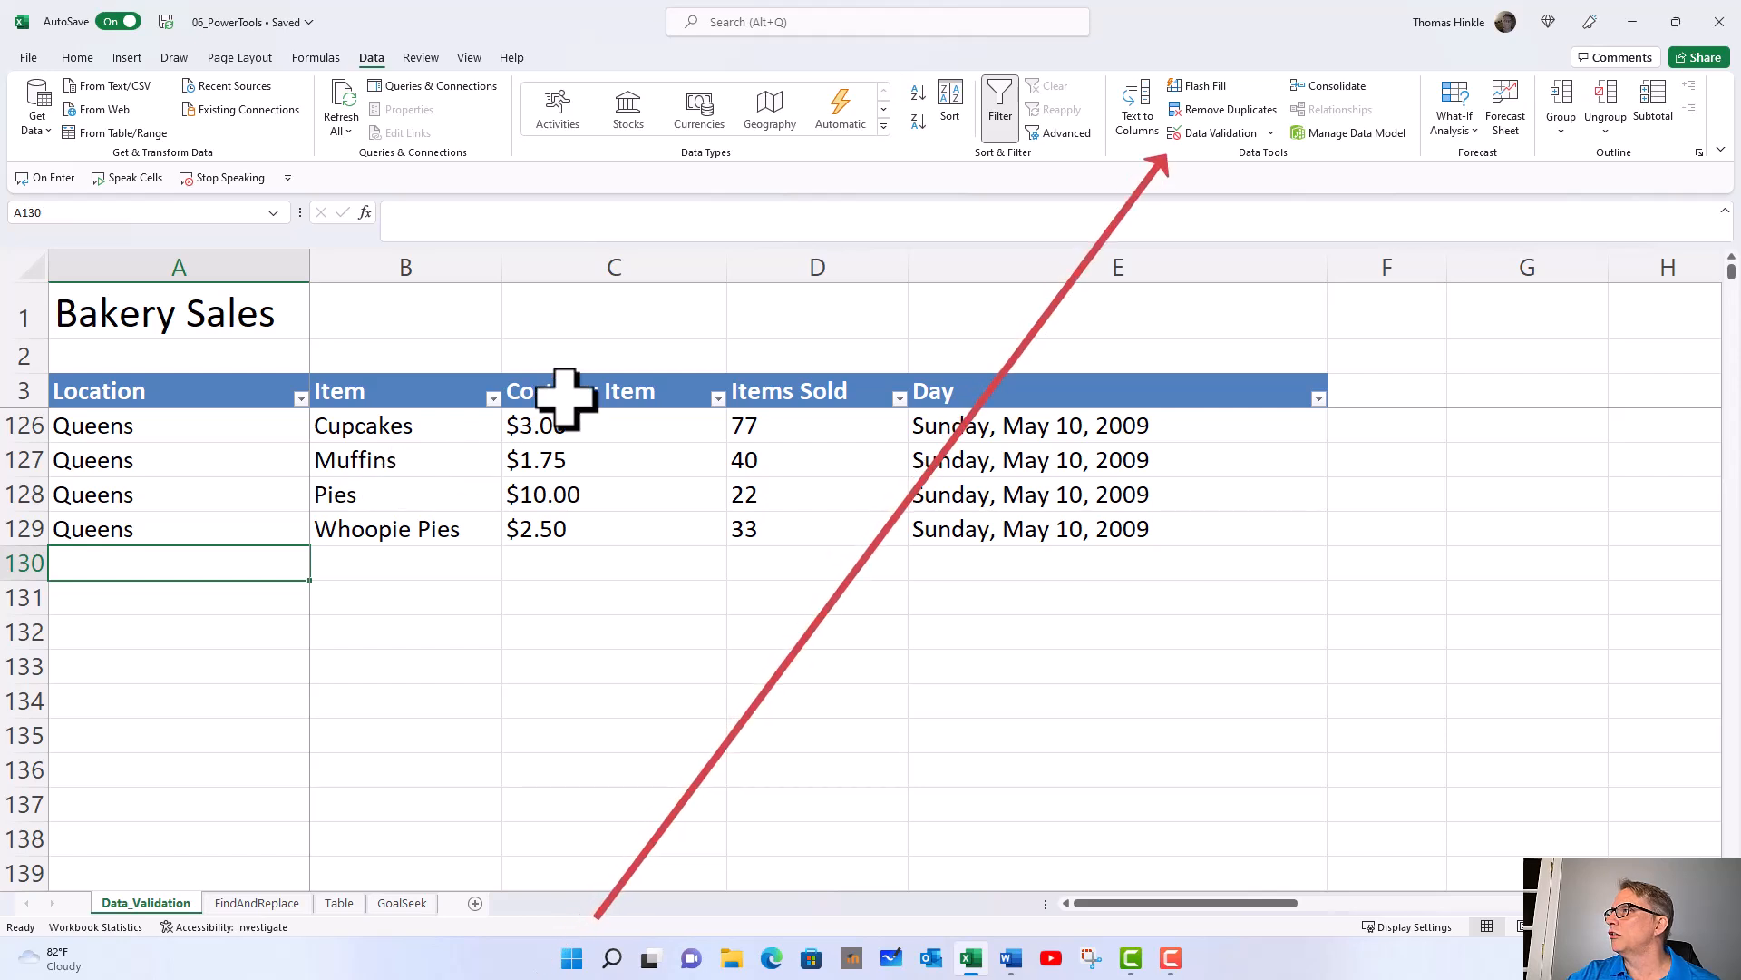
{"action": "left_click", "coordinate": [1215, 131]}
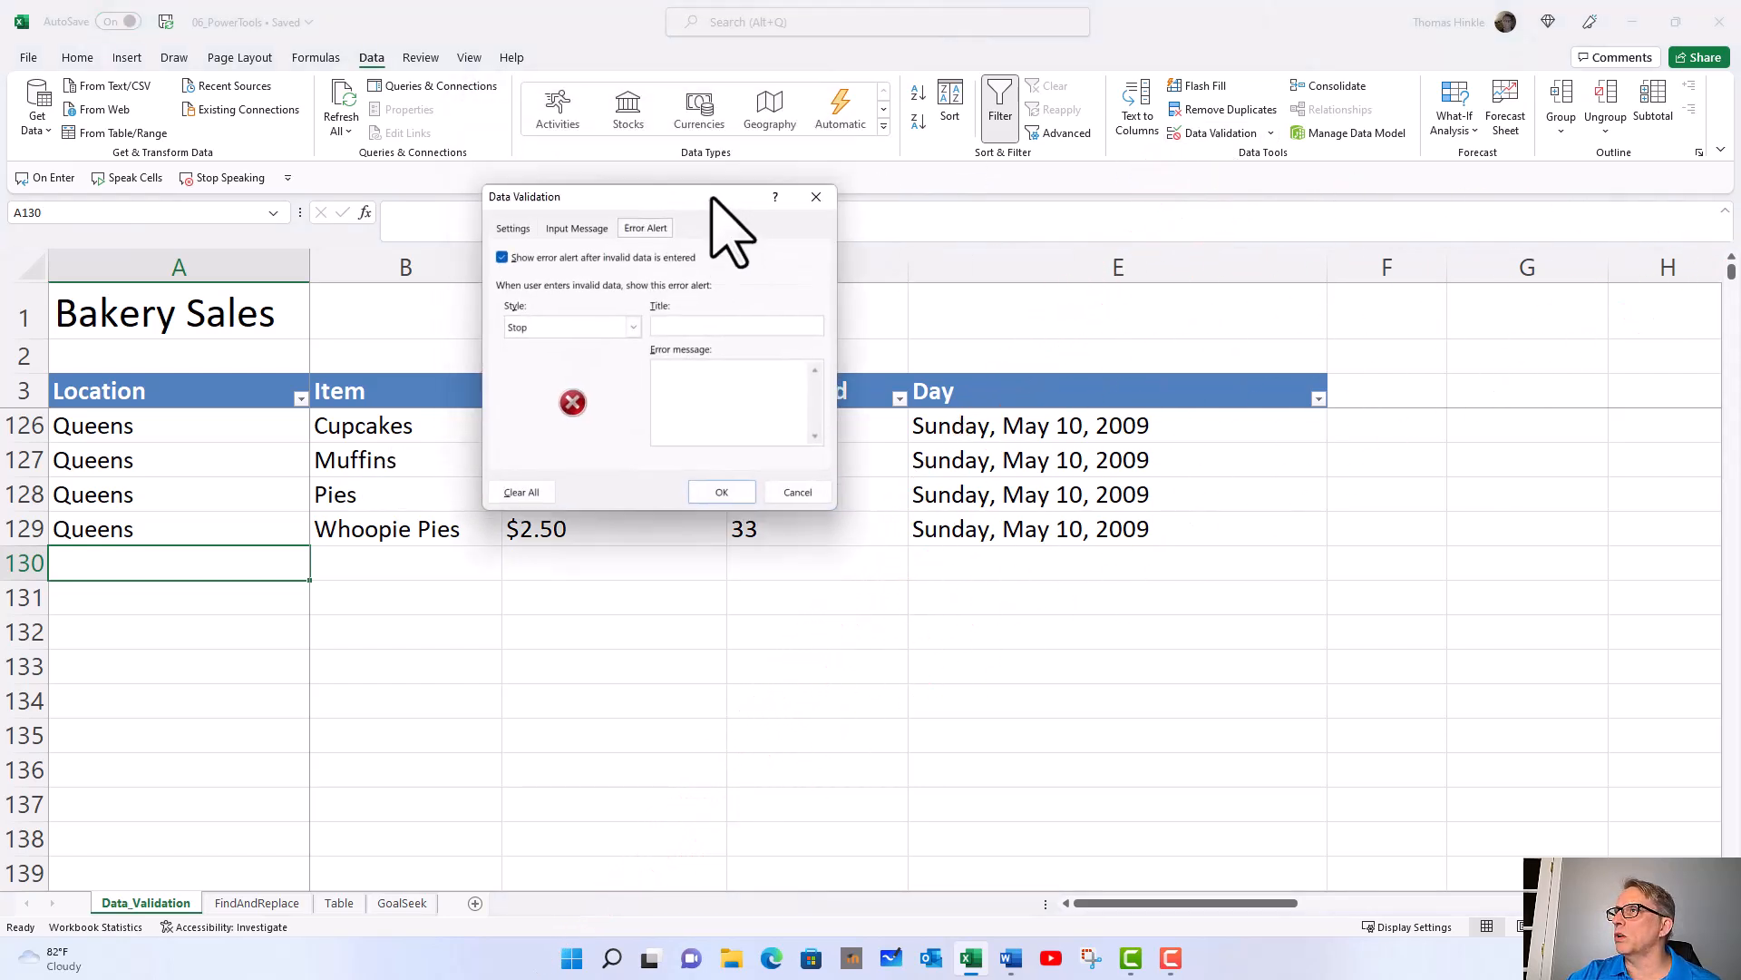
{"action": "left_click_drag", "start_coordinate": [708, 174], "coordinate": [754, 337]}
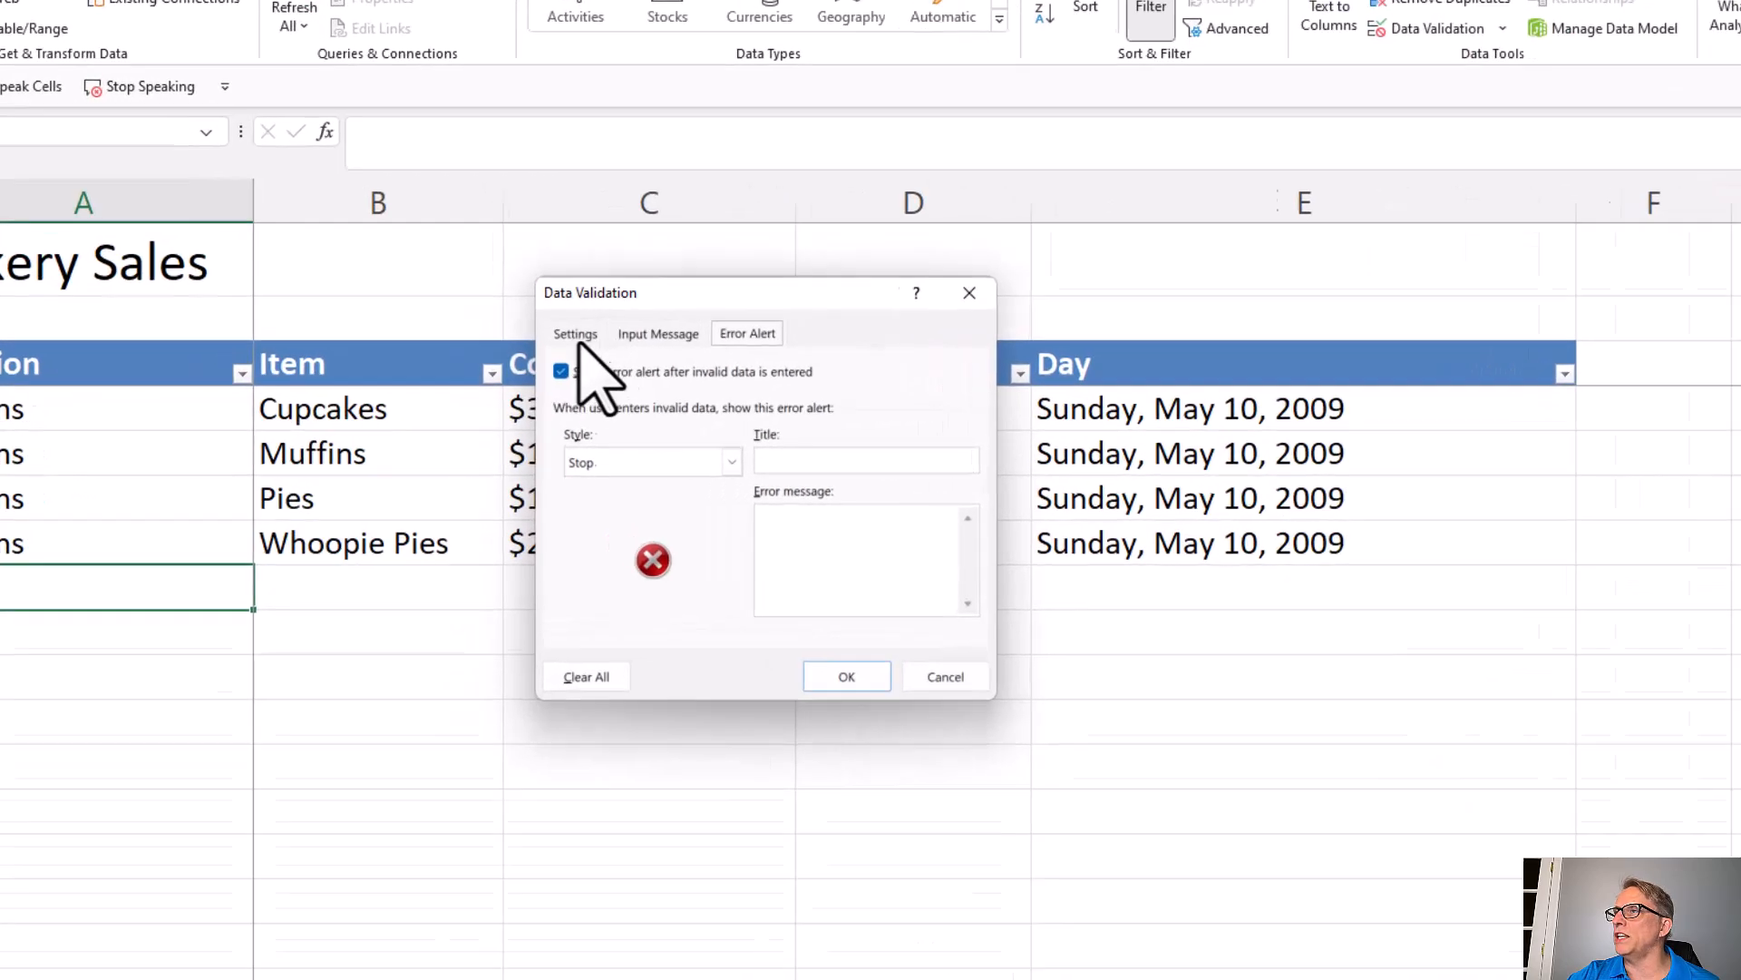
{"action": "left_click", "coordinate": [556, 366]}
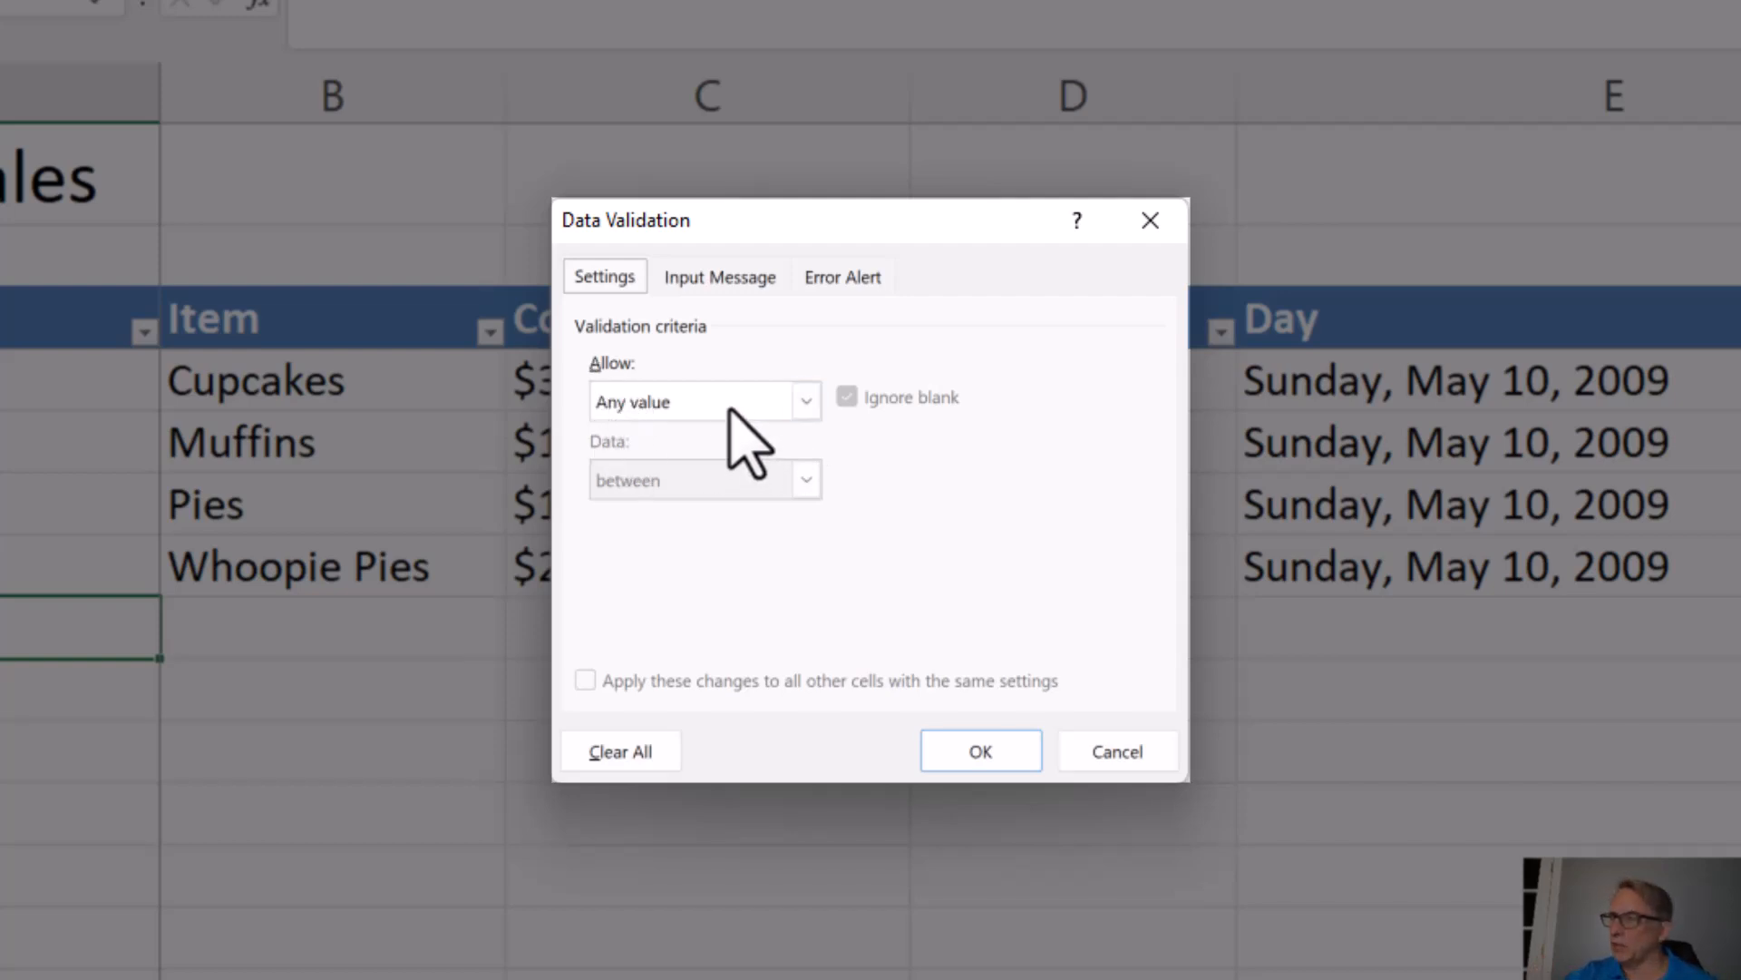
{"action": "left_click", "coordinate": [805, 401]}
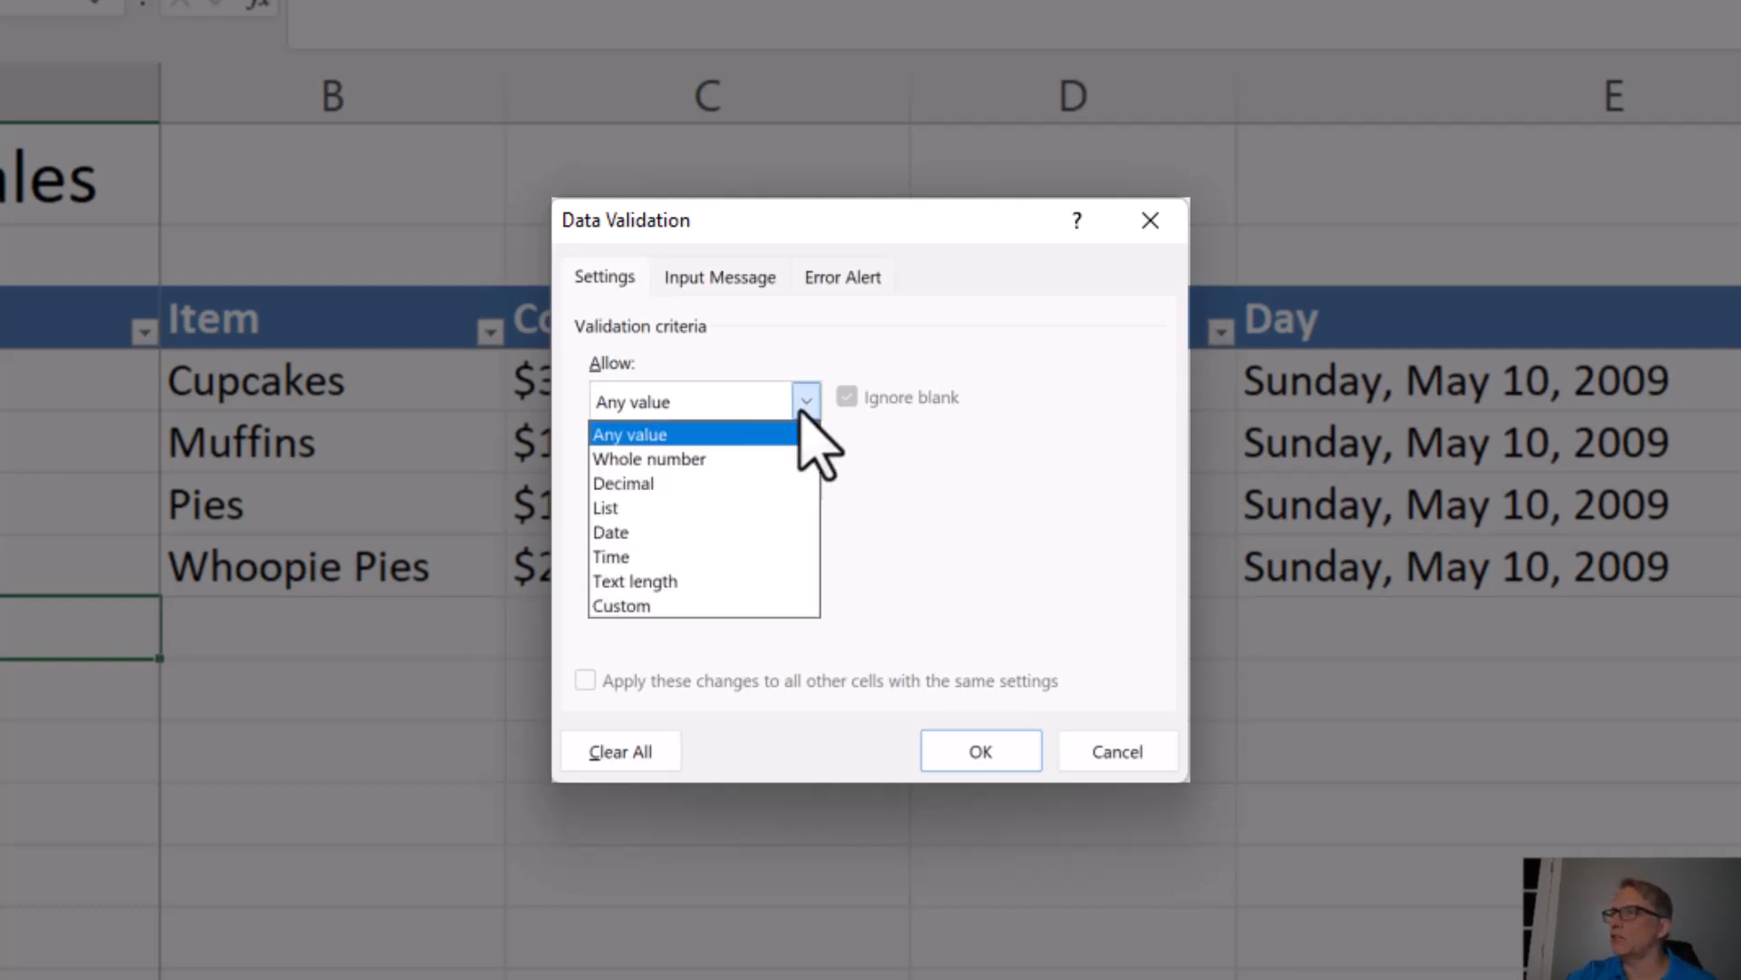
{"action": "left_click", "coordinate": [620, 506]}
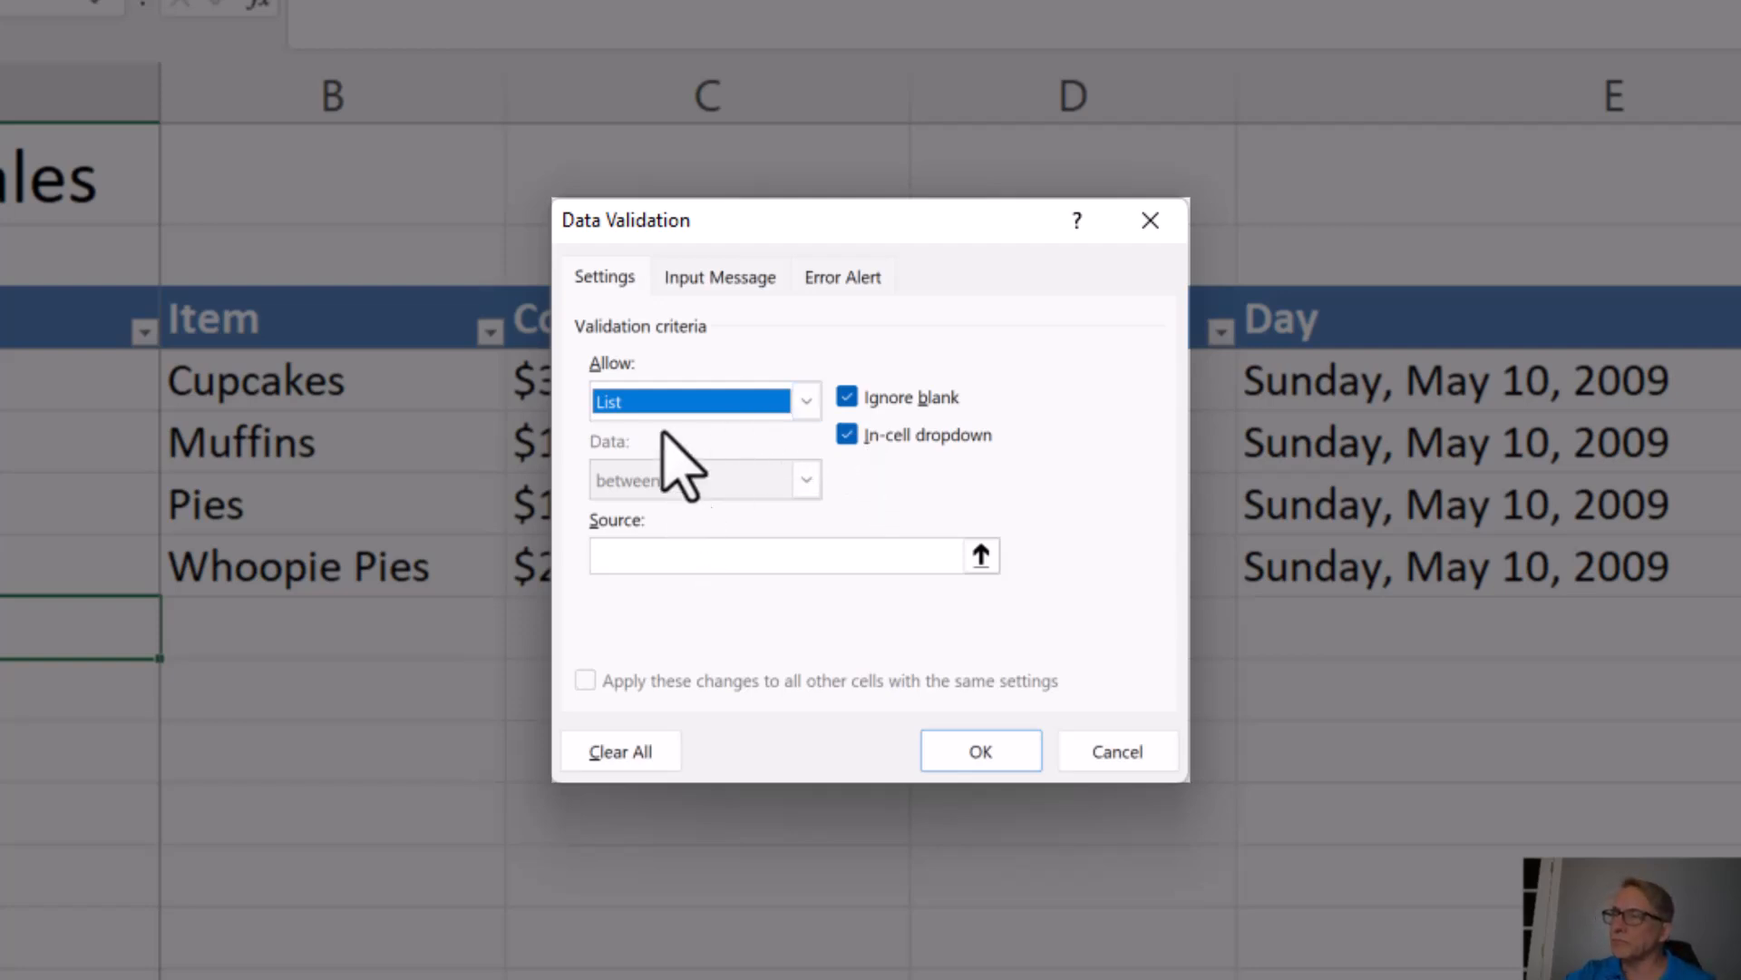
Step: Set the list source for A130 to the unique locations in =$AA$2:$AA$4 and apply the rule
{"action": "left_click", "coordinate": [659, 561]}
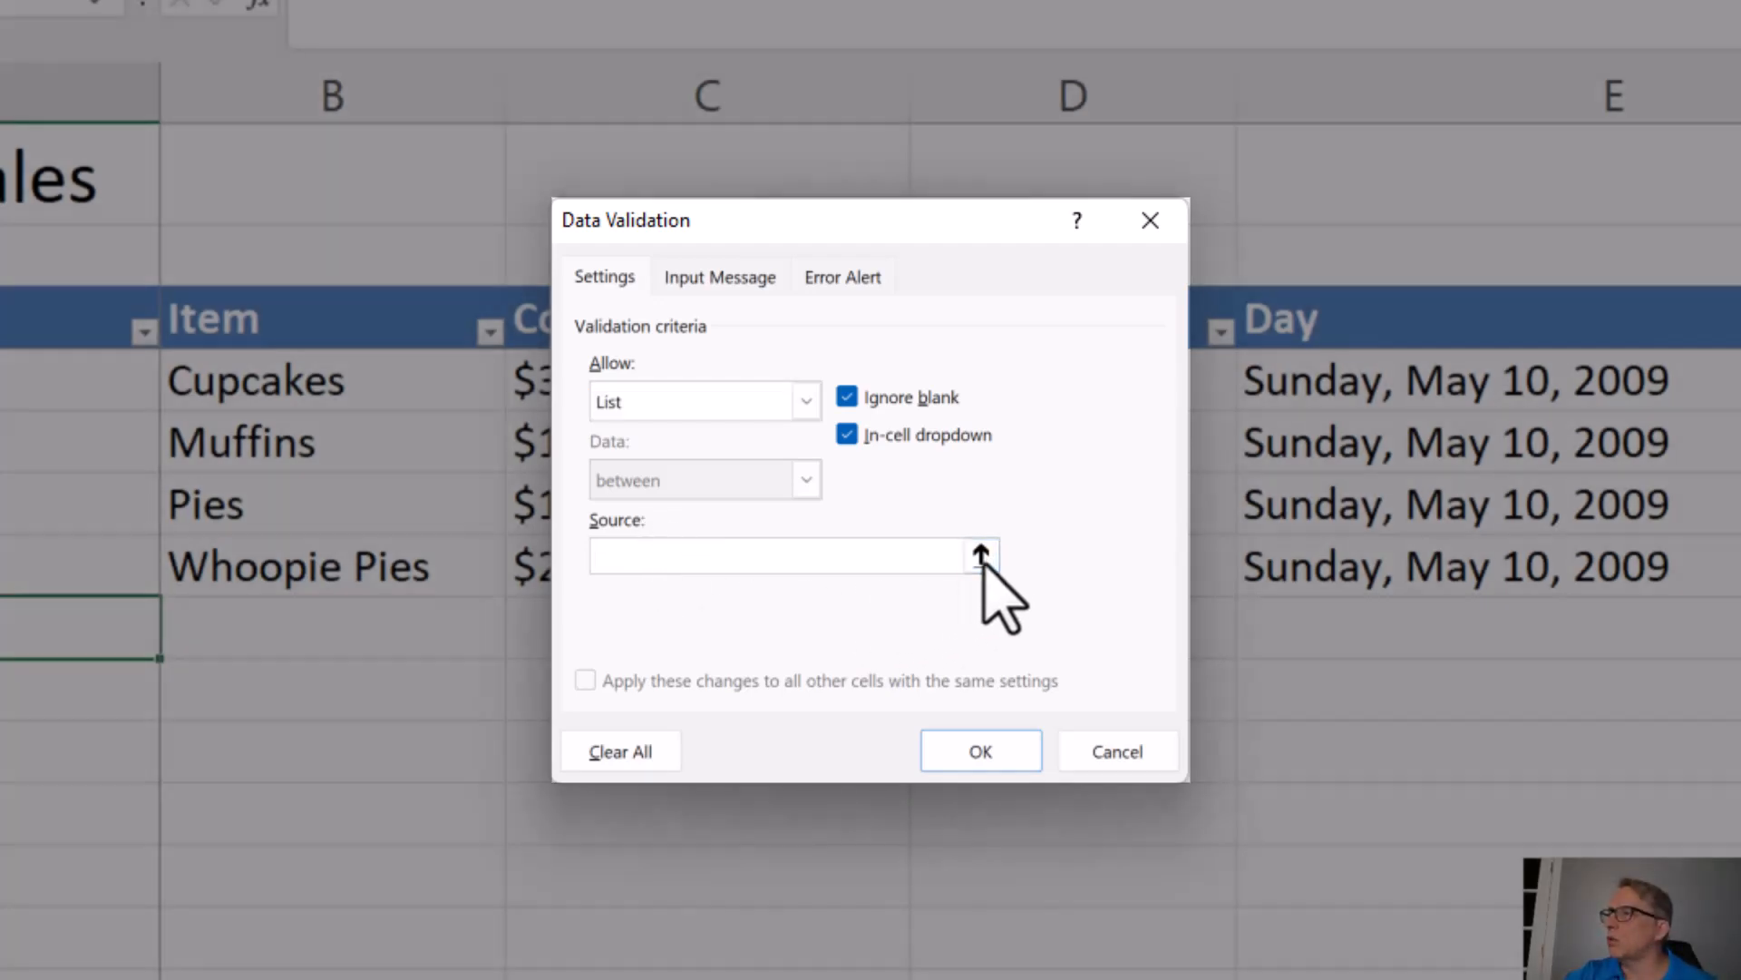
{"action": "left_click", "coordinate": [981, 556]}
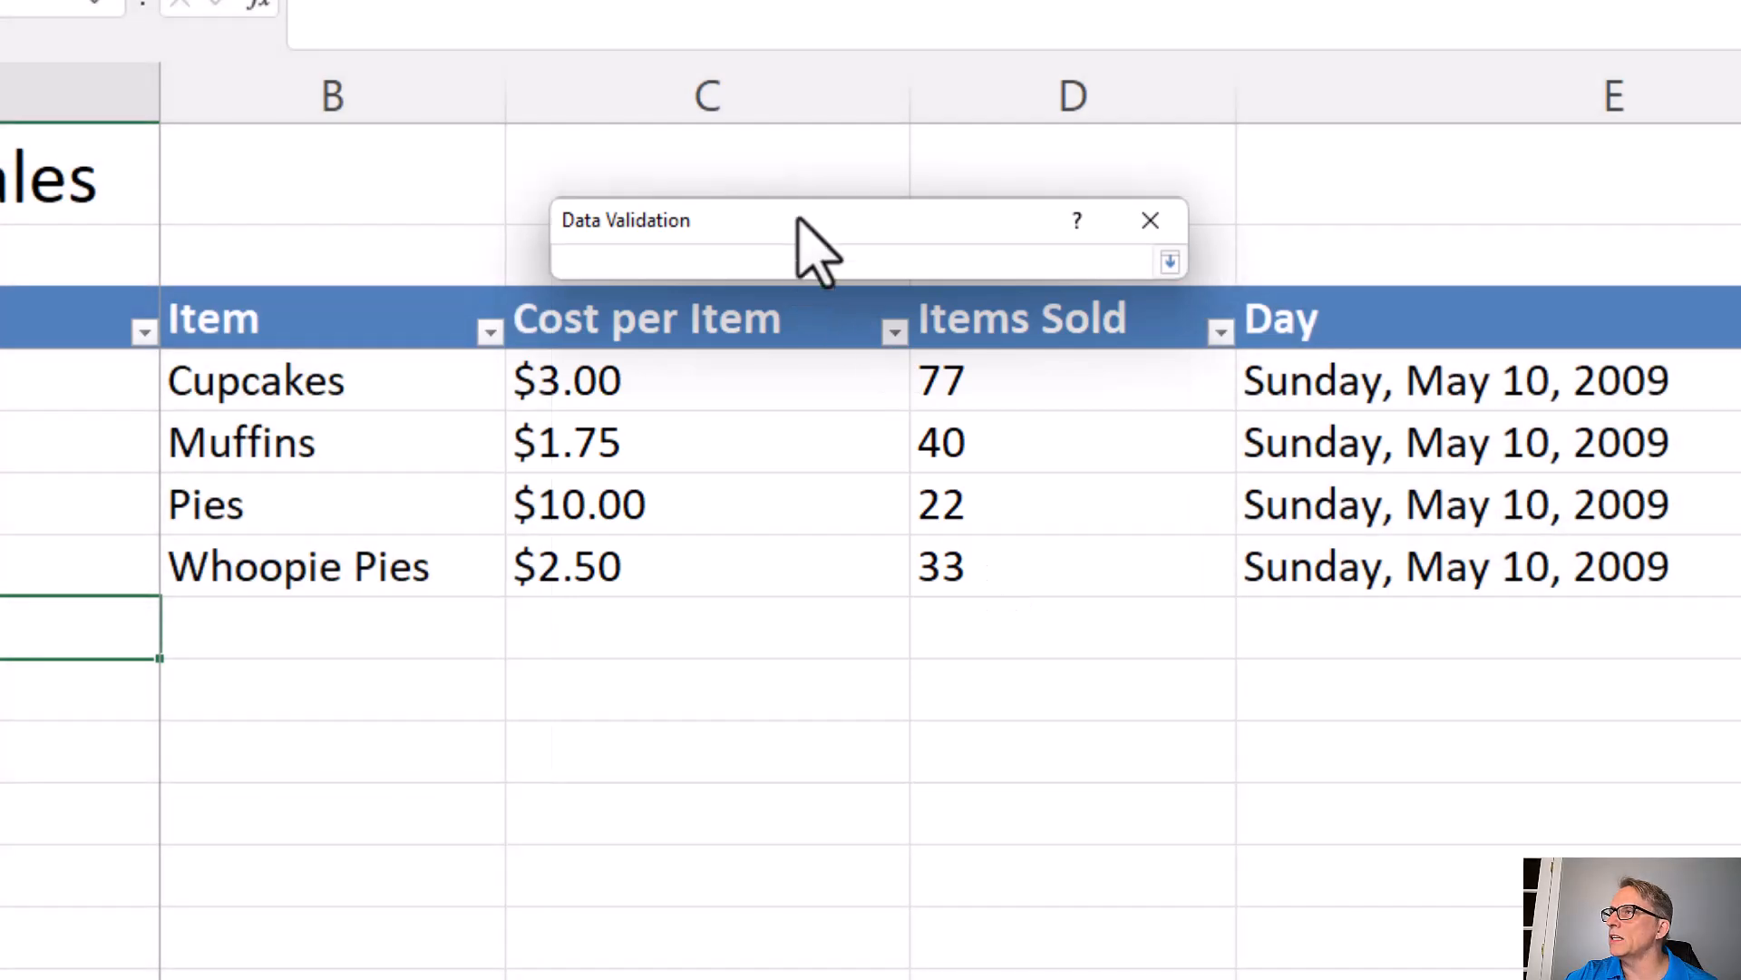
{"action": "left_click", "coordinate": [781, 163]}
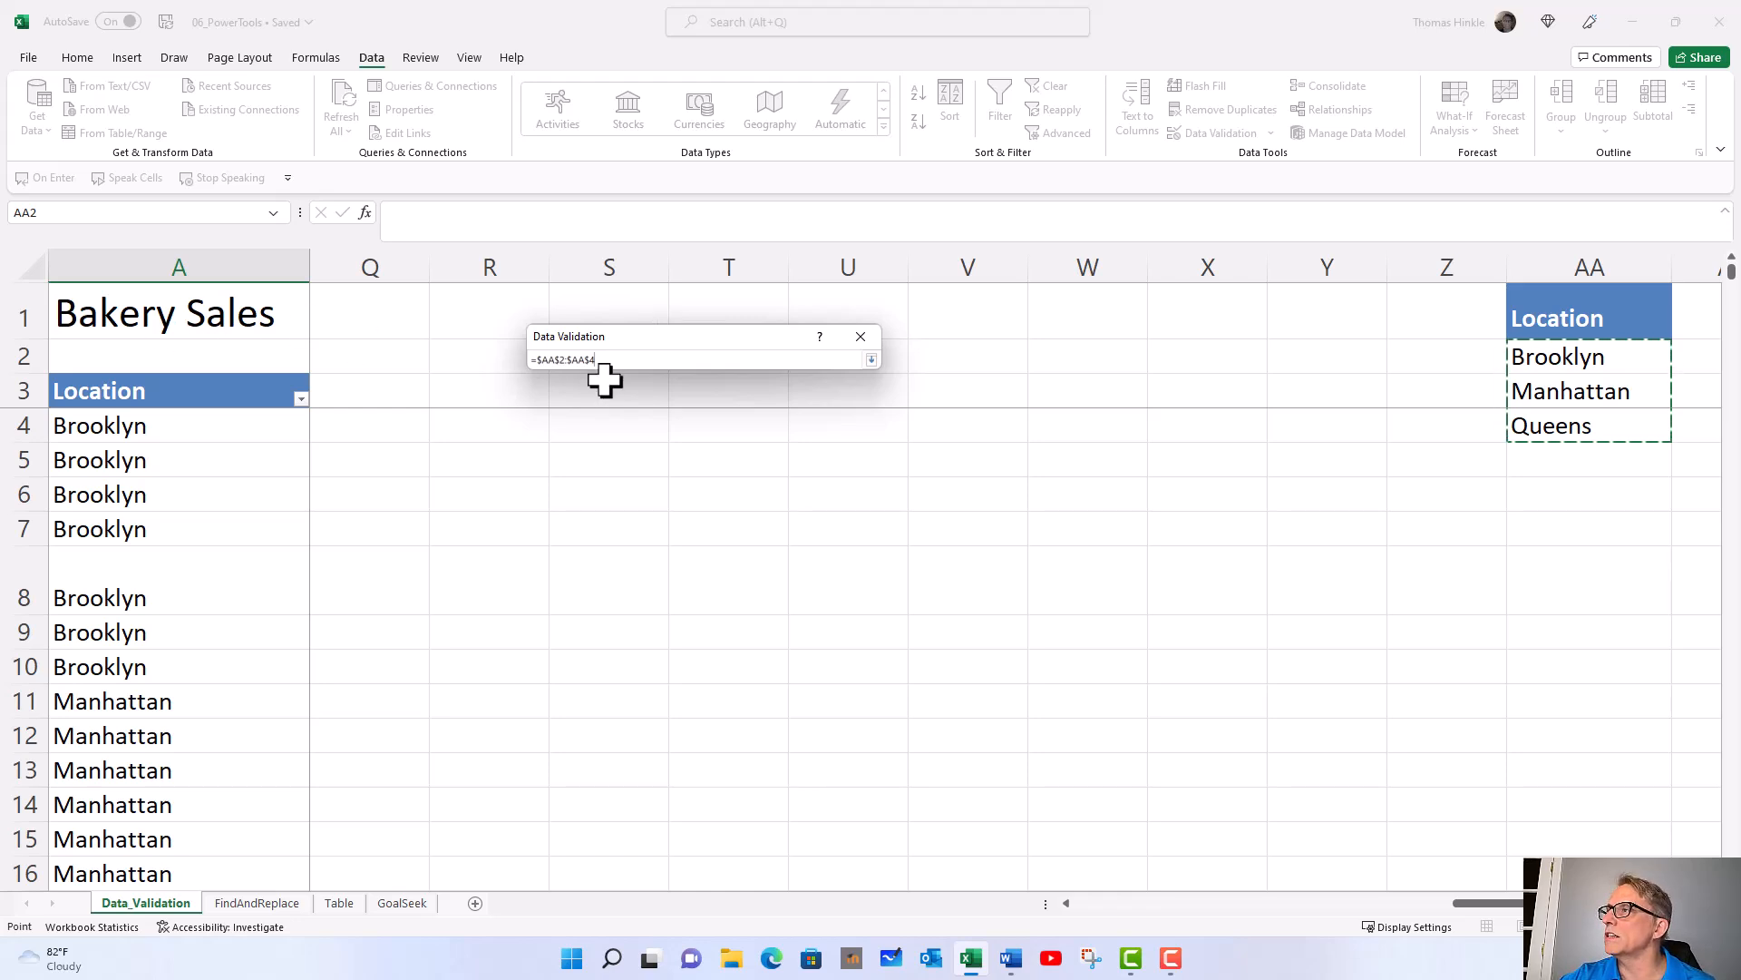
{"action": "left_click", "coordinate": [871, 359]}
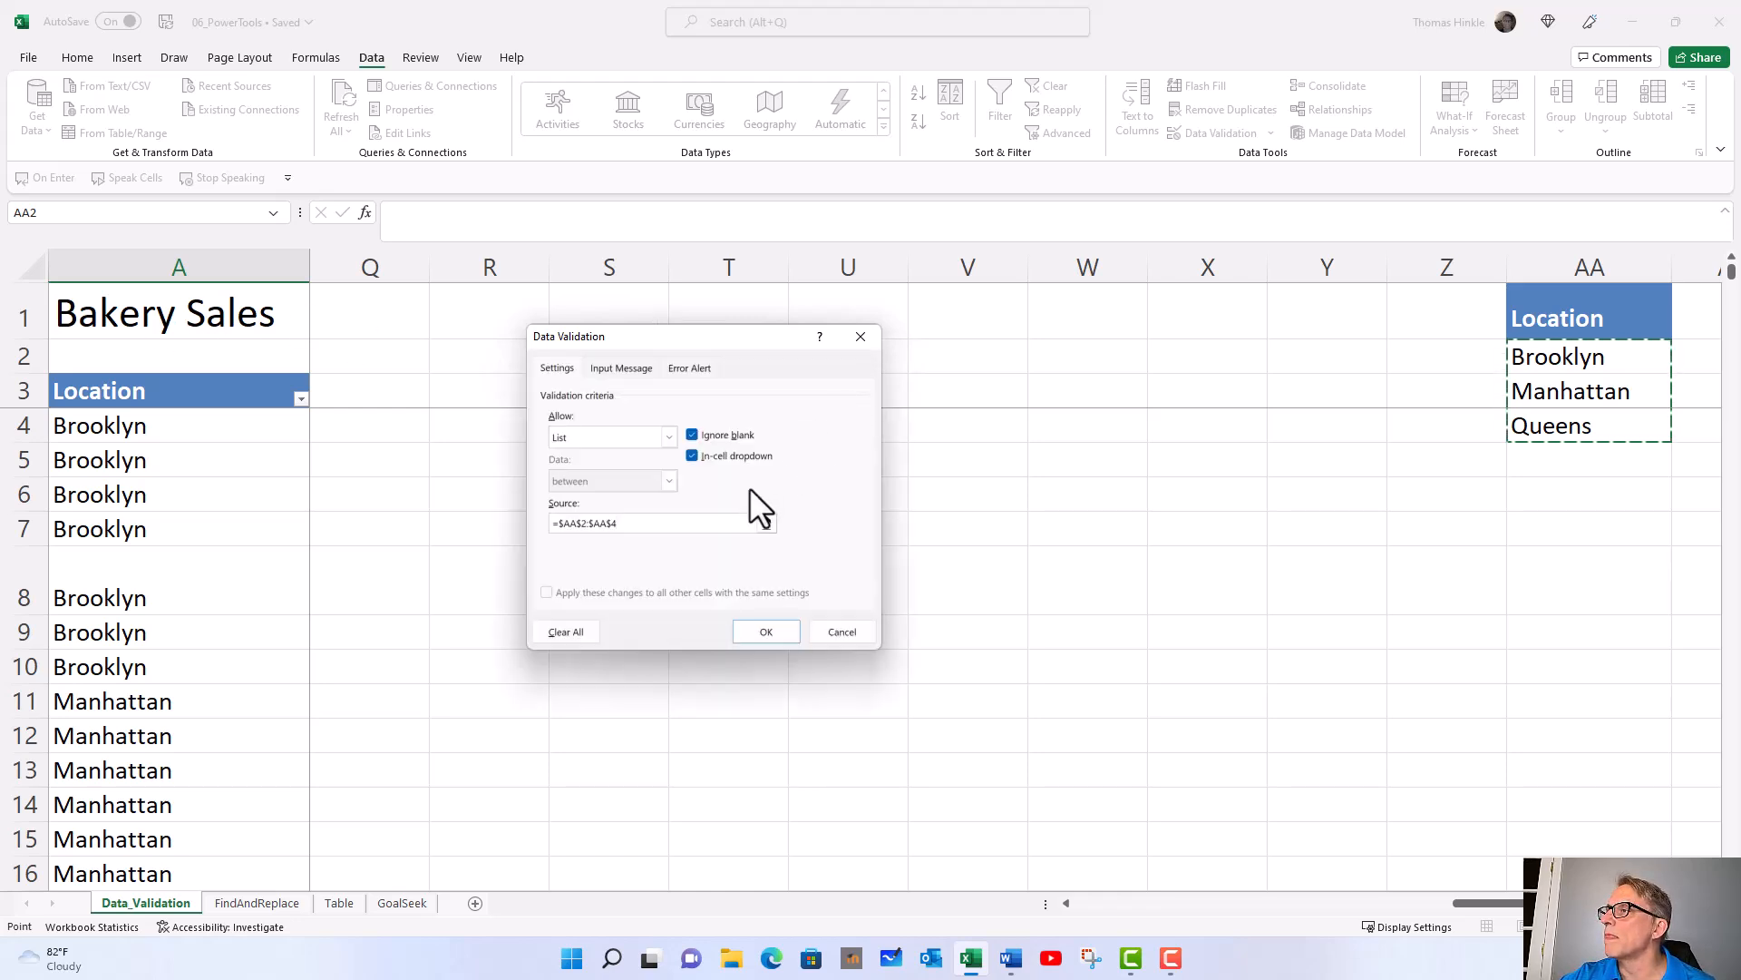
{"action": "left_click", "coordinate": [755, 631]}
Step: Test the location drop-down in A130 by choosing Manhattan, Brooklyn and Queens in turn, and clear the cell
{"action": "left_click", "coordinate": [1080, 903]}
{"action": "left_click", "coordinate": [1075, 902]}
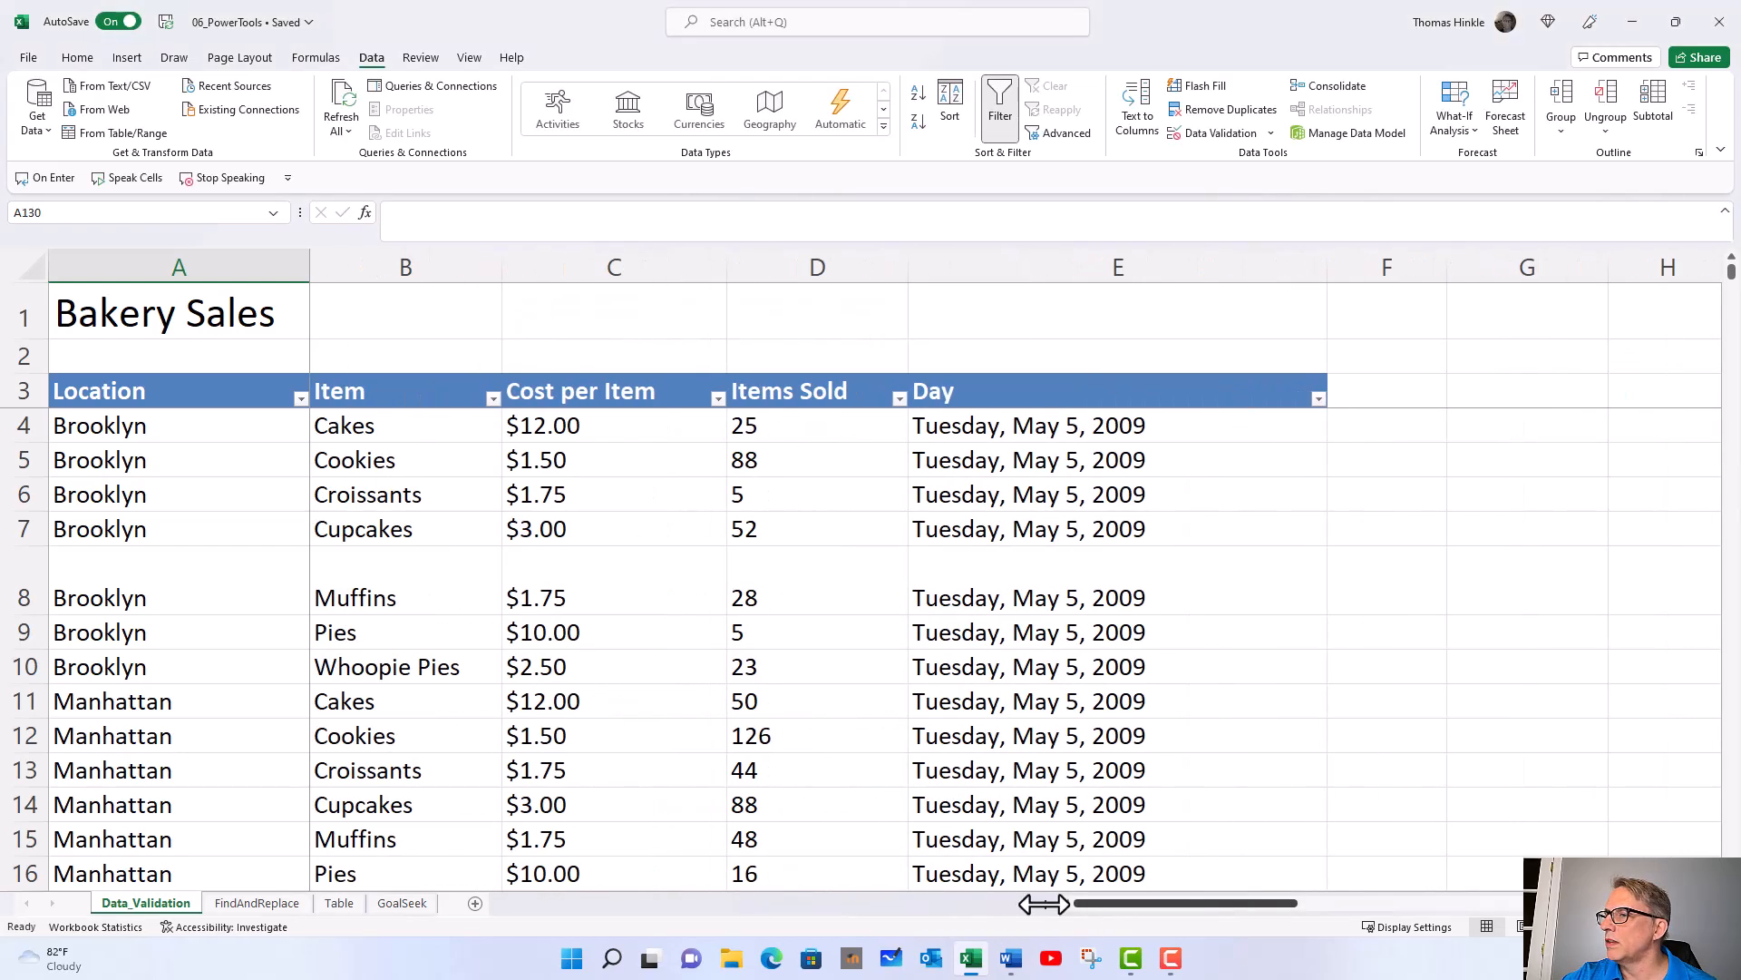
{"action": "scroll", "coordinate": [220, 721], "scroll_direction": "down", "scroll_amount": 20}
{"action": "scroll", "coordinate": [220, 721], "scroll_direction": "down", "scroll_amount": 18}
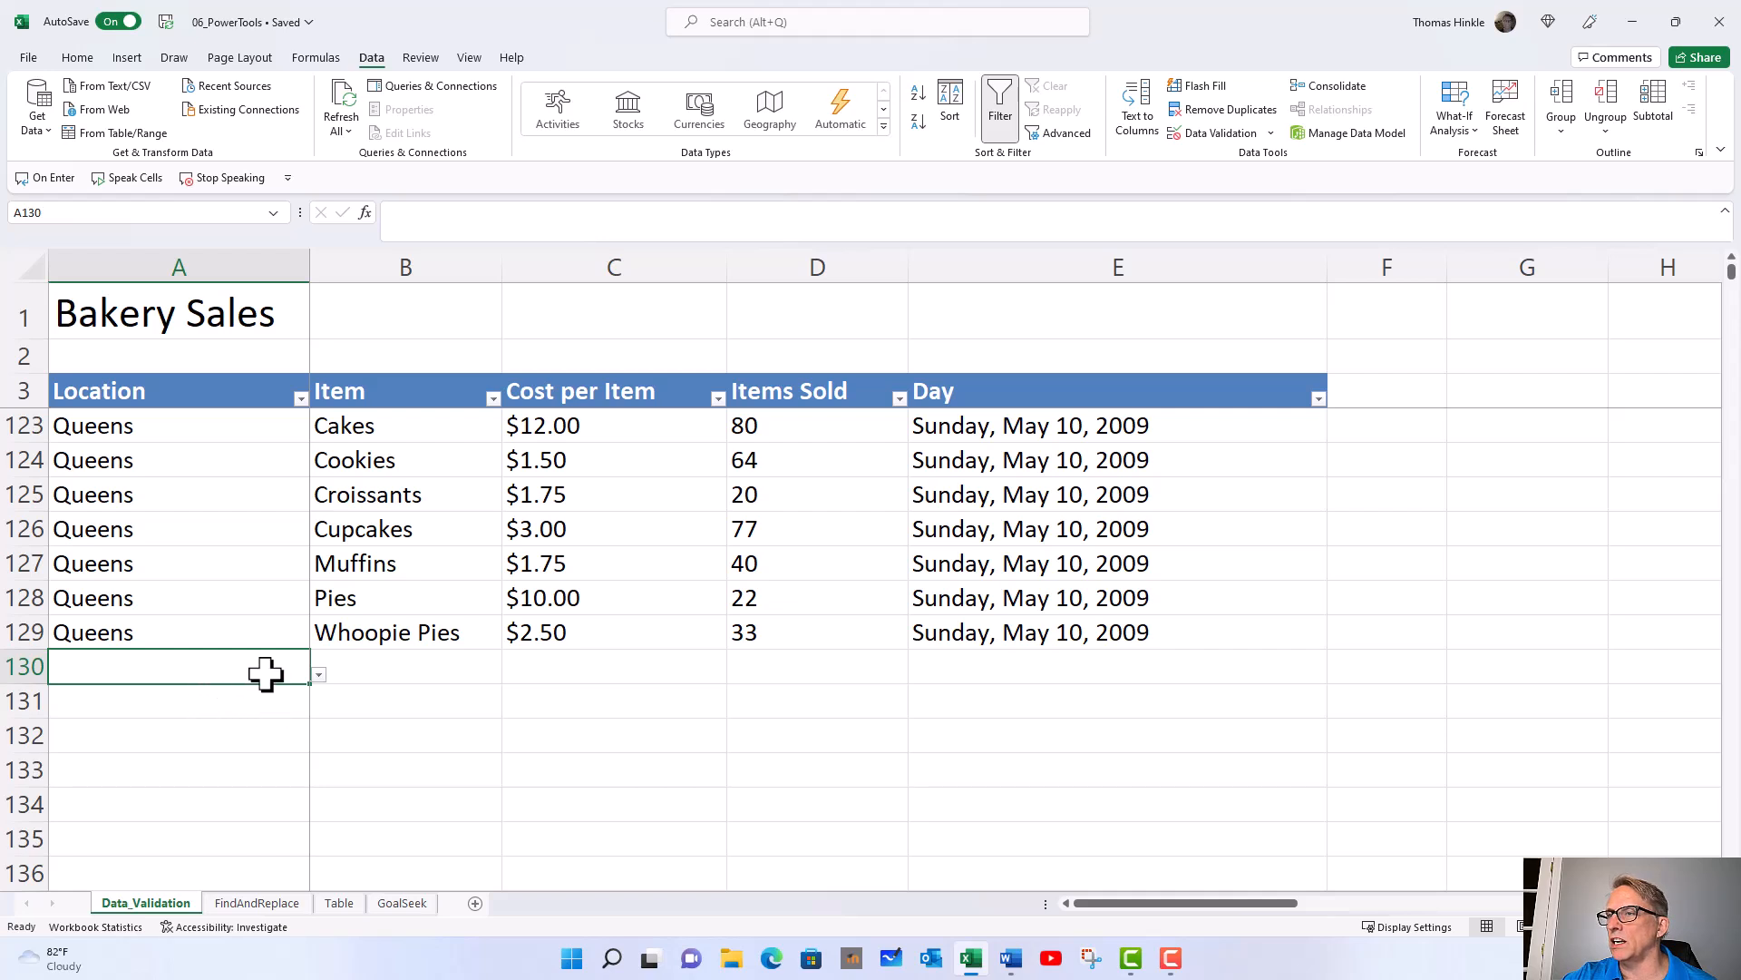
{"action": "left_click", "coordinate": [319, 674]}
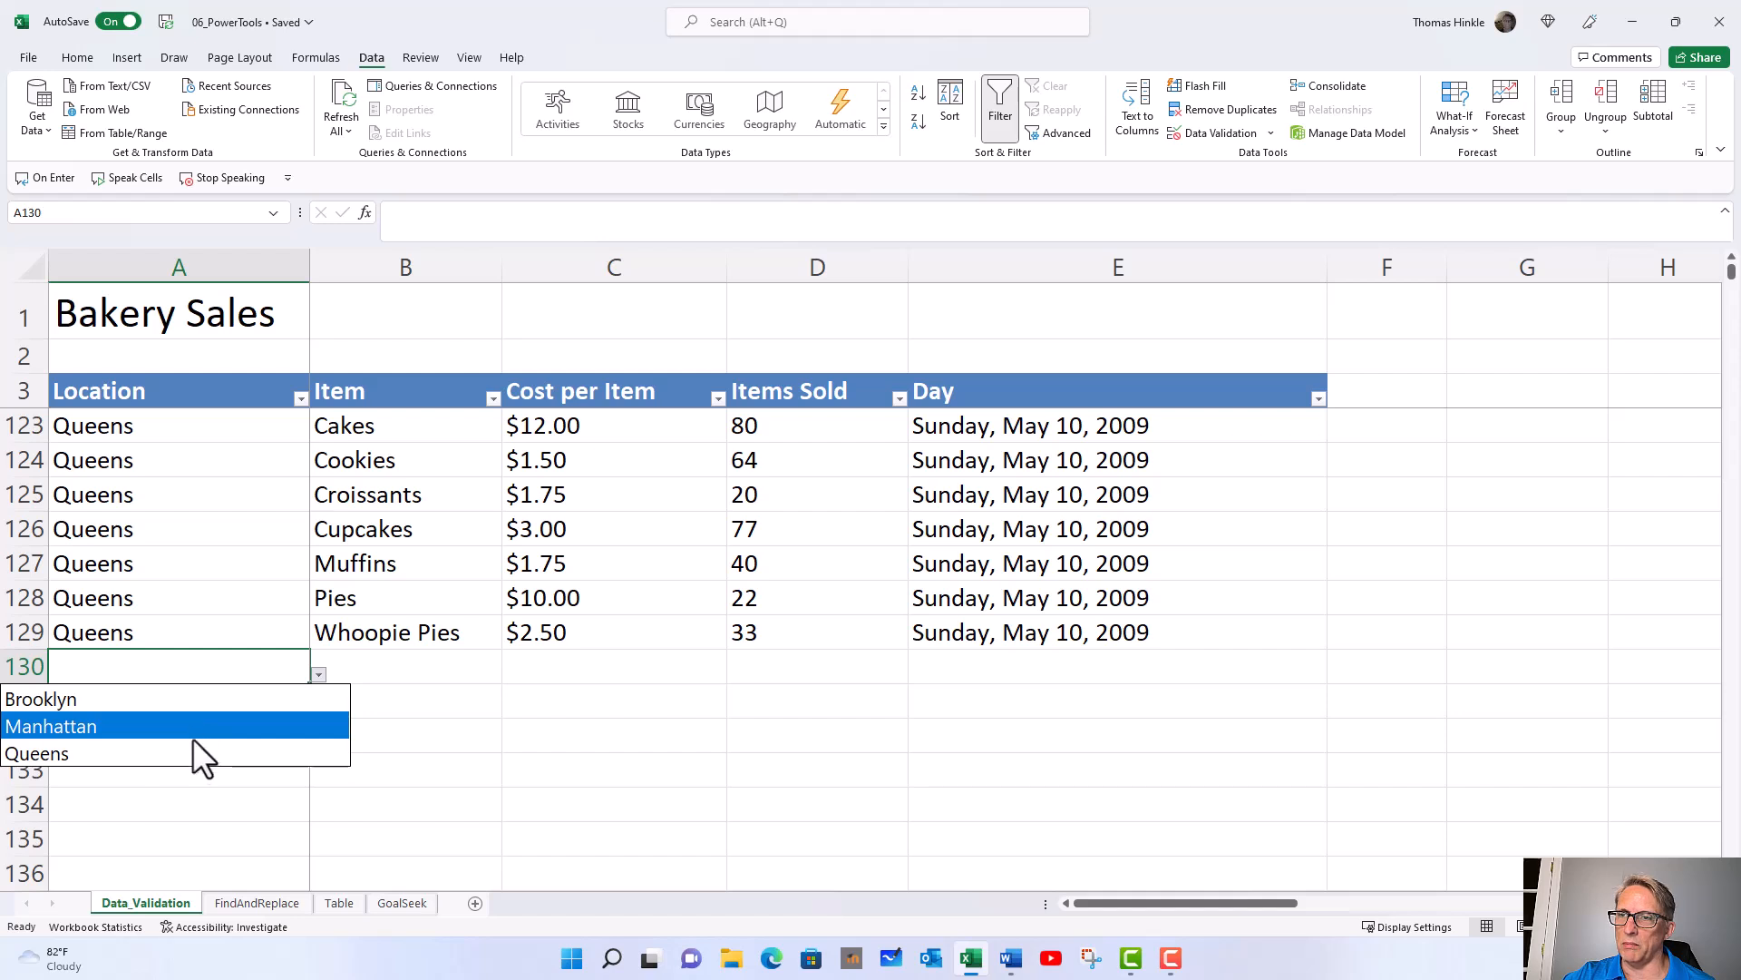
{"action": "left_click", "coordinate": [181, 726]}
{"action": "left_click", "coordinate": [316, 674]}
{"action": "left_click", "coordinate": [216, 693]}
{"action": "left_click", "coordinate": [319, 676]}
{"action": "left_click", "coordinate": [204, 754]}
{"action": "key", "text": "Delete"}
Step: Start a data validation rule for B130, the first empty cell in the Item column, and allow only a List
{"action": "left_click", "coordinate": [367, 671]}
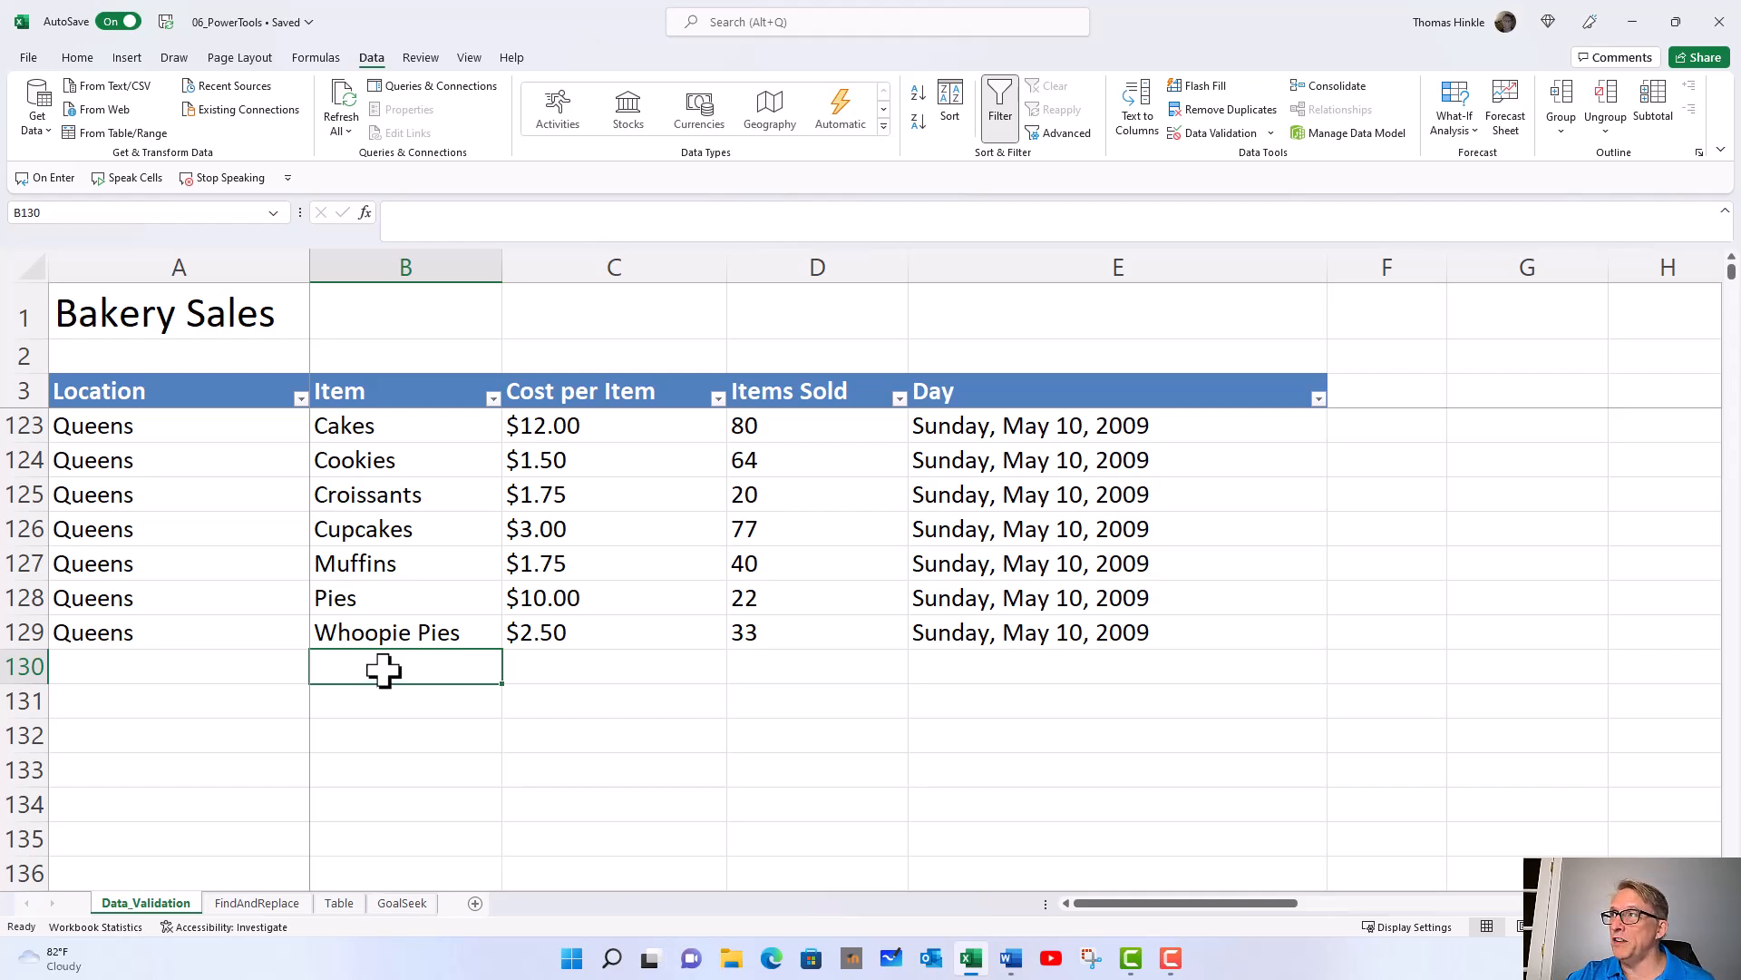
{"action": "left_click", "coordinate": [1207, 139]}
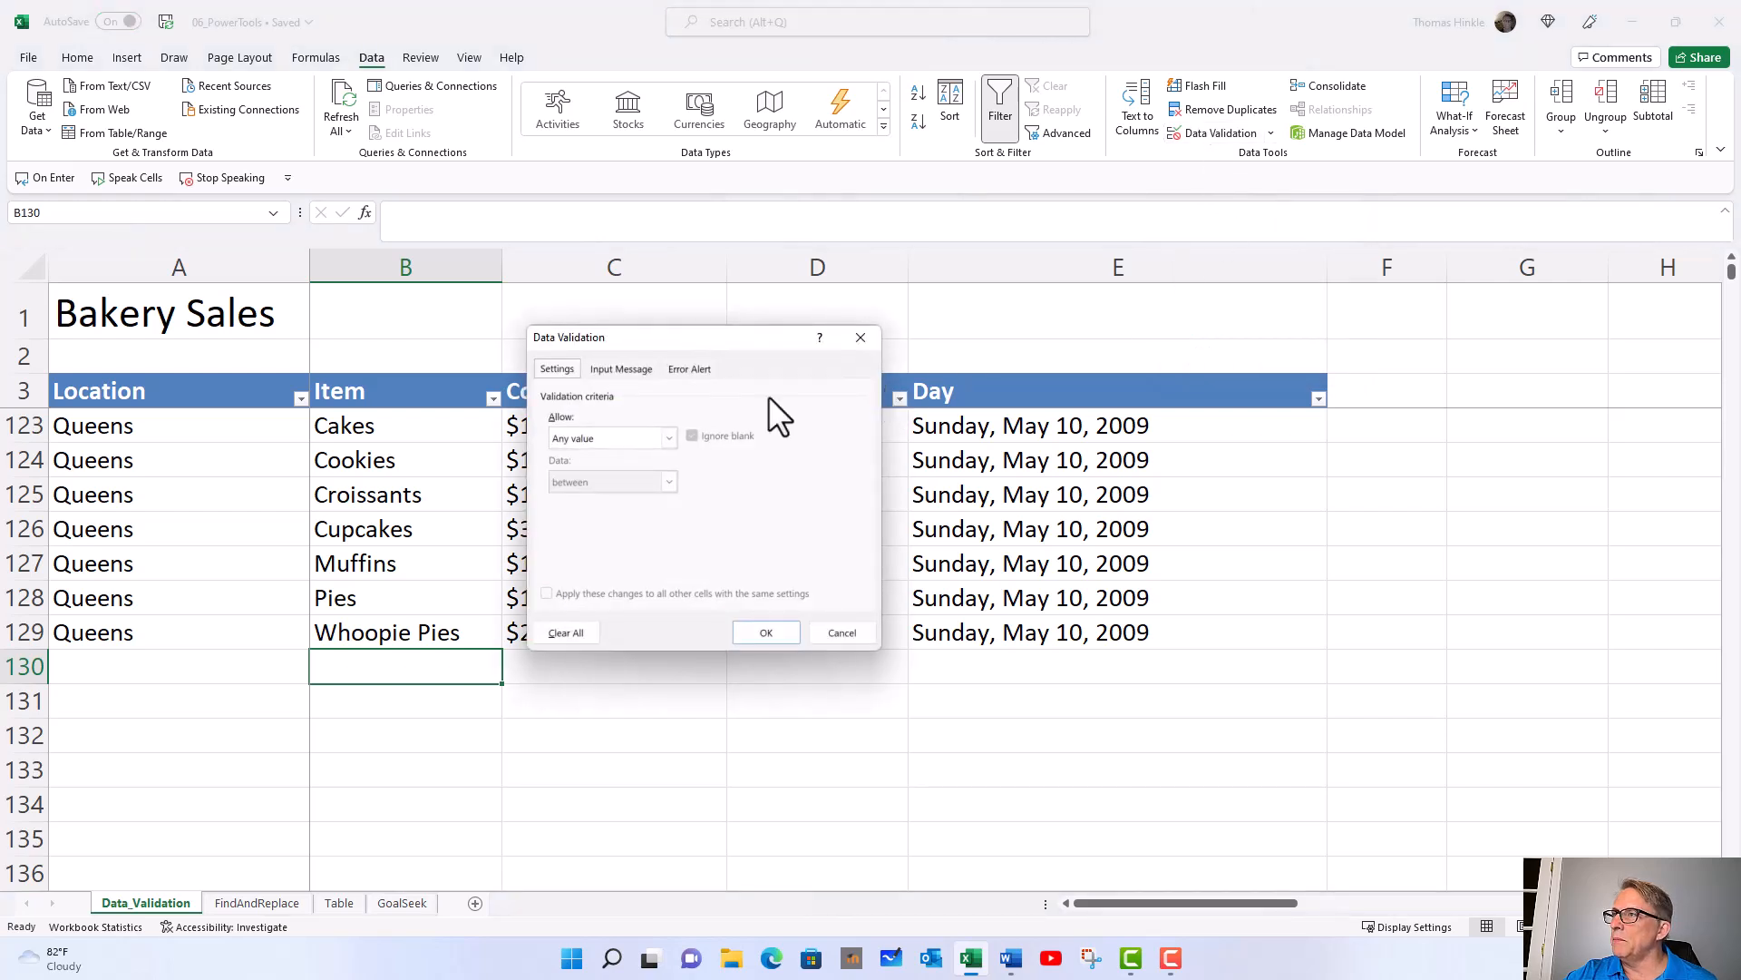
{"action": "left_click", "coordinate": [597, 437]}
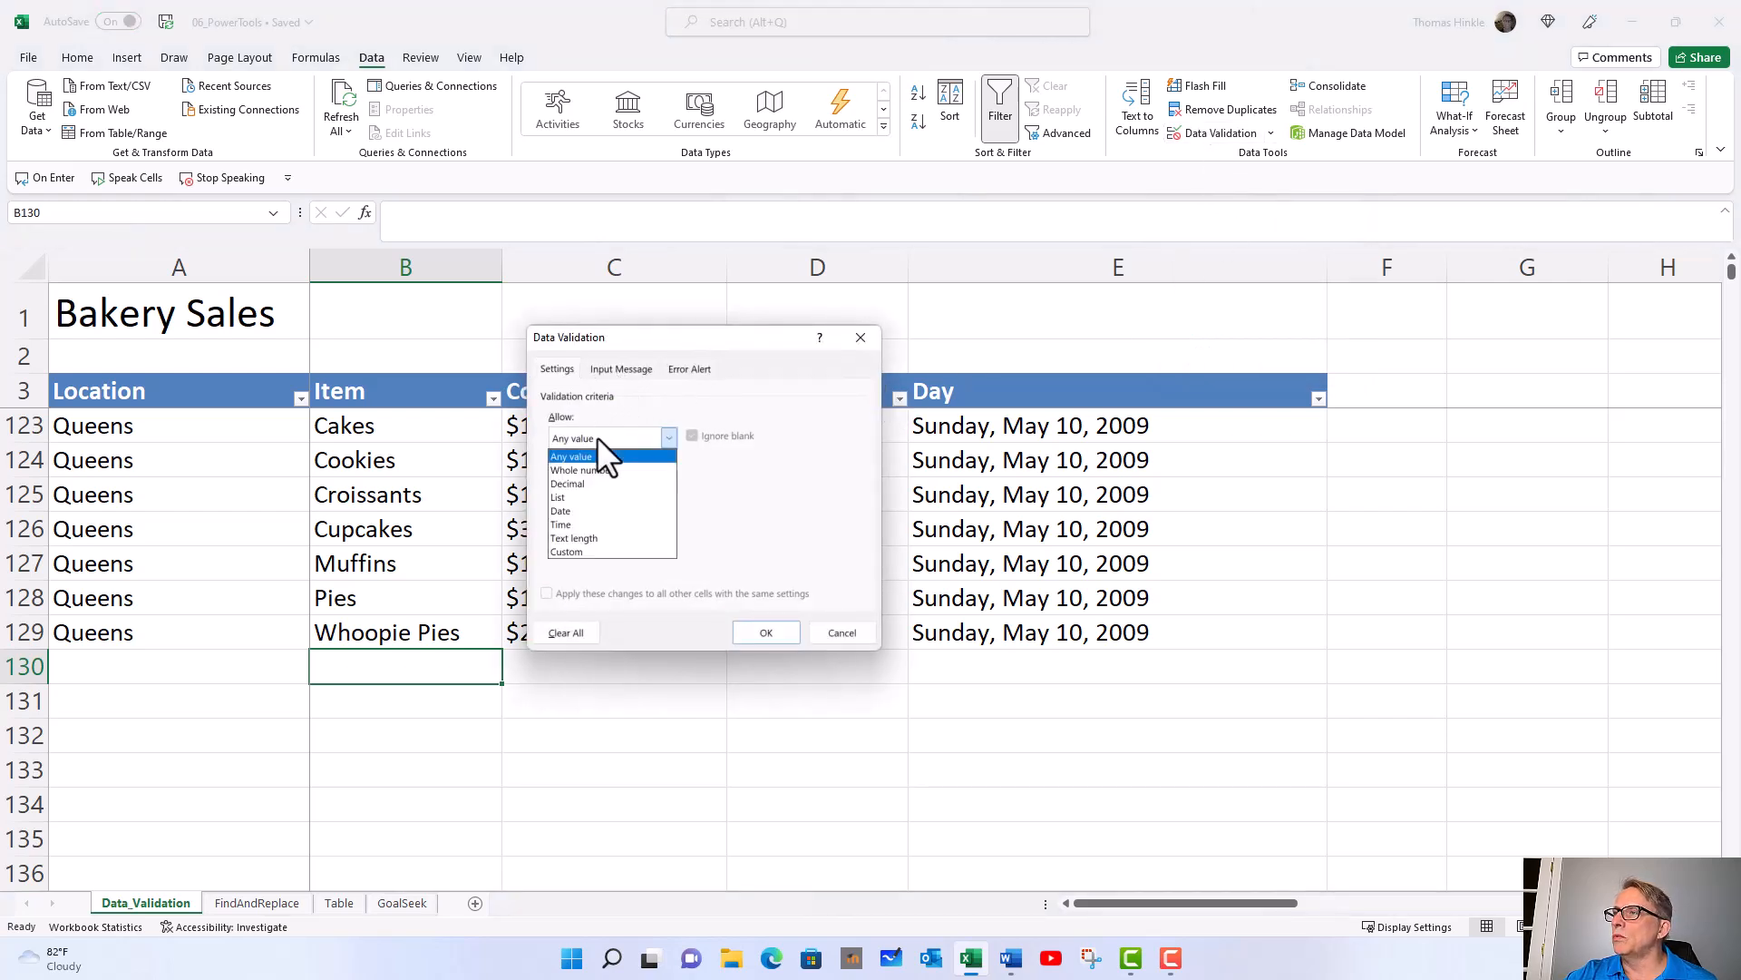
{"action": "left_click", "coordinate": [574, 497]}
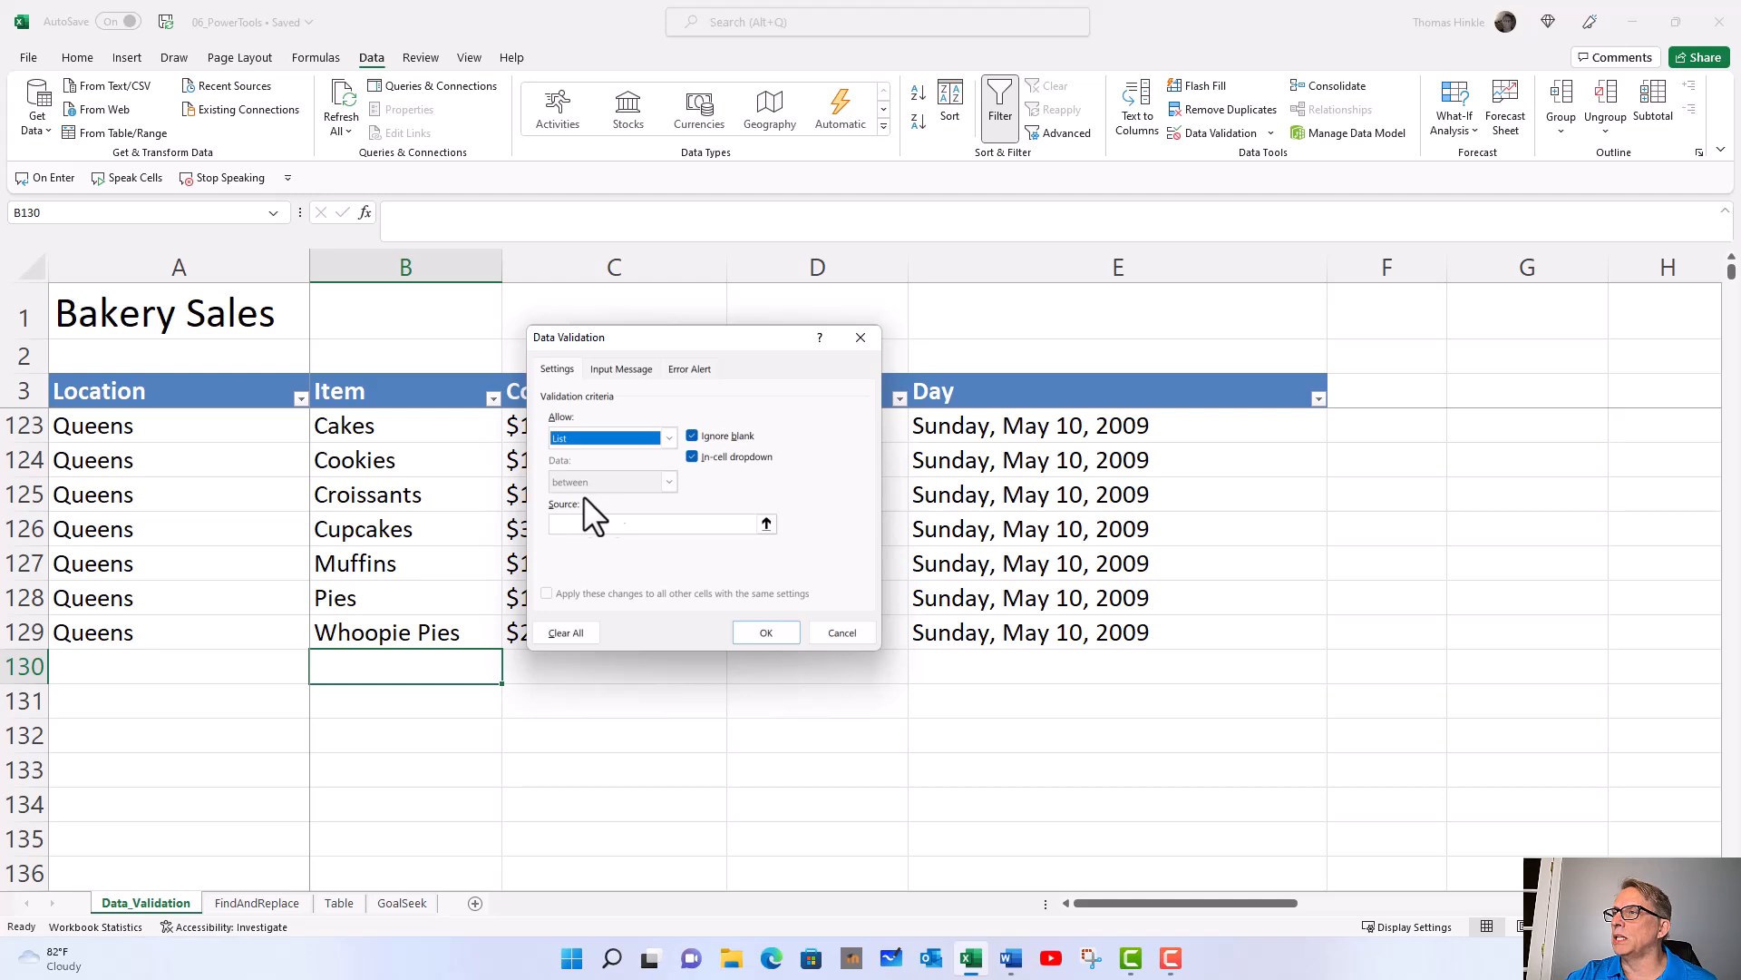
Step: Set the list source for B130 to the unique items in =$AC$2:$AC$8 and apply the rule
{"action": "left_click", "coordinate": [591, 525]}
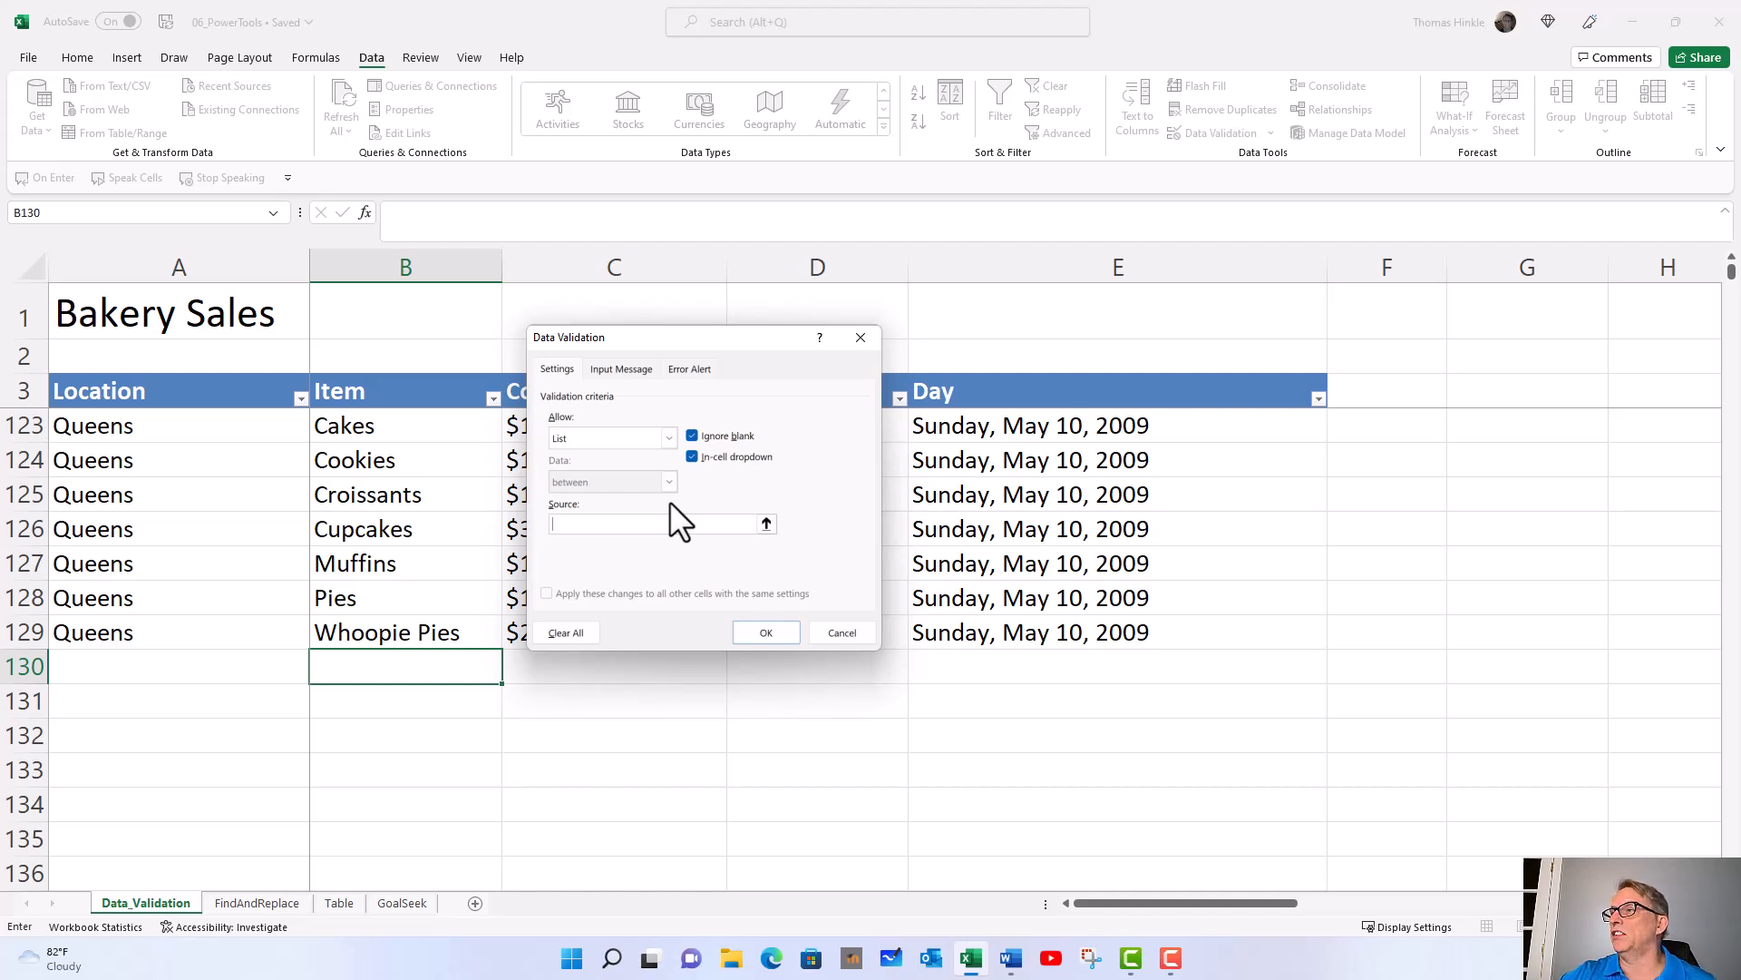
{"action": "left_click", "coordinate": [766, 524]}
{"action": "left_click", "coordinate": [716, 304]}
{"action": "key", "text": "ctrl+Right"}
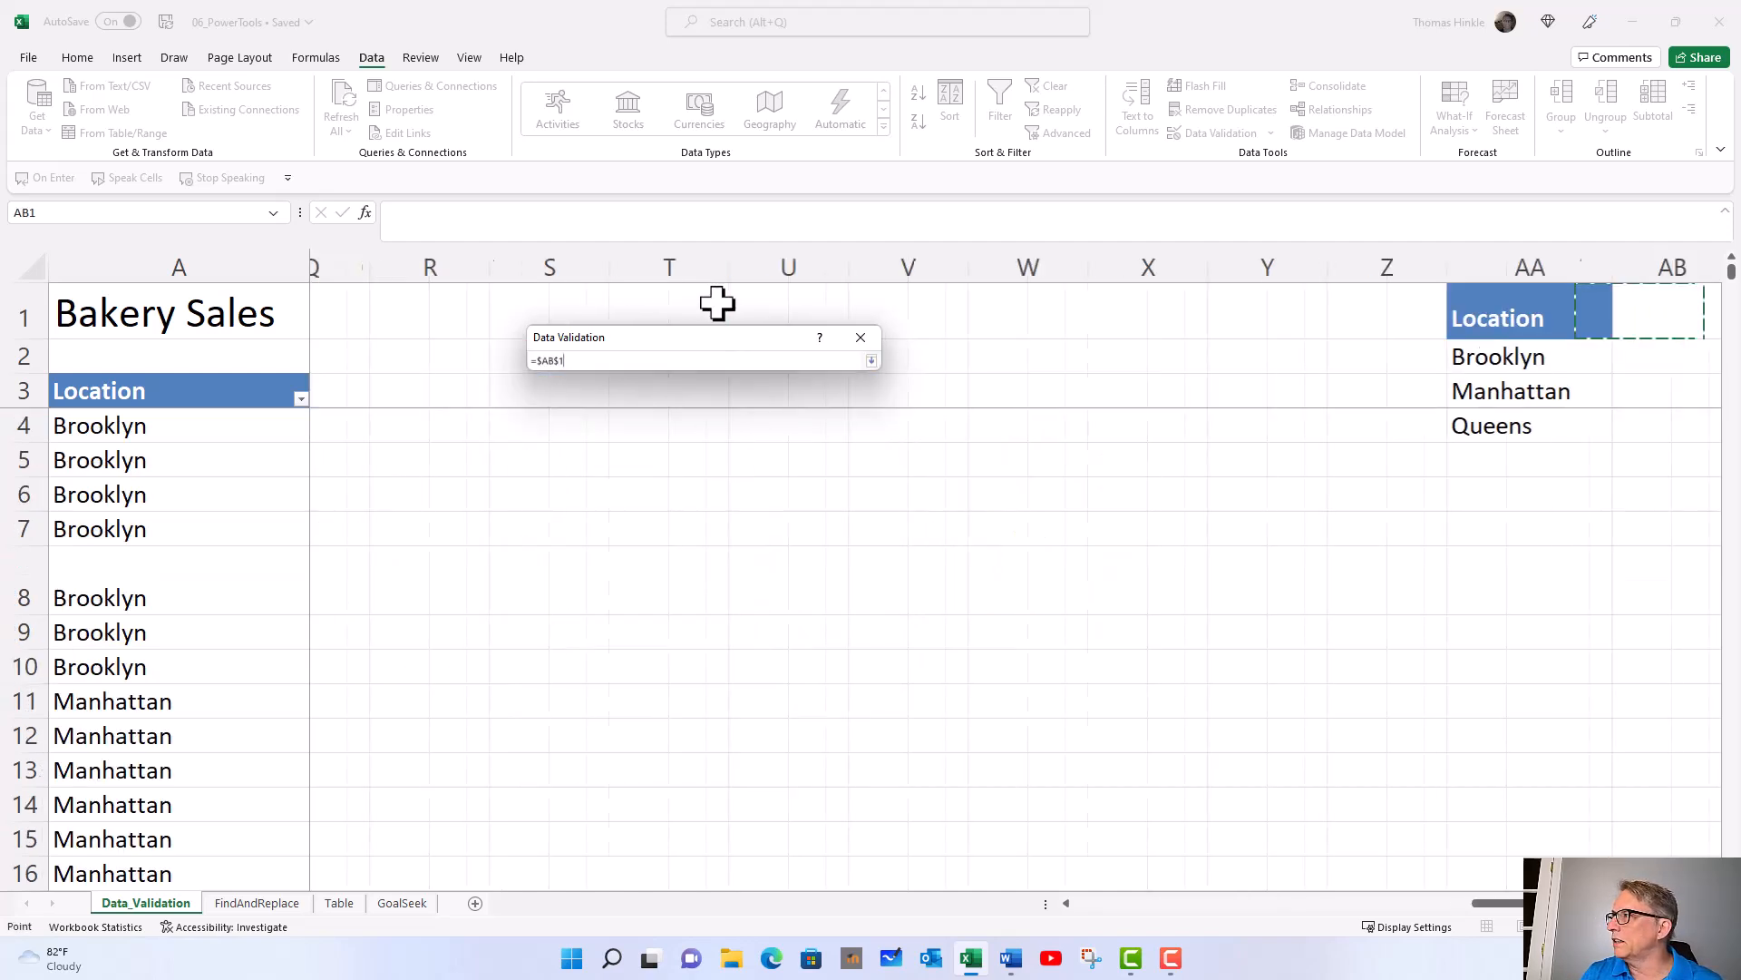
{"action": "key", "text": "ctrl+Right"}
{"action": "key", "text": "Down"}
{"action": "key", "text": "shift+Down"}
{"action": "key", "text": "shift+Down"}
{"action": "key", "text": "shift+Down"}
{"action": "key", "text": "shift+Down"}
{"action": "key", "text": "shift+Down"}
{"action": "key", "text": "shift+Down"}
{"action": "key", "text": "shift+Down"}
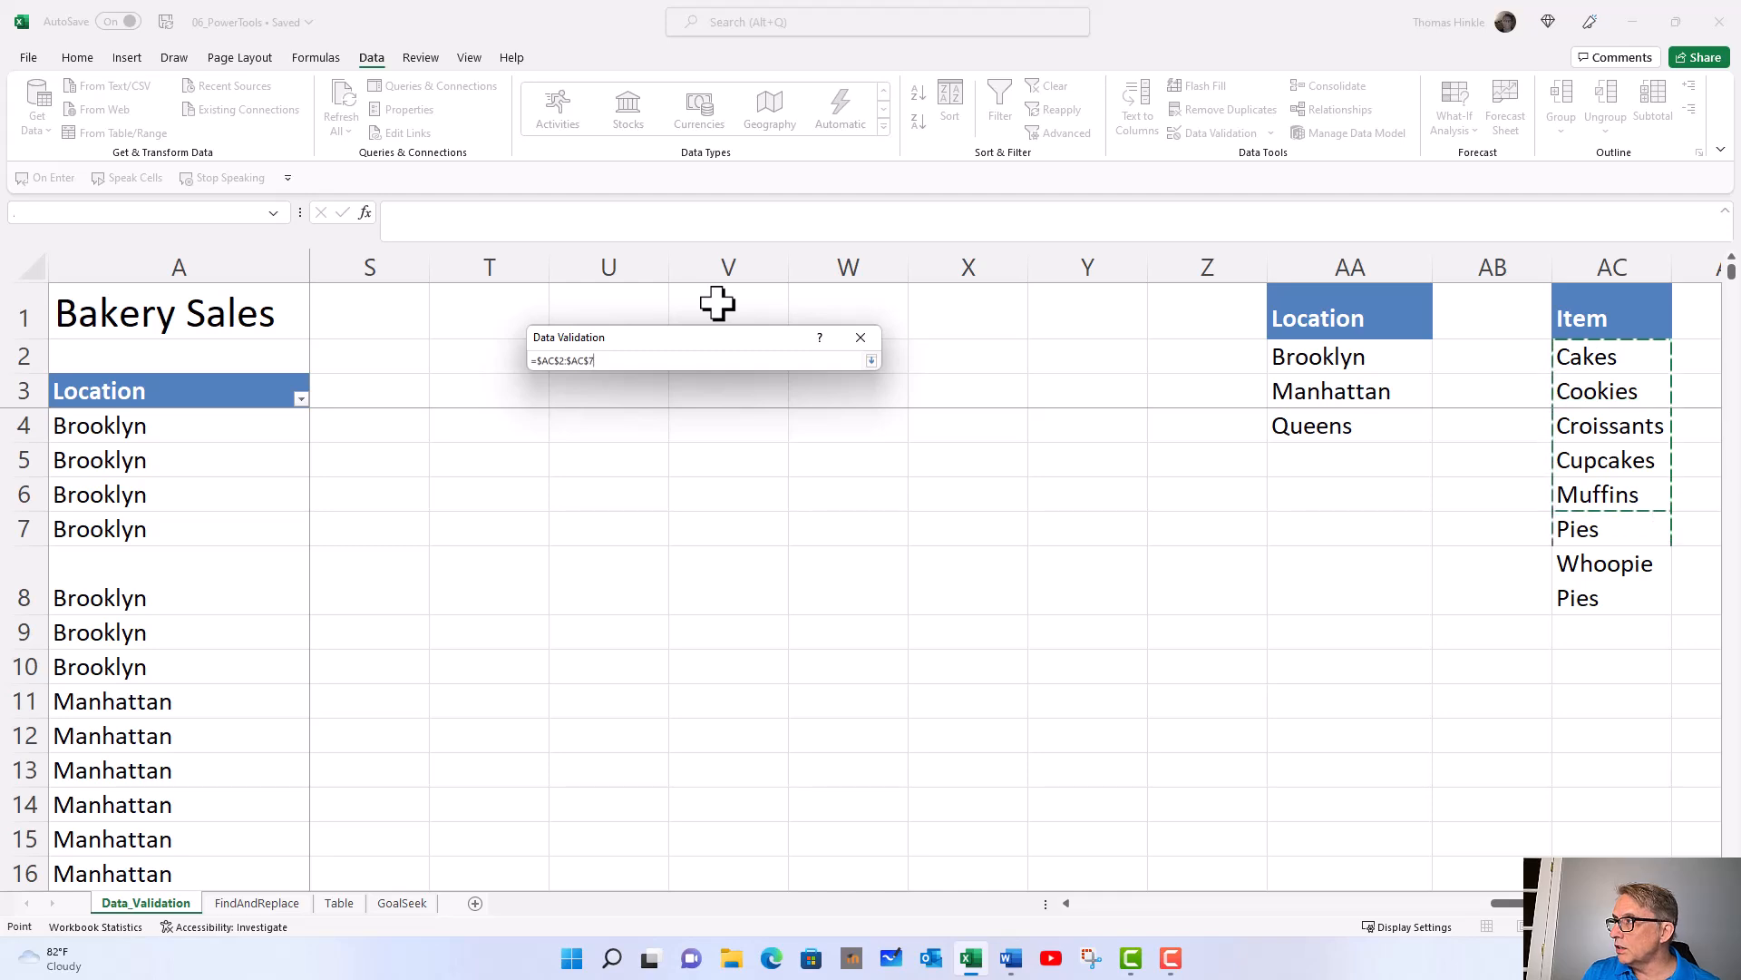
{"action": "key", "text": "shift+Up"}
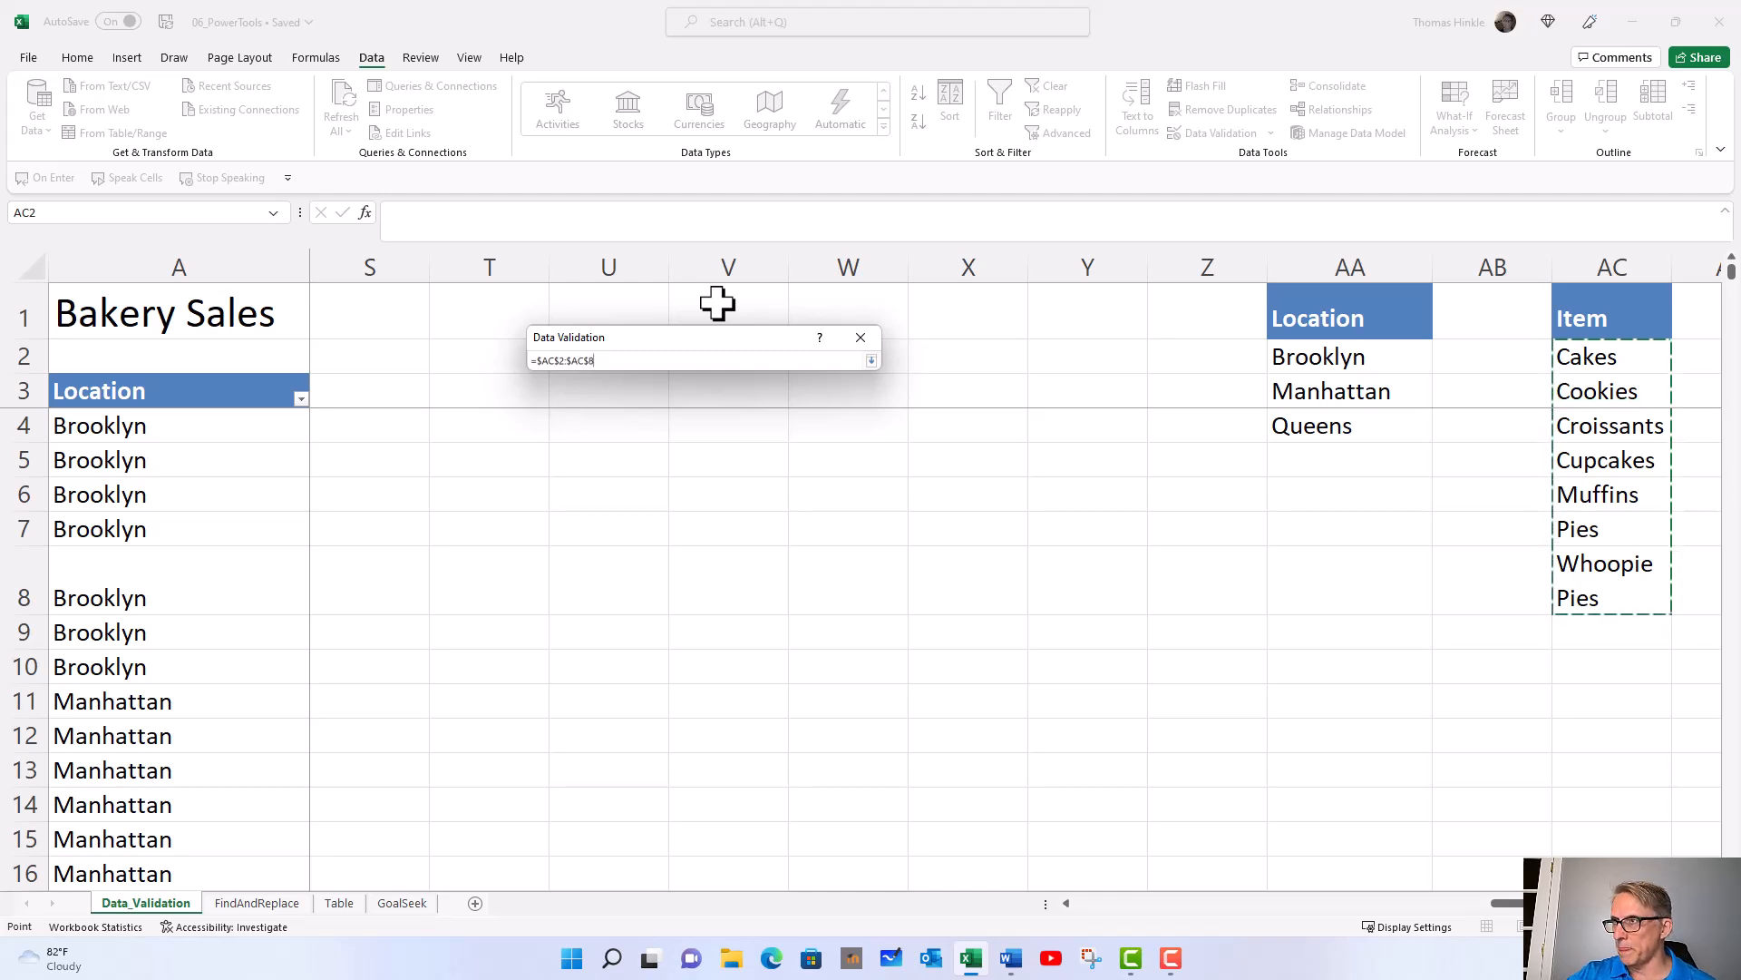
{"action": "left_click", "coordinate": [870, 360]}
{"action": "key", "text": "Return"}
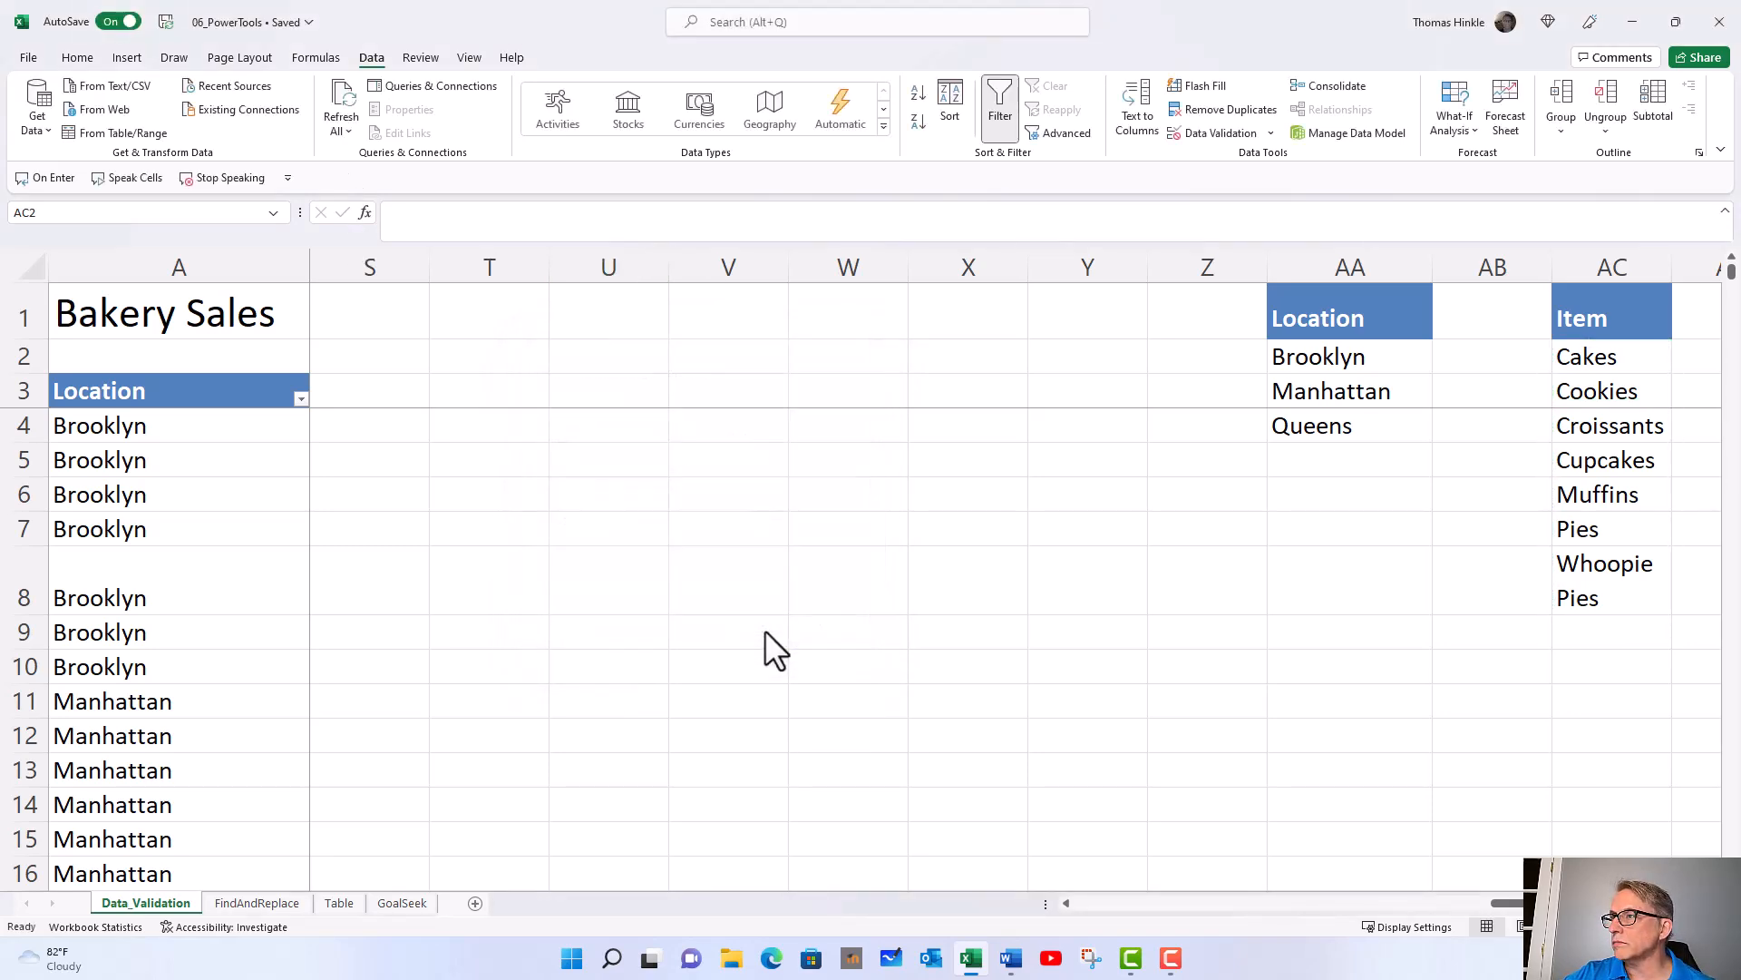
Step: Return to B130 and check the choices in its item drop-down without picking one
{"action": "left_click", "coordinate": [1090, 902]}
{"action": "left_click", "coordinate": [420, 762]}
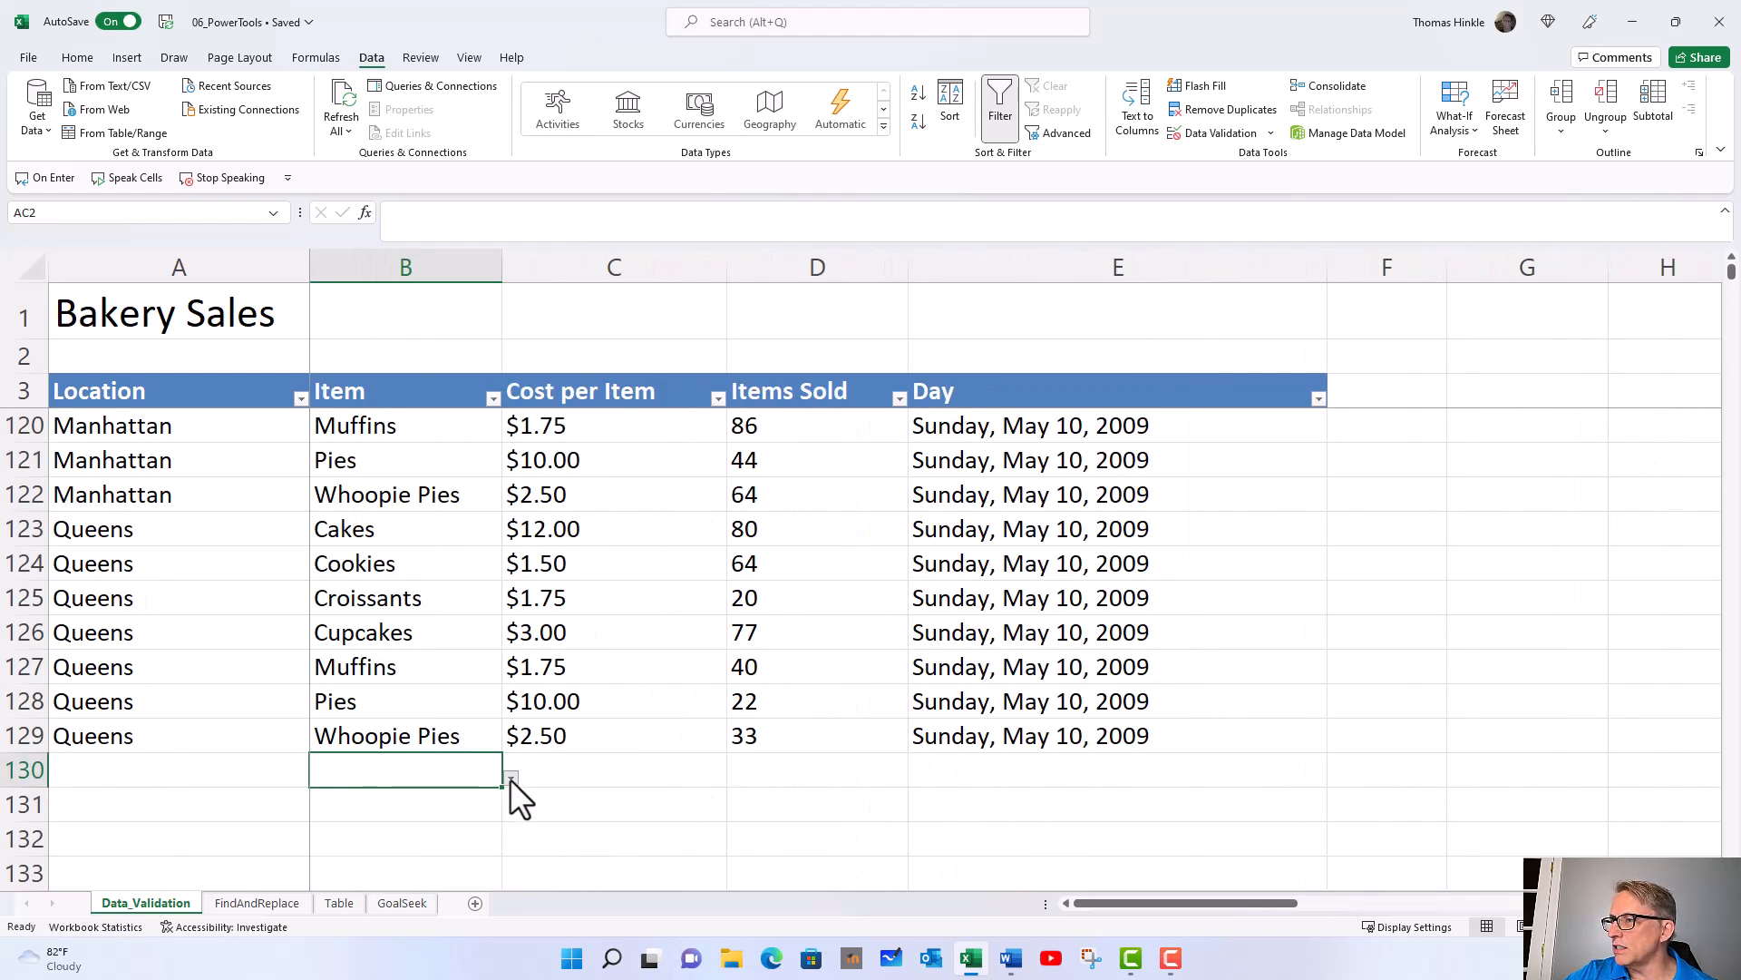
{"action": "left_click", "coordinate": [511, 779]}
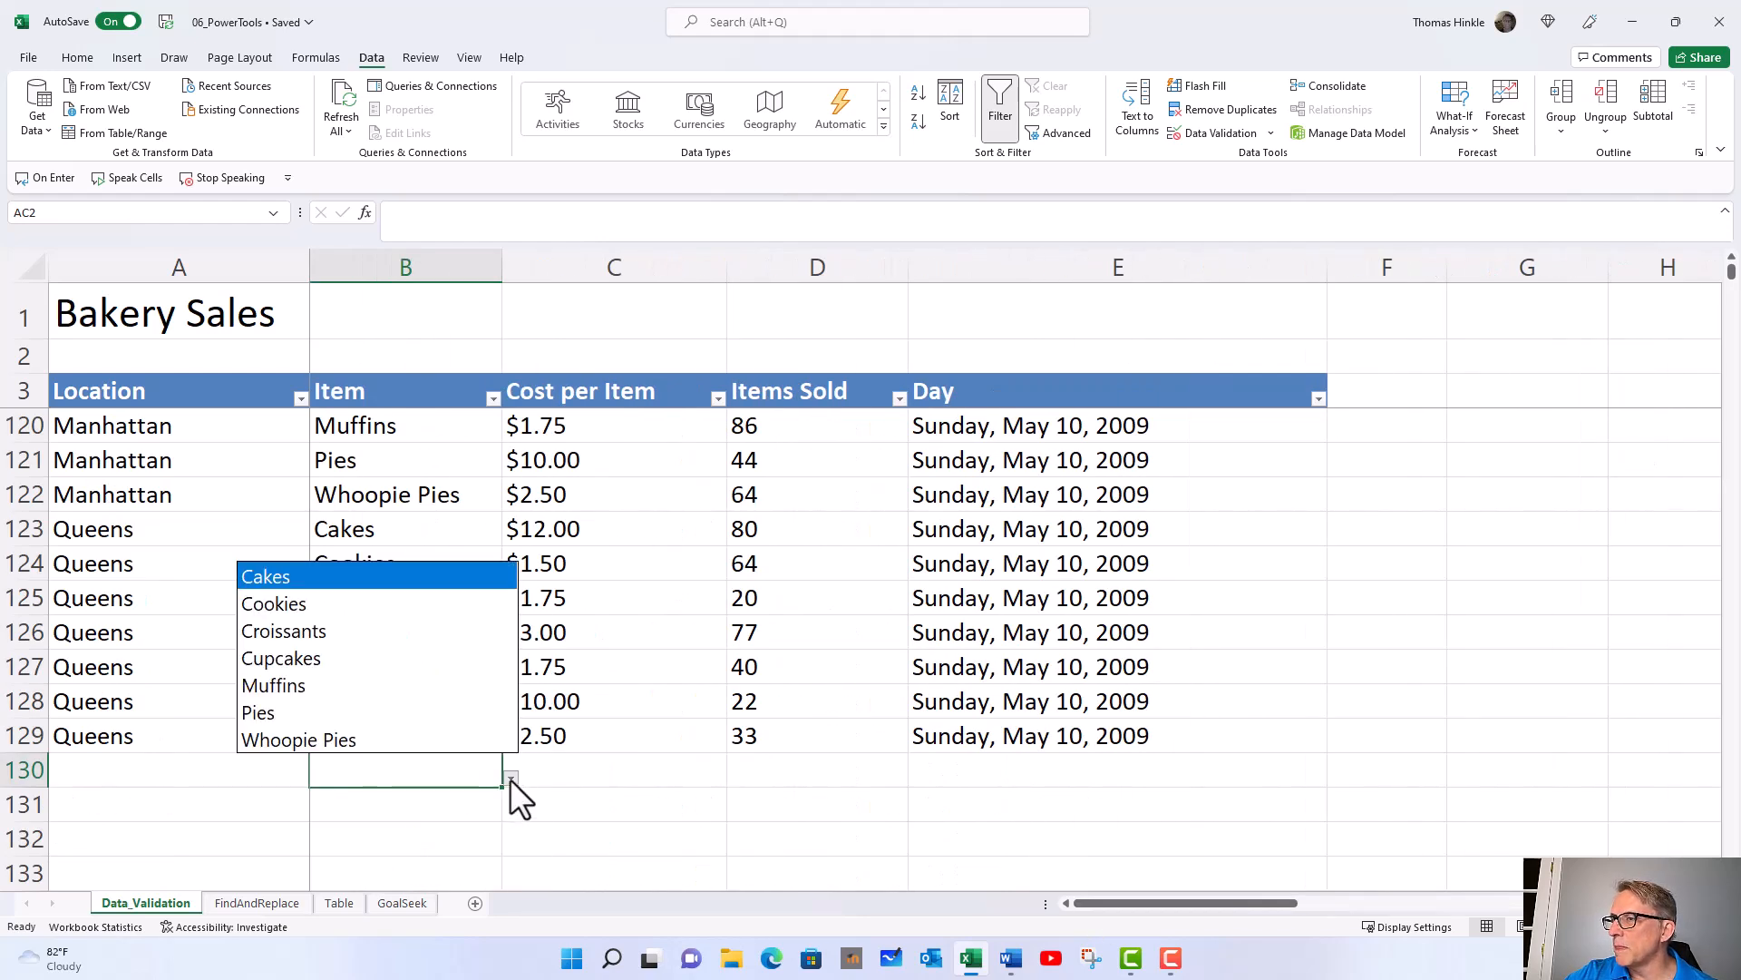
{"action": "left_click", "coordinate": [373, 771]}
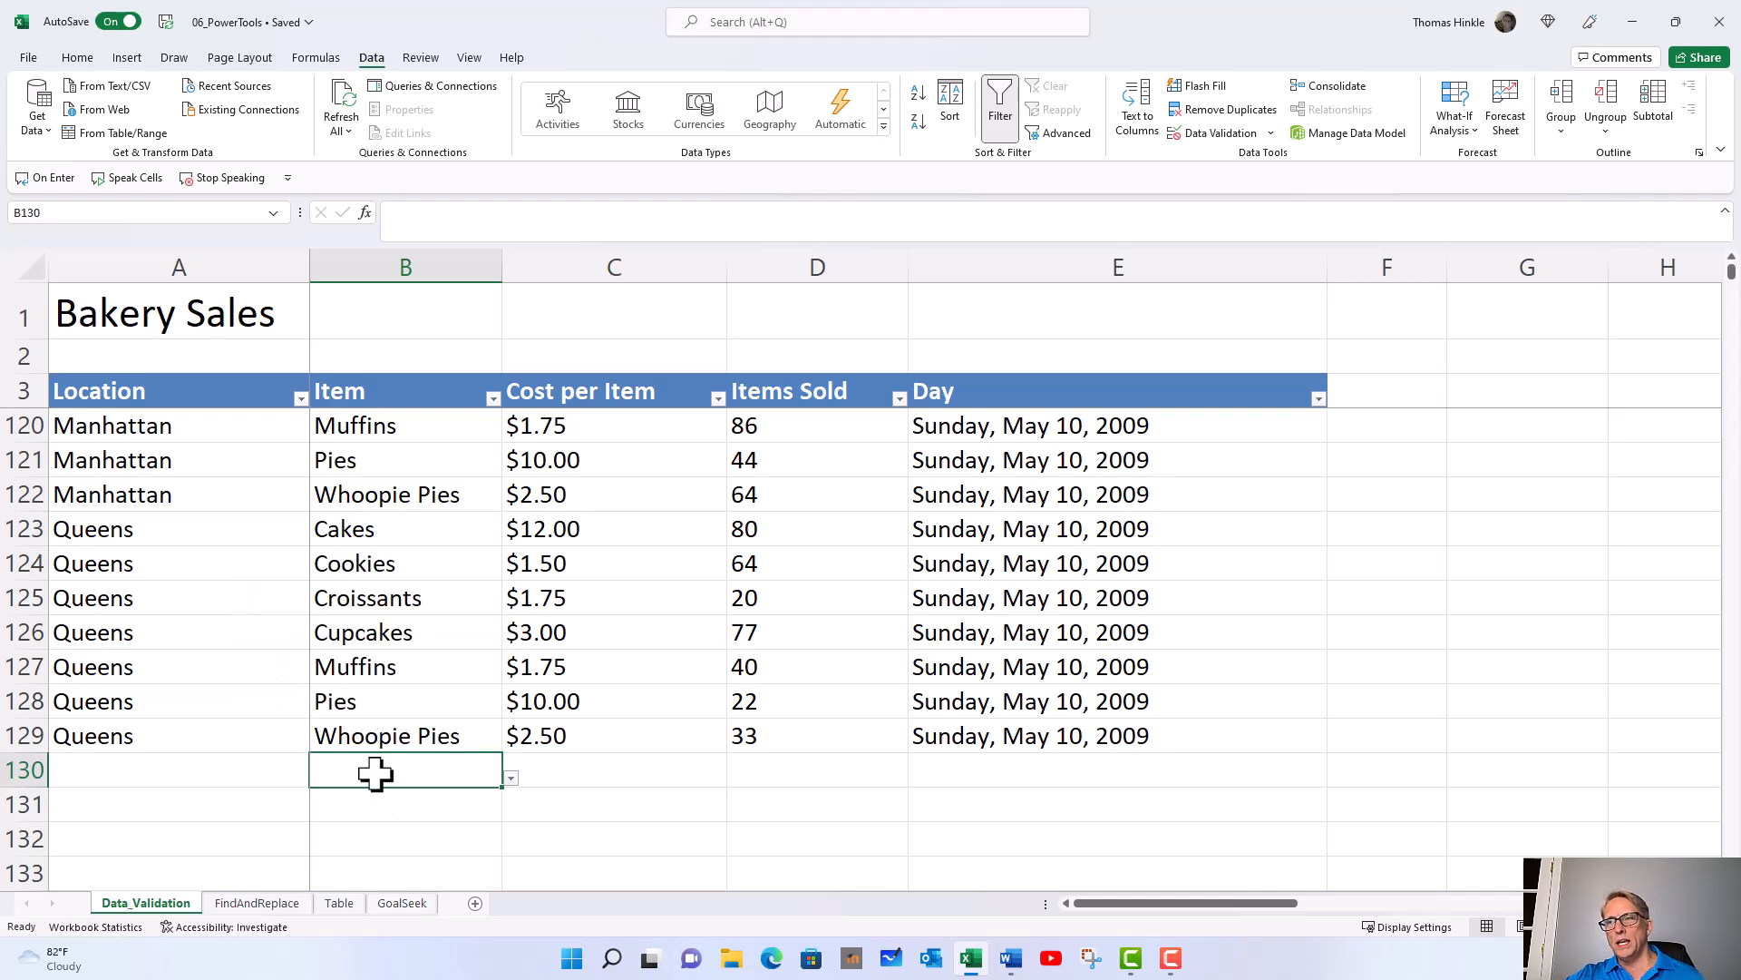
Step: Reopen the data validation rule for B130 and title its input message "Items:"
{"action": "scroll", "coordinate": [375, 772], "scroll_direction": "down", "scroll_amount": 2}
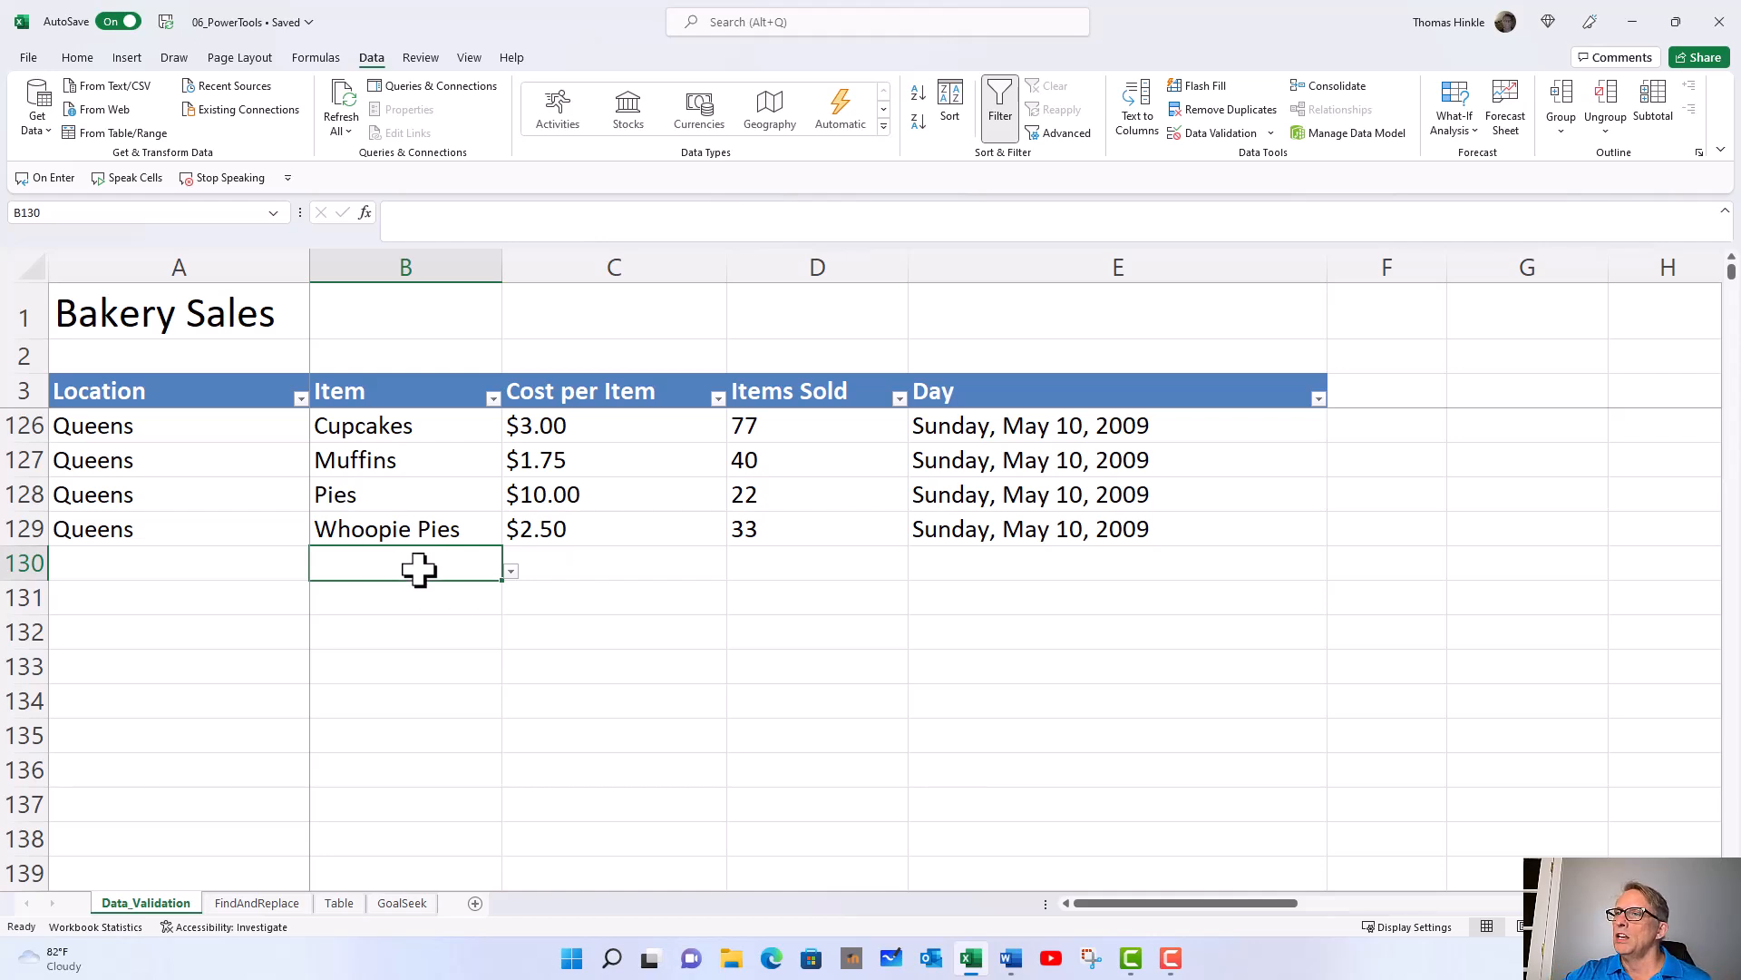
{"action": "left_click", "coordinate": [1215, 134]}
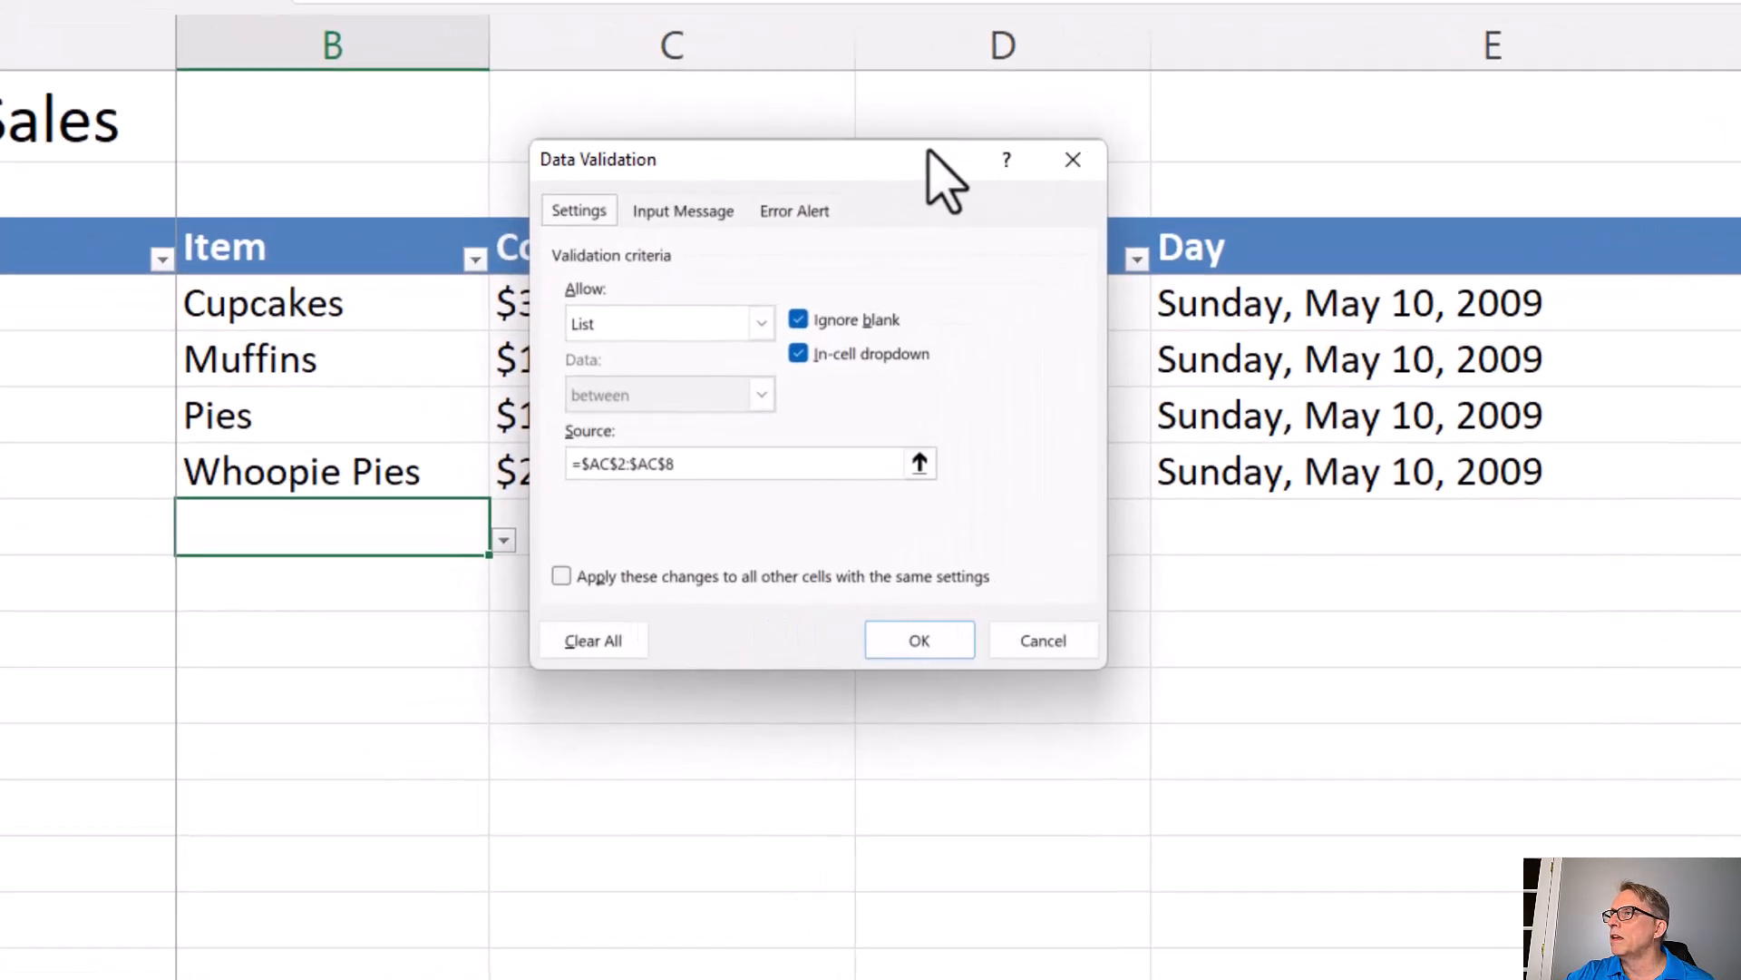
{"action": "left_click_drag", "start_coordinate": [919, 160], "coordinate": [1090, 169]}
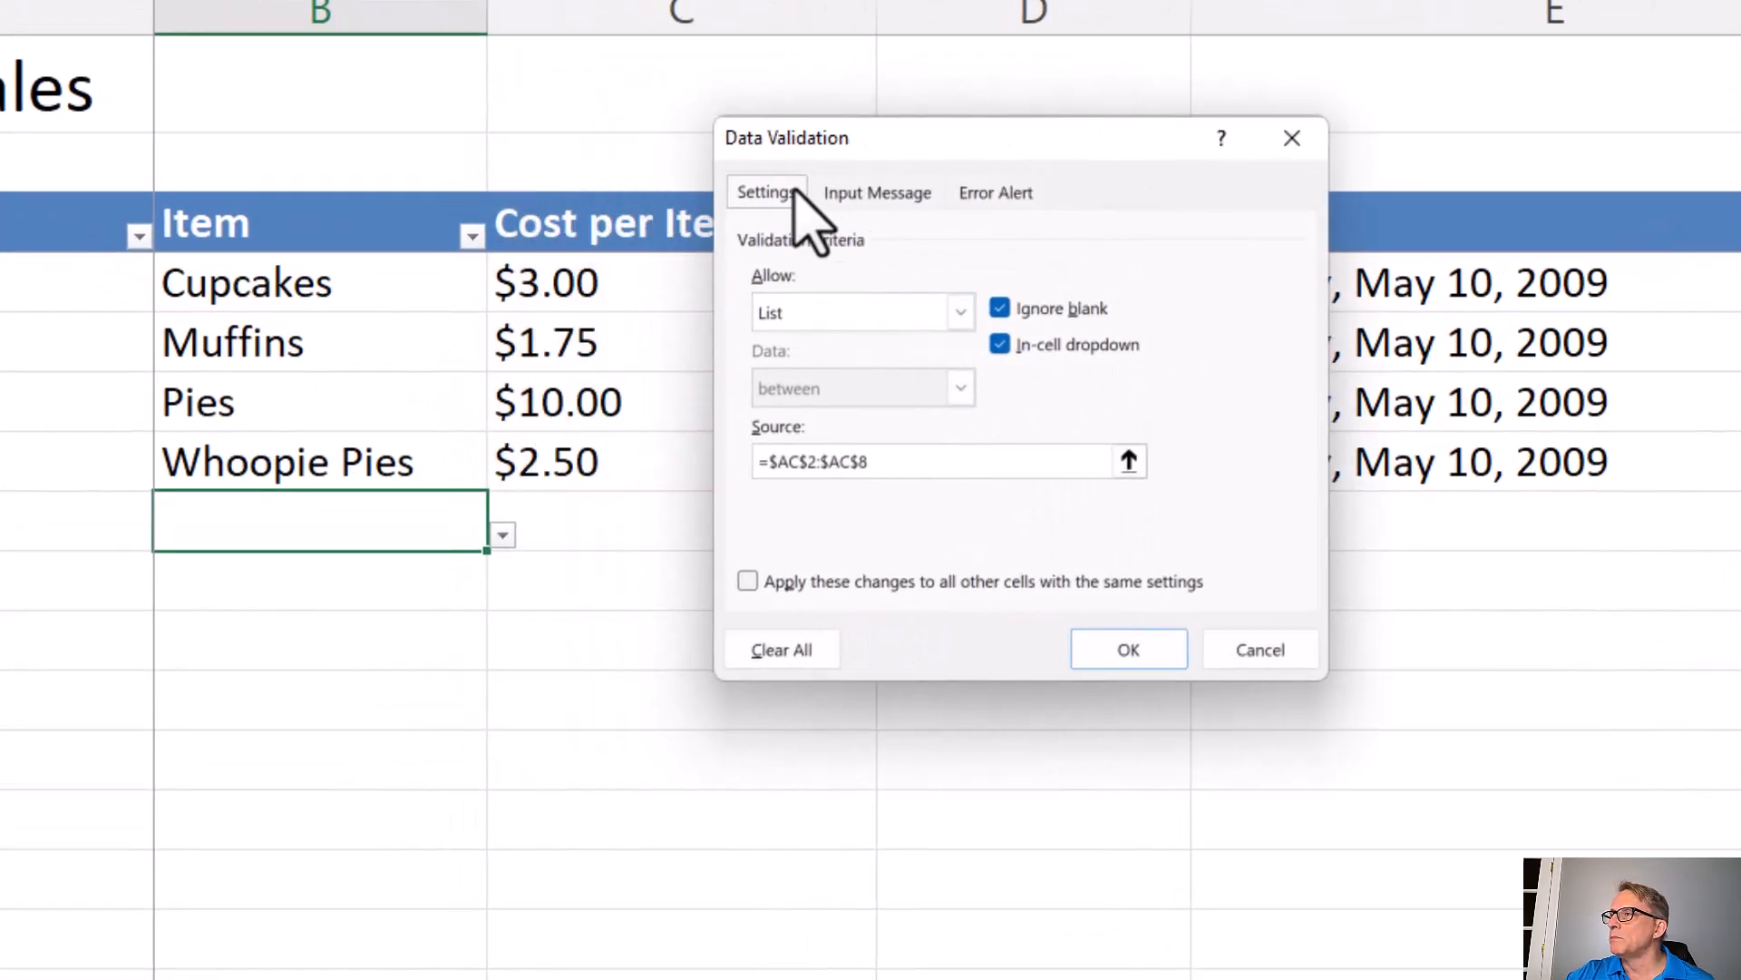
{"action": "left_click", "coordinate": [836, 198]}
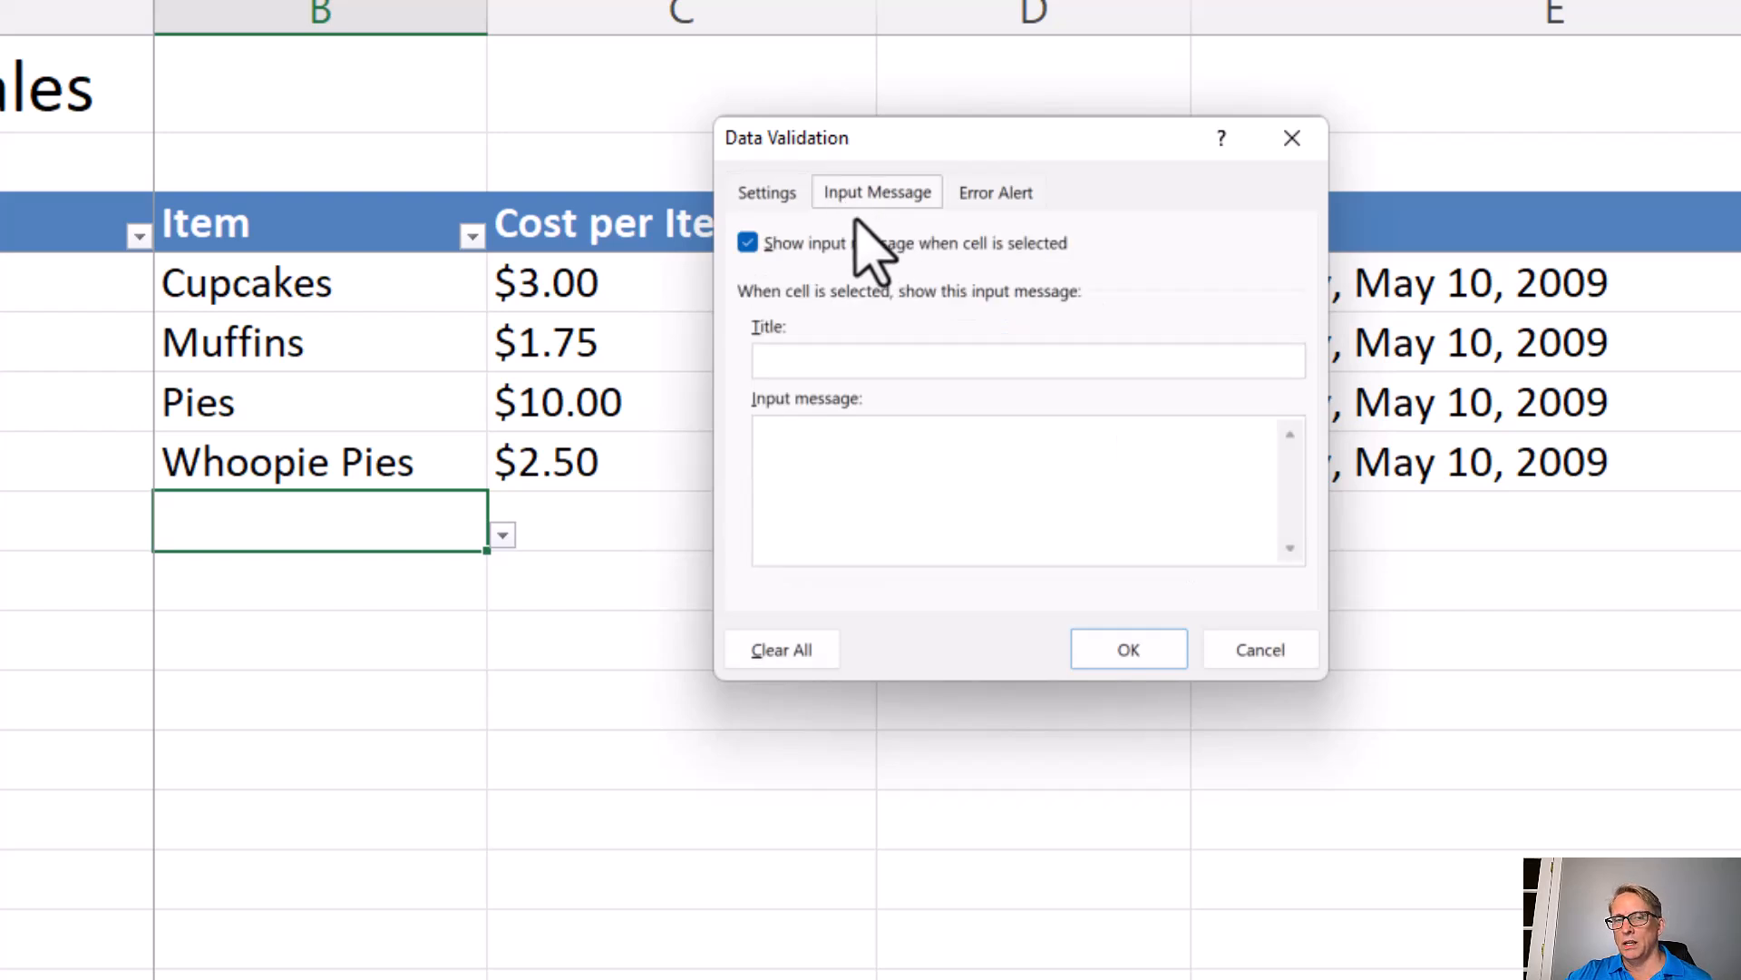
{"action": "left_click", "coordinate": [864, 363]}
{"action": "type", "text": "Items"}
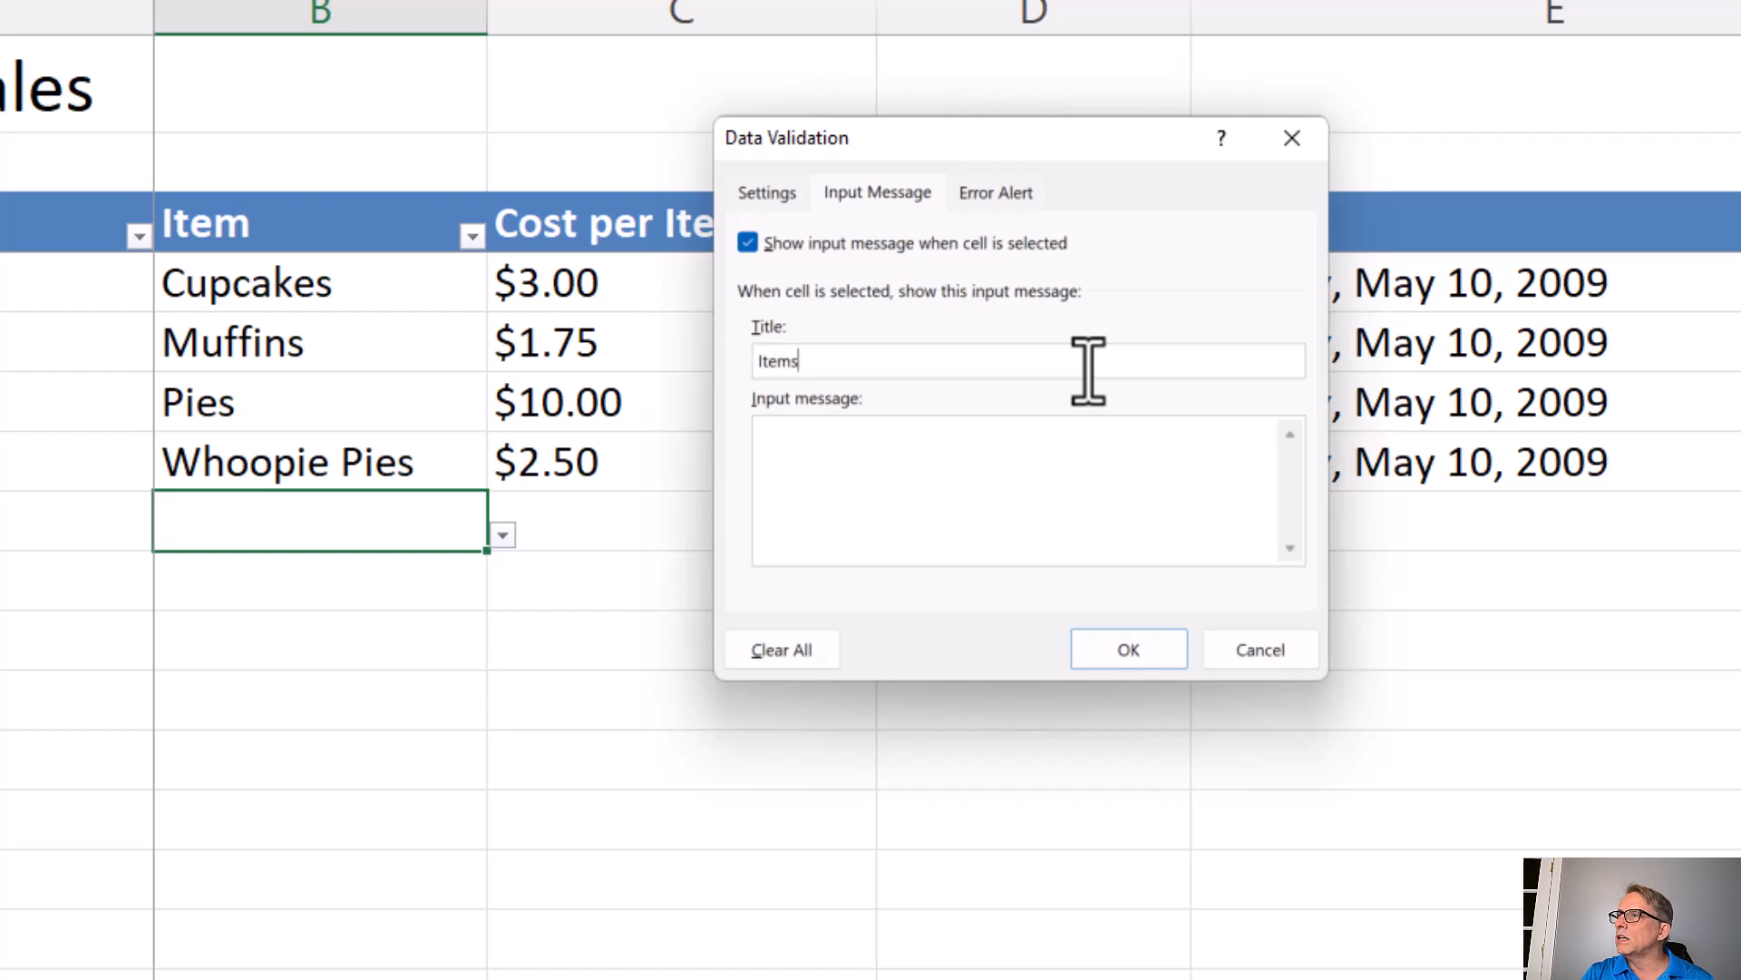
{"action": "type", "text": ":"}
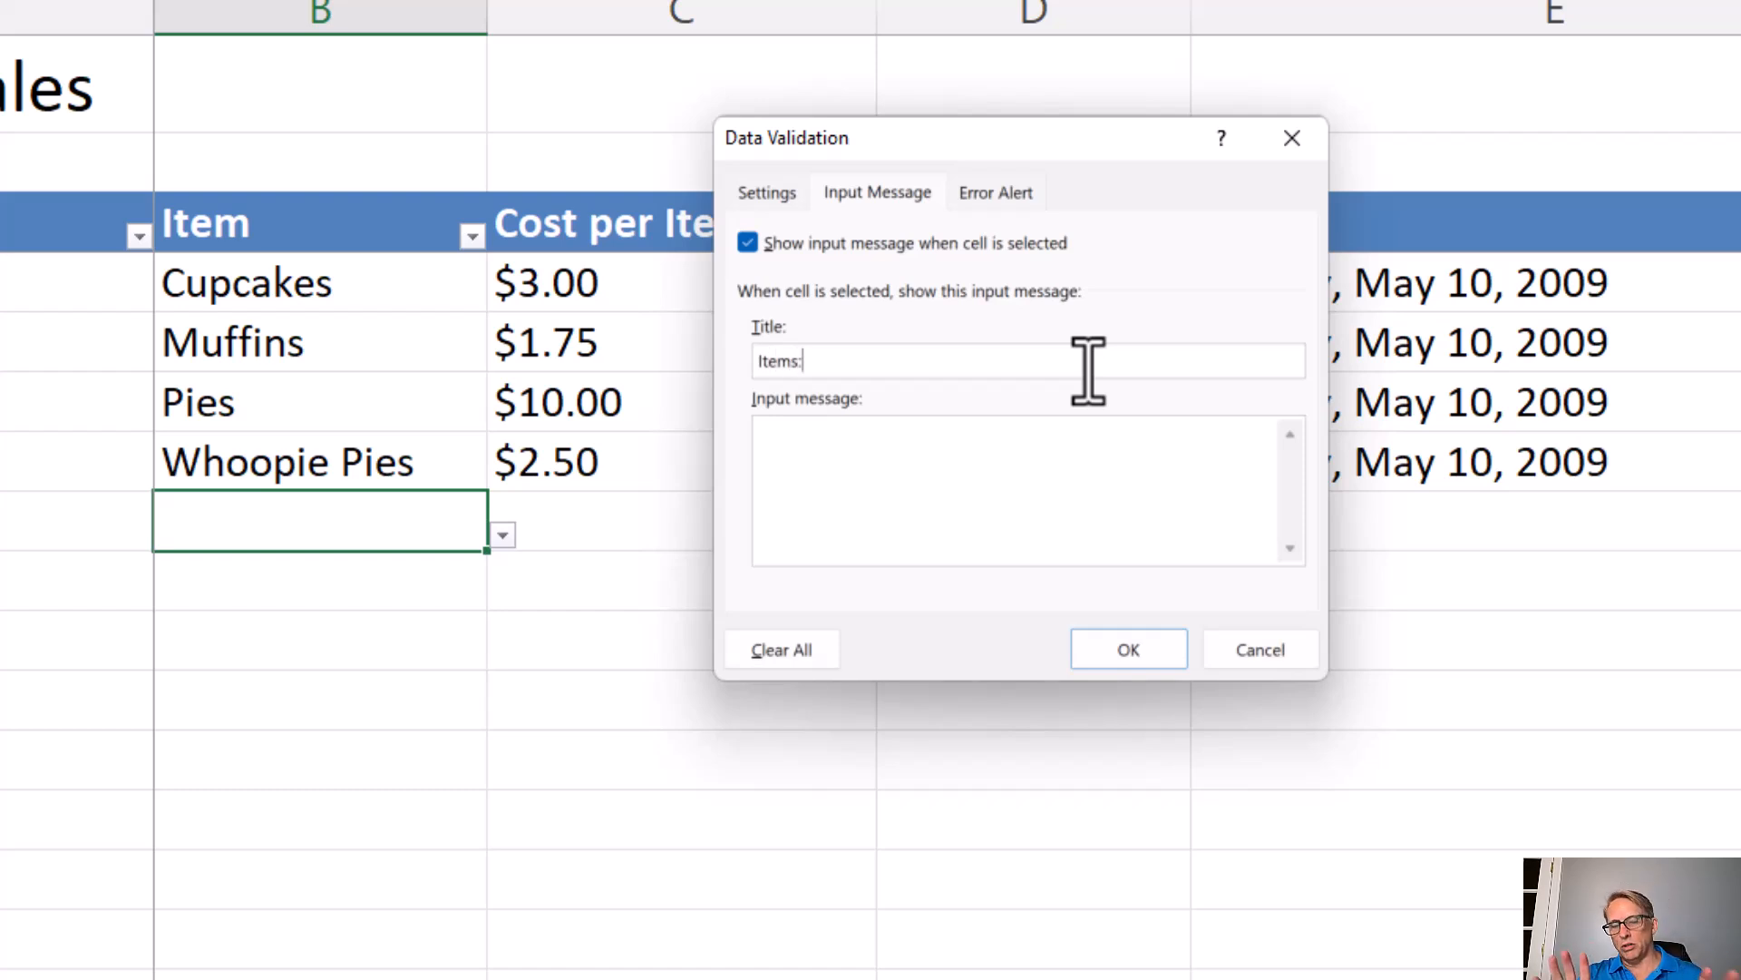
Step: Set the input message text to "Please select an item from the dropdown list" and apply the rule
{"action": "left_click", "coordinate": [1003, 467]}
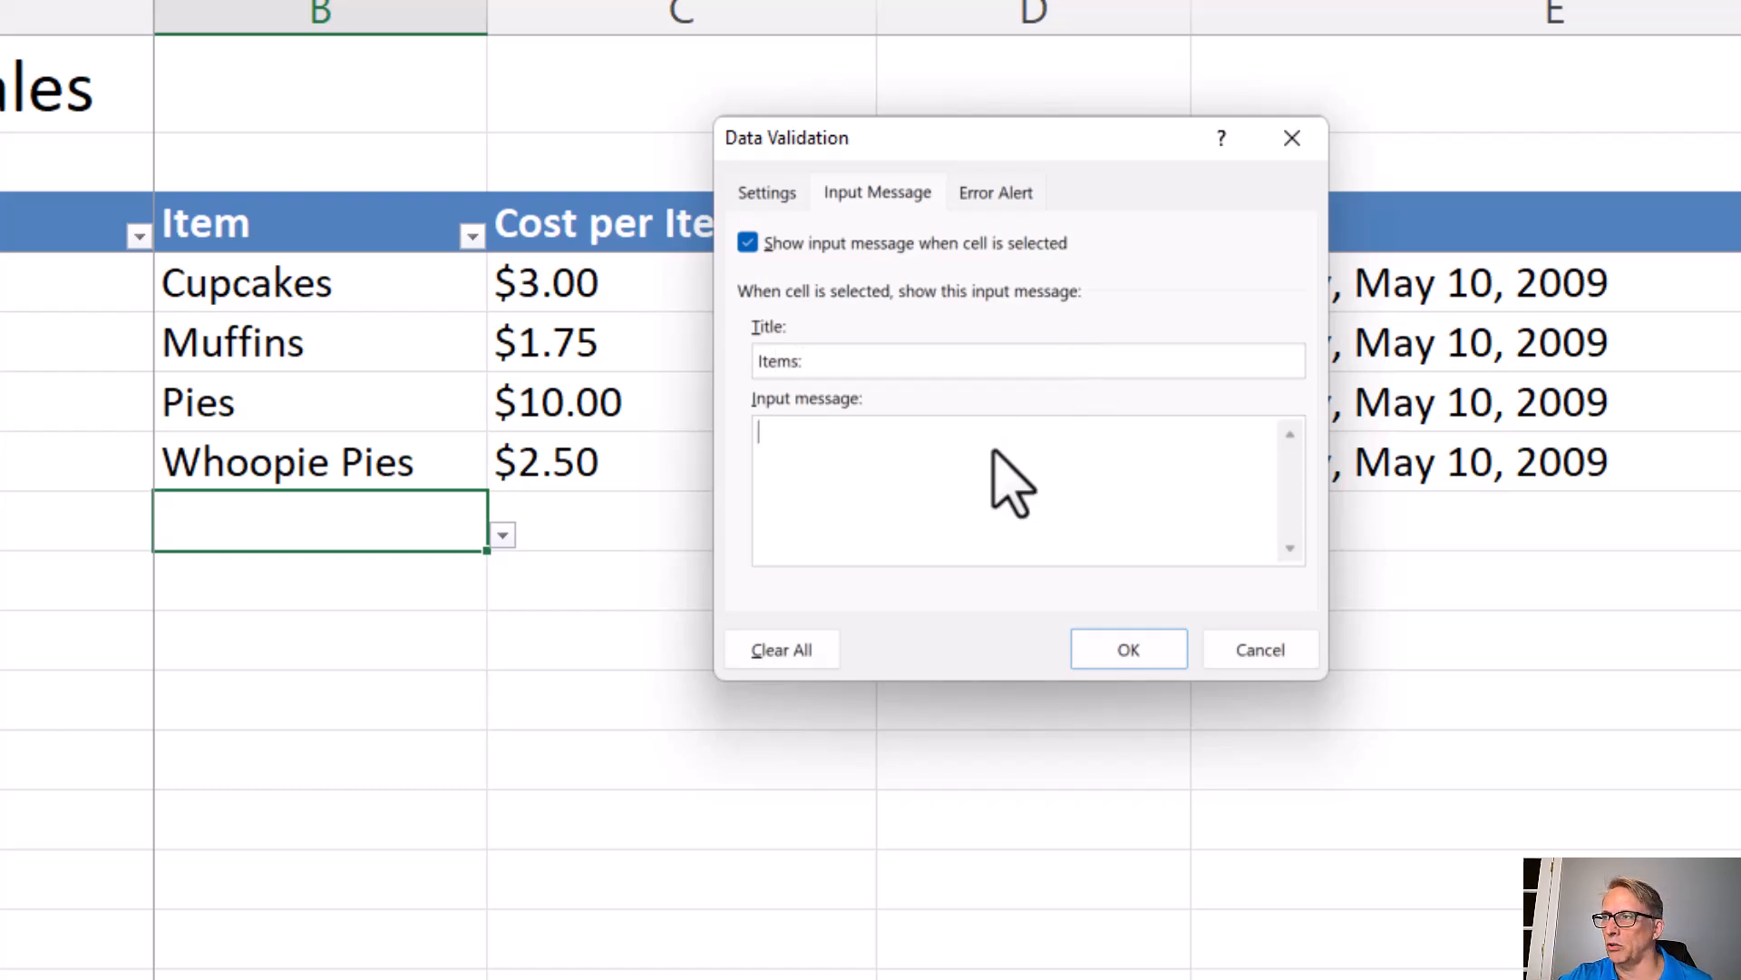
{"action": "type", "text": "Please "}
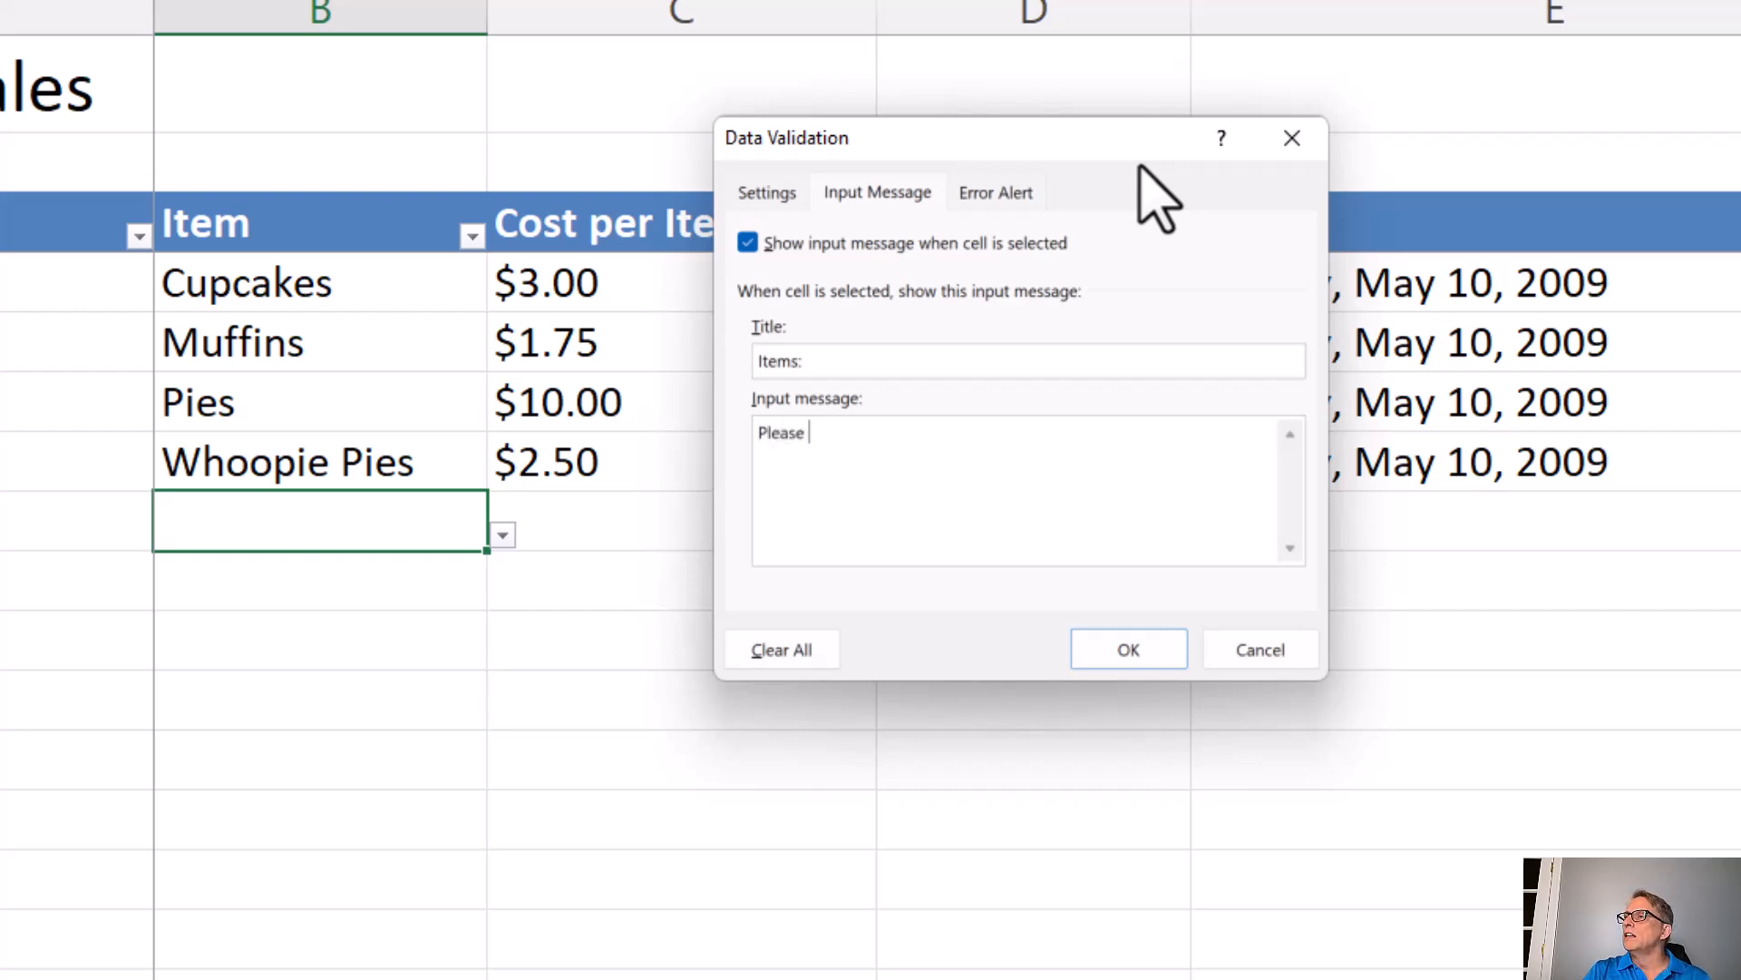
{"action": "type", "text": "select an item from the do"}
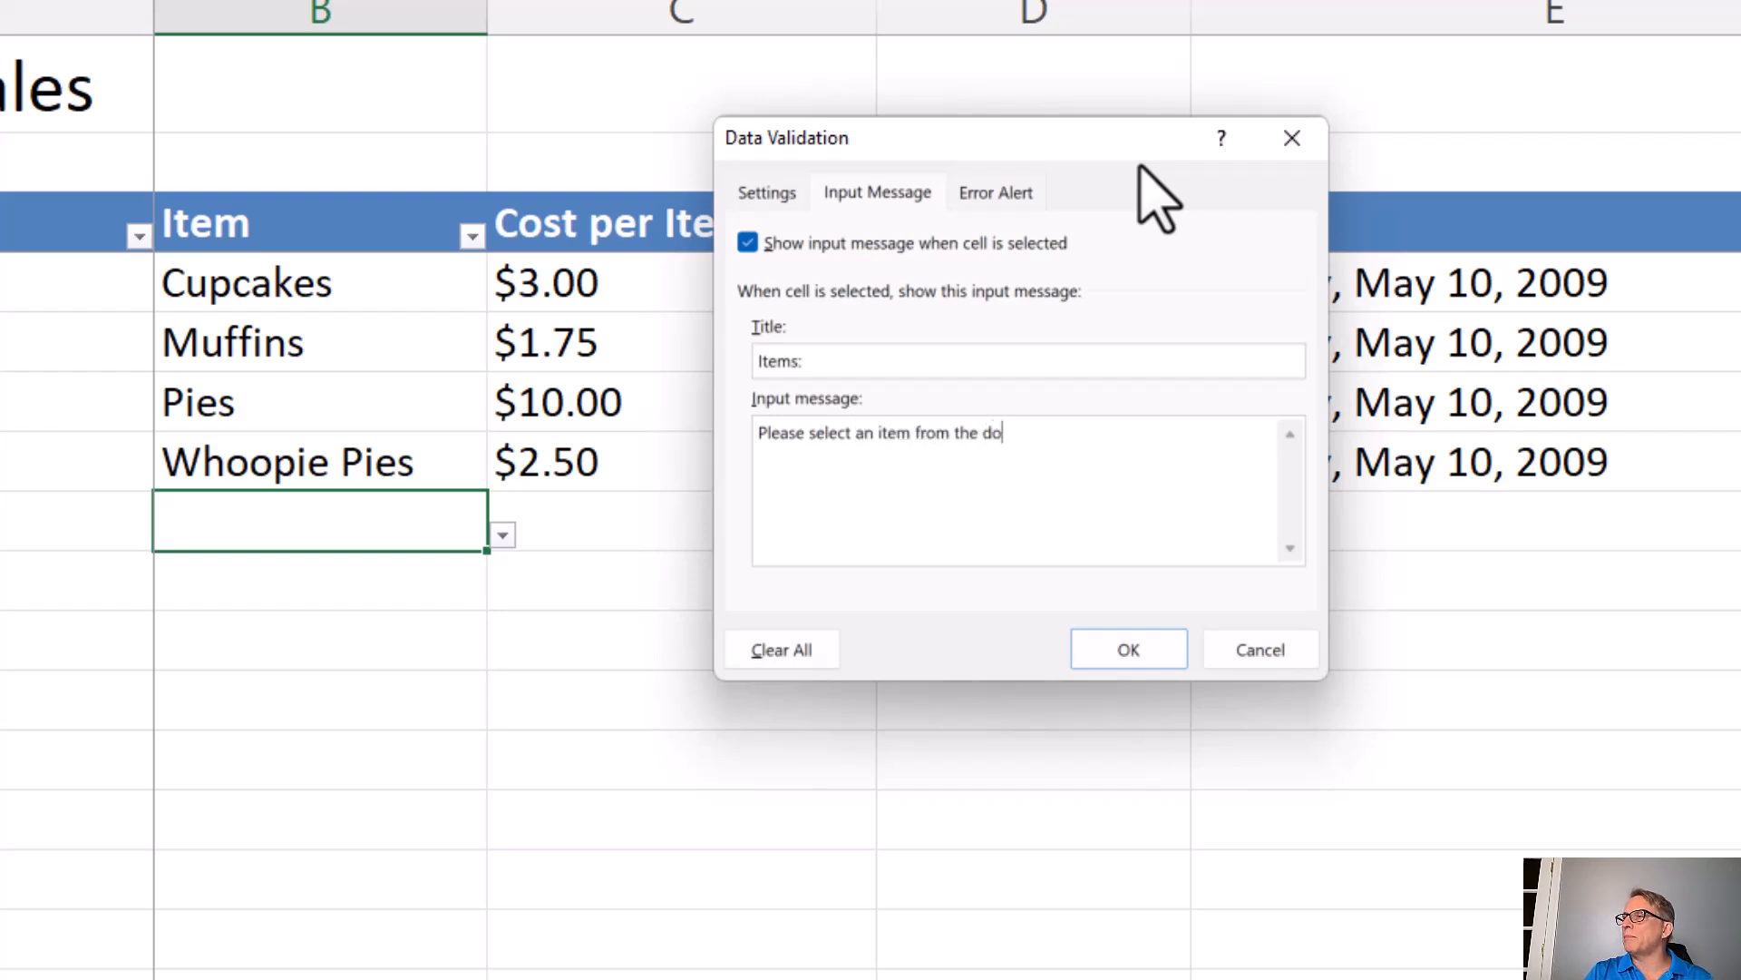
{"action": "key", "text": "BackSpace"}
{"action": "type", "text": "ropdown list"}
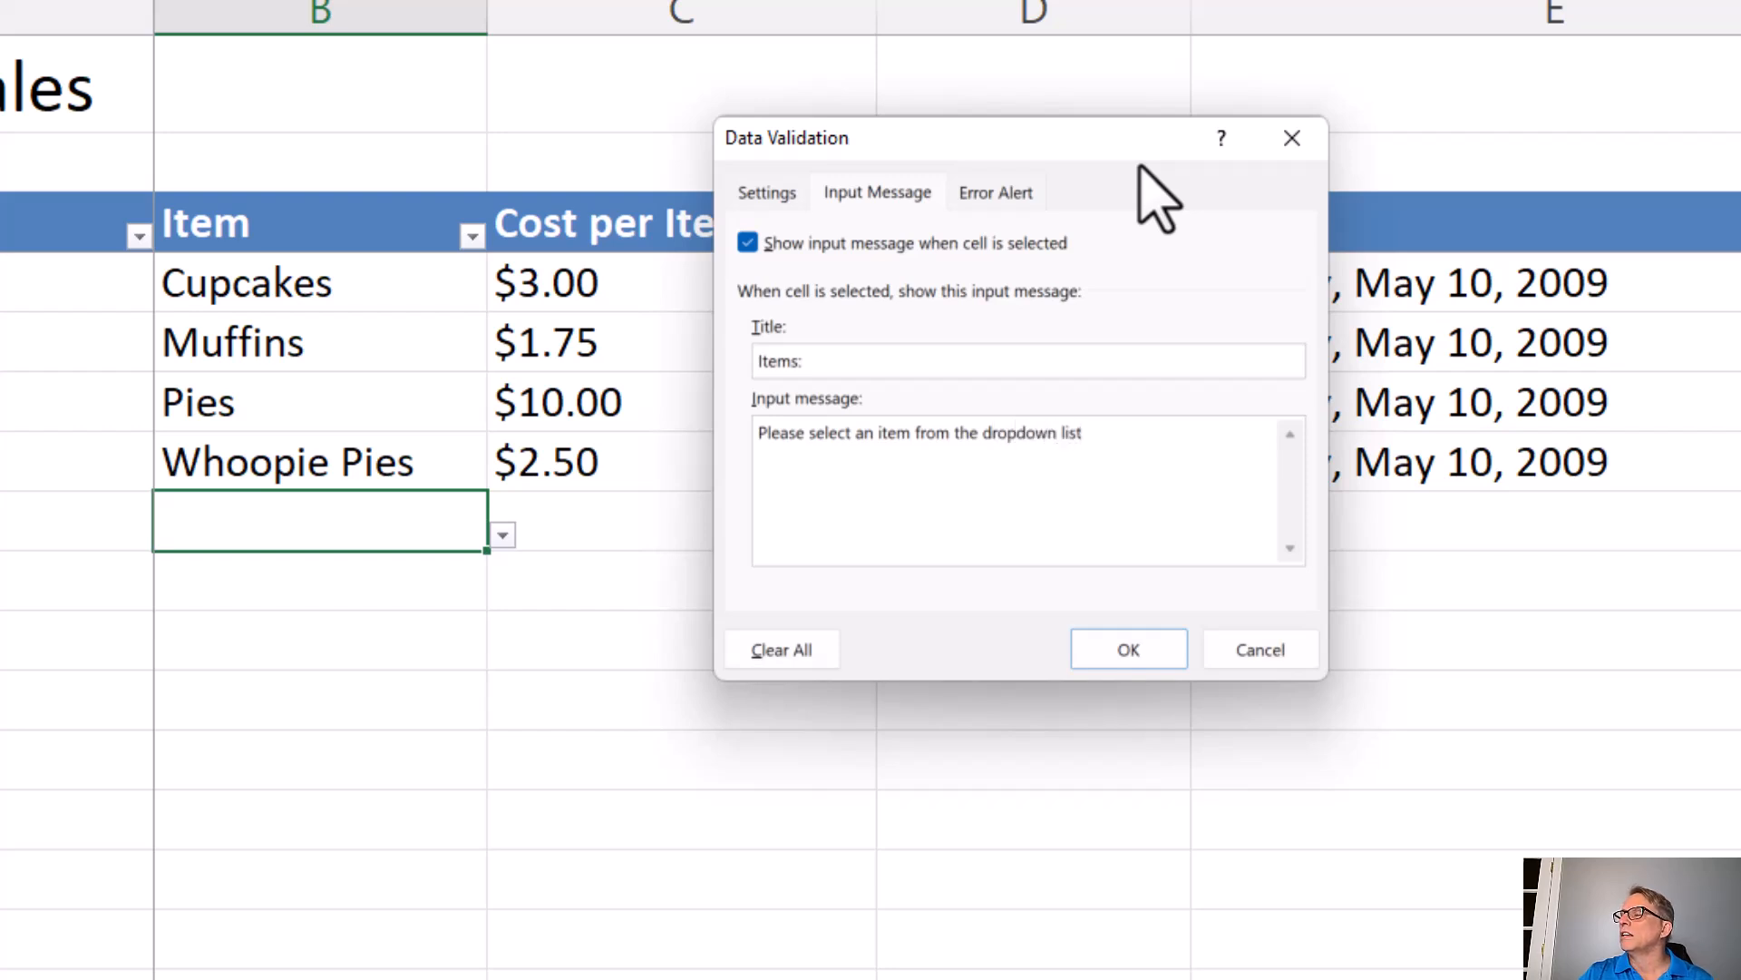
{"action": "left_click", "coordinate": [1146, 650]}
Step: Leave and reselect B130 to check its input message, and choose Cupcakes from the item drop-down
{"action": "left_click", "coordinate": [653, 653]}
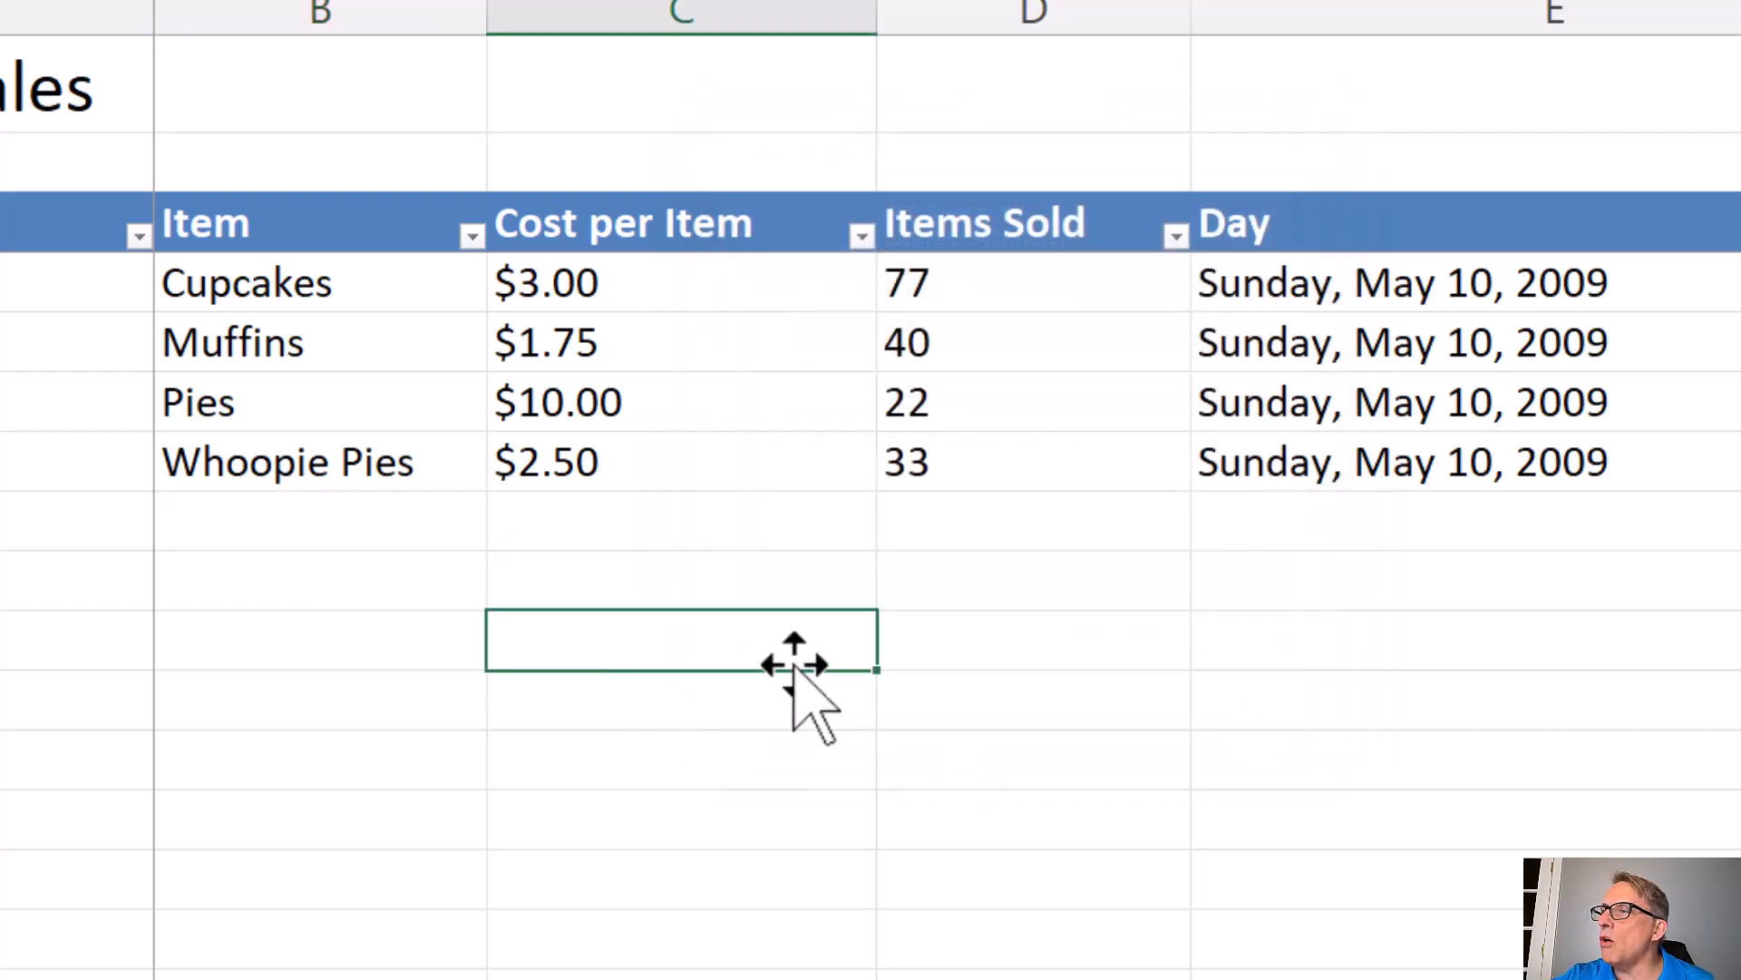
{"action": "left_click", "coordinate": [302, 523]}
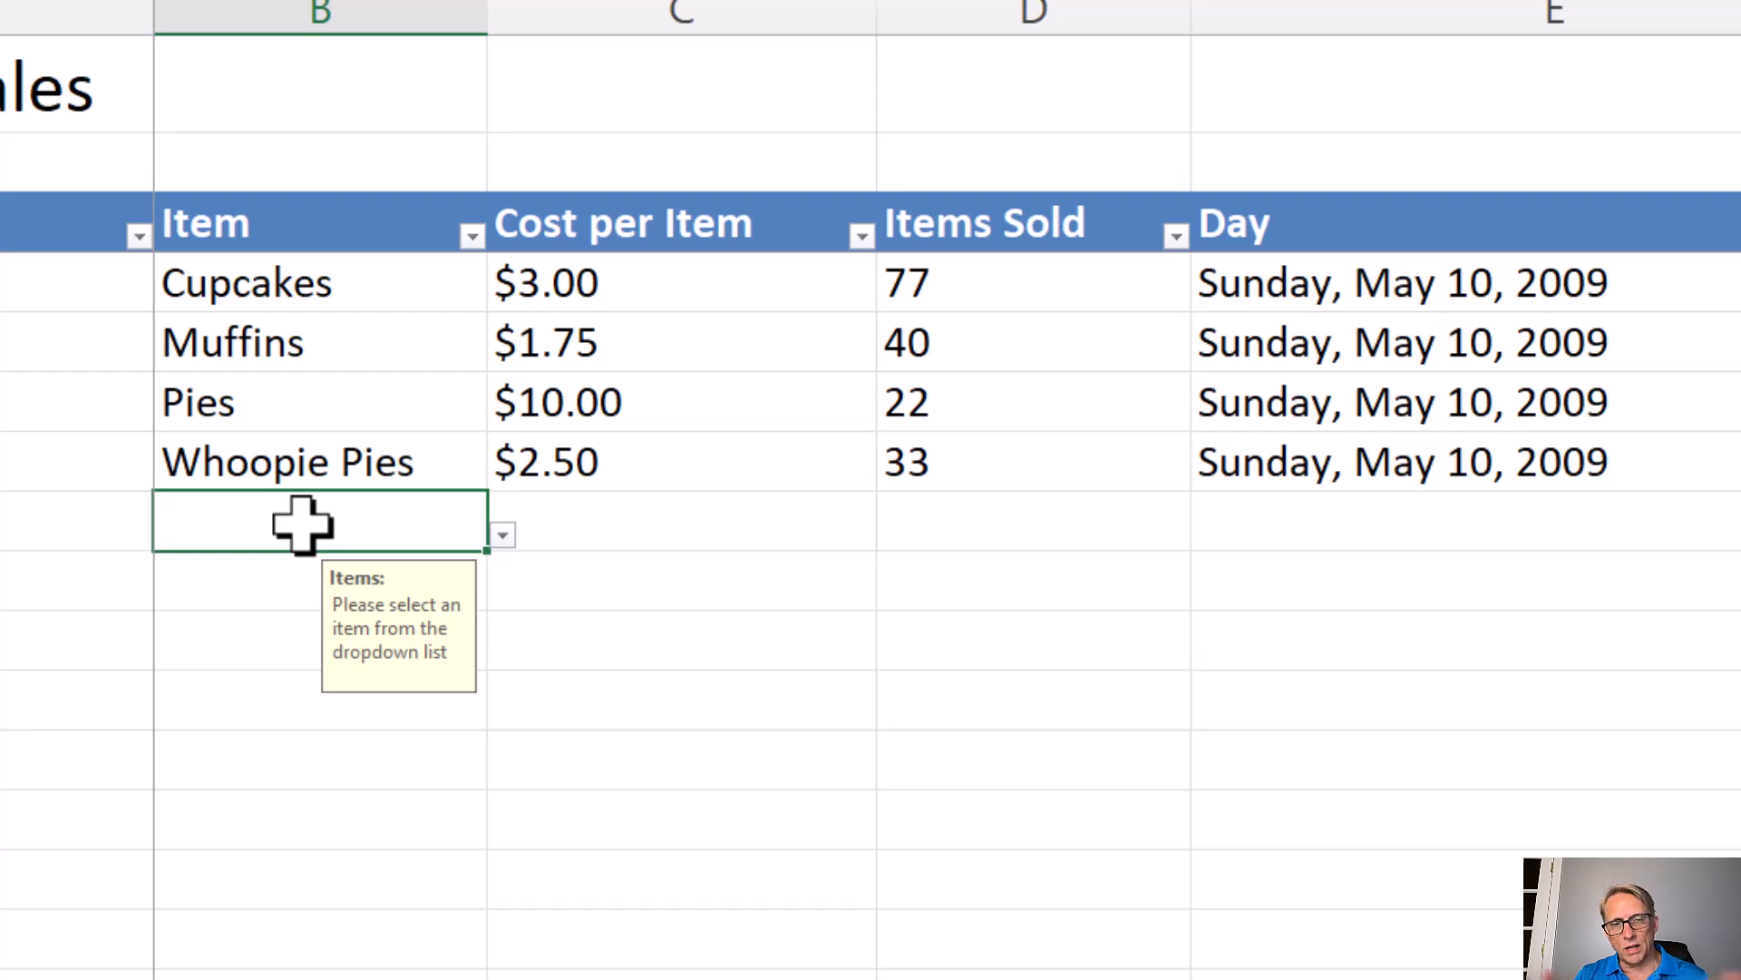
{"action": "left_click", "coordinate": [502, 535]}
{"action": "left_click", "coordinate": [336, 726]}
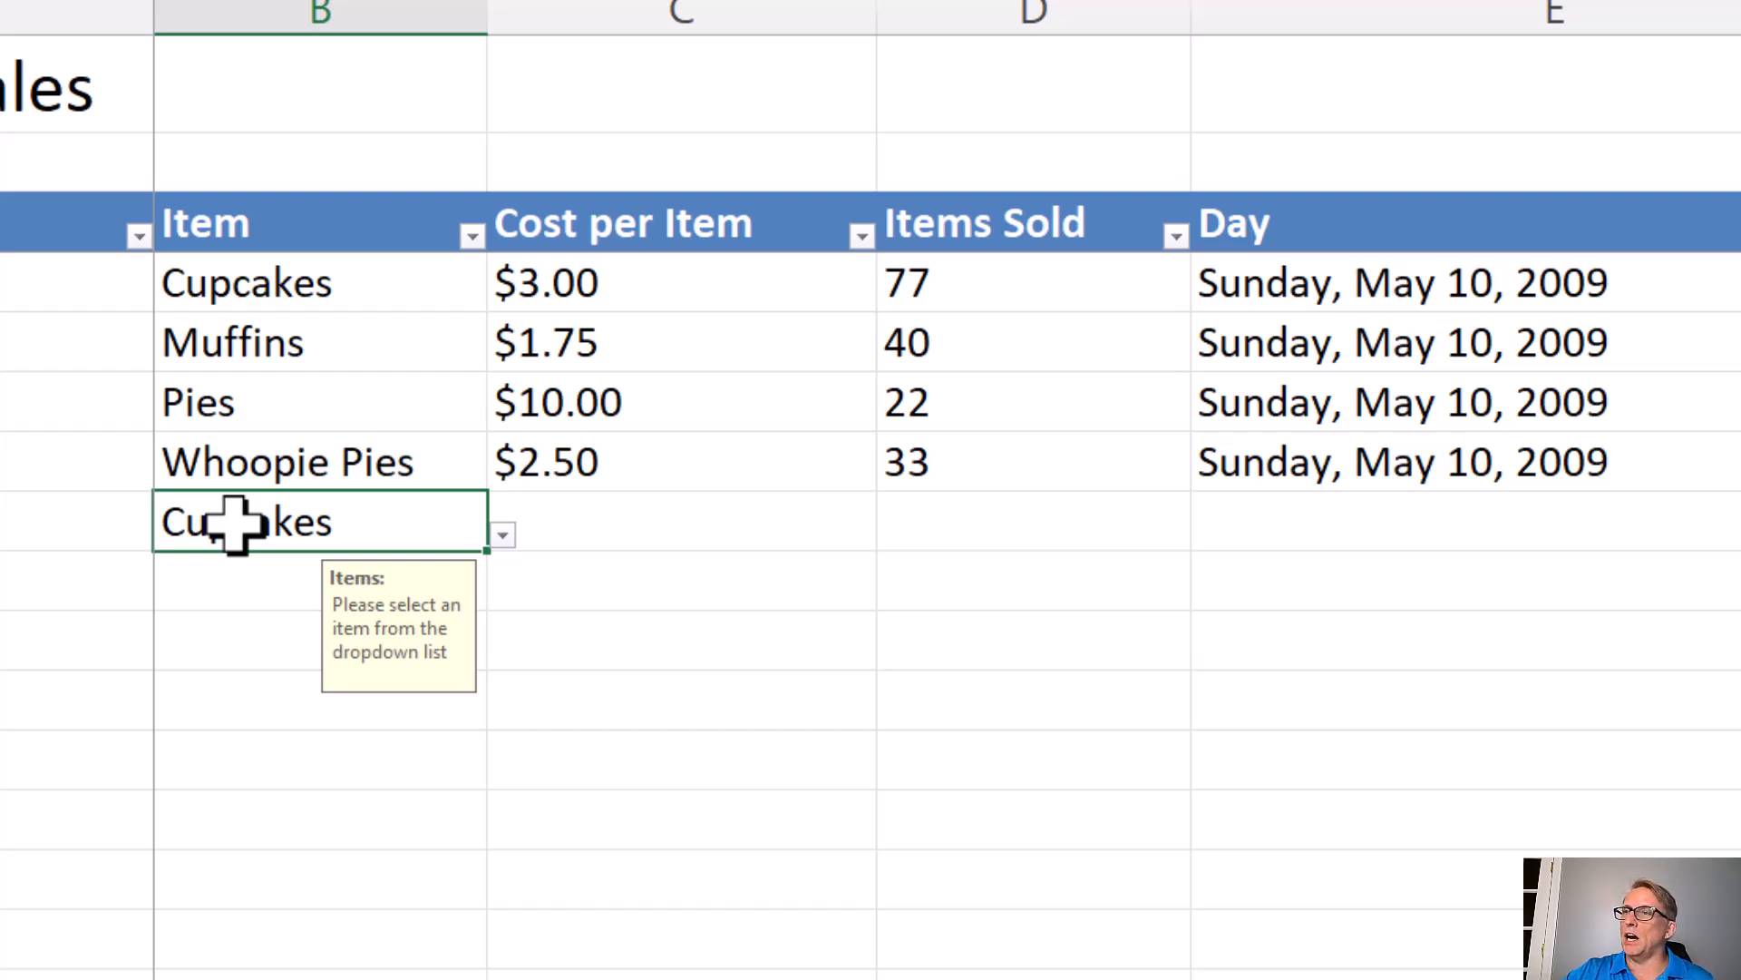
Step: Try to enter the unlisted item apples in B130, and cancel the entry
{"action": "type", "text": "a"}
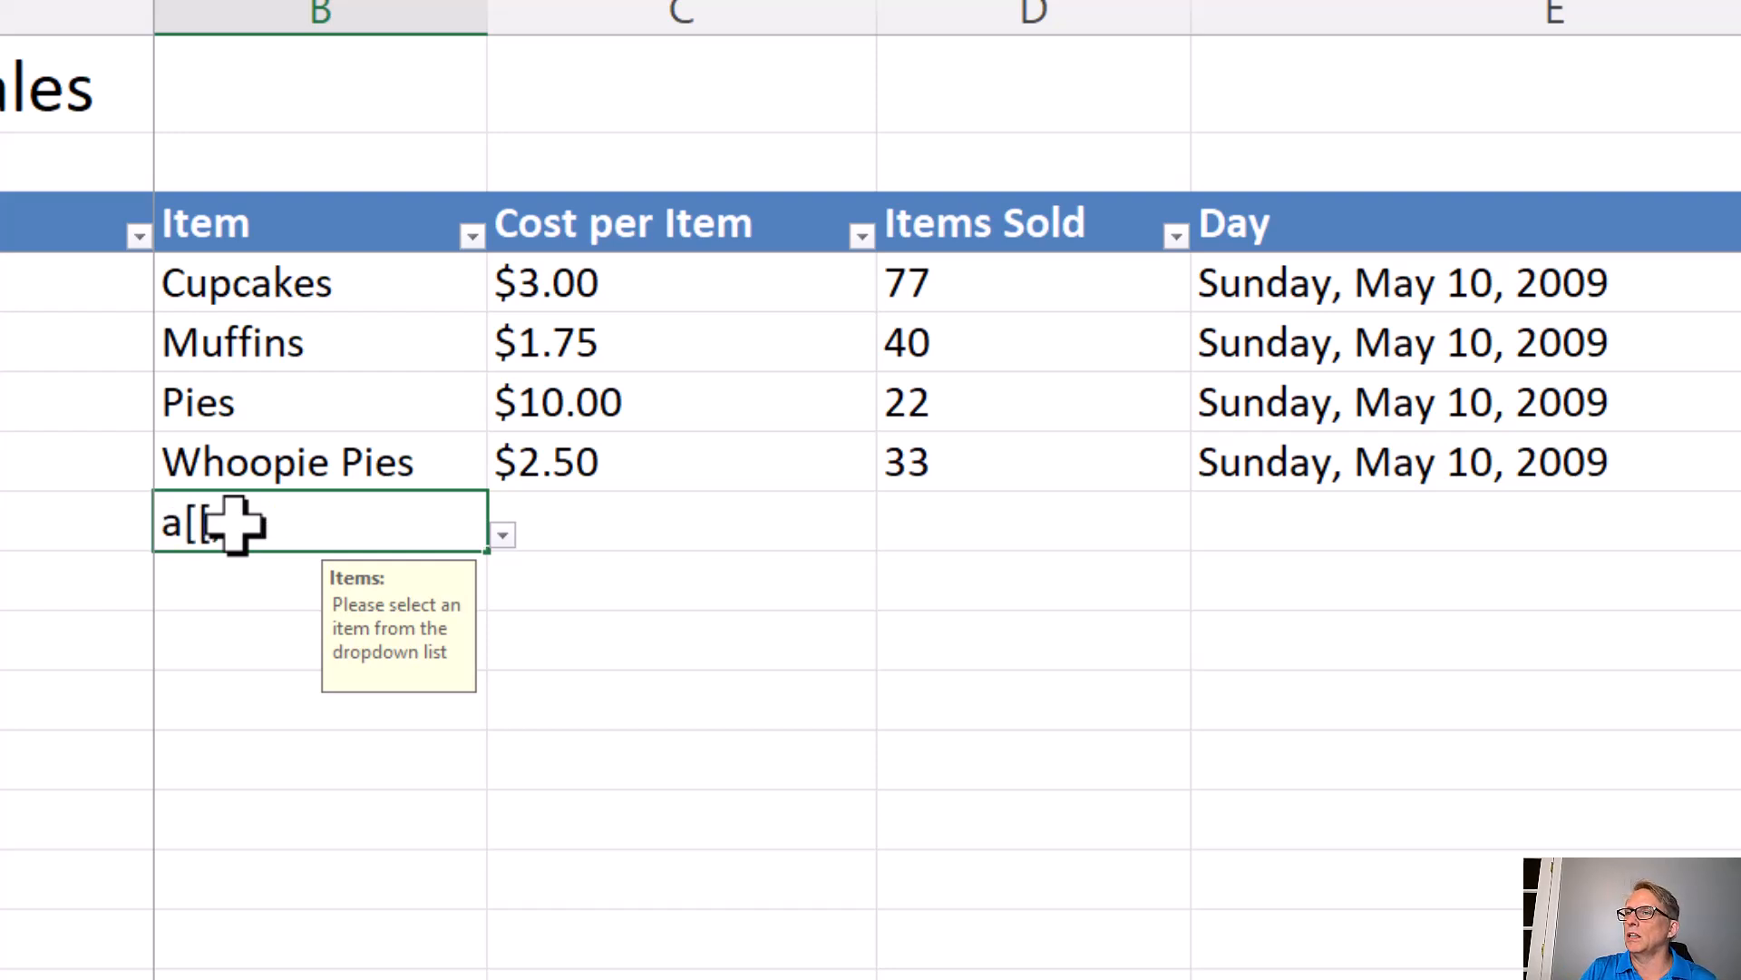
{"action": "type", "text": "pples"}
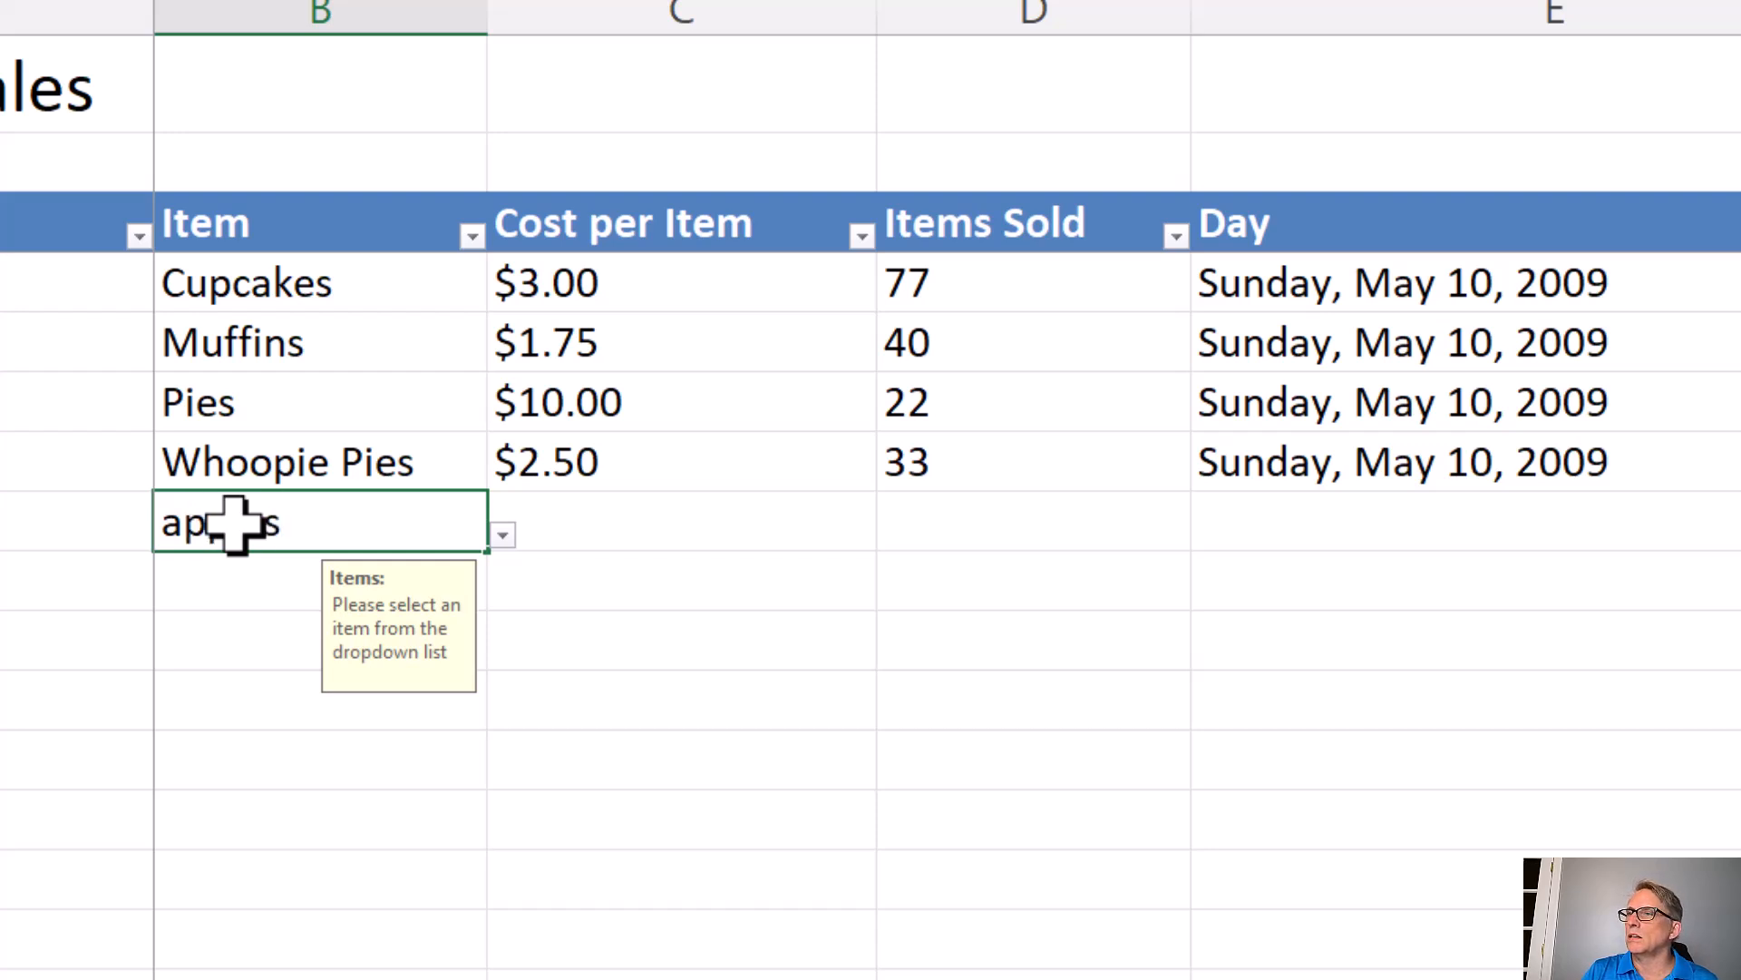
{"action": "key", "text": "Return"}
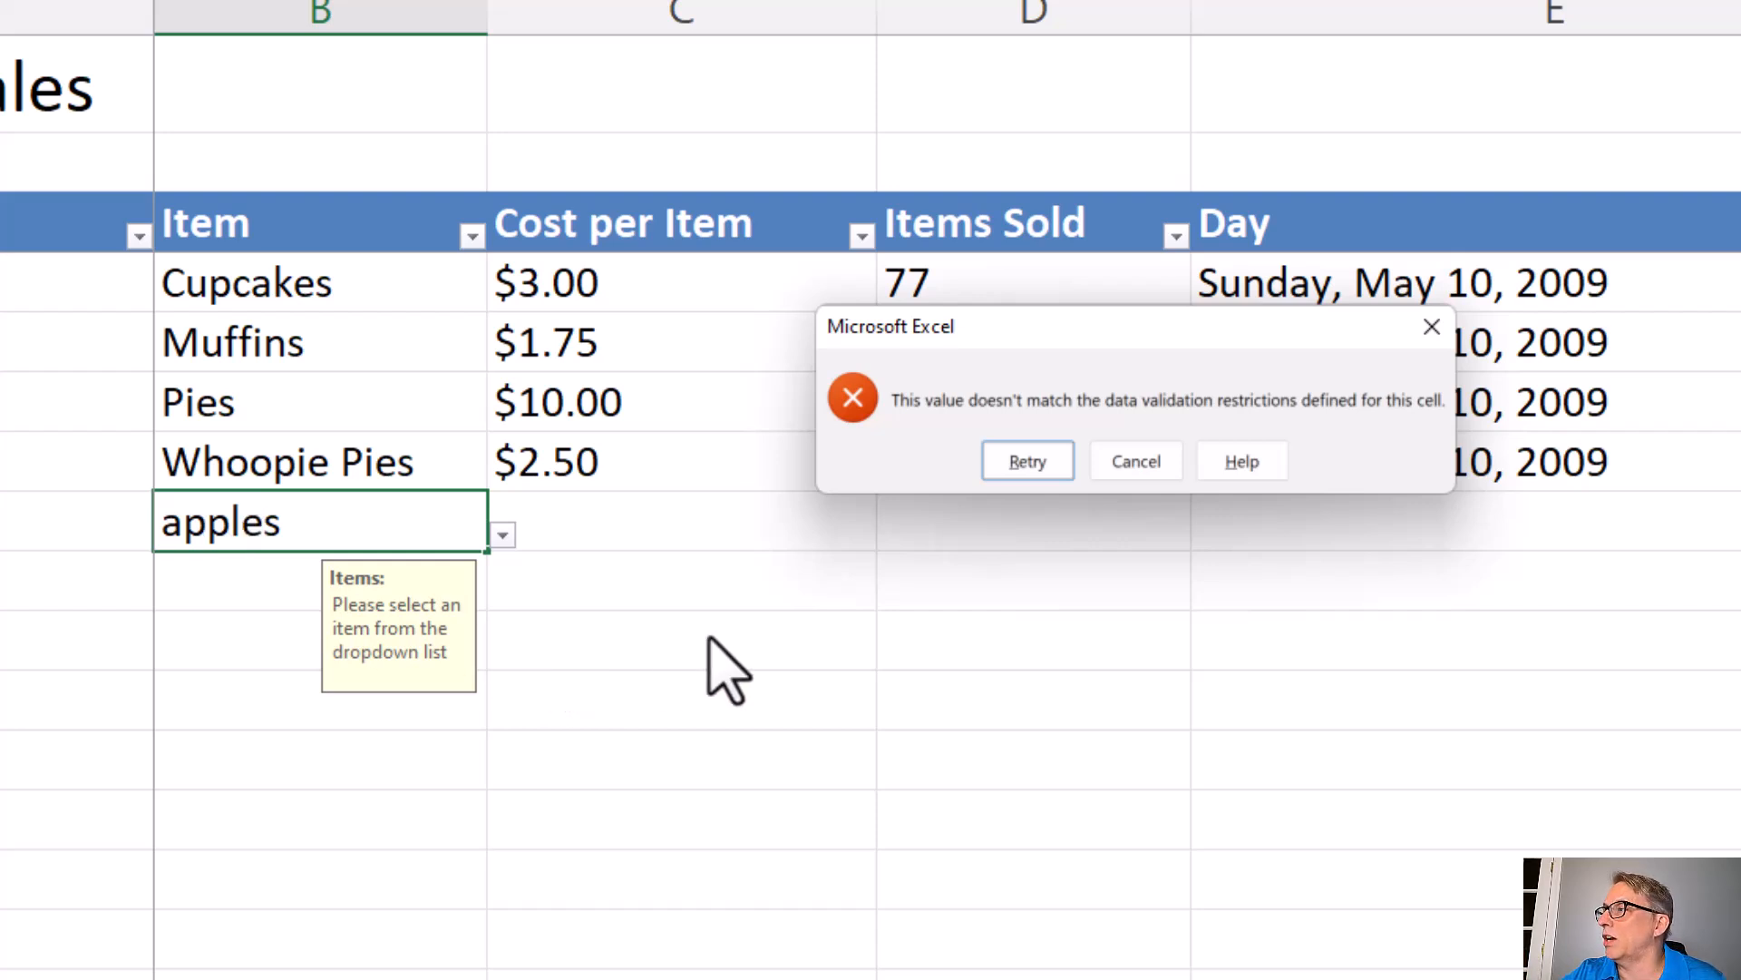
{"action": "left_click", "coordinate": [1136, 465]}
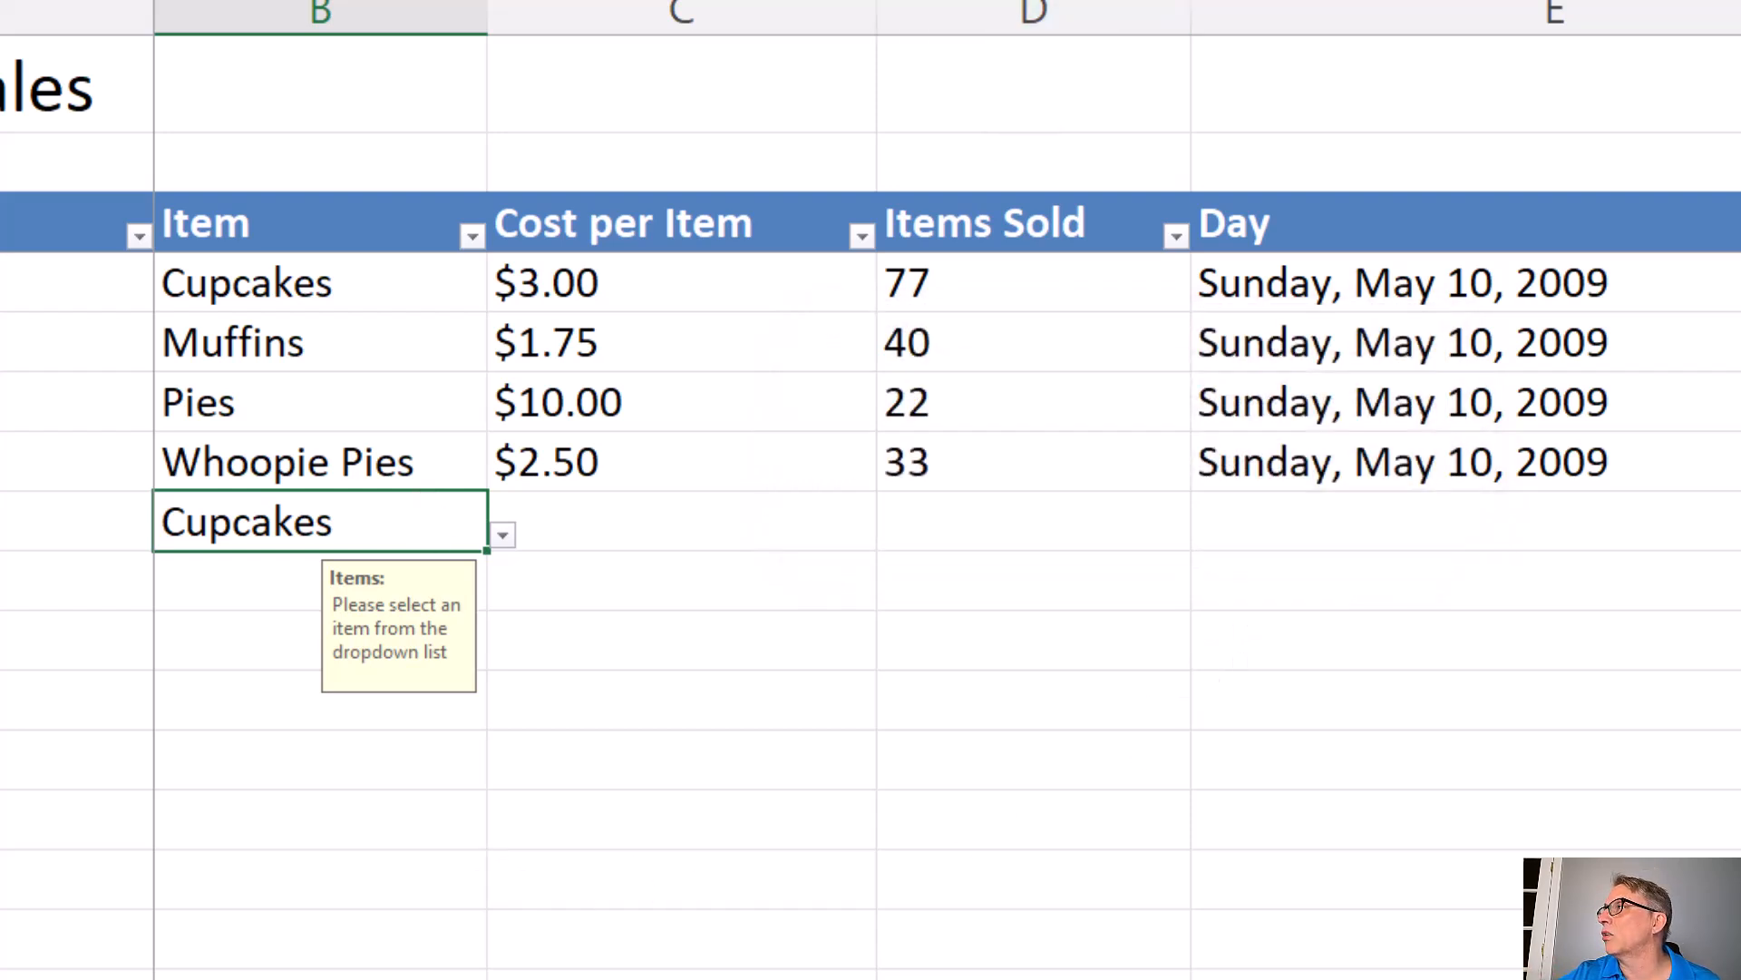
Step: Reopen the validation rule for B130 and give its error alert the Stop style and the title Items
{"action": "left_click_drag", "start_coordinate": [1101, 144], "coordinate": [998, 350]}
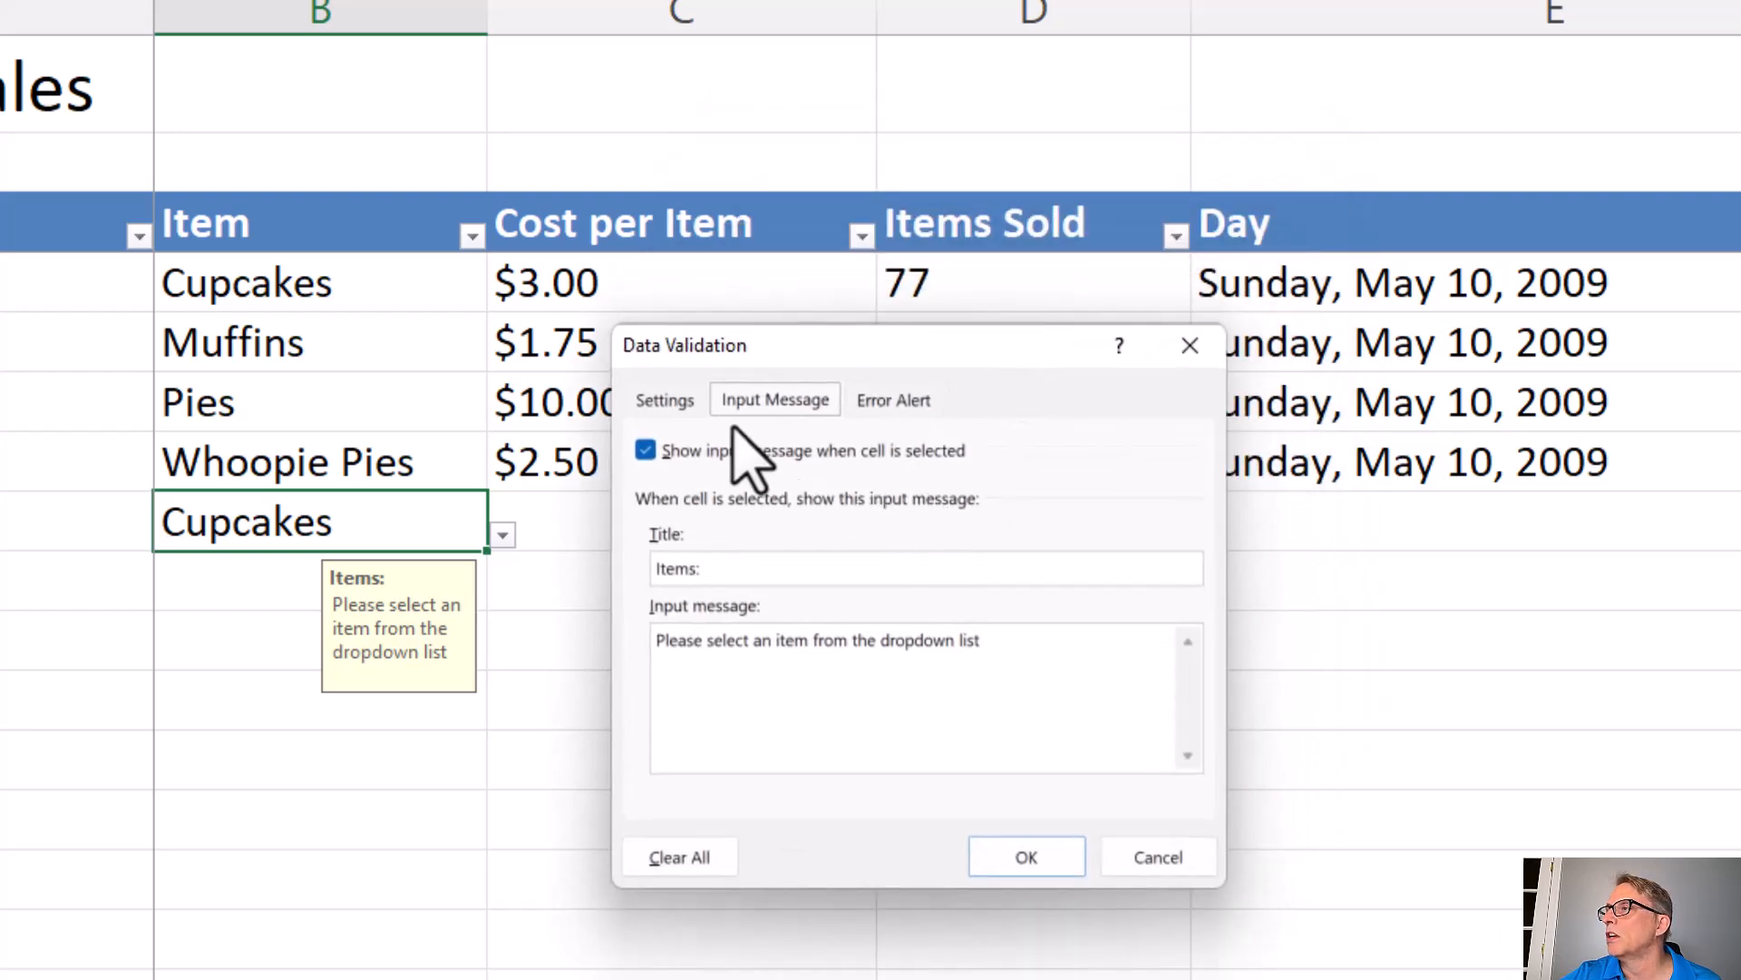
{"action": "left_click", "coordinate": [888, 403]}
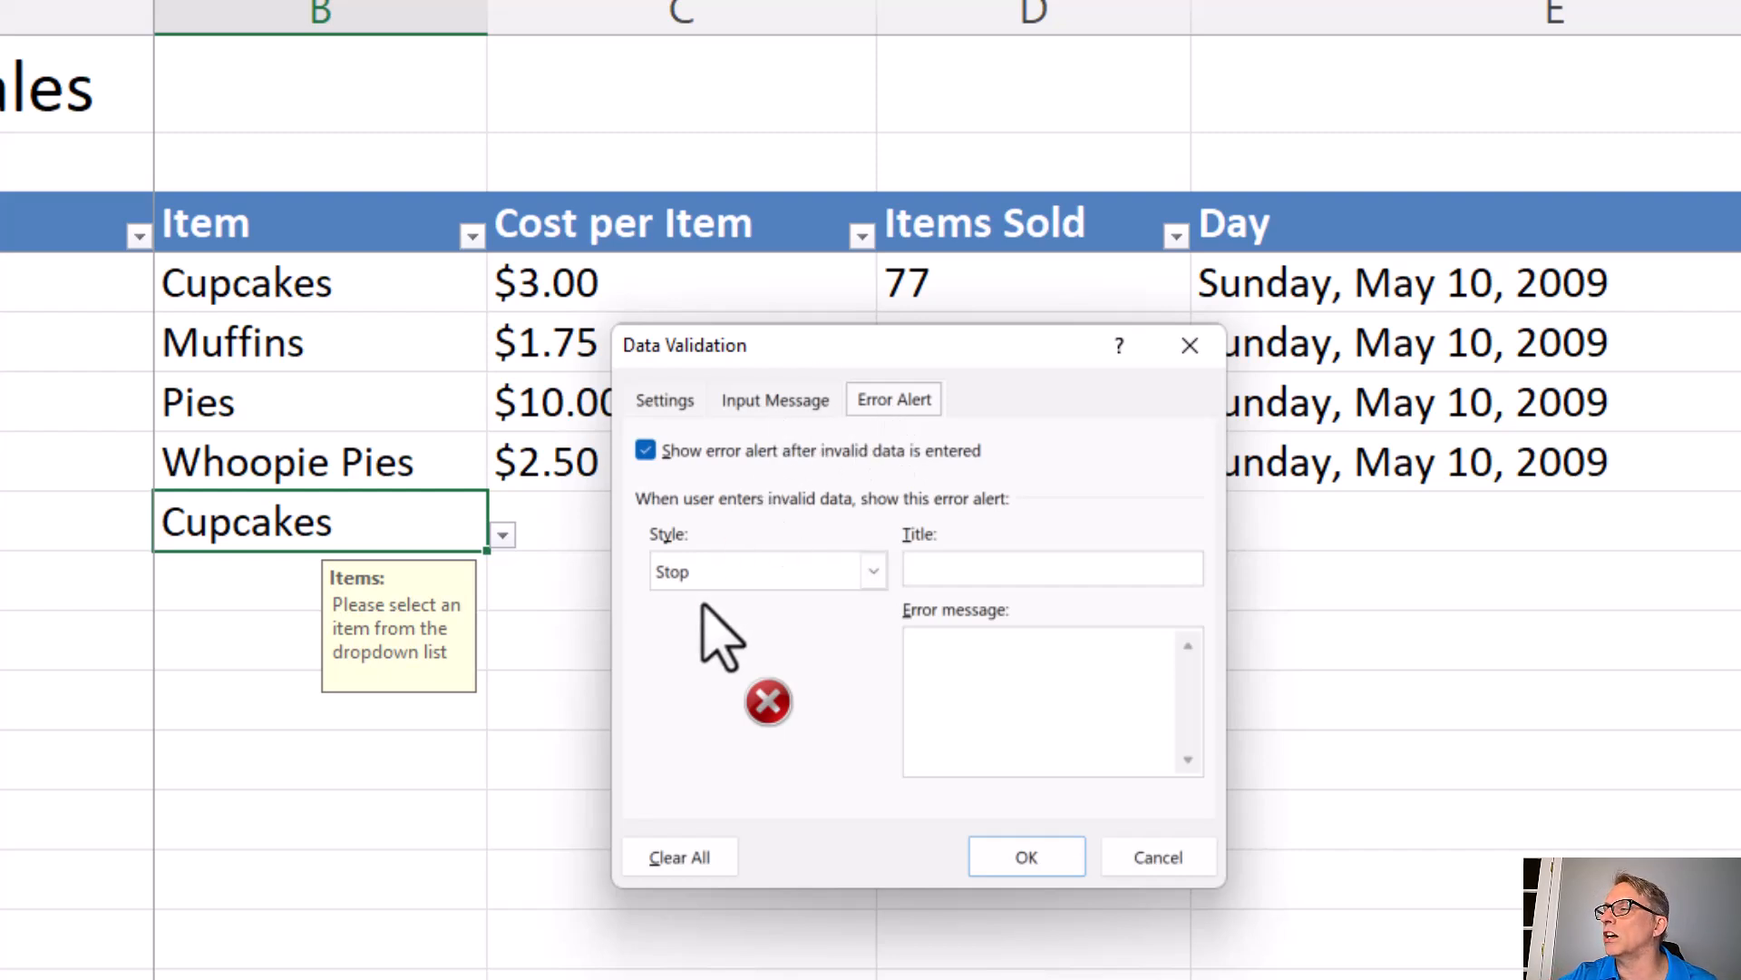
{"action": "left_click", "coordinate": [875, 573]}
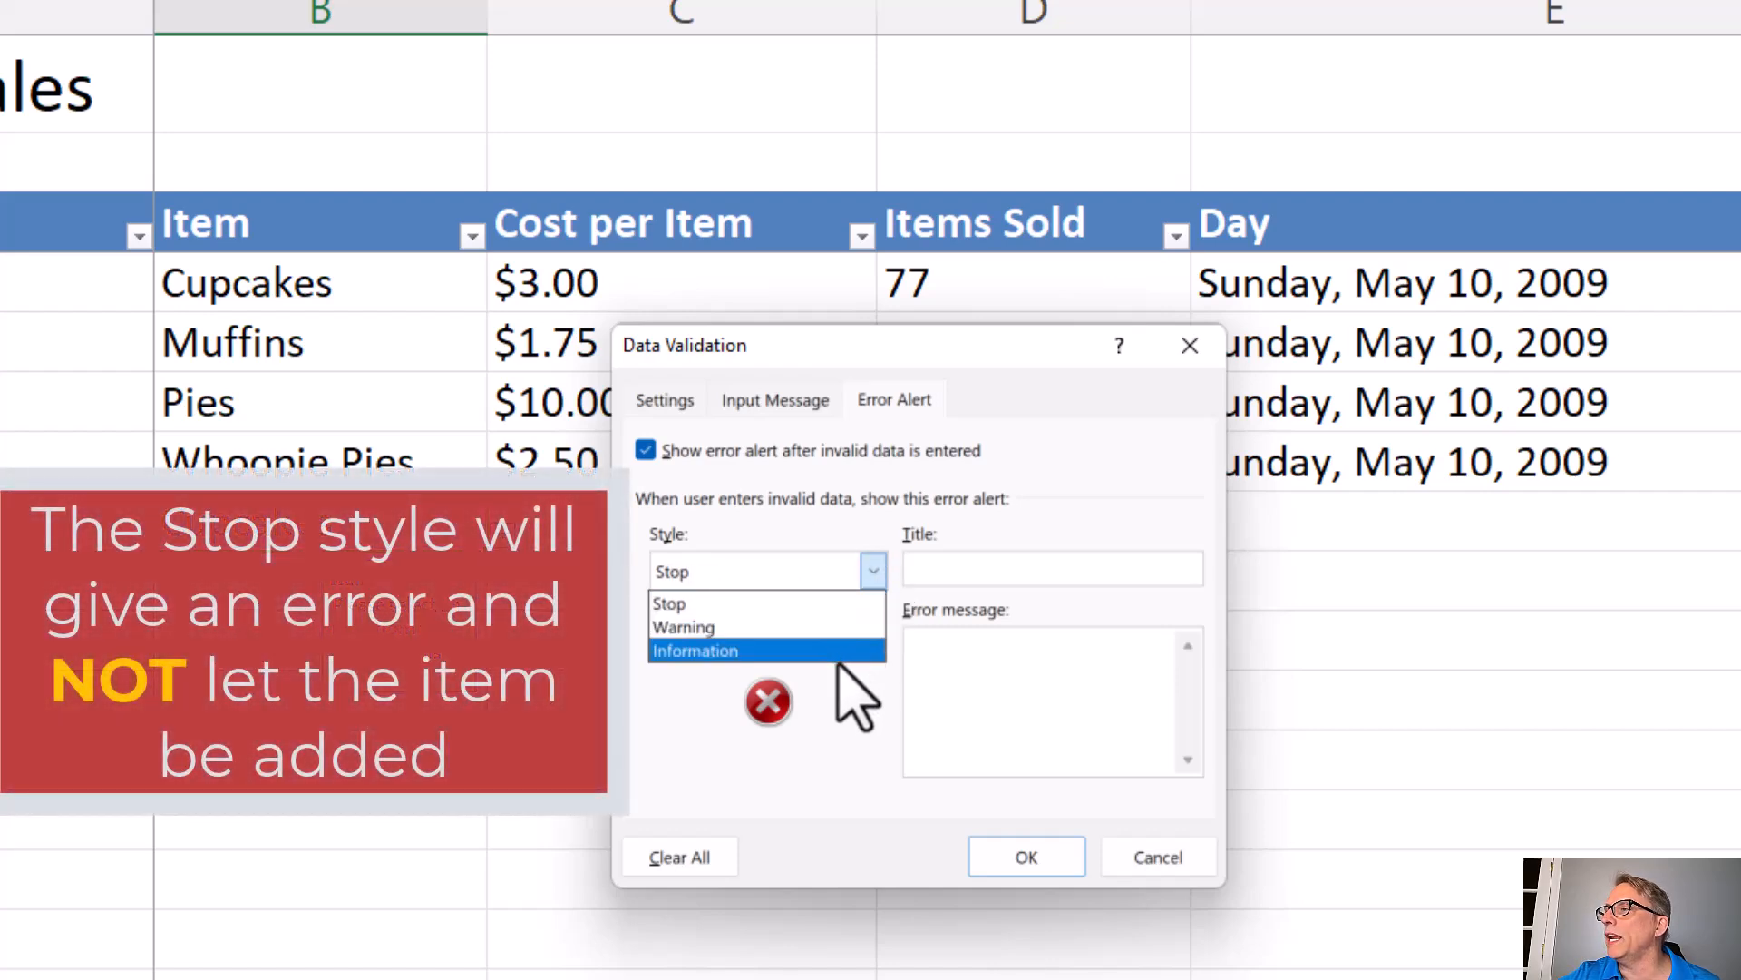
{"action": "left_click", "coordinate": [836, 604]}
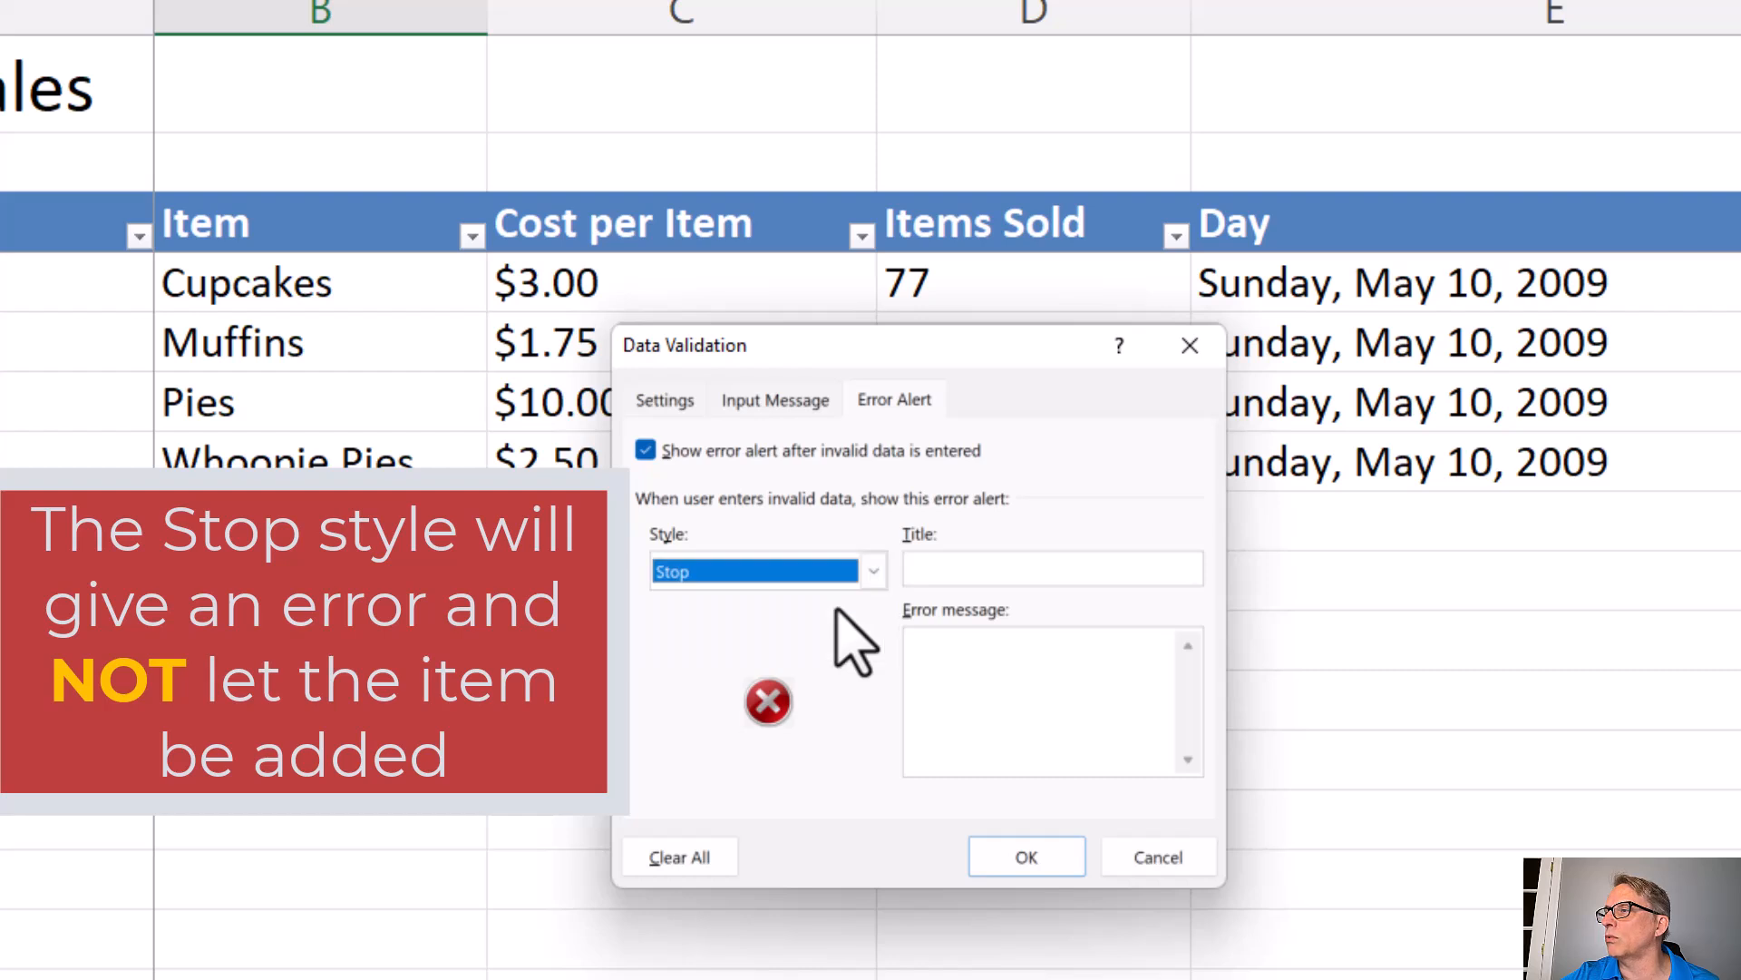
{"action": "left_click", "coordinate": [938, 571]}
{"action": "type", "text": "Items"}
Step: Set the error message to "*** You must select an item from the dropdown." and apply the rule
{"action": "key", "text": "Tab"}
{"action": "type", "text": "*** You must select an"}
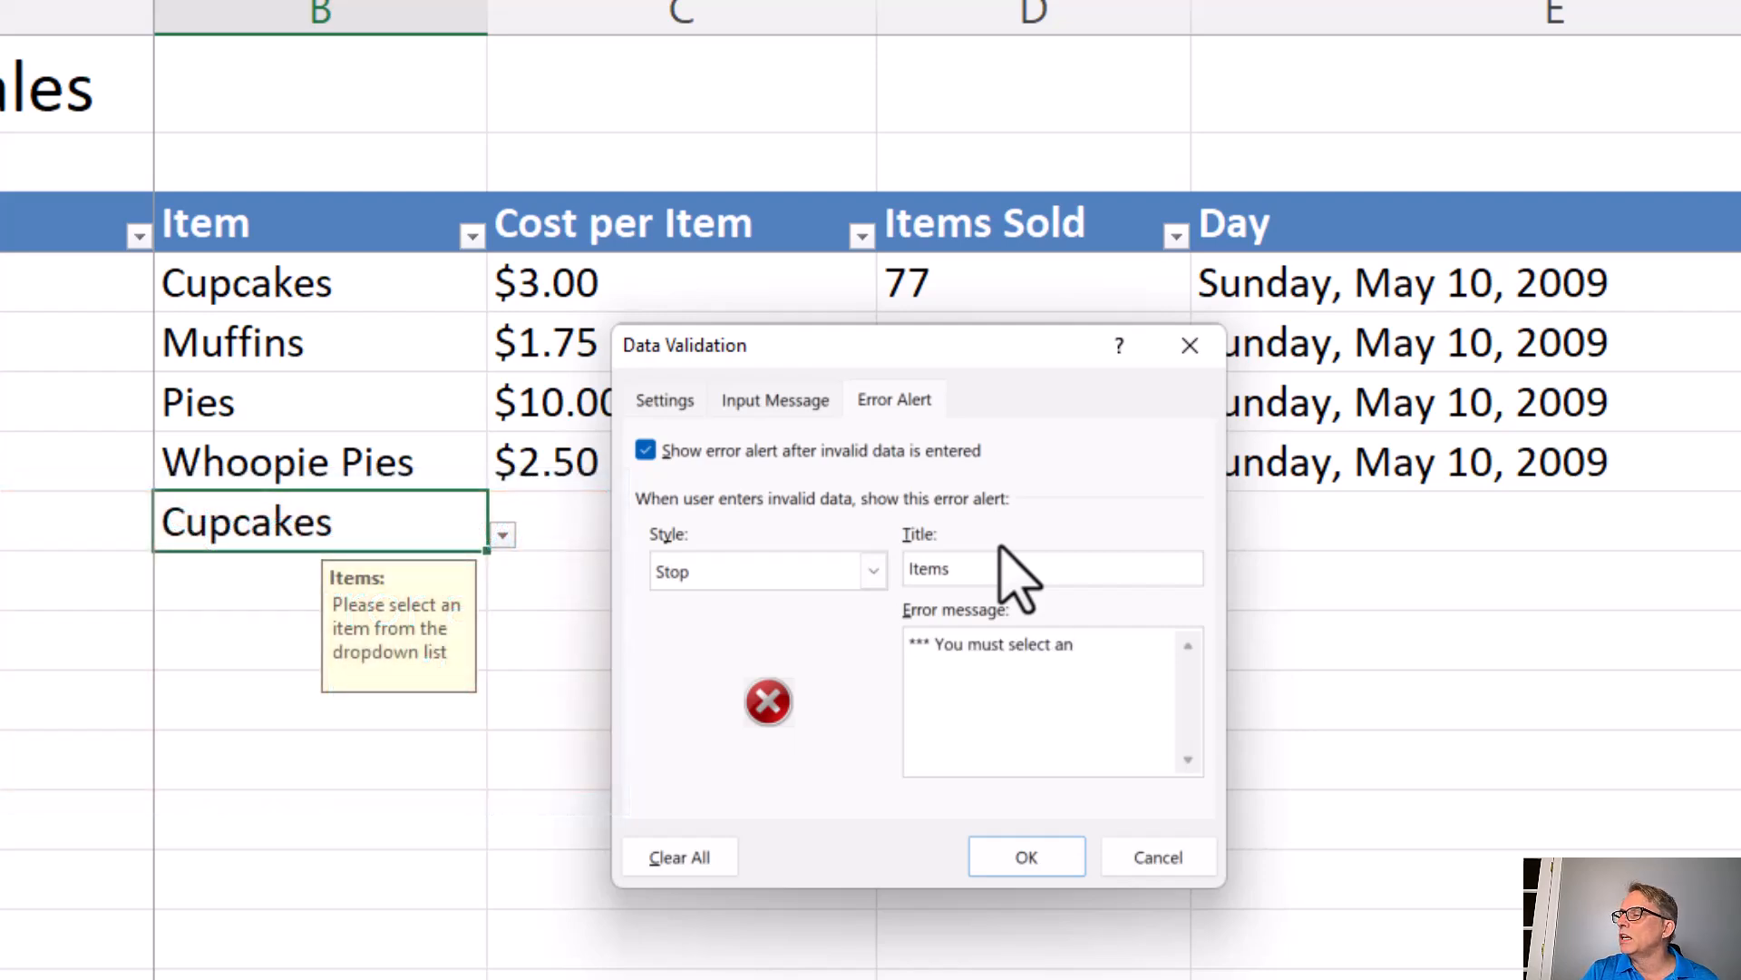
{"action": "type", "text": " item f"}
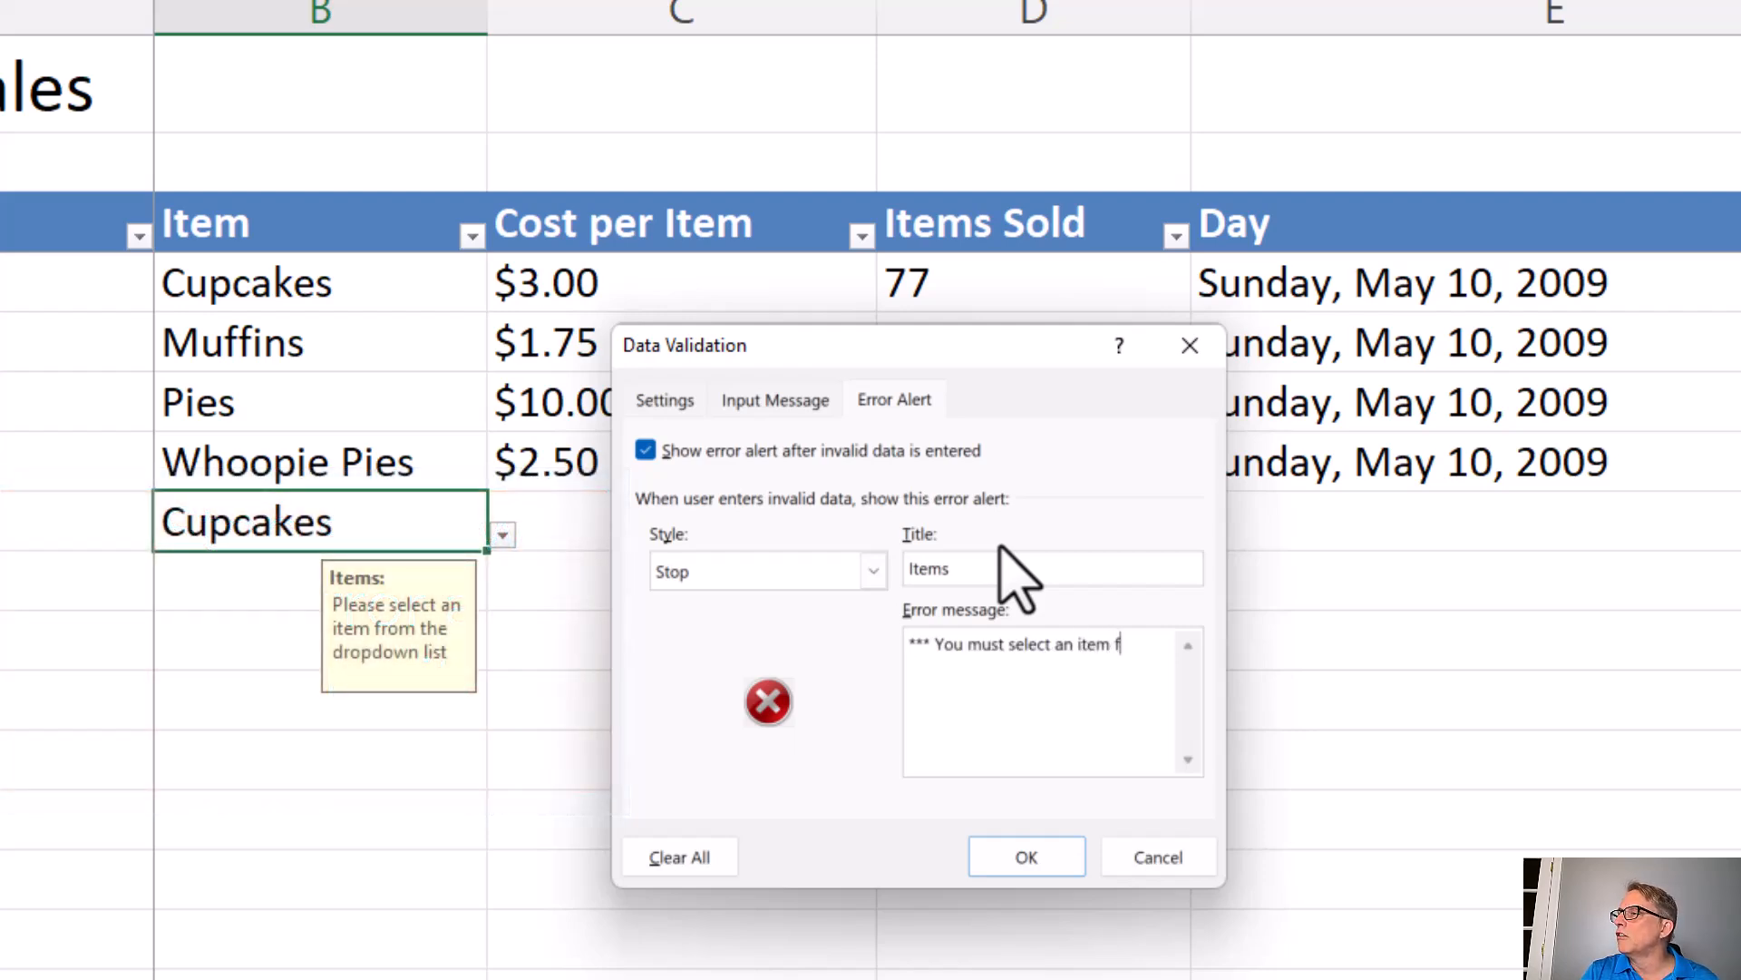
{"action": "type", "text": "rom the dro"}
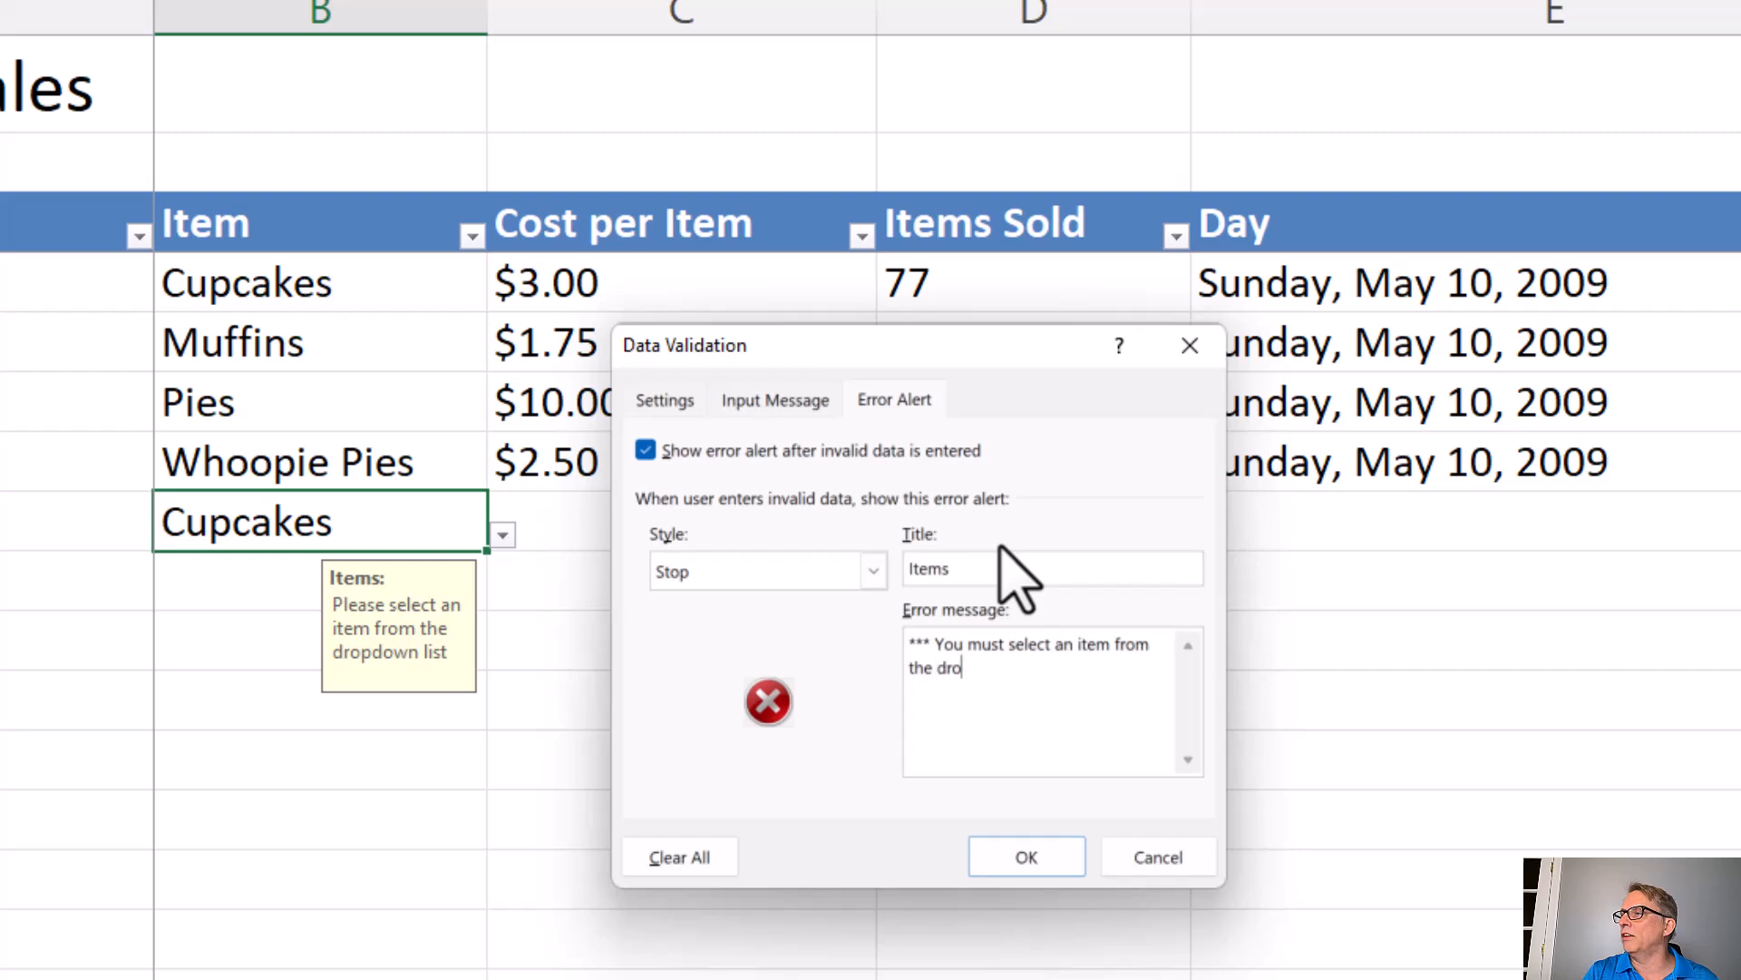
{"action": "type", "text": "pdown."}
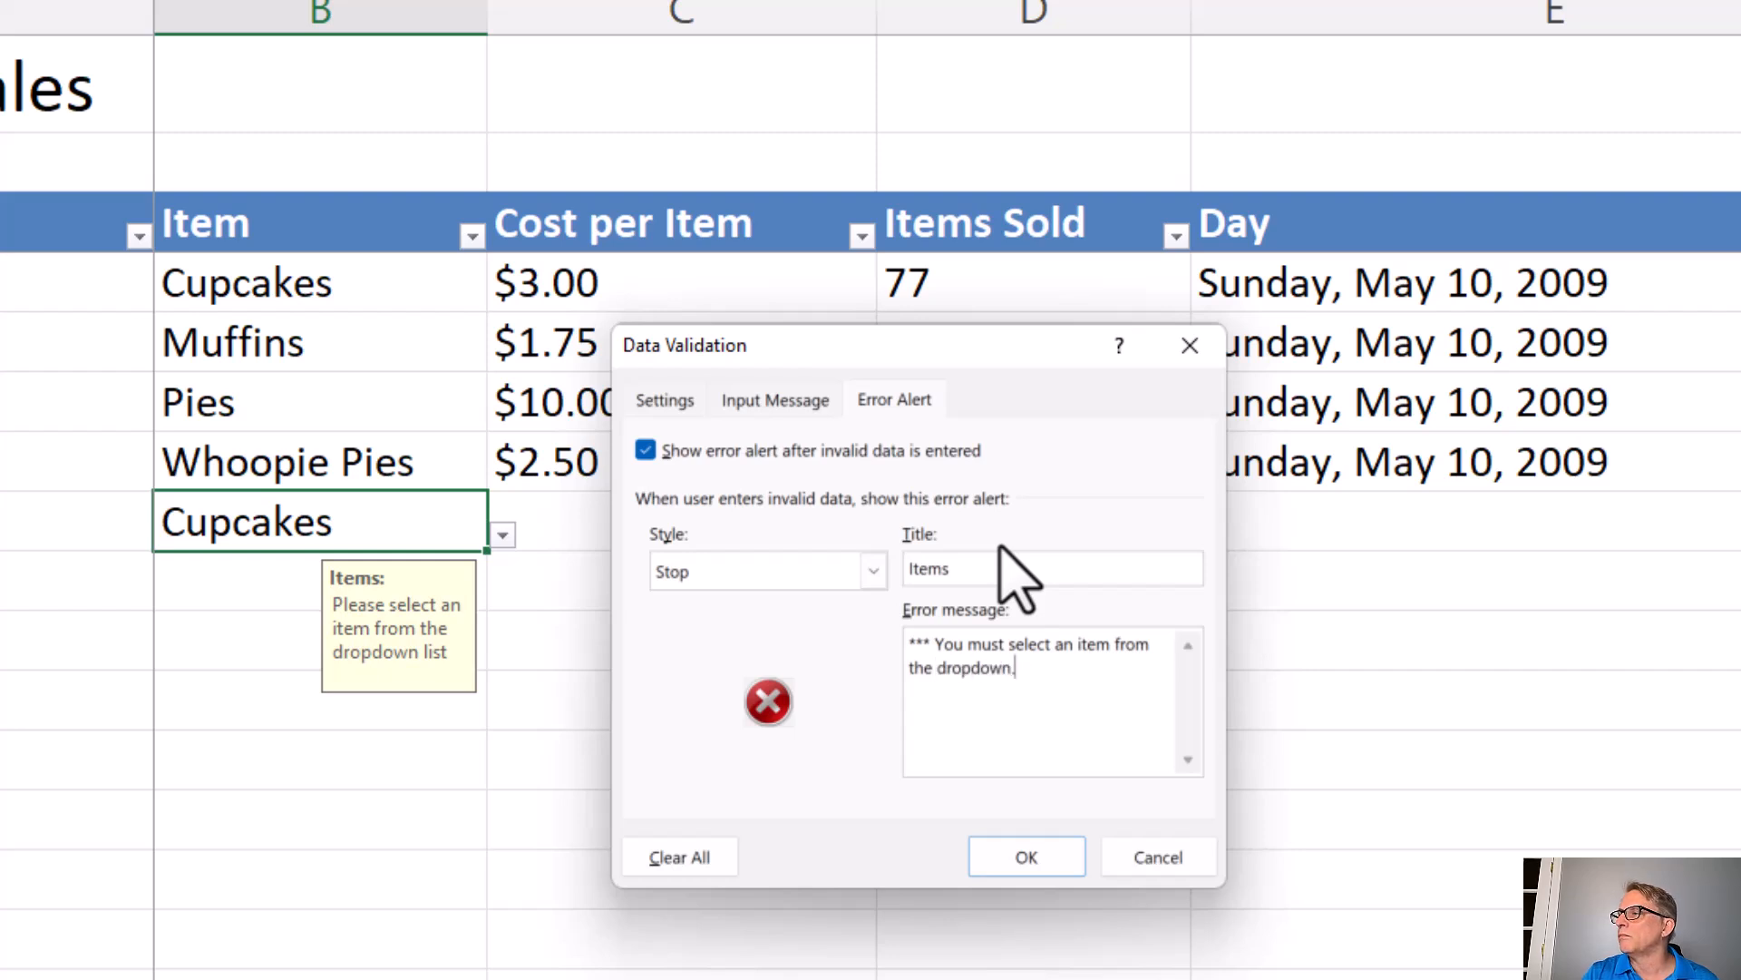
{"action": "left_click", "coordinate": [1028, 859]}
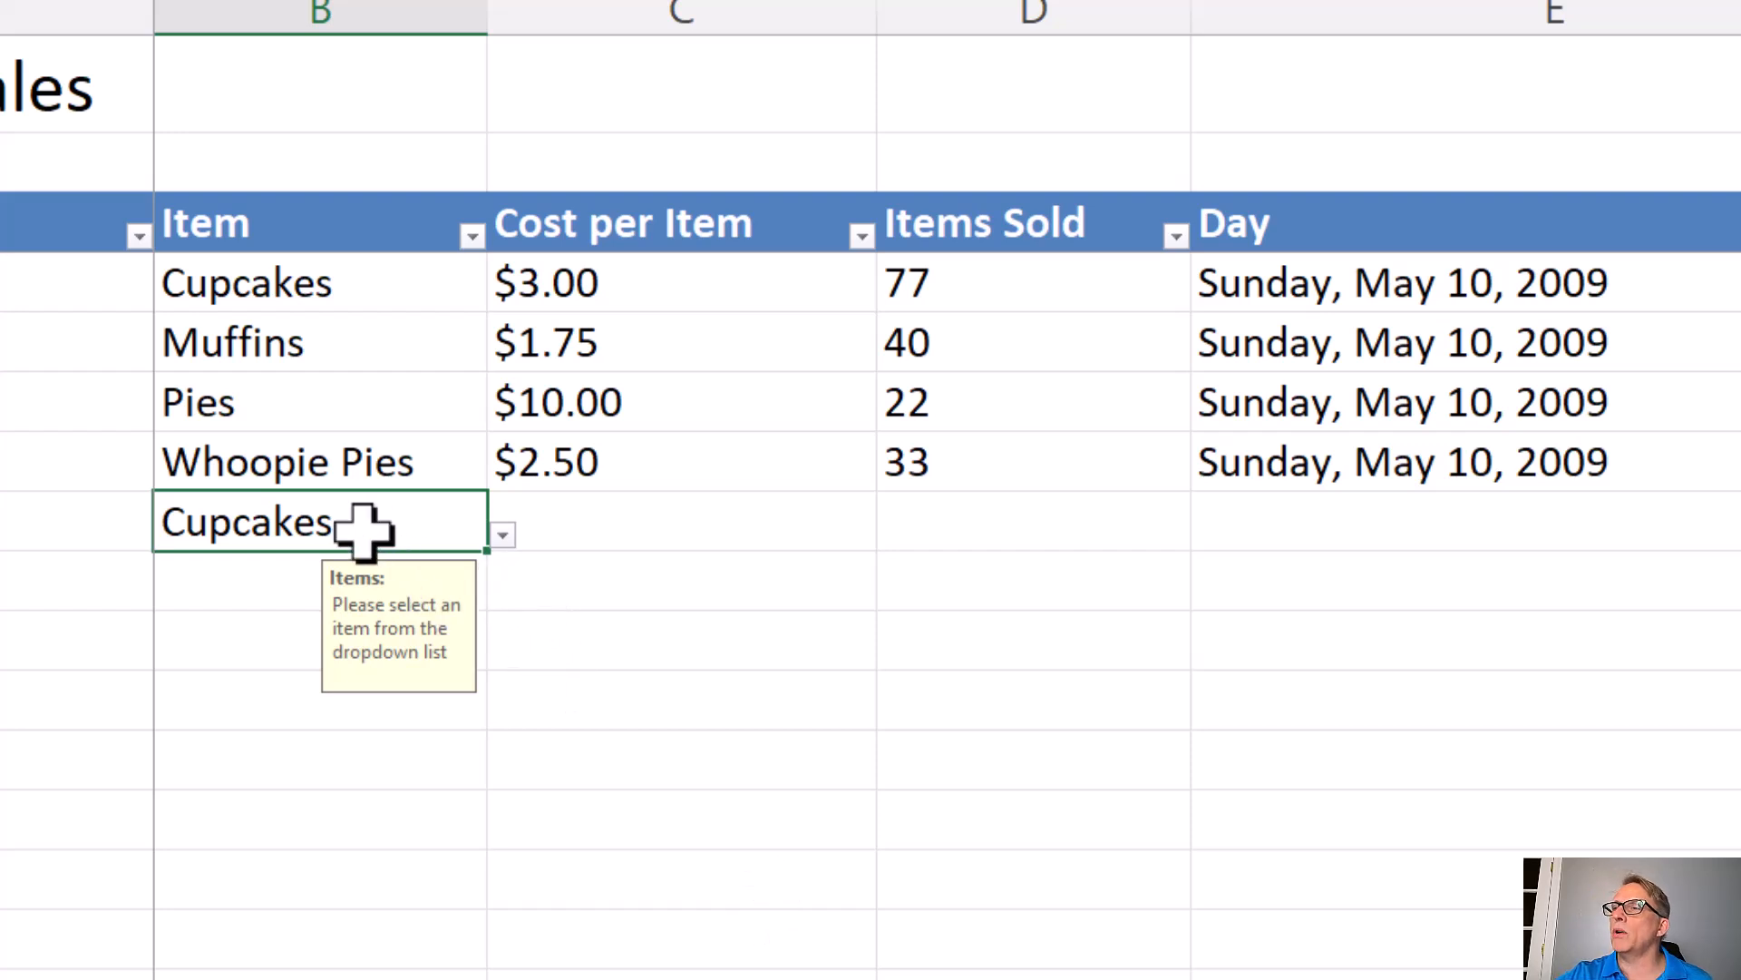
Step: Test the custom Stop alert by entering apples in B130, and cancel the entry
{"action": "type", "text": "apples"}
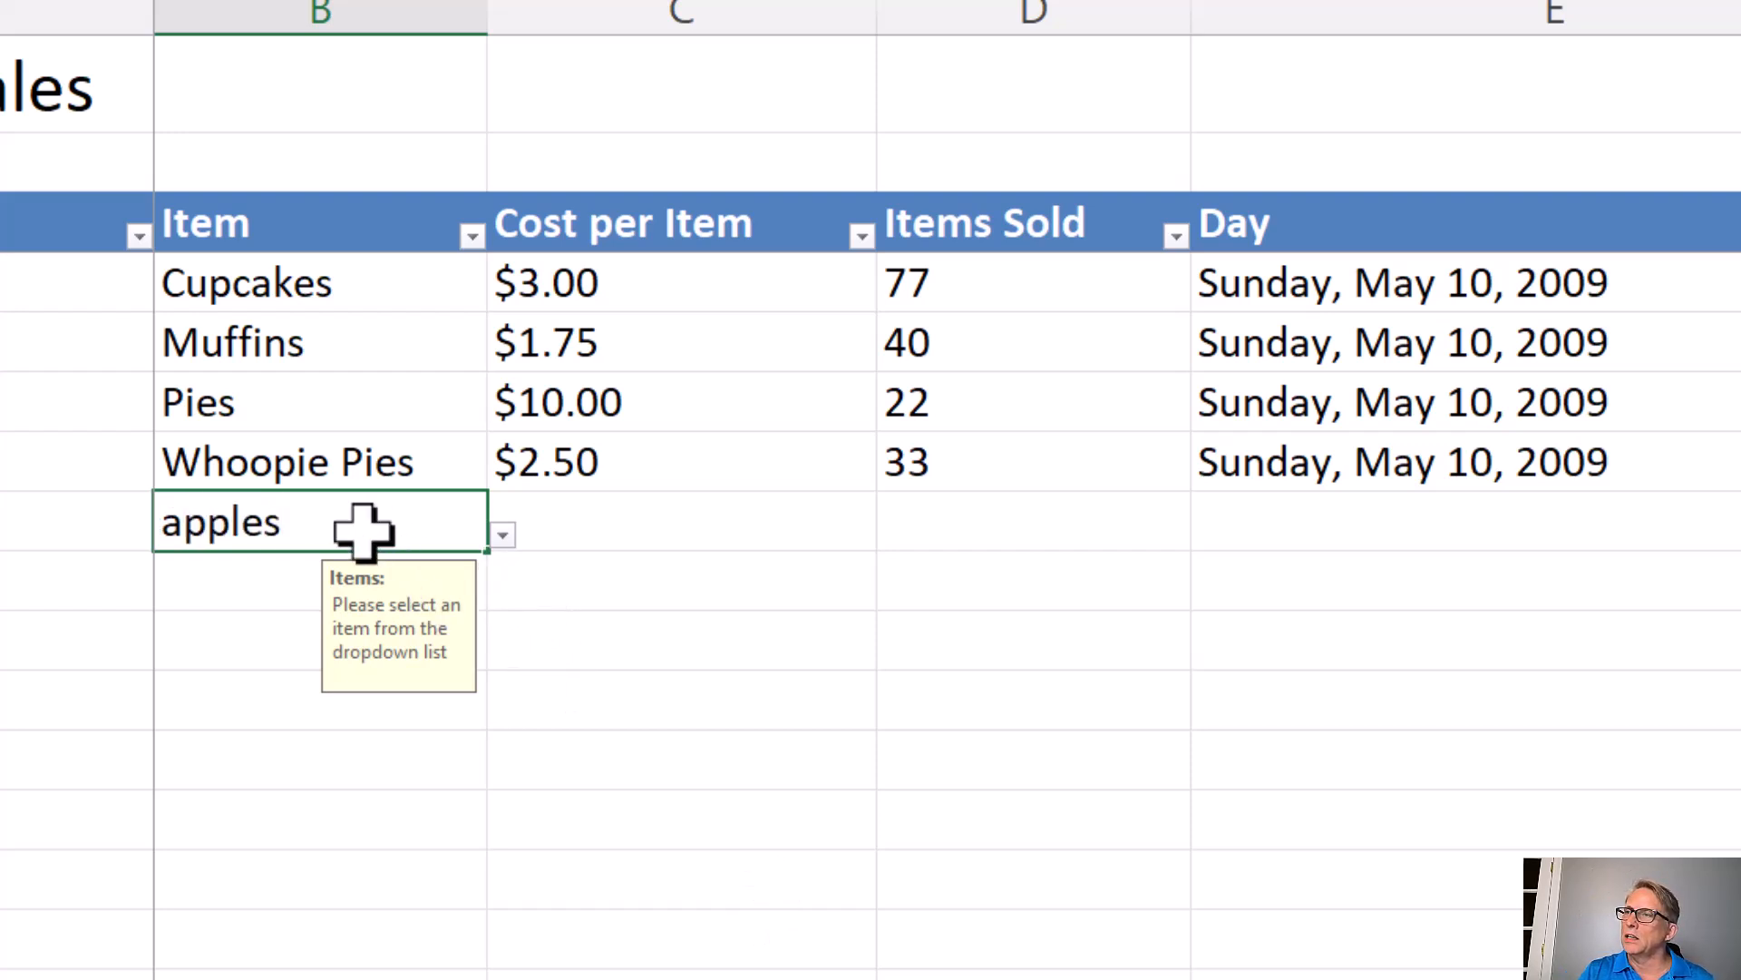
{"action": "key", "text": "Return"}
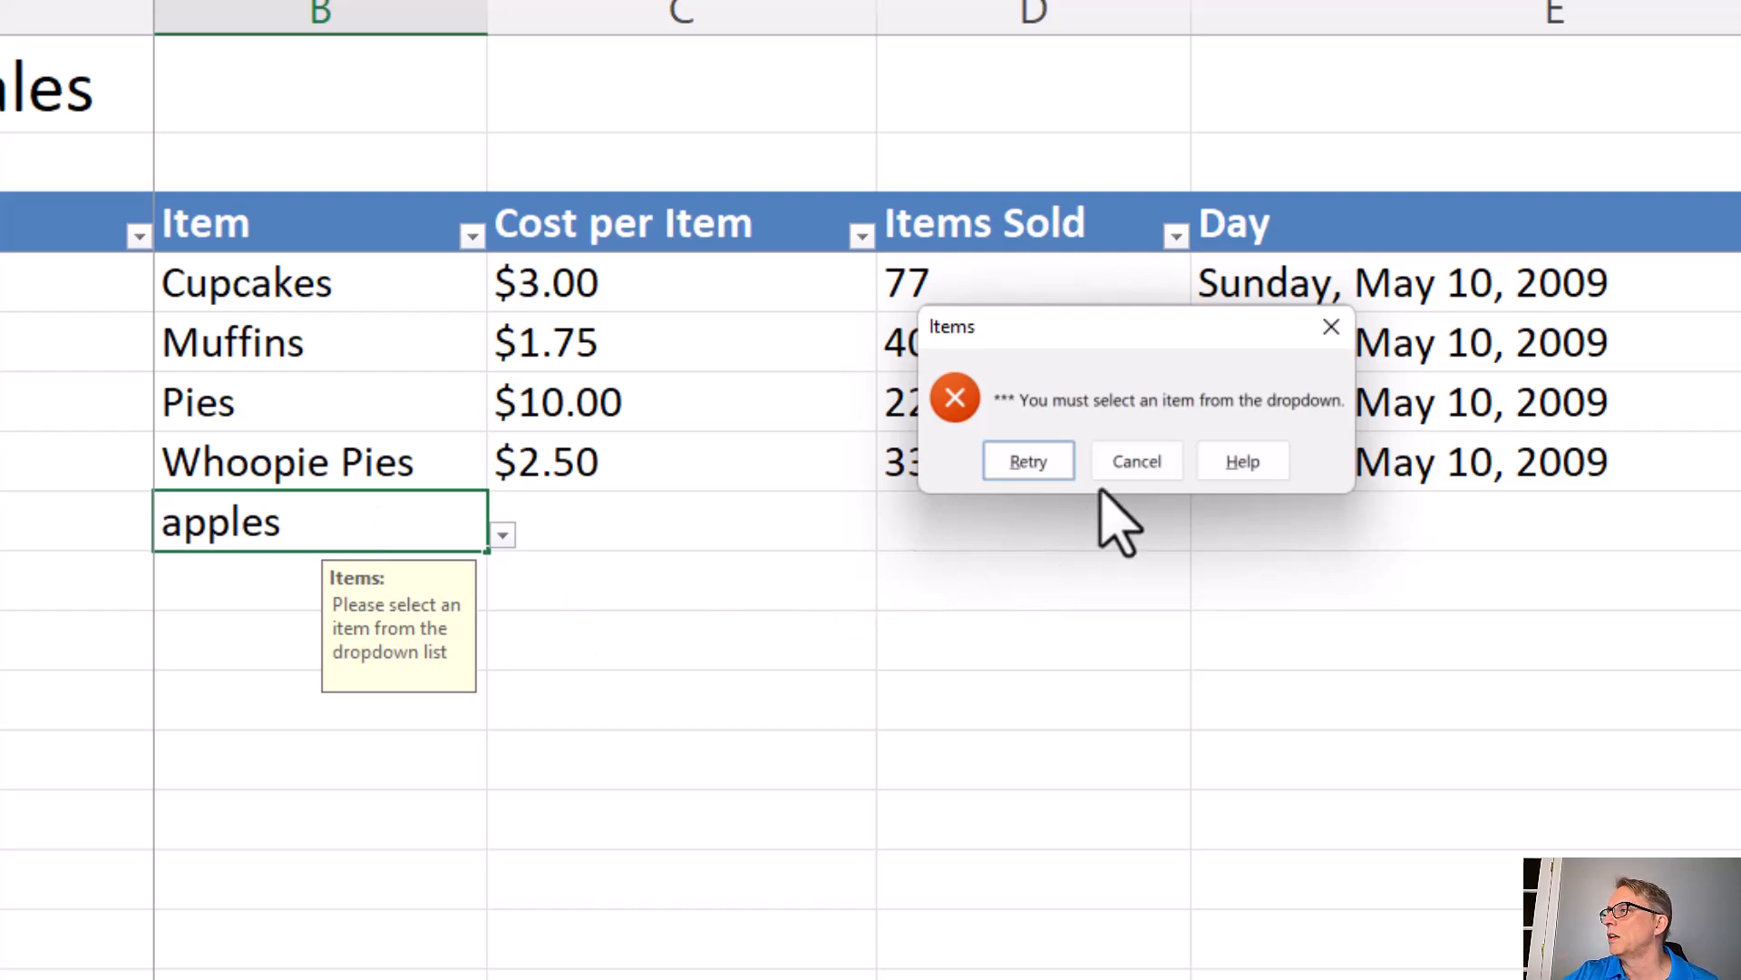
{"action": "left_click", "coordinate": [1138, 463]}
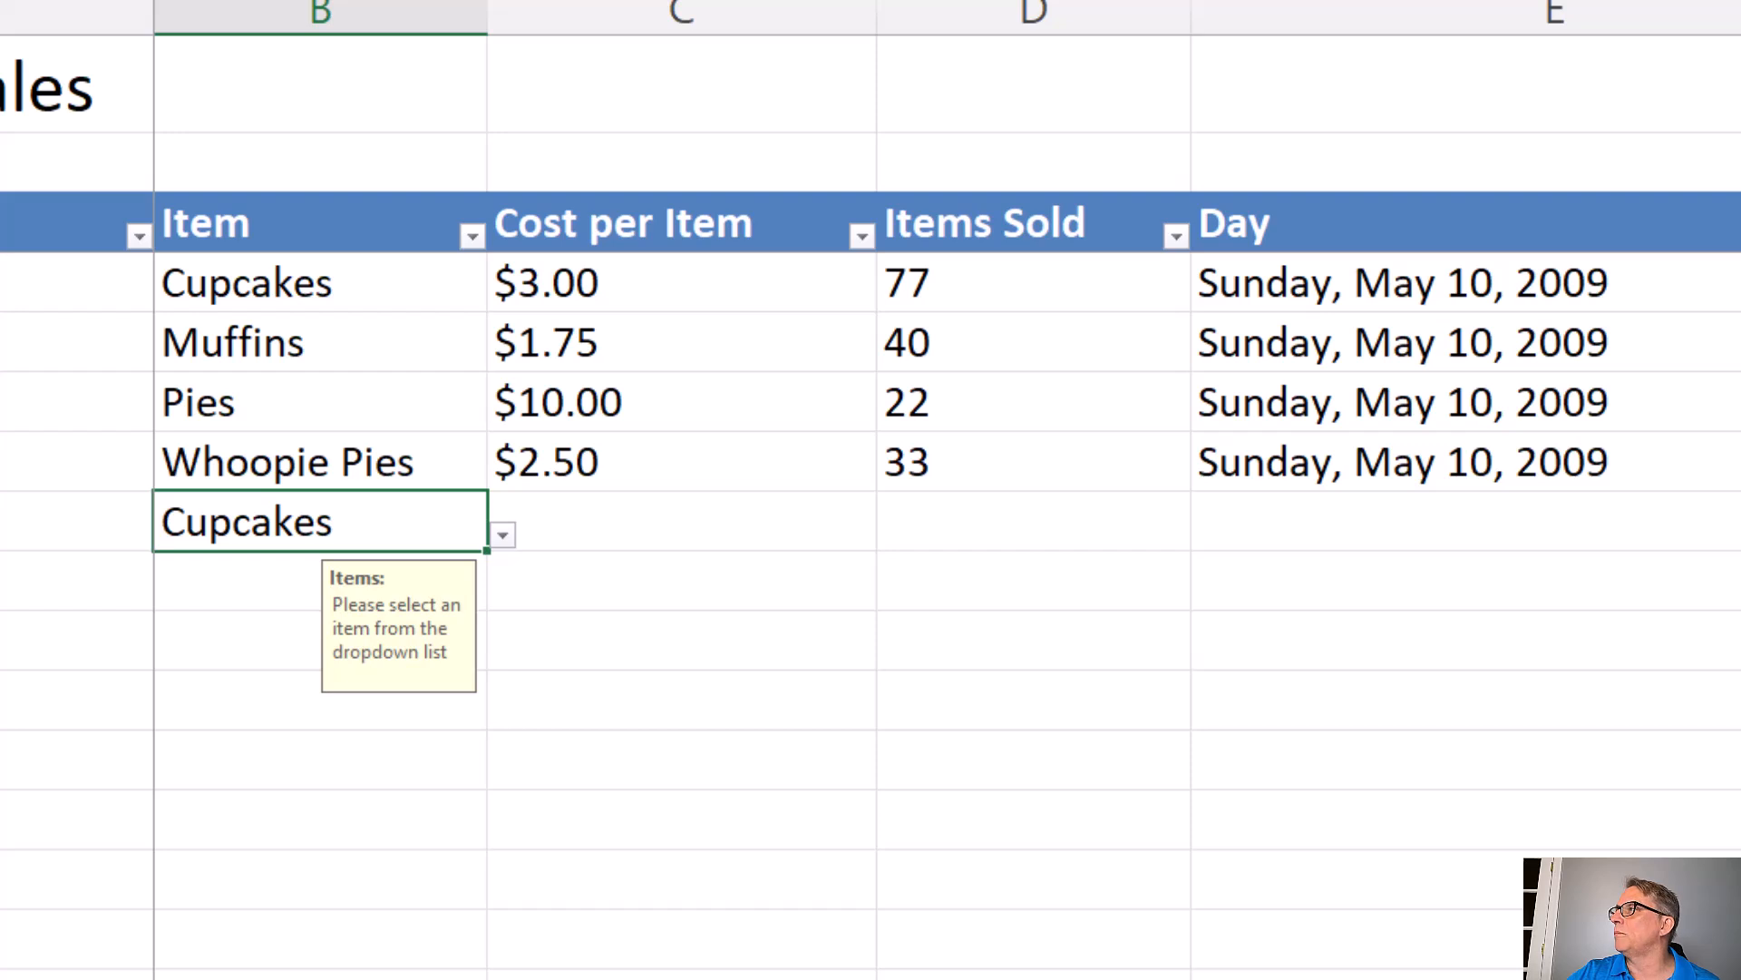
Step: Reopen the validation rule for B130 and change its error alert style to Warning
{"action": "left_click_drag", "start_coordinate": [903, 344], "coordinate": [856, 280]}
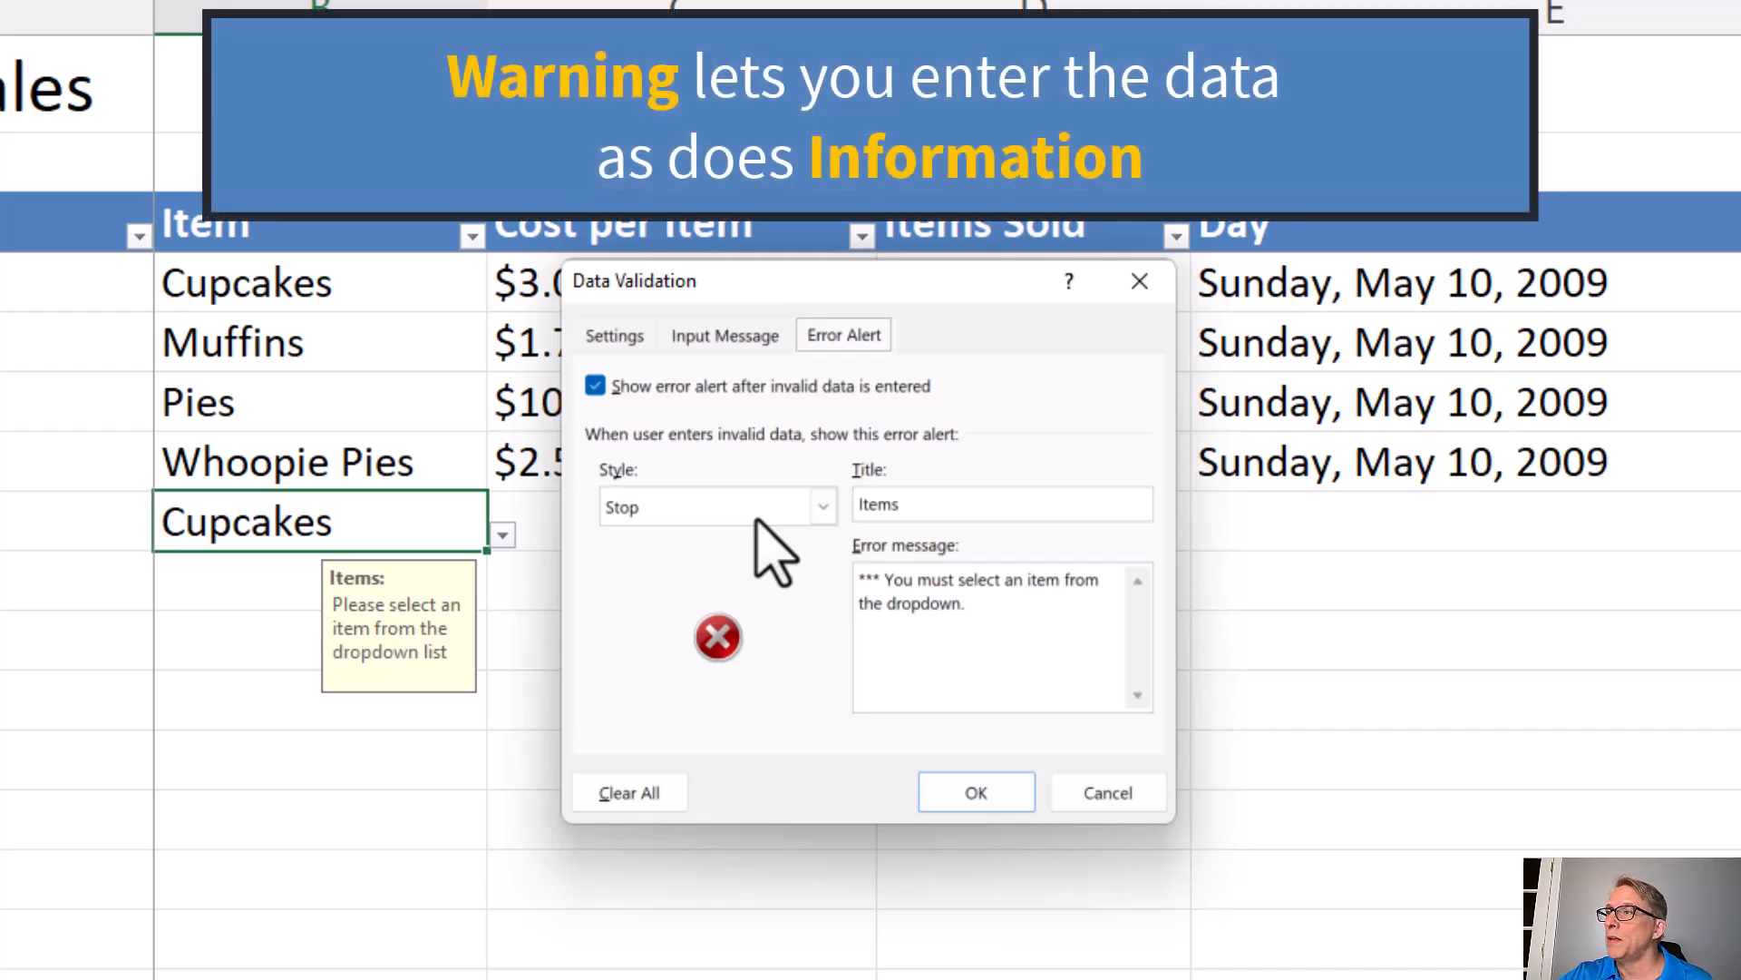
{"action": "left_click", "coordinate": [823, 508]}
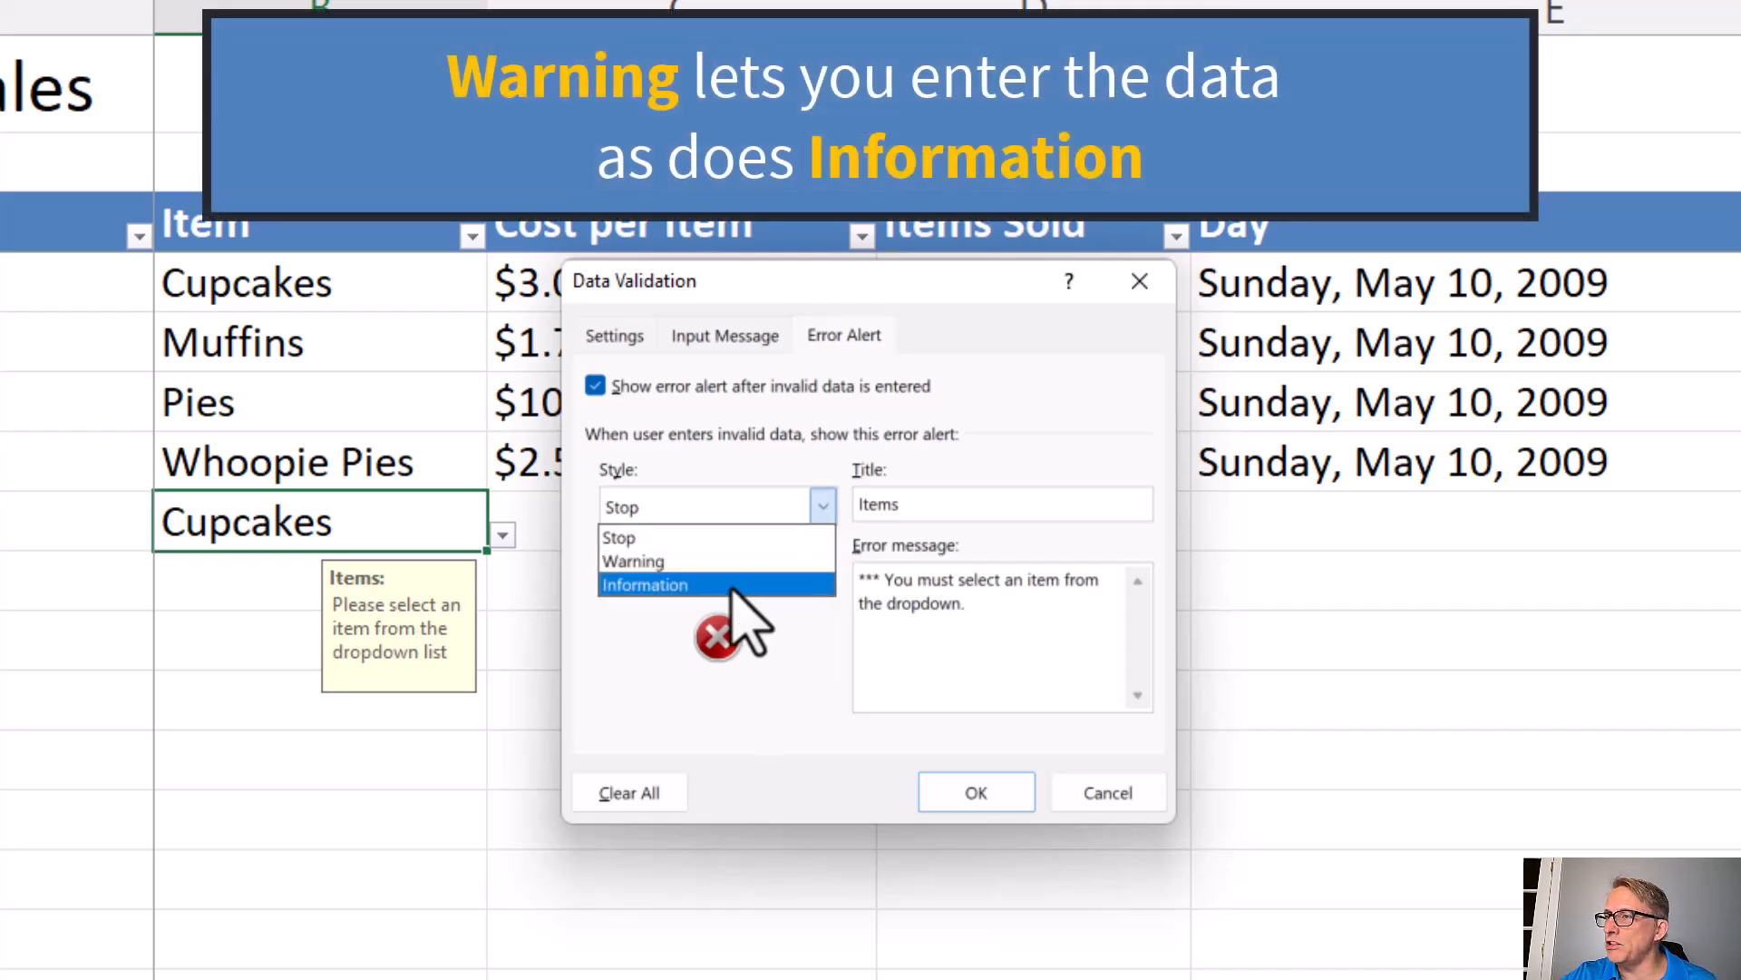
{"action": "left_click", "coordinate": [715, 560]}
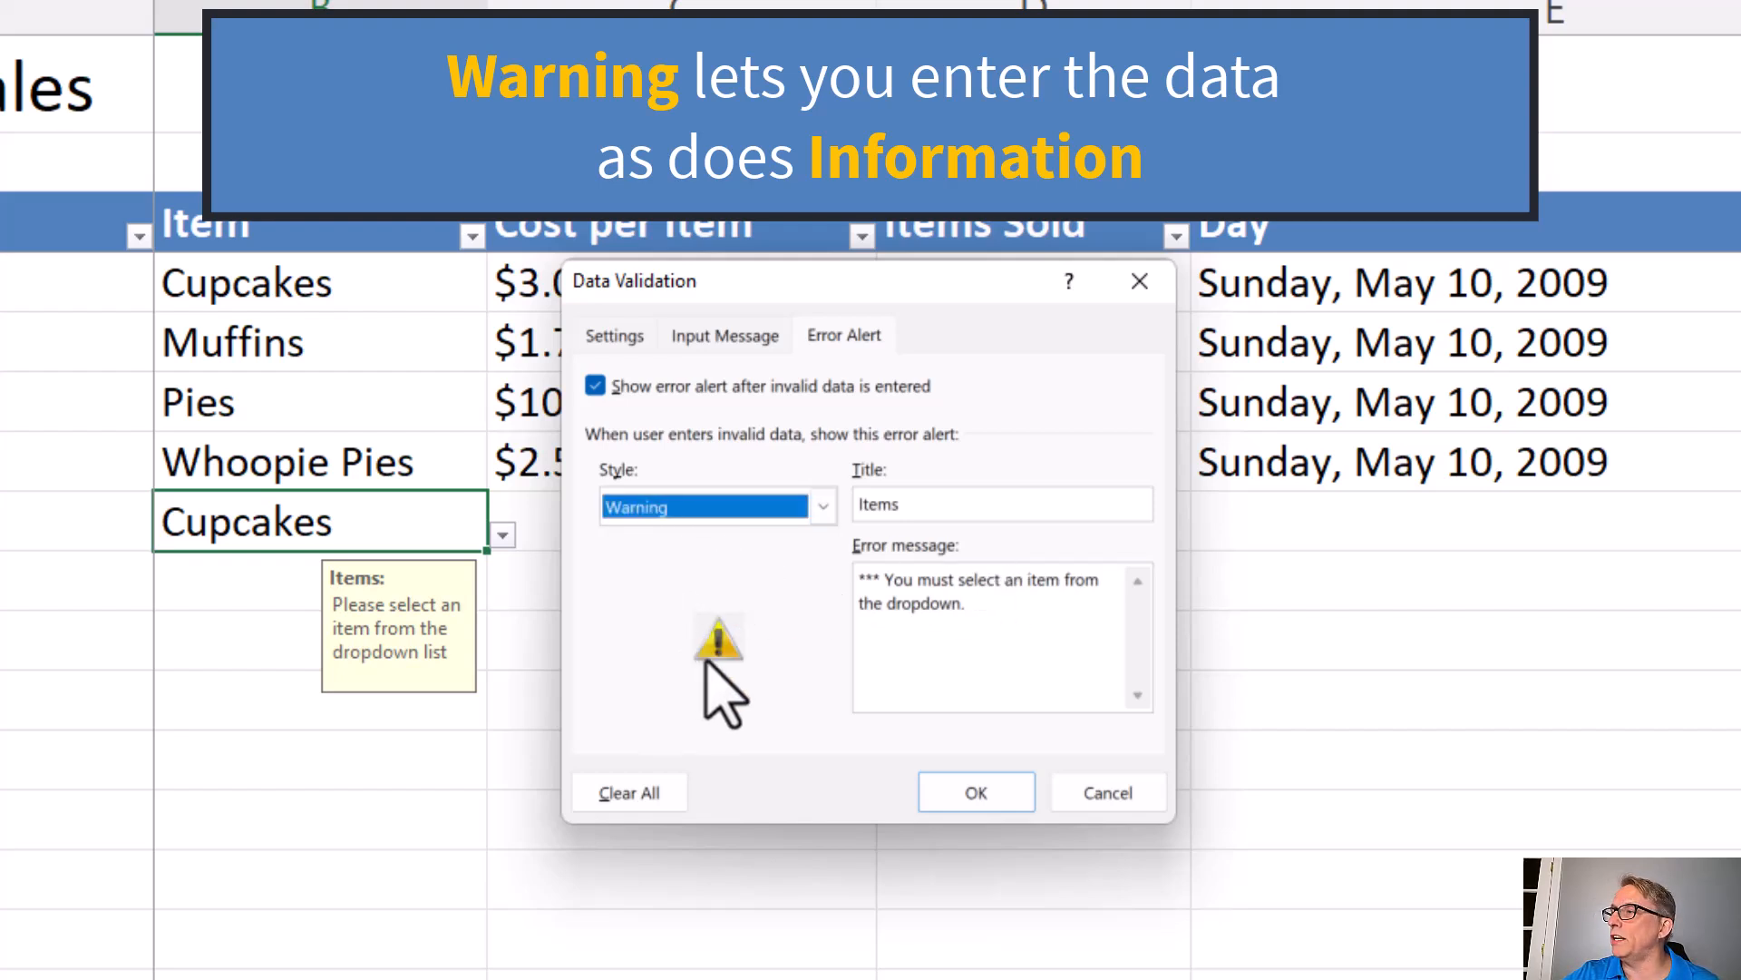
Step: Set the error message to "You entered an item that is not in the drop down. Are you sure you want to add it?" and apply it
{"action": "left_click_drag", "start_coordinate": [1008, 637], "coordinate": [728, 588]}
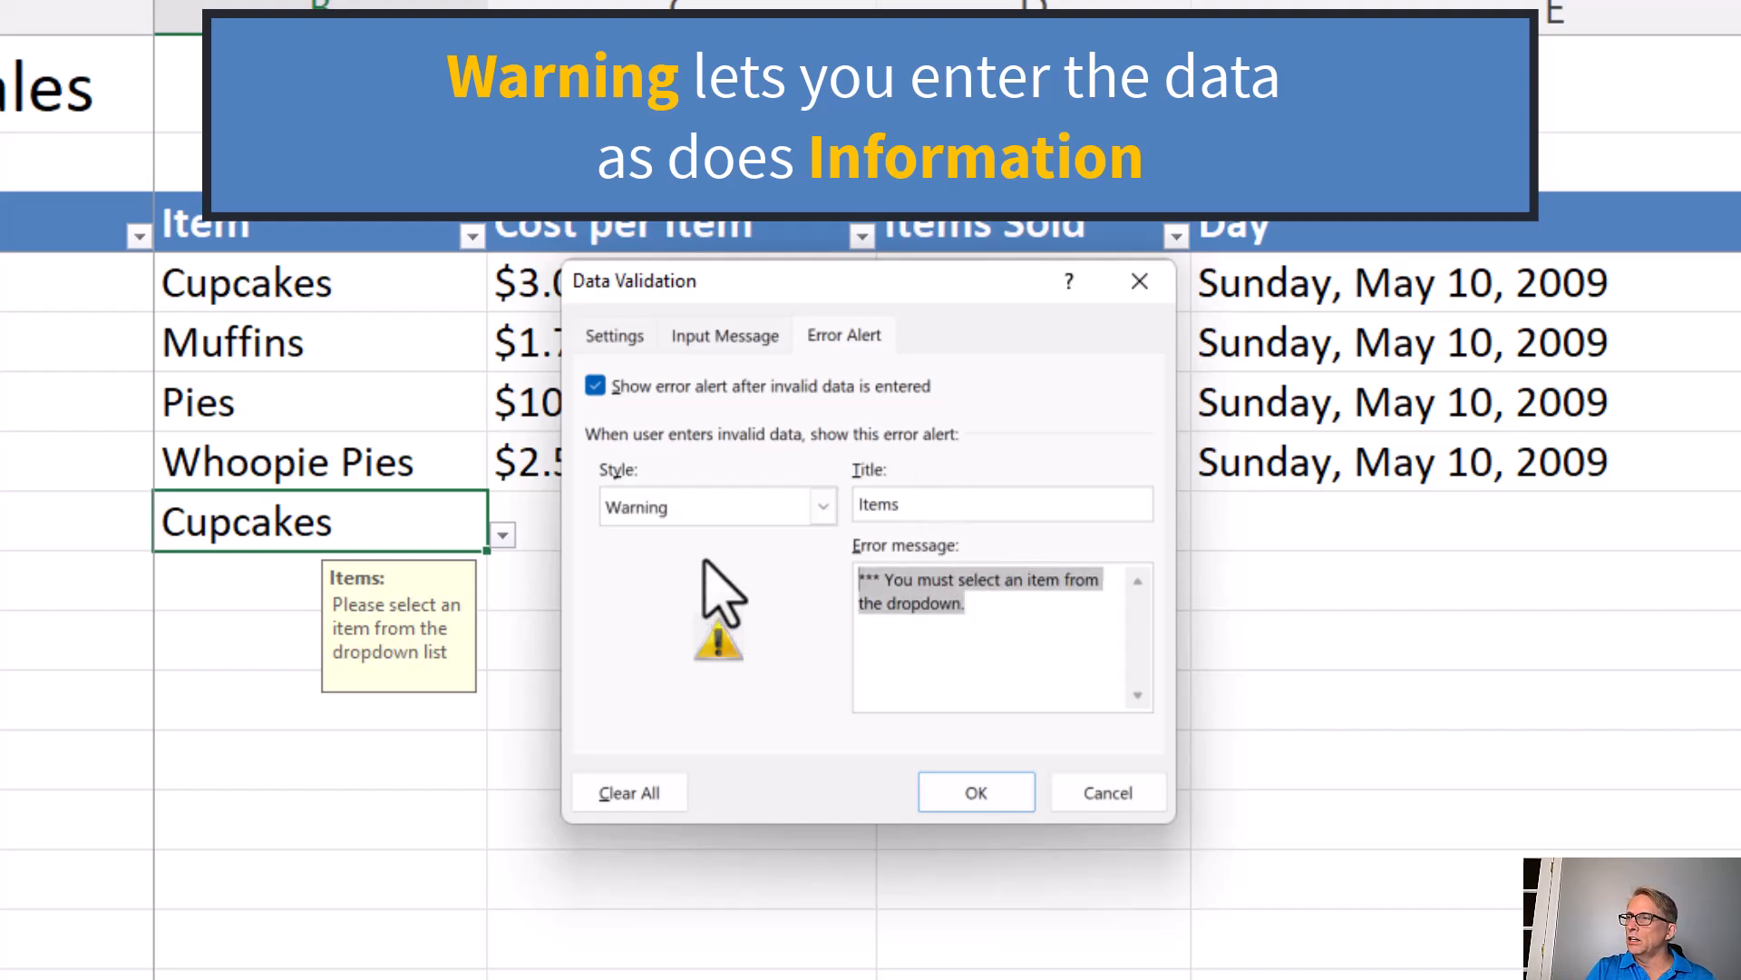
{"action": "type", "text": "You enter"}
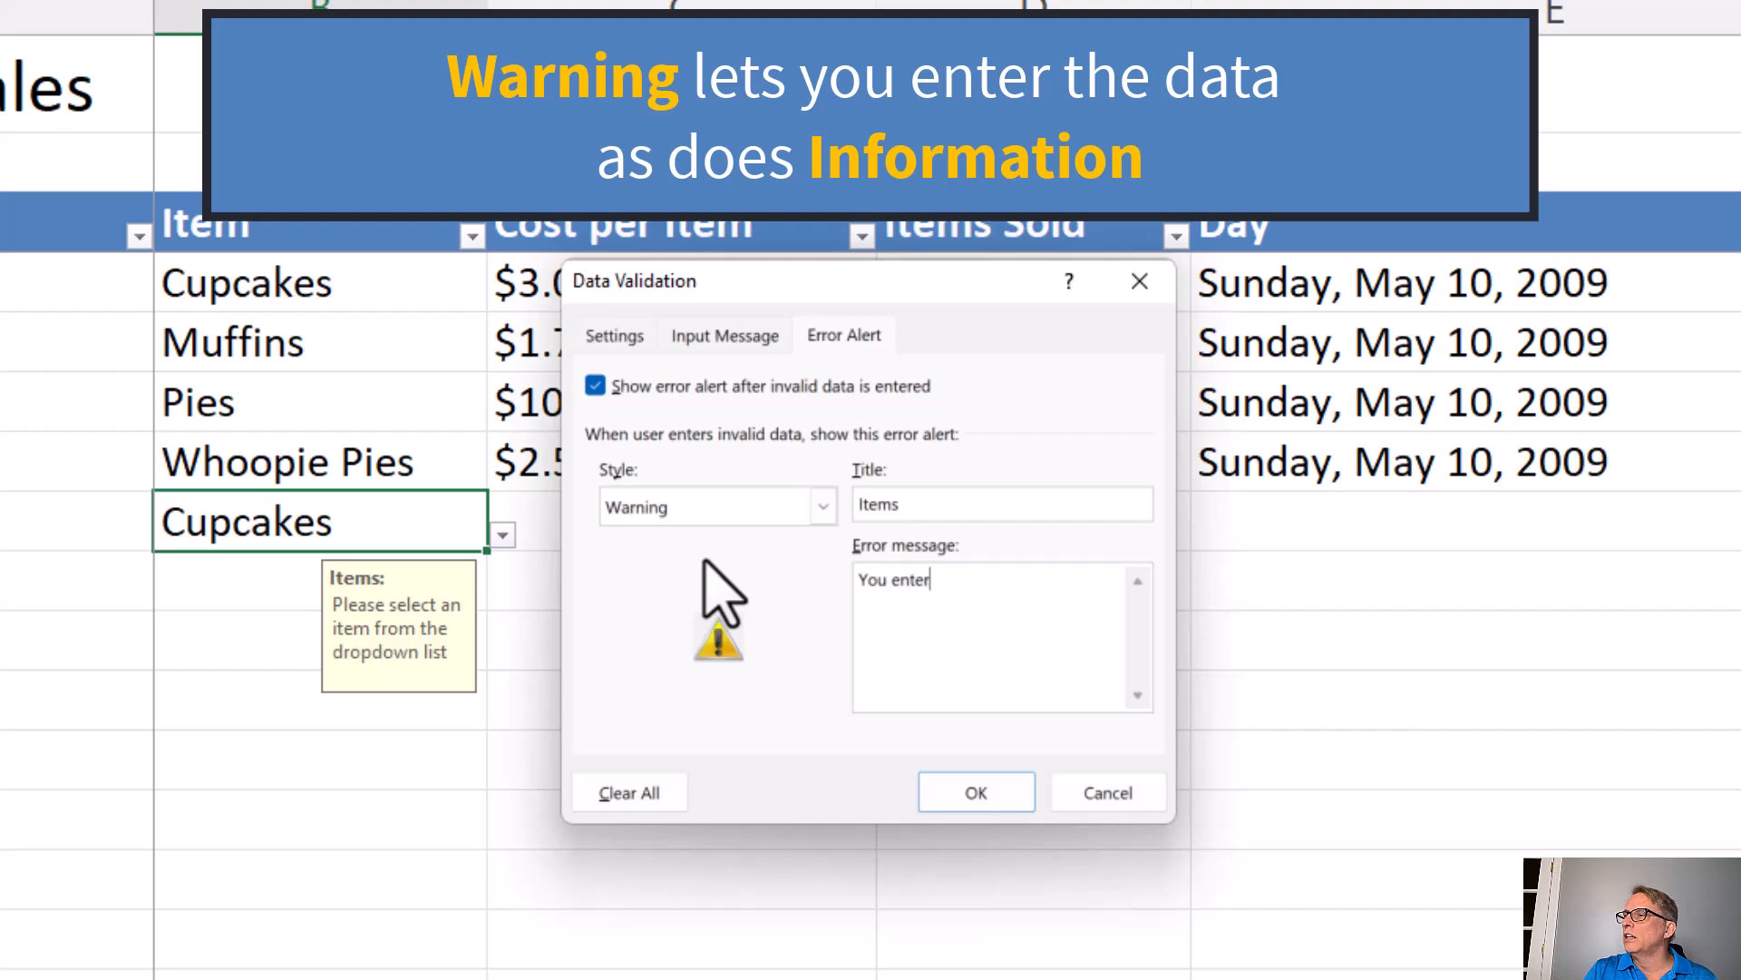
{"action": "type", "text": "ed an item that isno"}
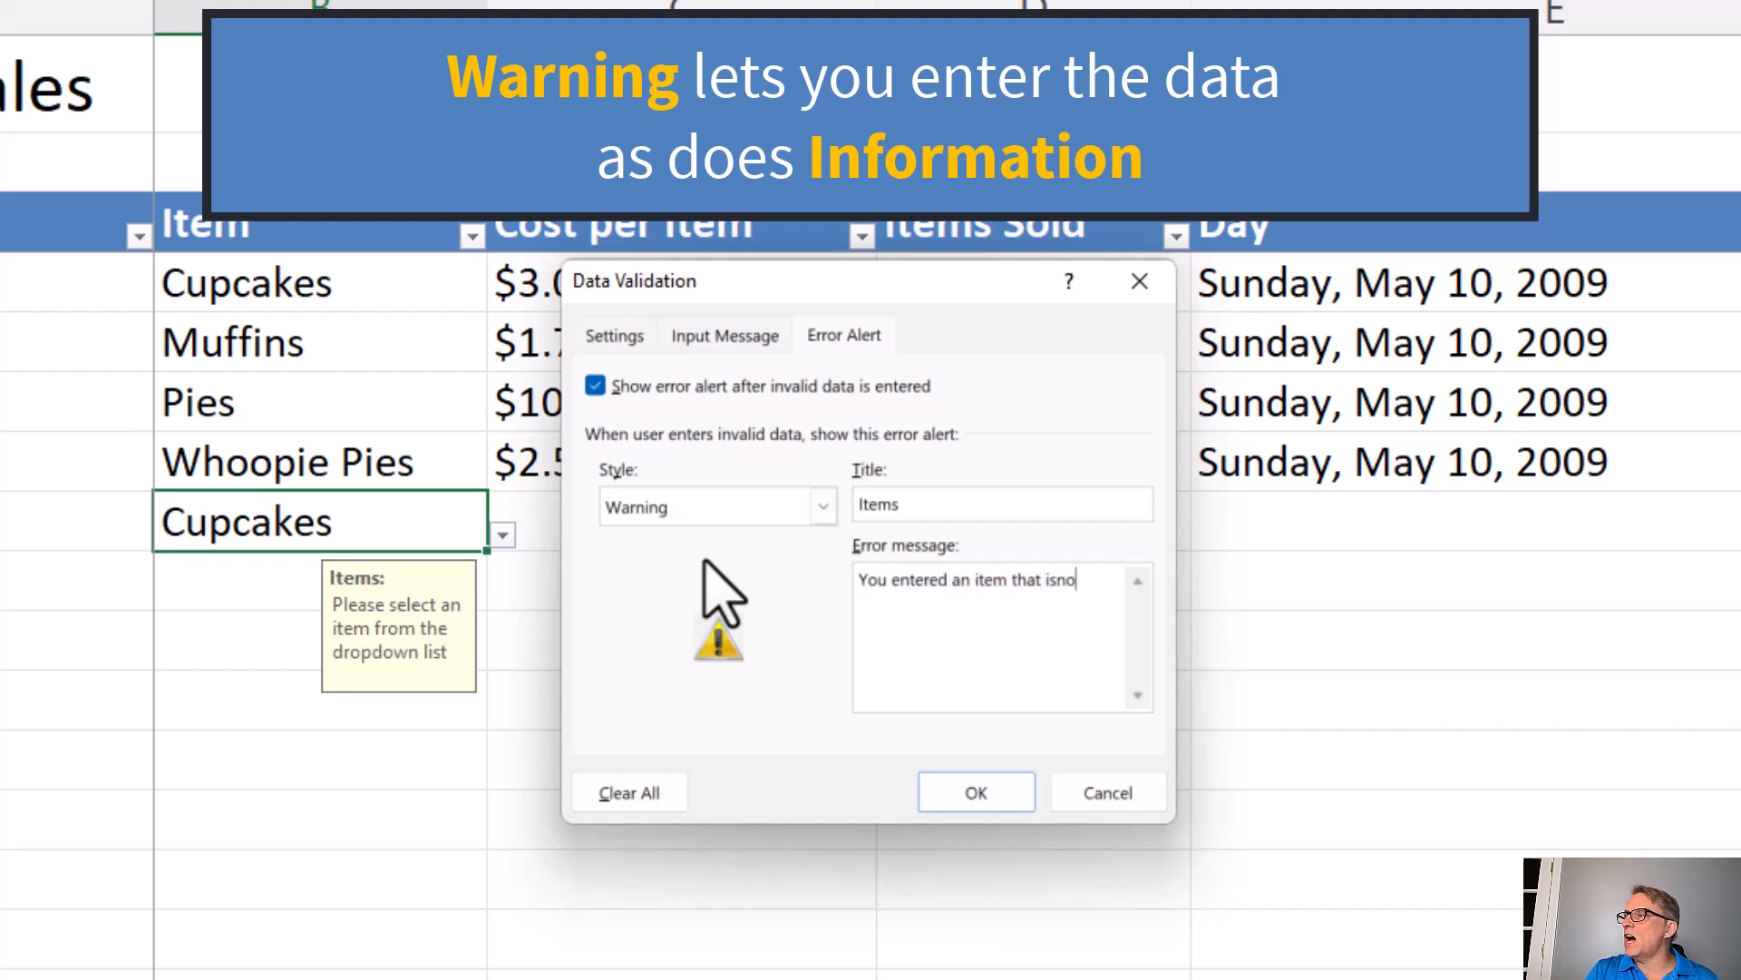
{"action": "key", "text": "BackSpace"}
{"action": "key", "text": "BackSpace"}
{"action": "type", "text": "not in "}
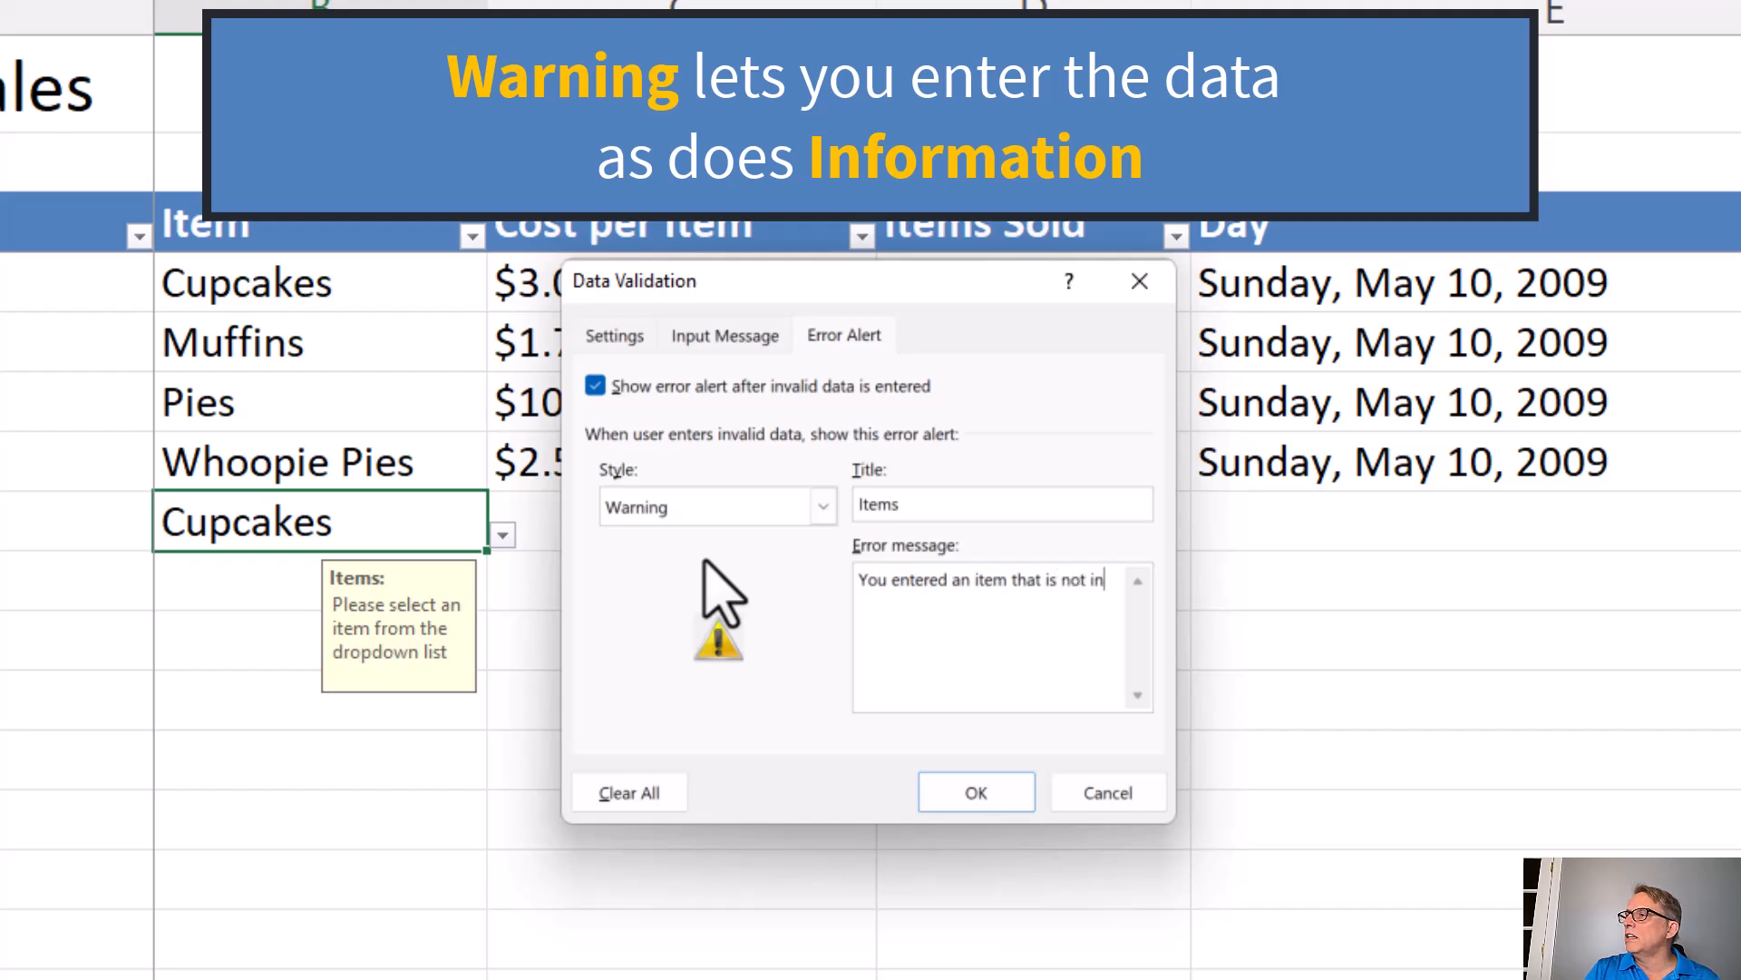
{"action": "type", "text": "the dr"}
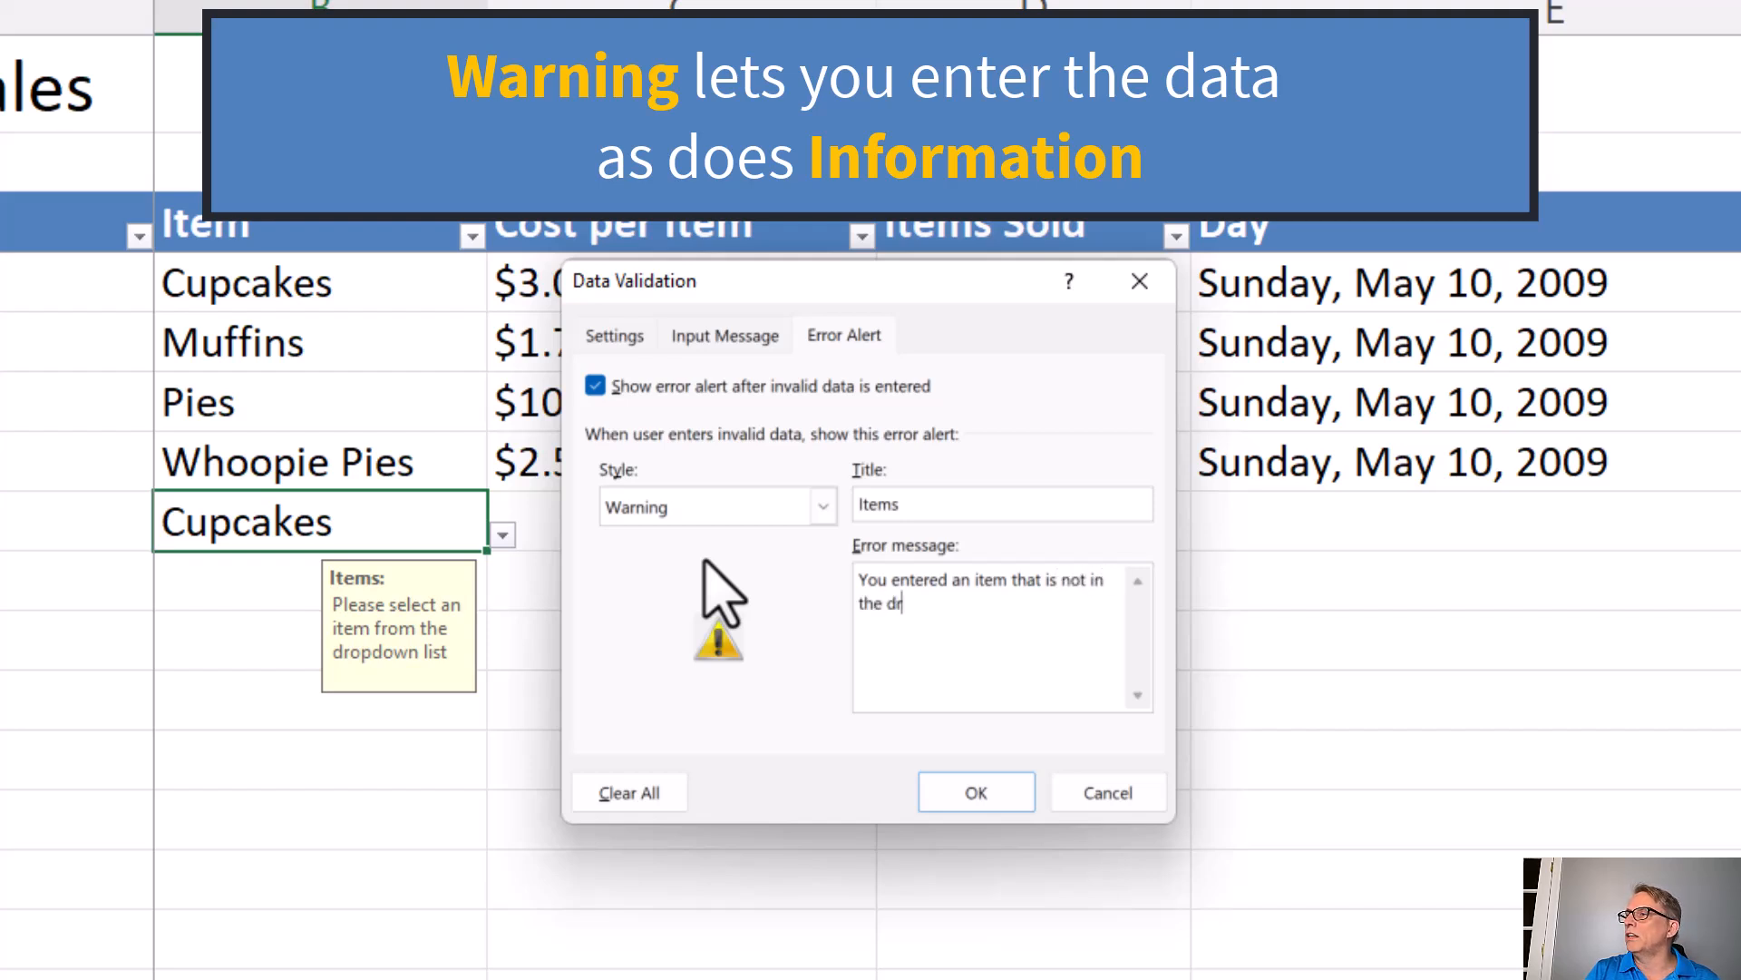
{"action": "type", "text": "op down. "}
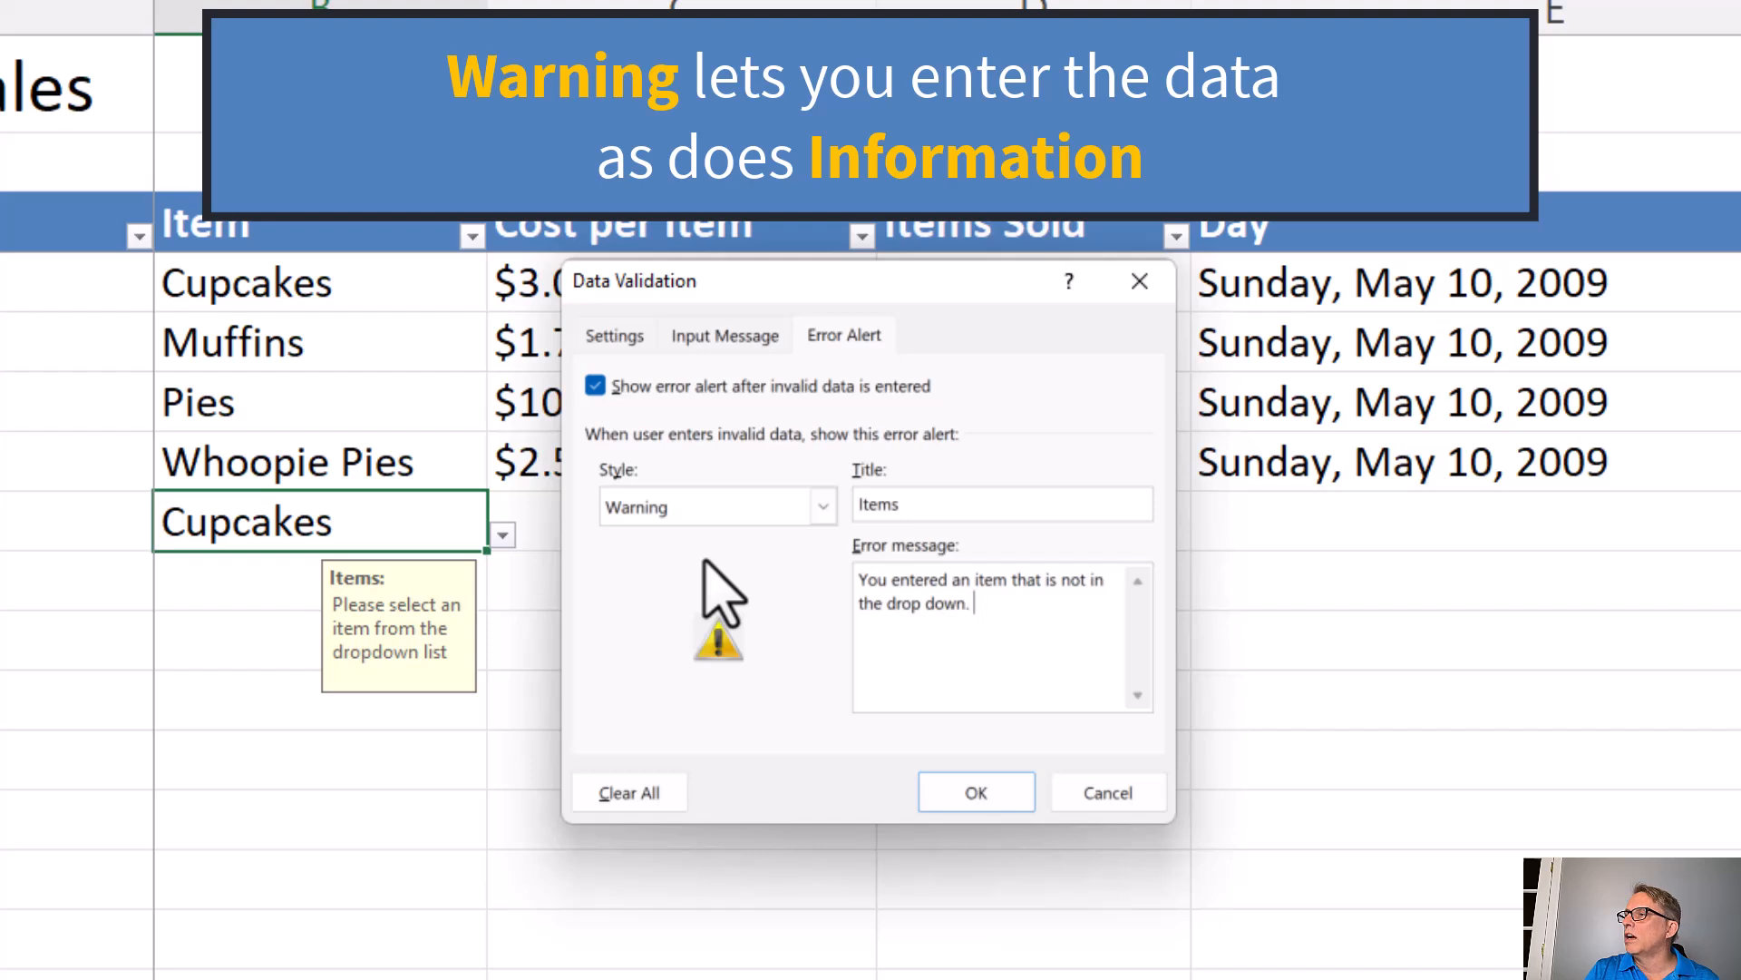
{"action": "type", "text": "Are you s"}
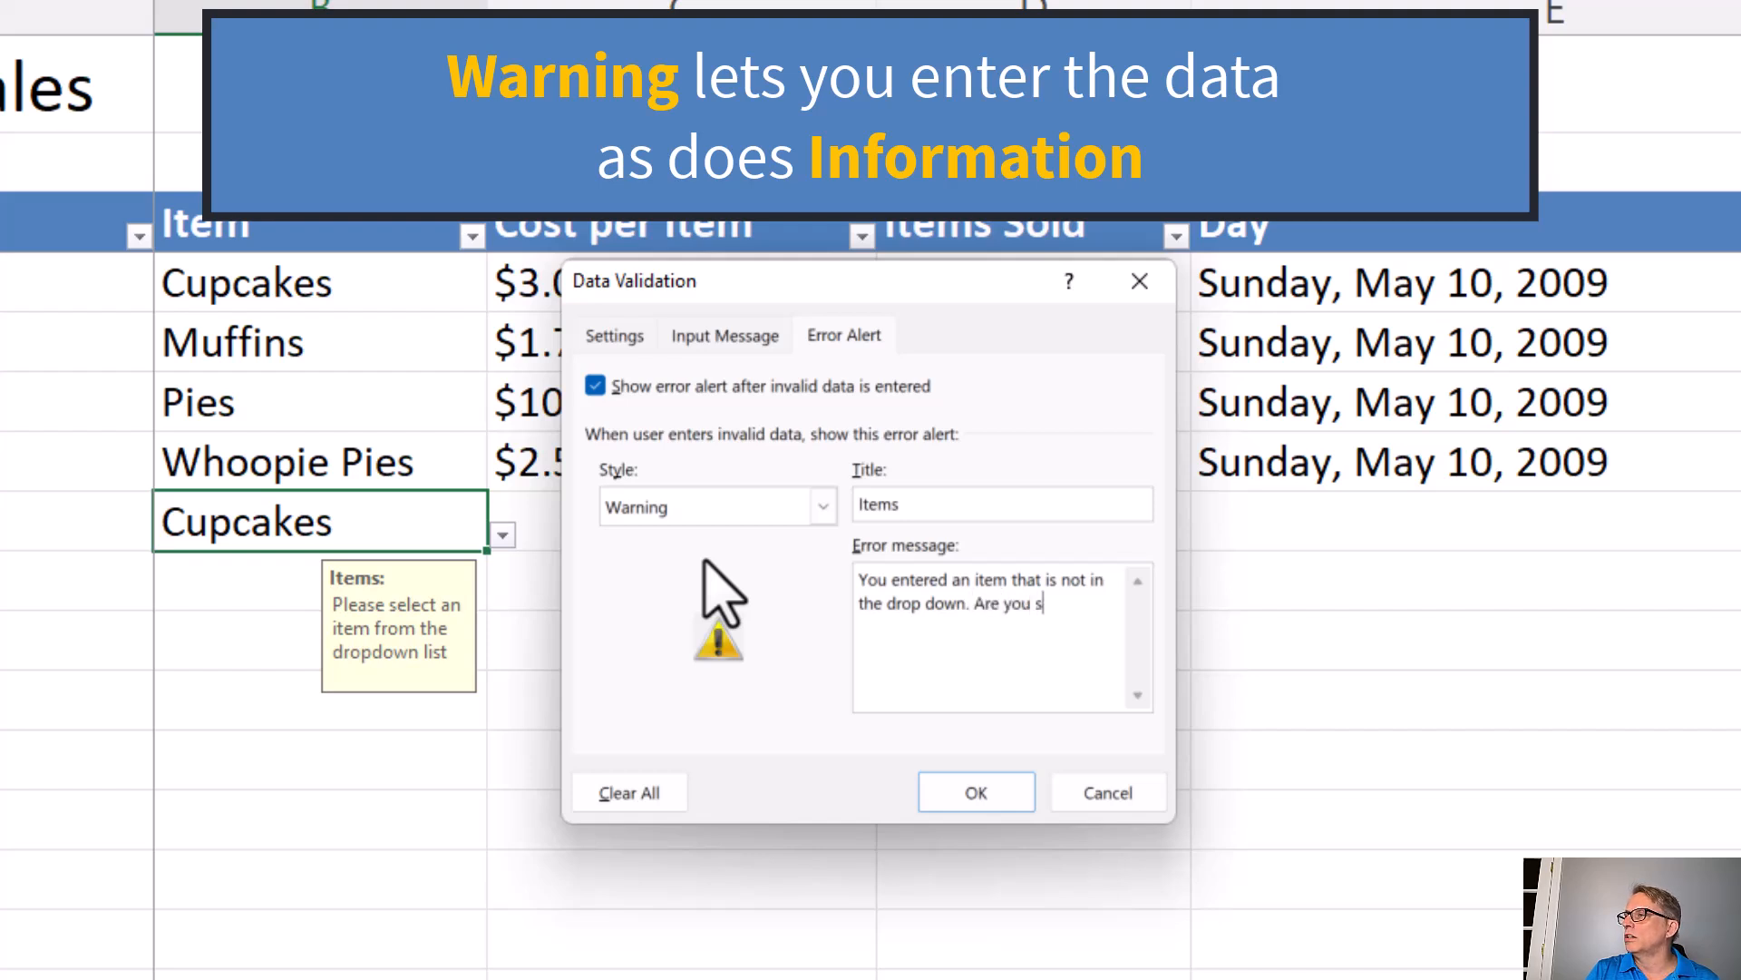
{"action": "type", "text": "ure you "}
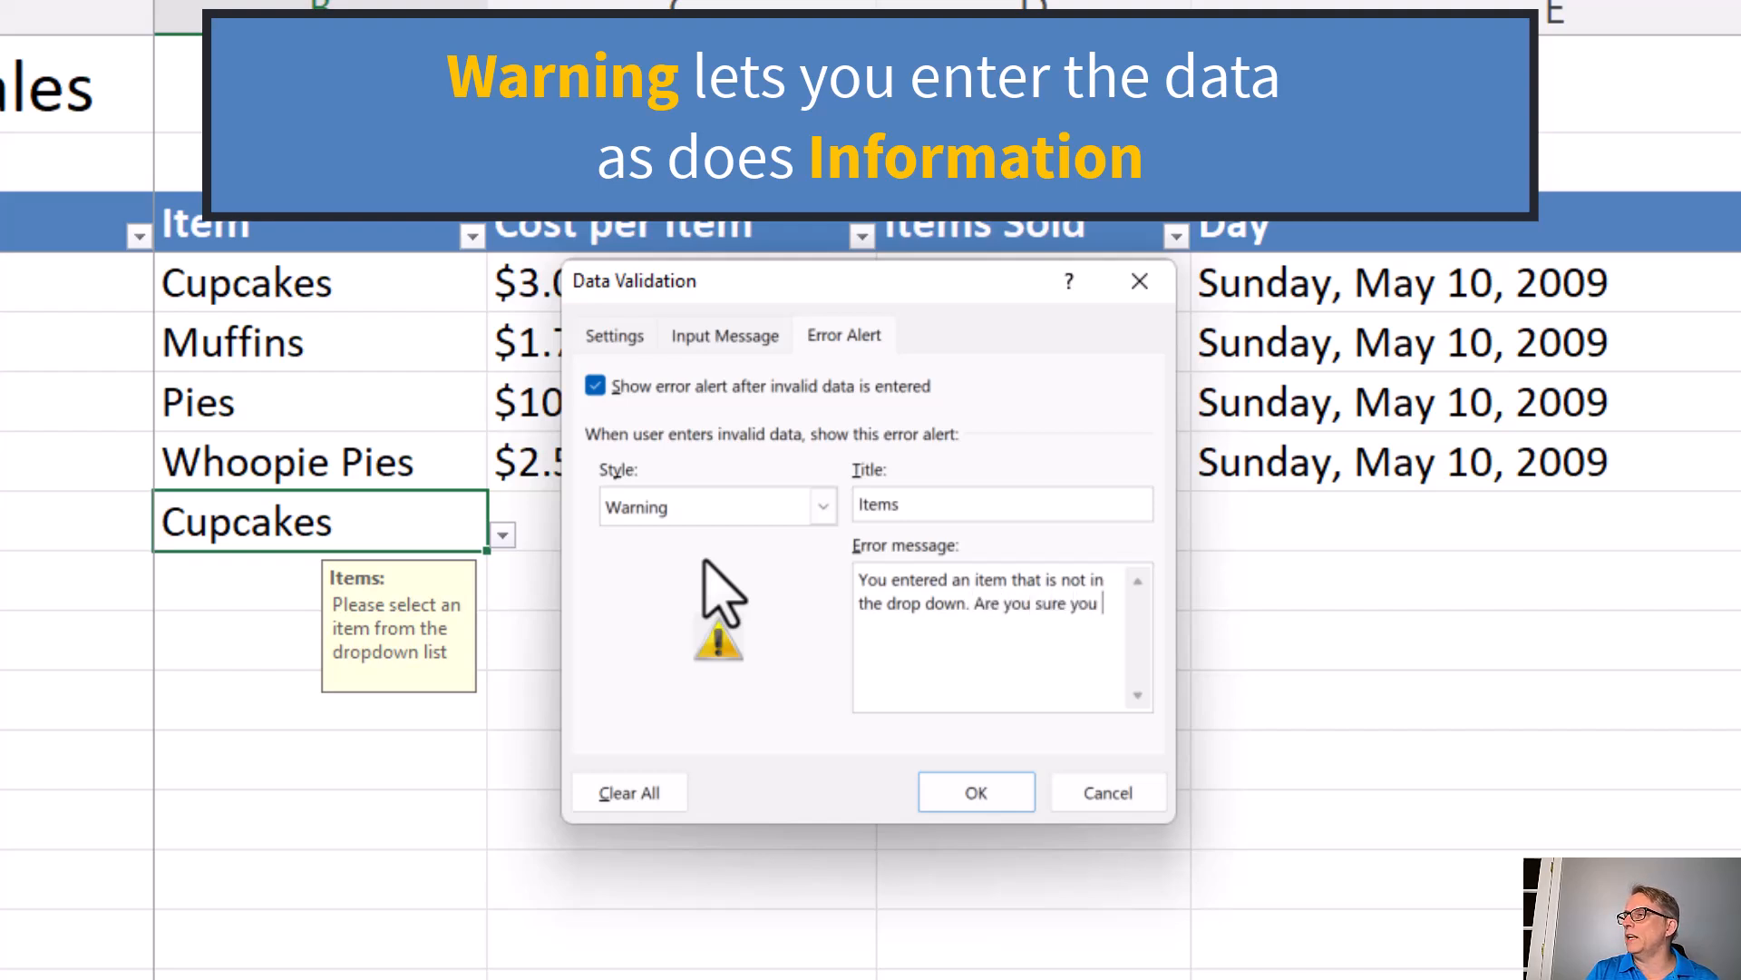
{"action": "type", "text": "wan"}
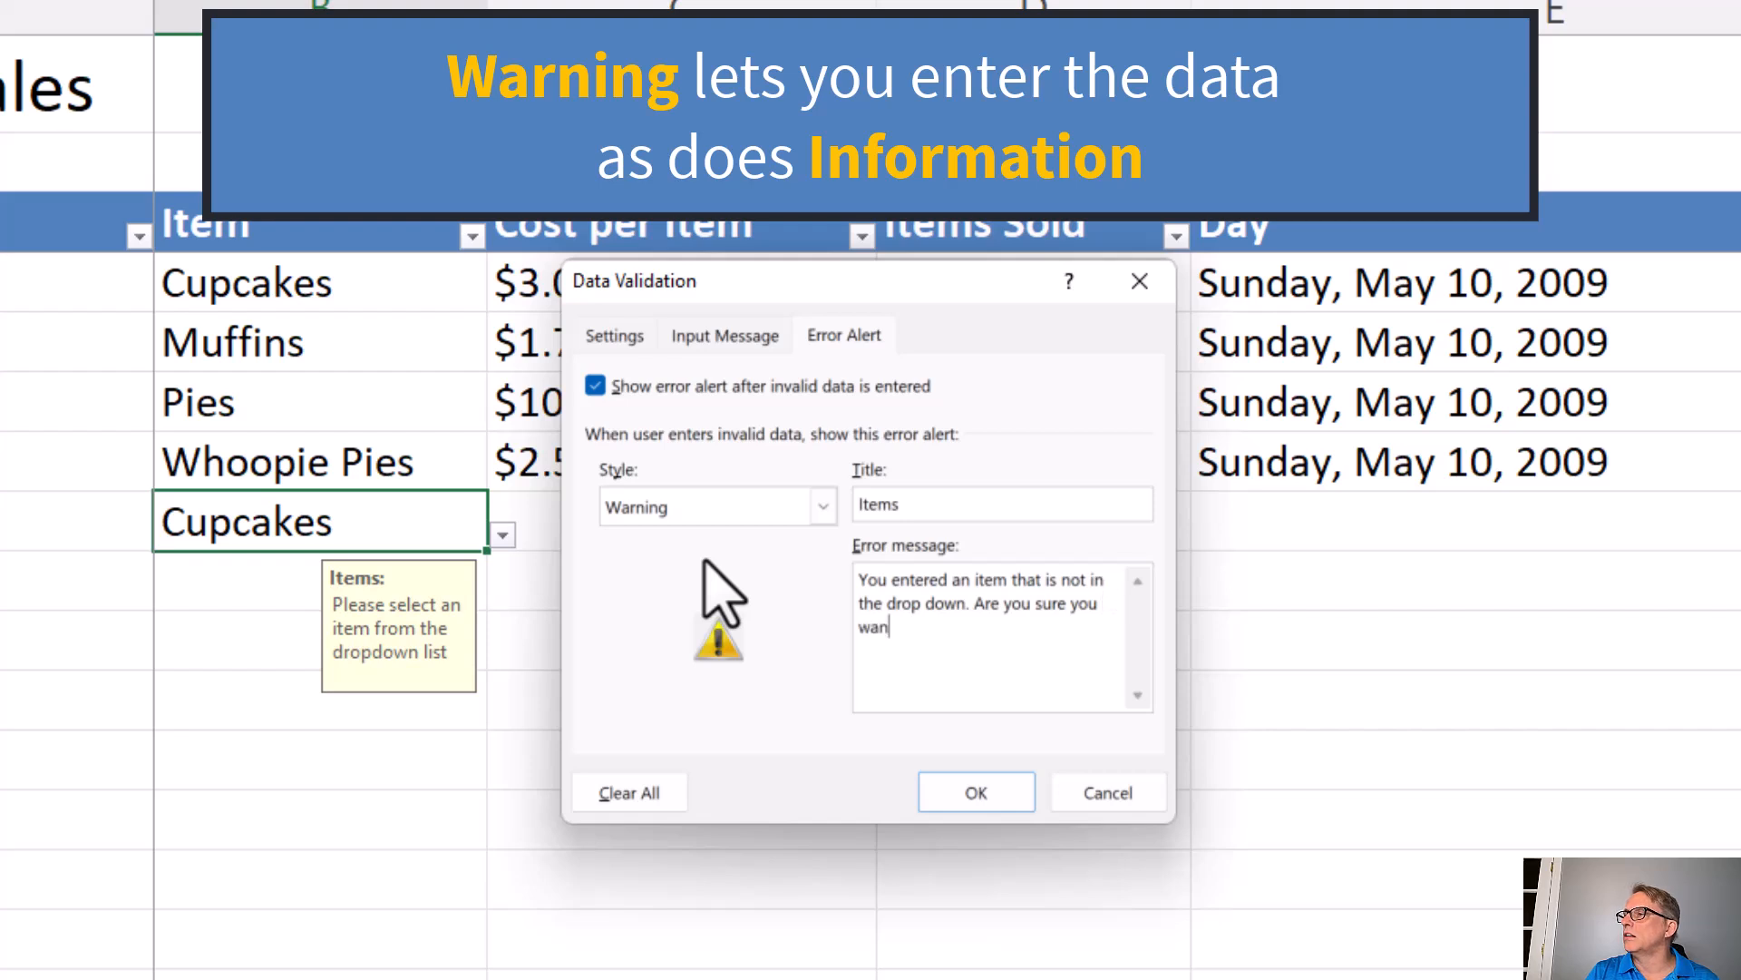
{"action": "type", "text": "t to add it?"}
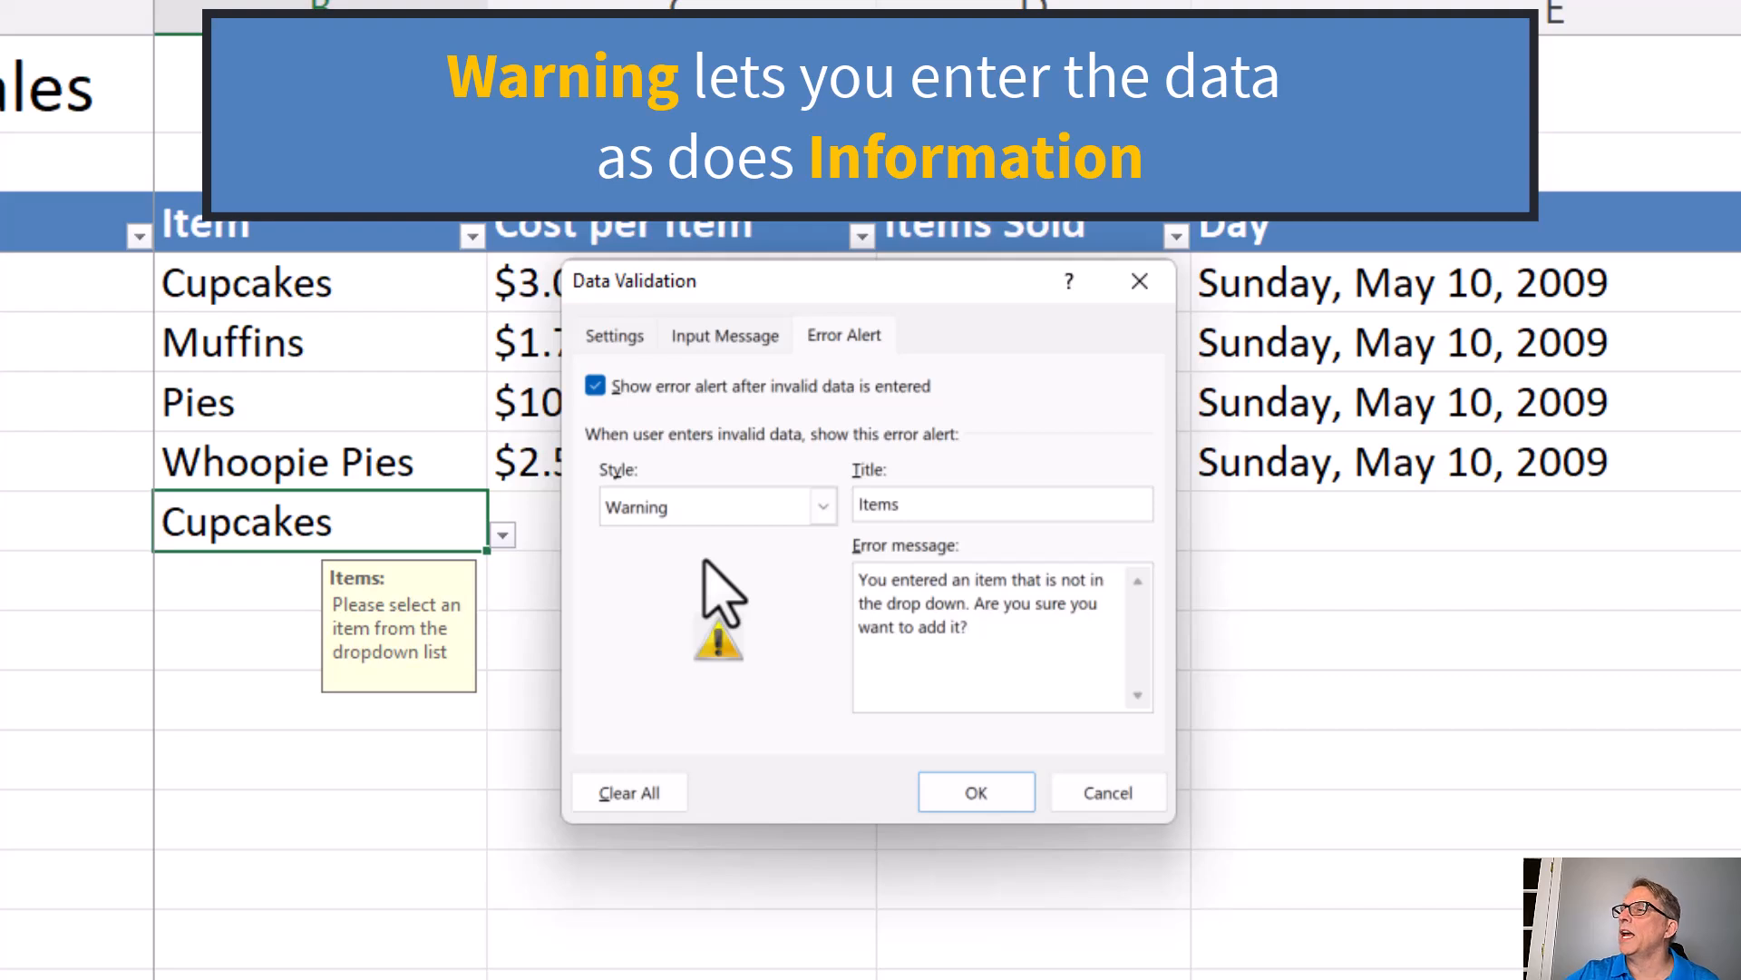
{"action": "left_click", "coordinate": [984, 792]}
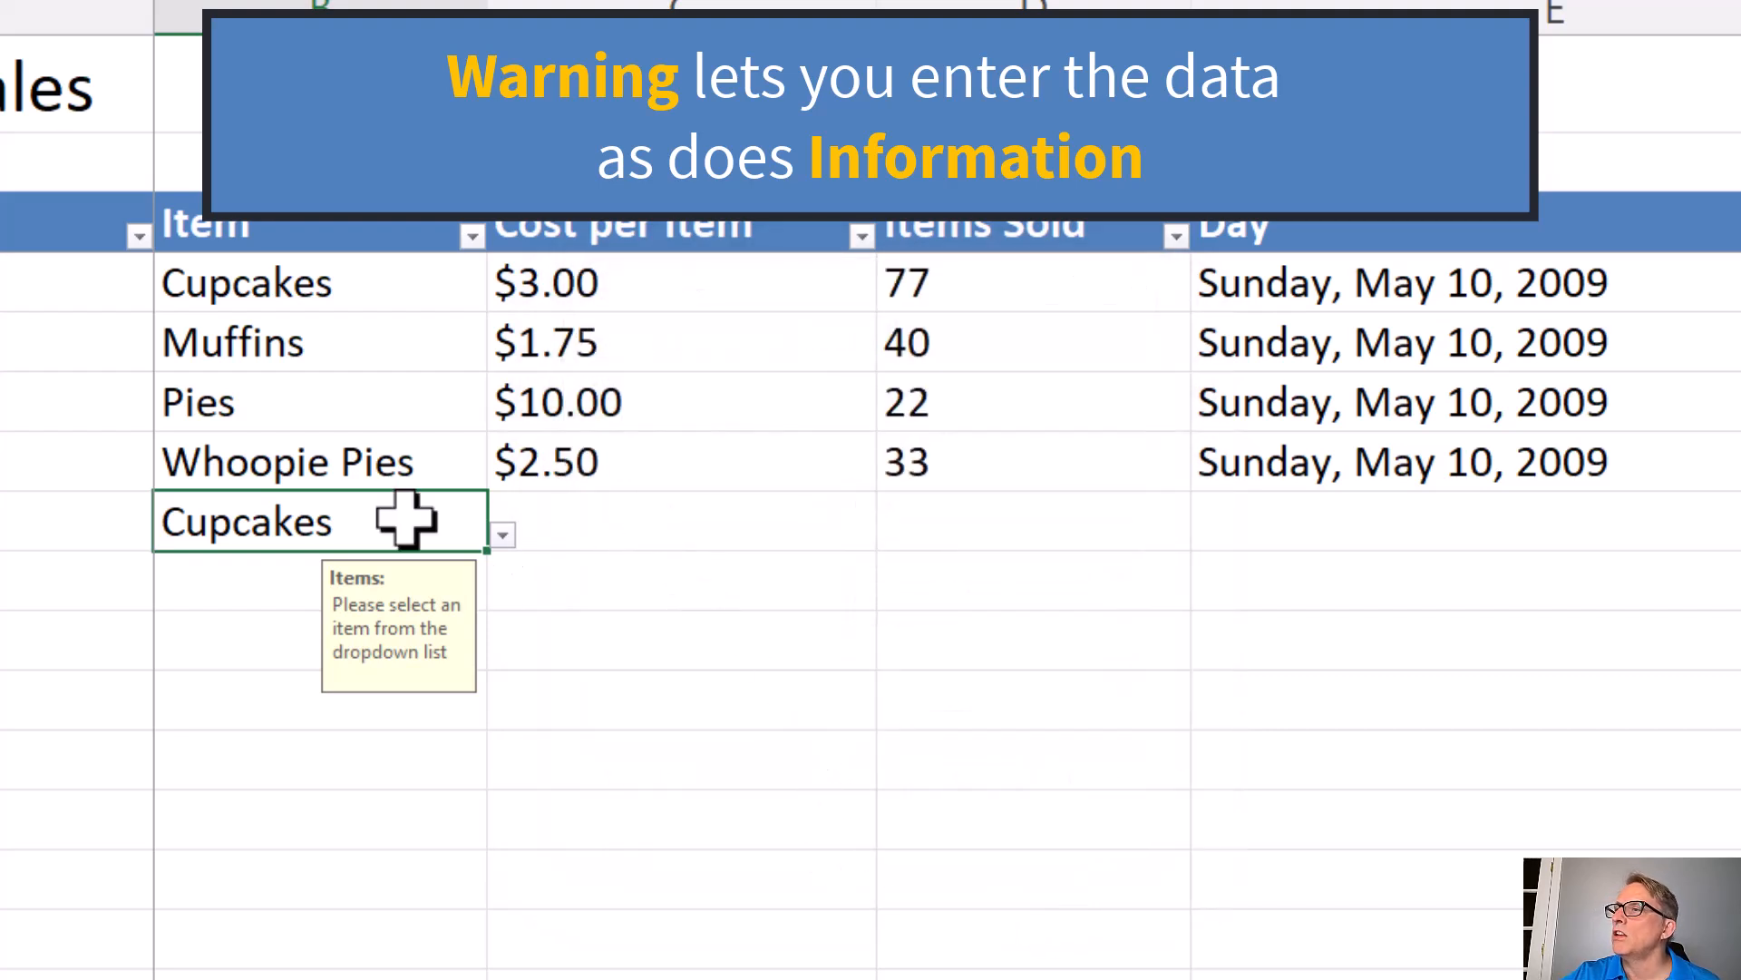
Step: Test the Warning alert by entering apples in B130, and accept the unlisted item
{"action": "type", "text": "apples"}
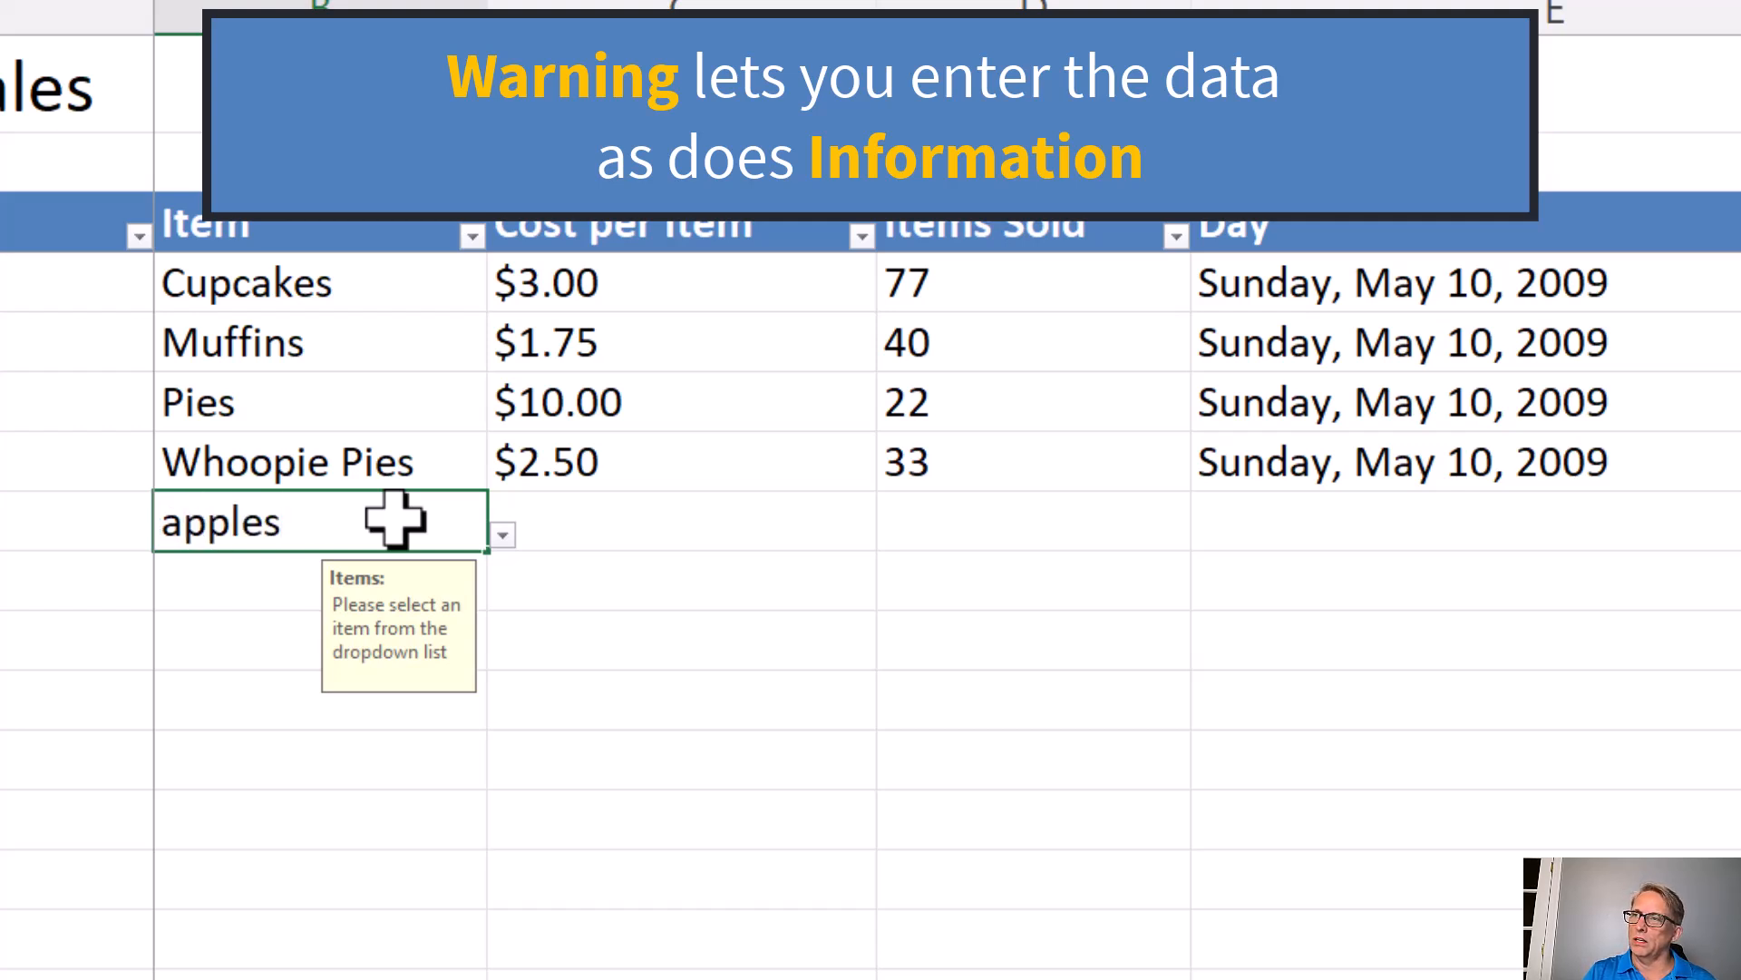
{"action": "key", "text": "Return"}
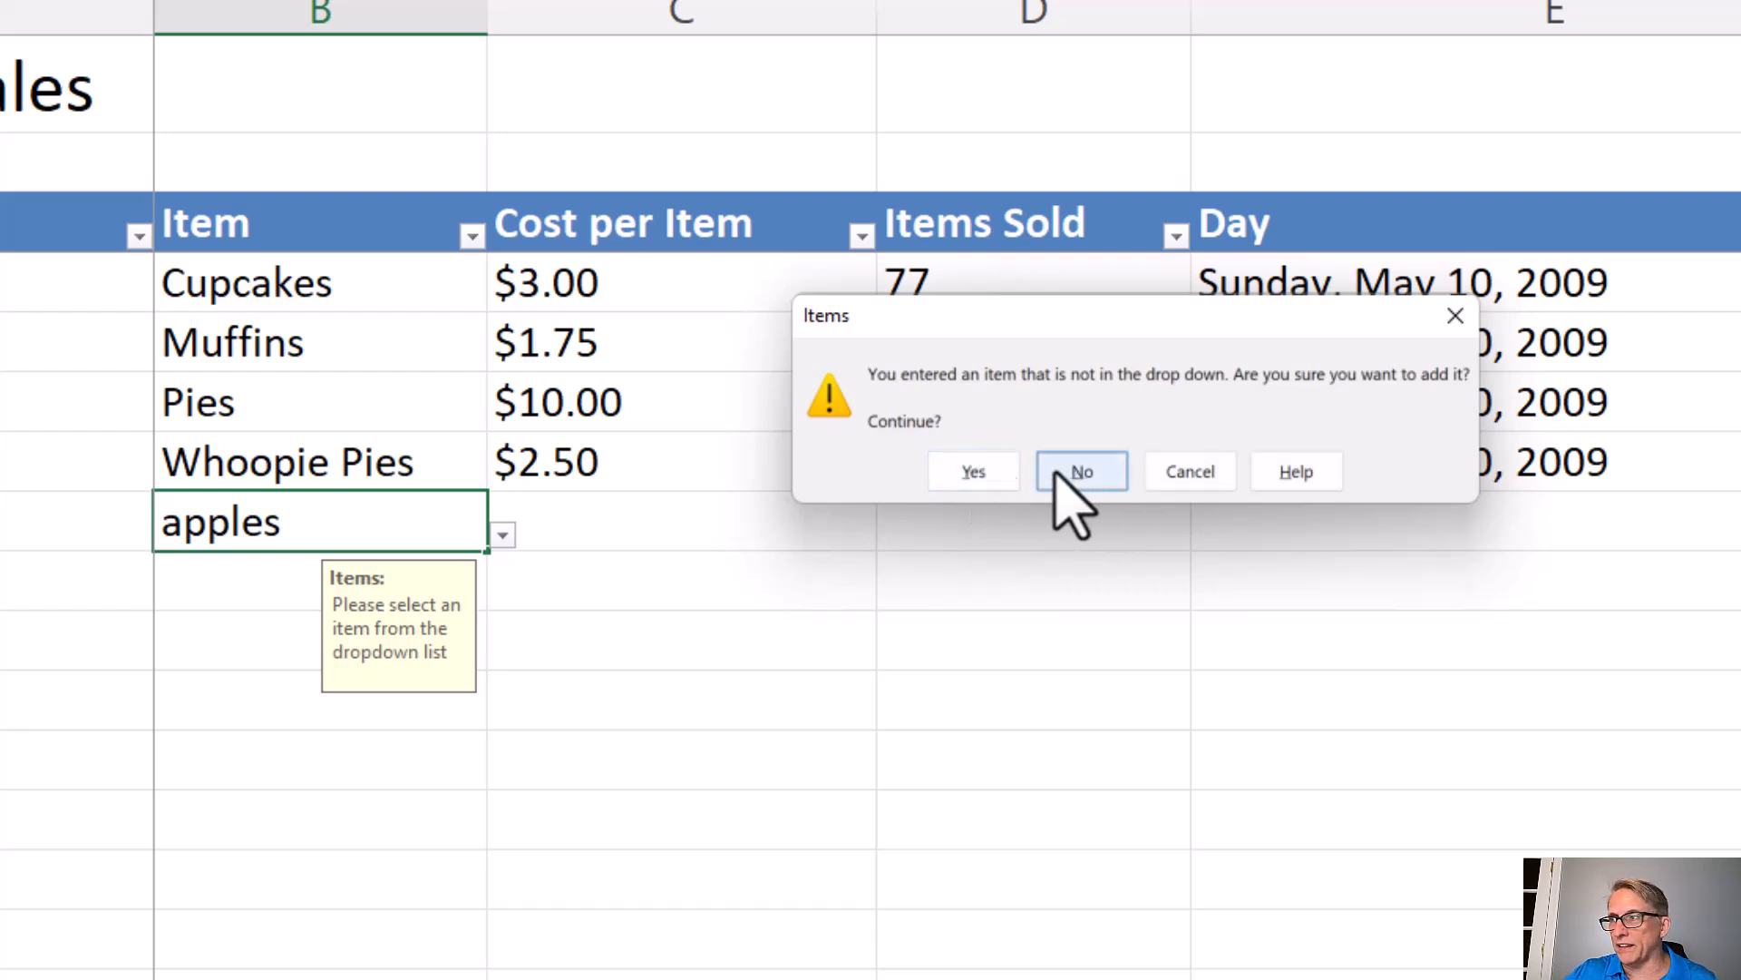
{"action": "left_click", "coordinate": [963, 478]}
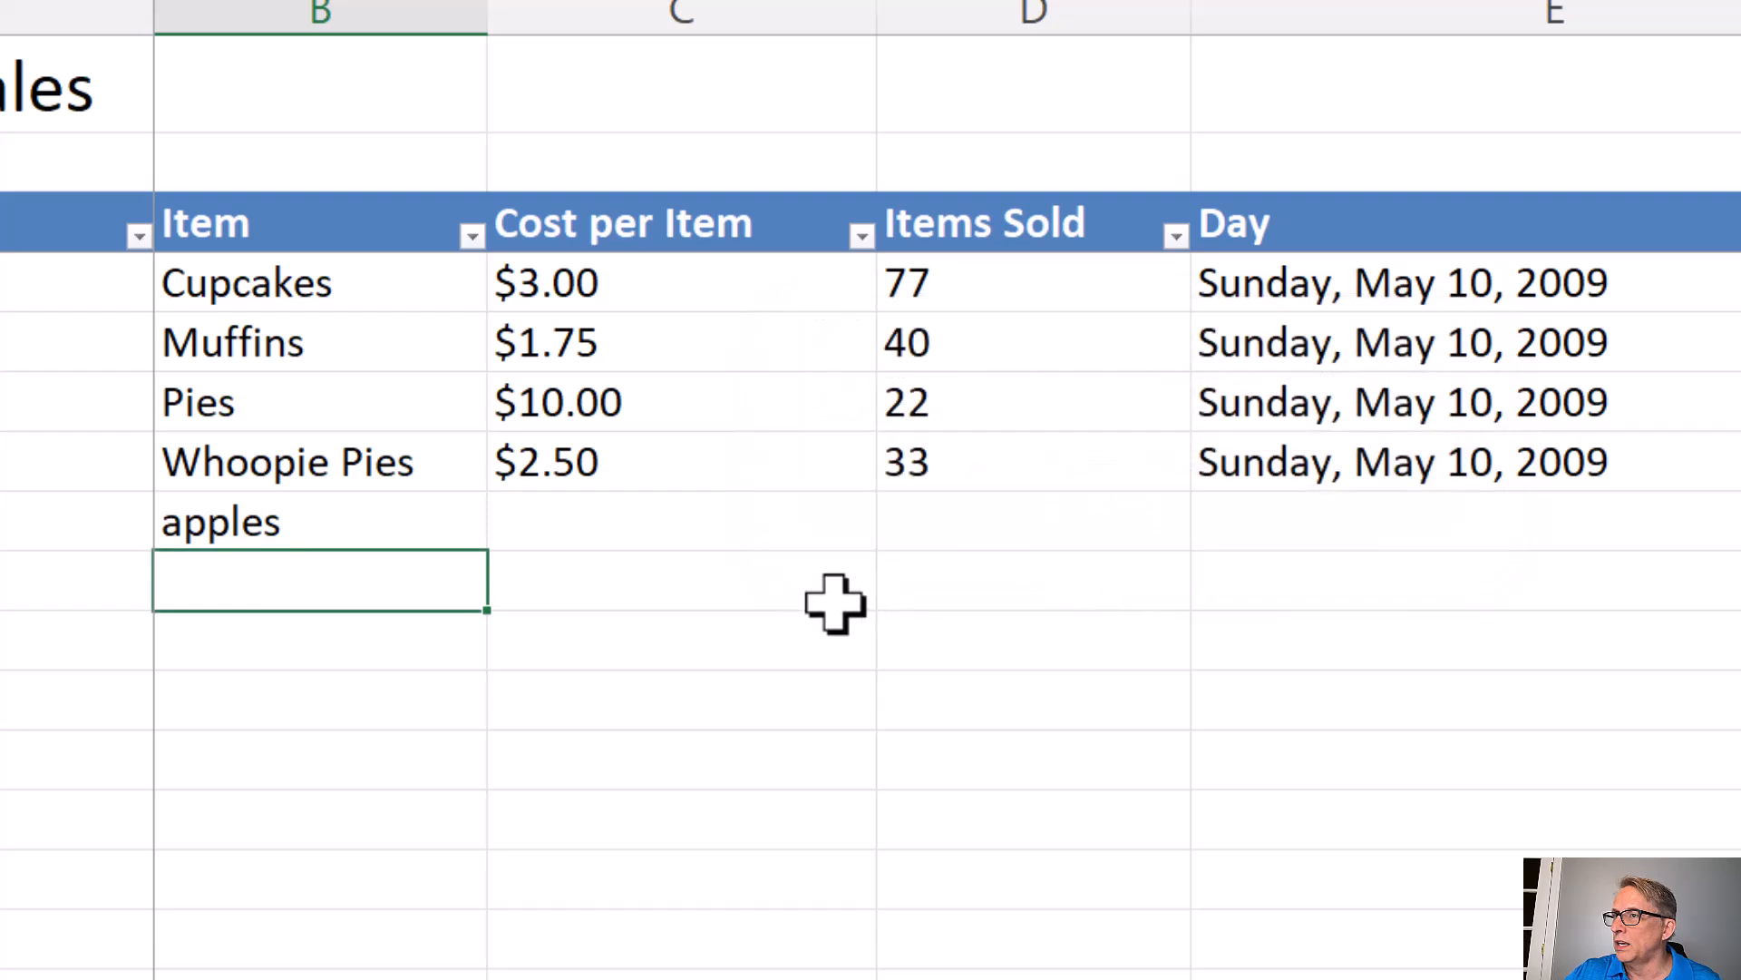
Step: Check the item drop-down list of B130, and clear the cell's contents
{"action": "left_click", "coordinate": [318, 510]}
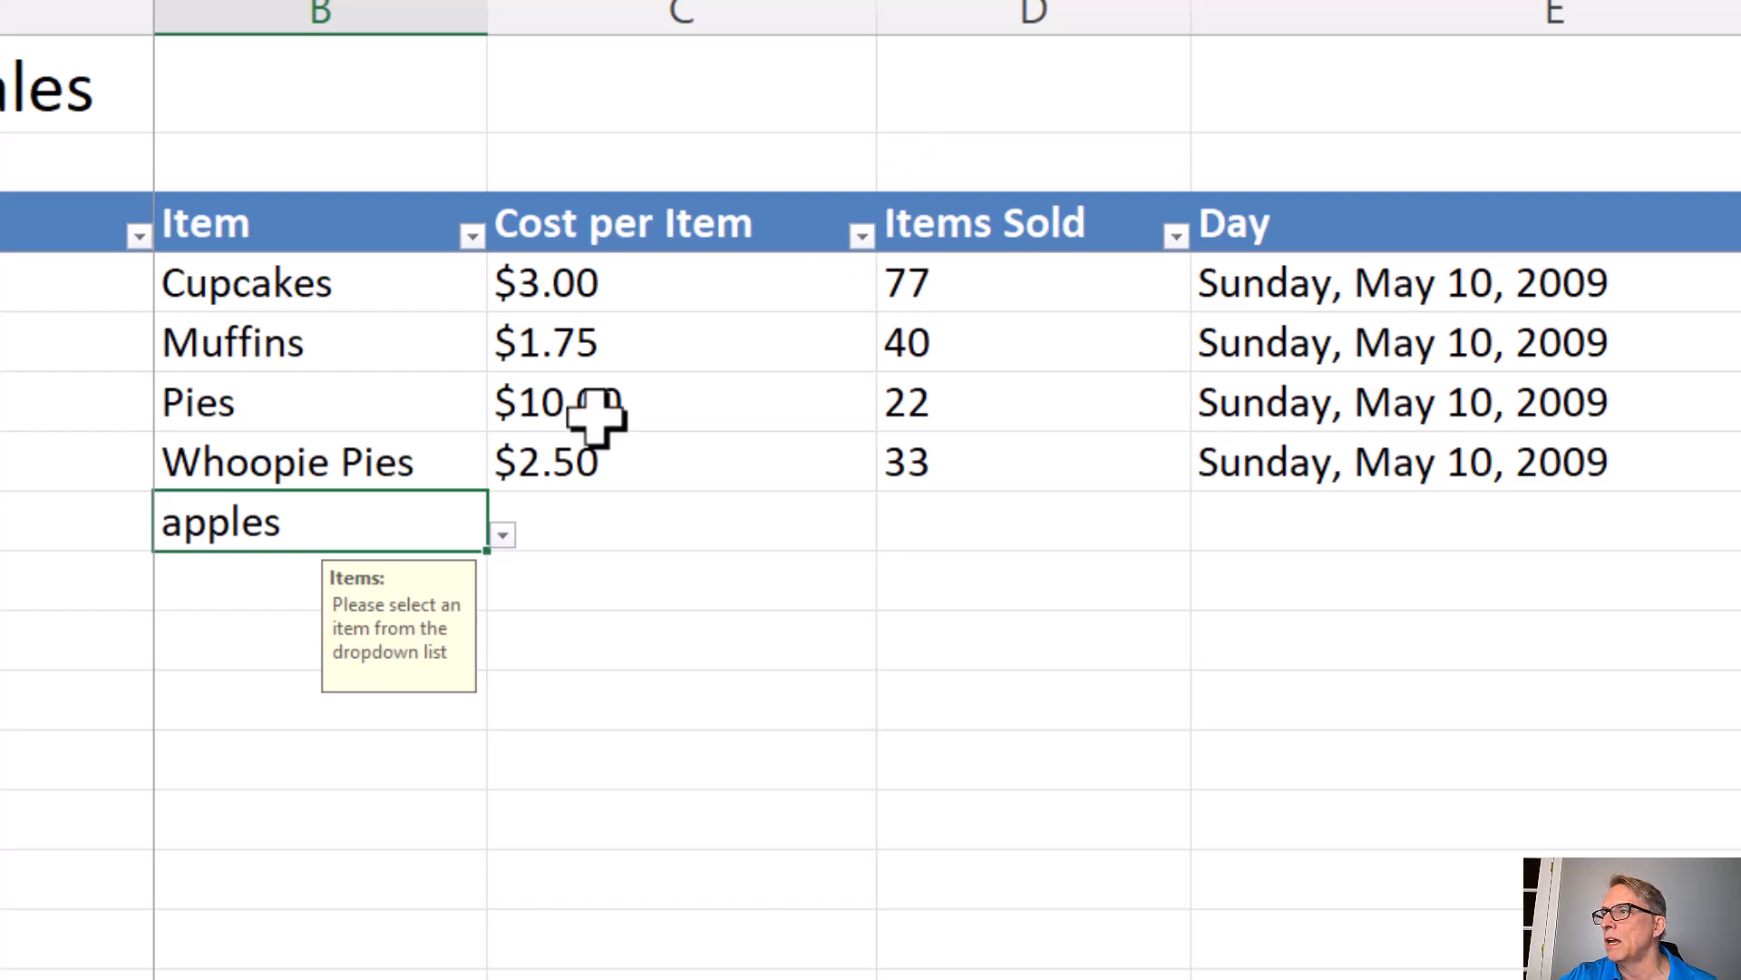
{"action": "left_click", "coordinate": [502, 536]}
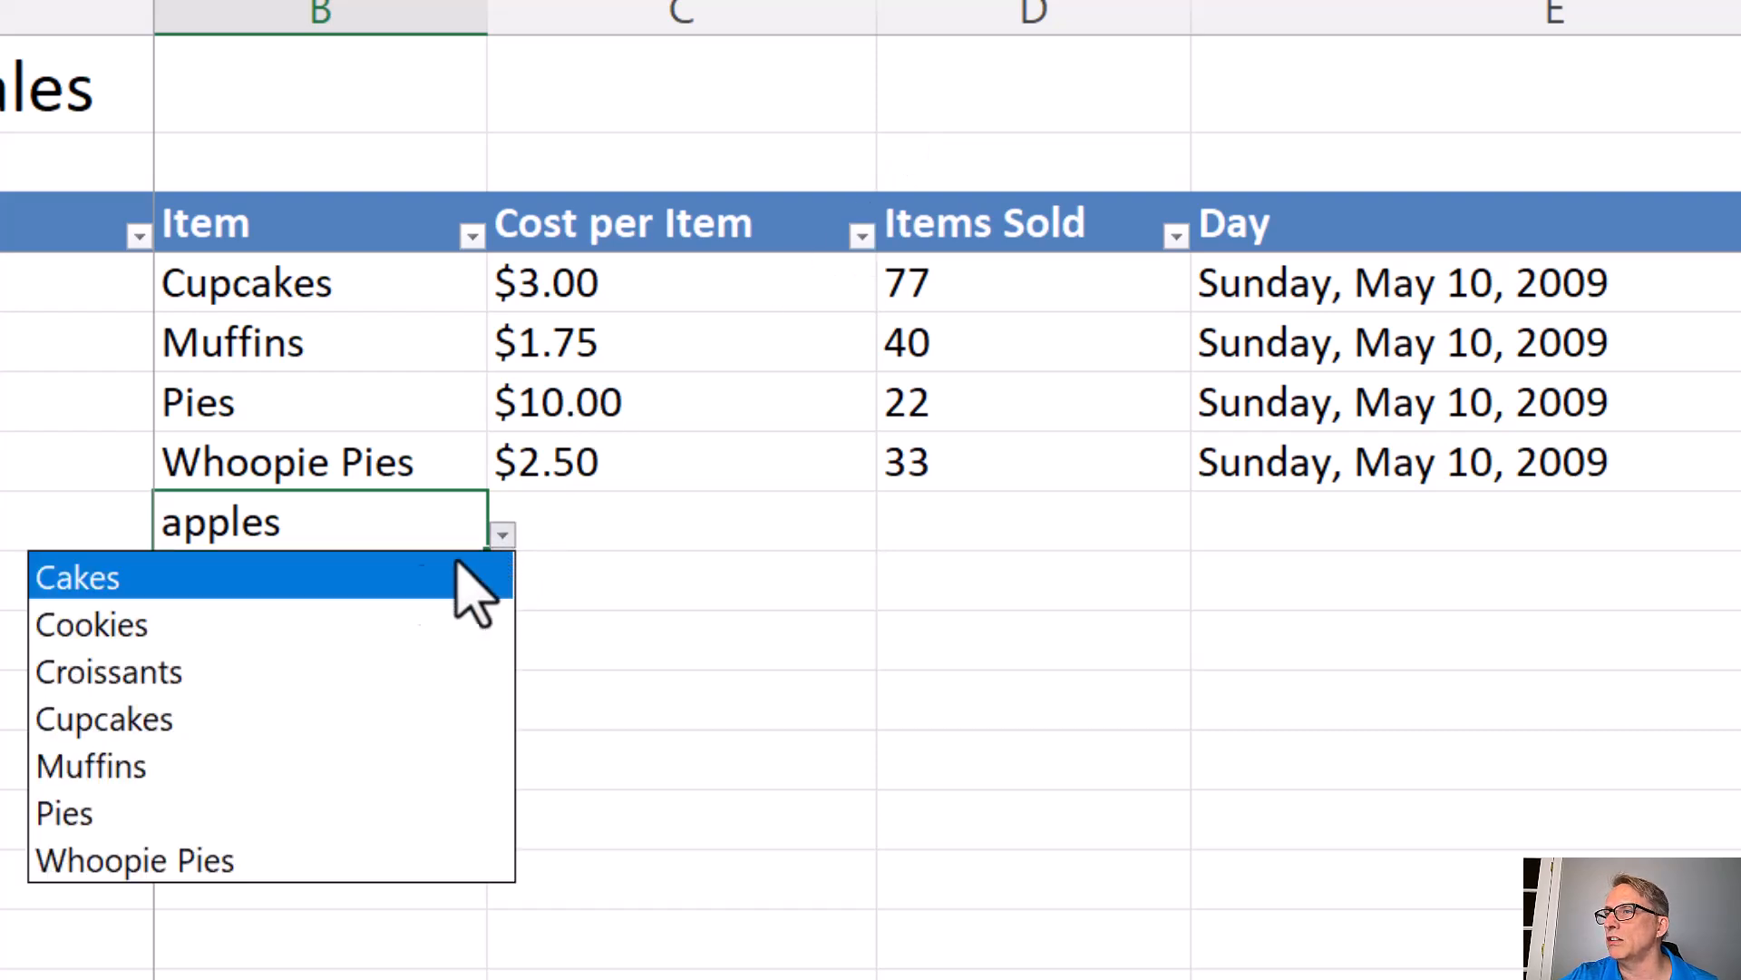
{"action": "left_click", "coordinate": [281, 622]}
{"action": "key", "text": "Delete"}
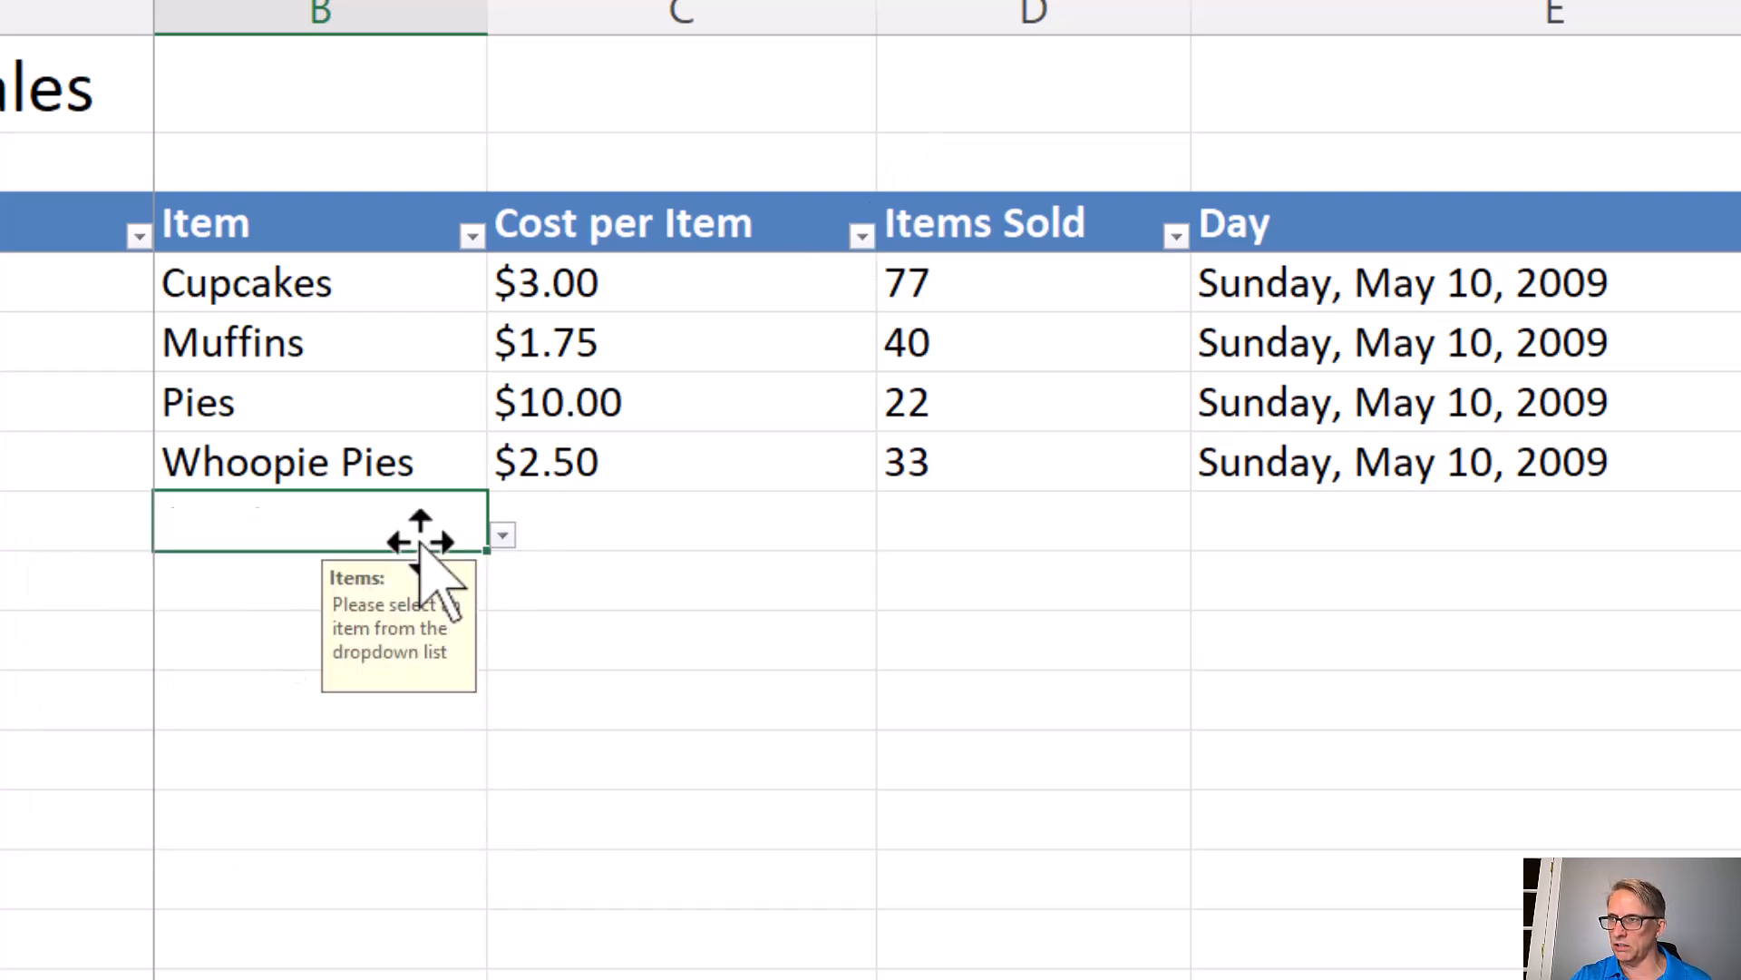
Step: Start a data validation rule for the Cost per Item cell C130 that allows Decimal values
{"action": "key", "text": "Tab"}
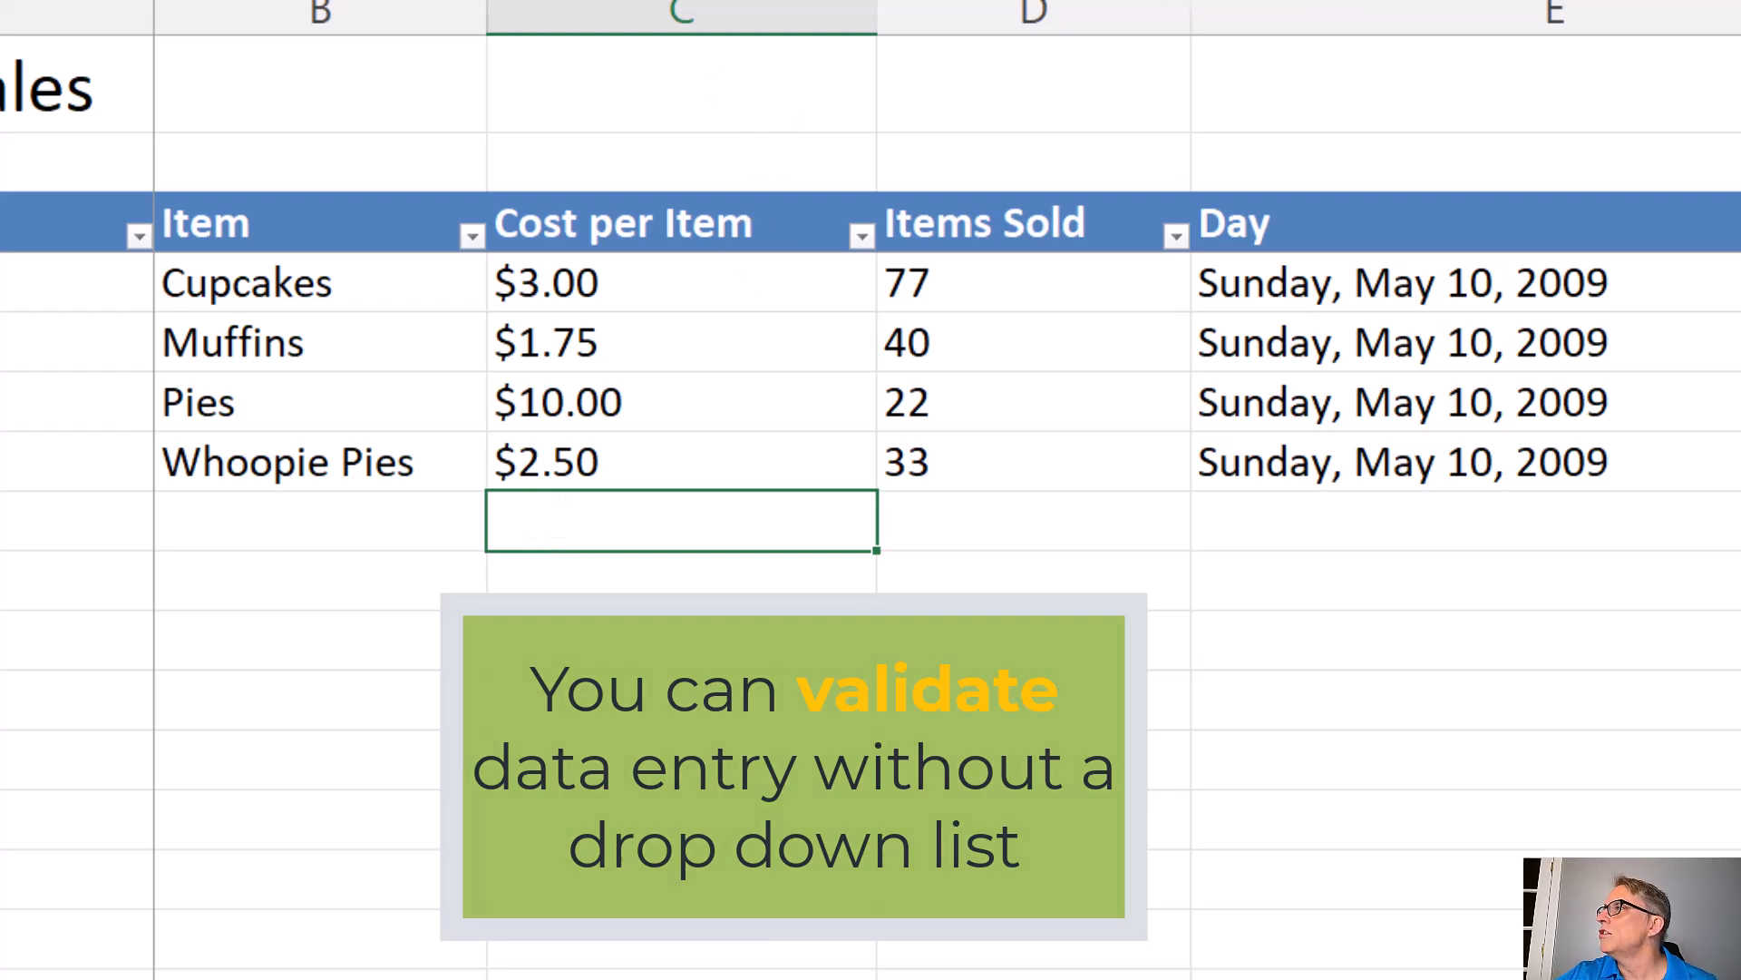
{"action": "left_click", "coordinate": [1488, 2]}
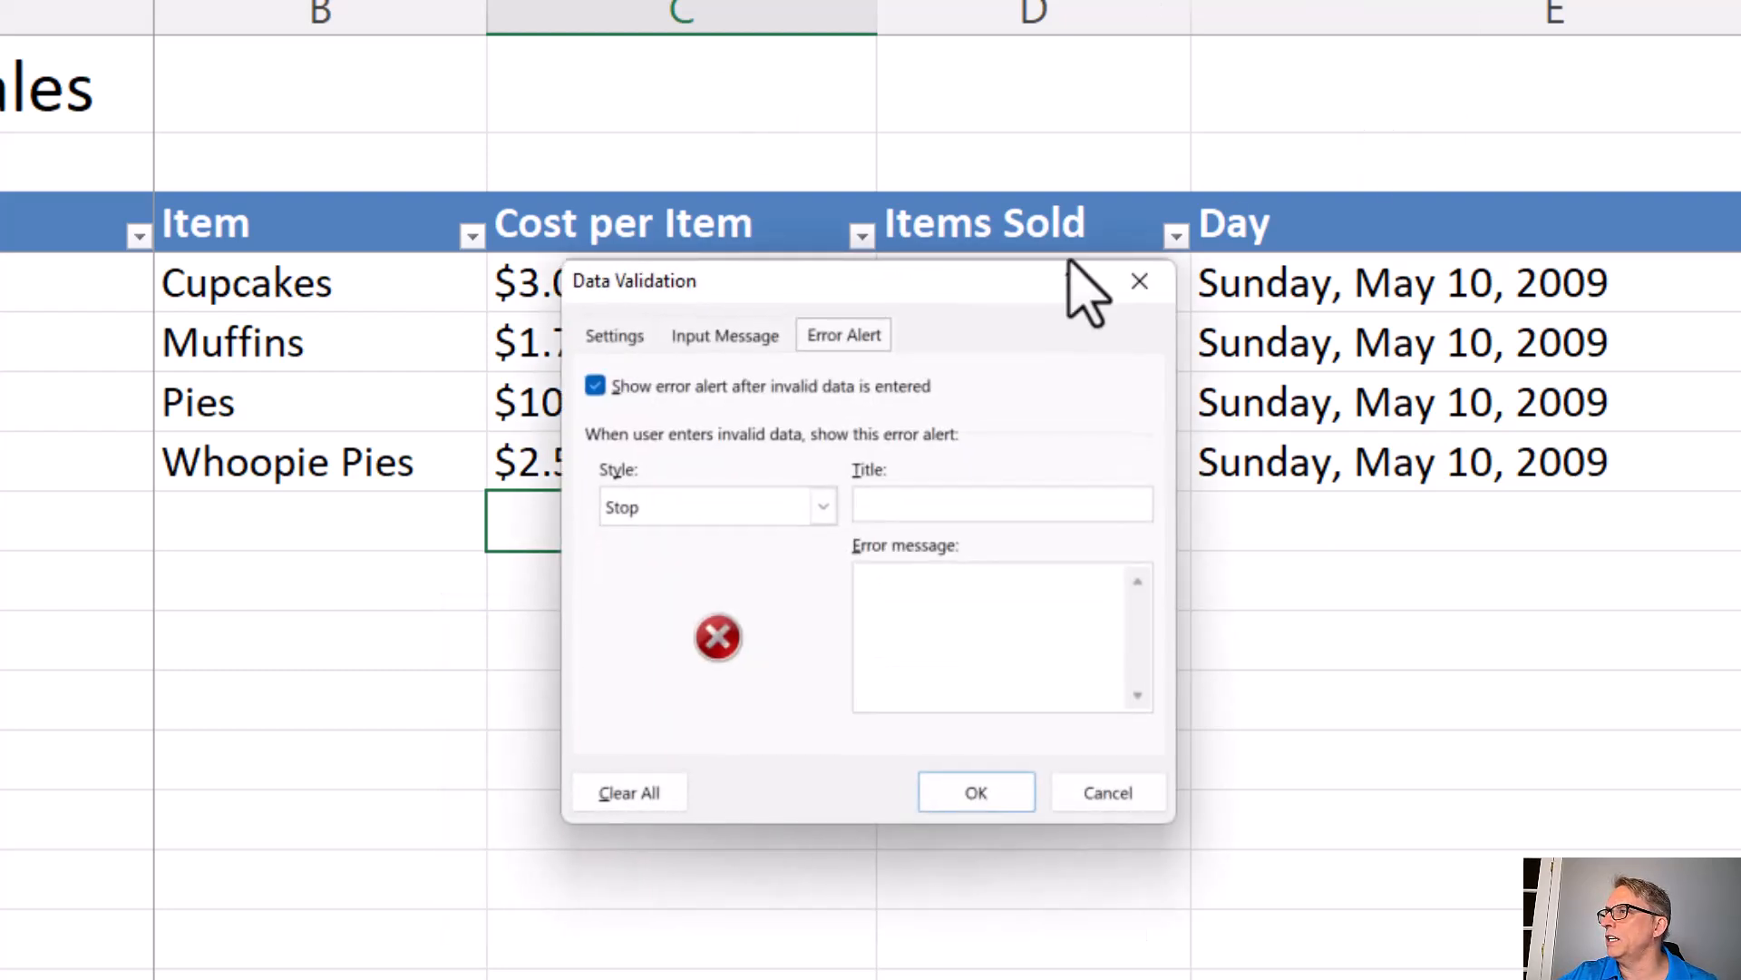
{"action": "left_click_drag", "start_coordinate": [991, 278], "coordinate": [1381, 261]}
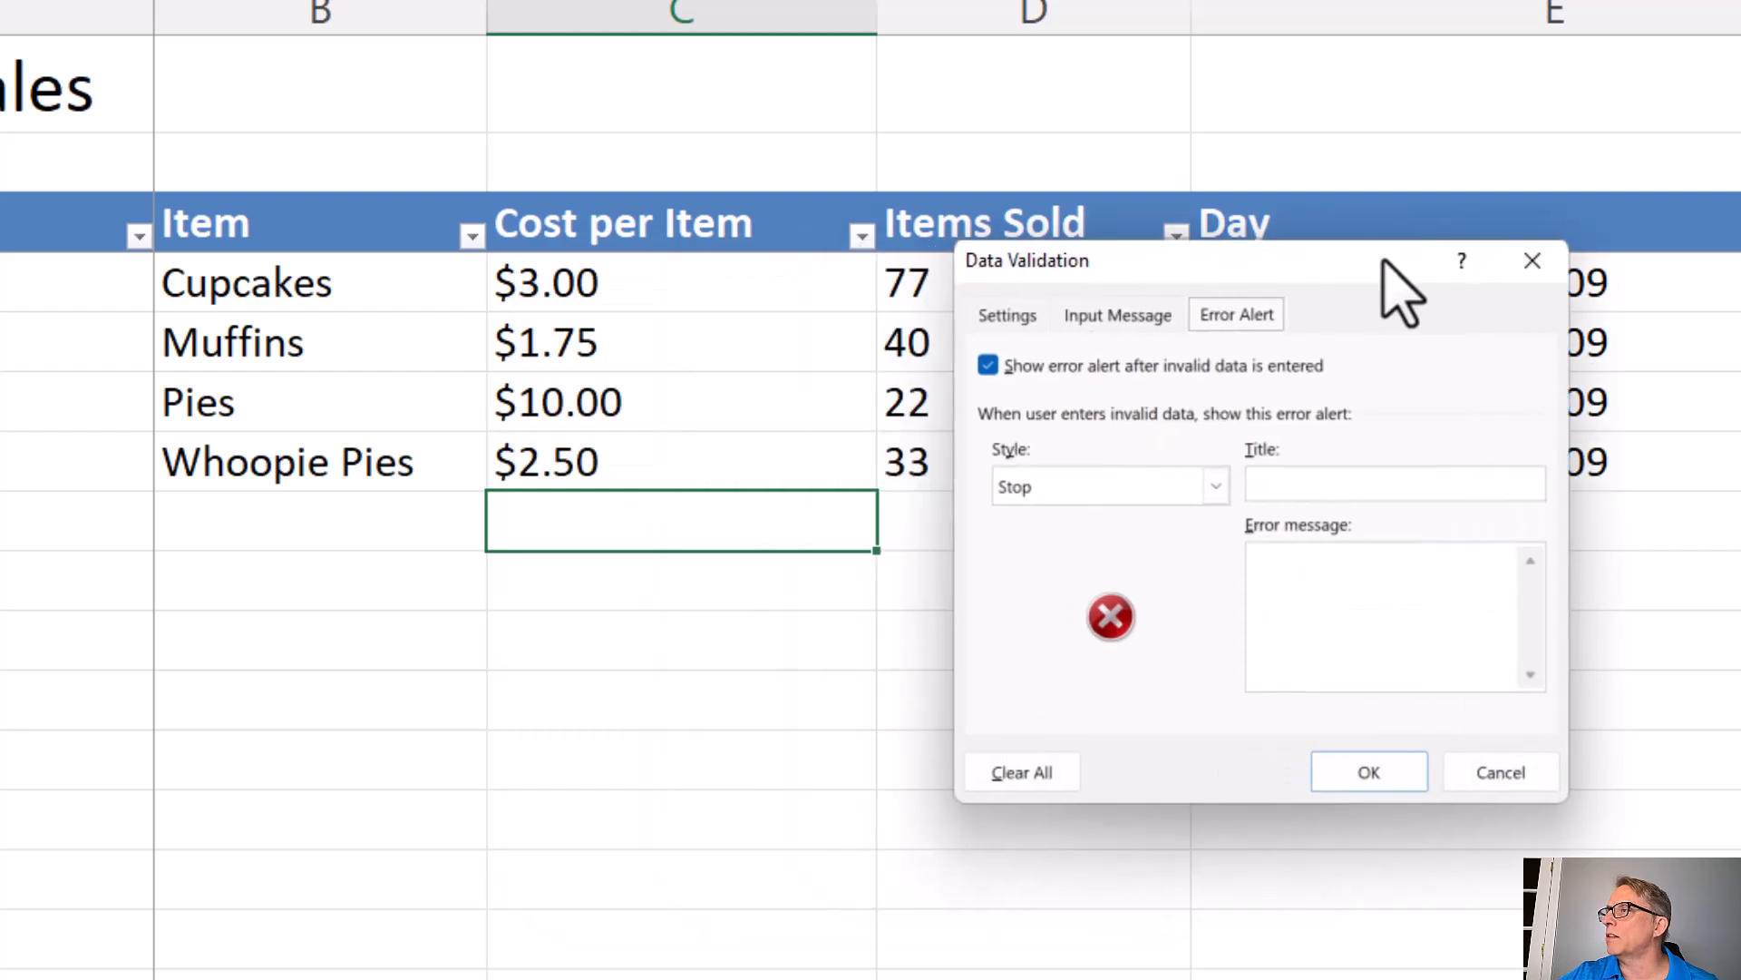
{"action": "left_click", "coordinate": [1014, 317]}
{"action": "left_click", "coordinate": [1201, 439]}
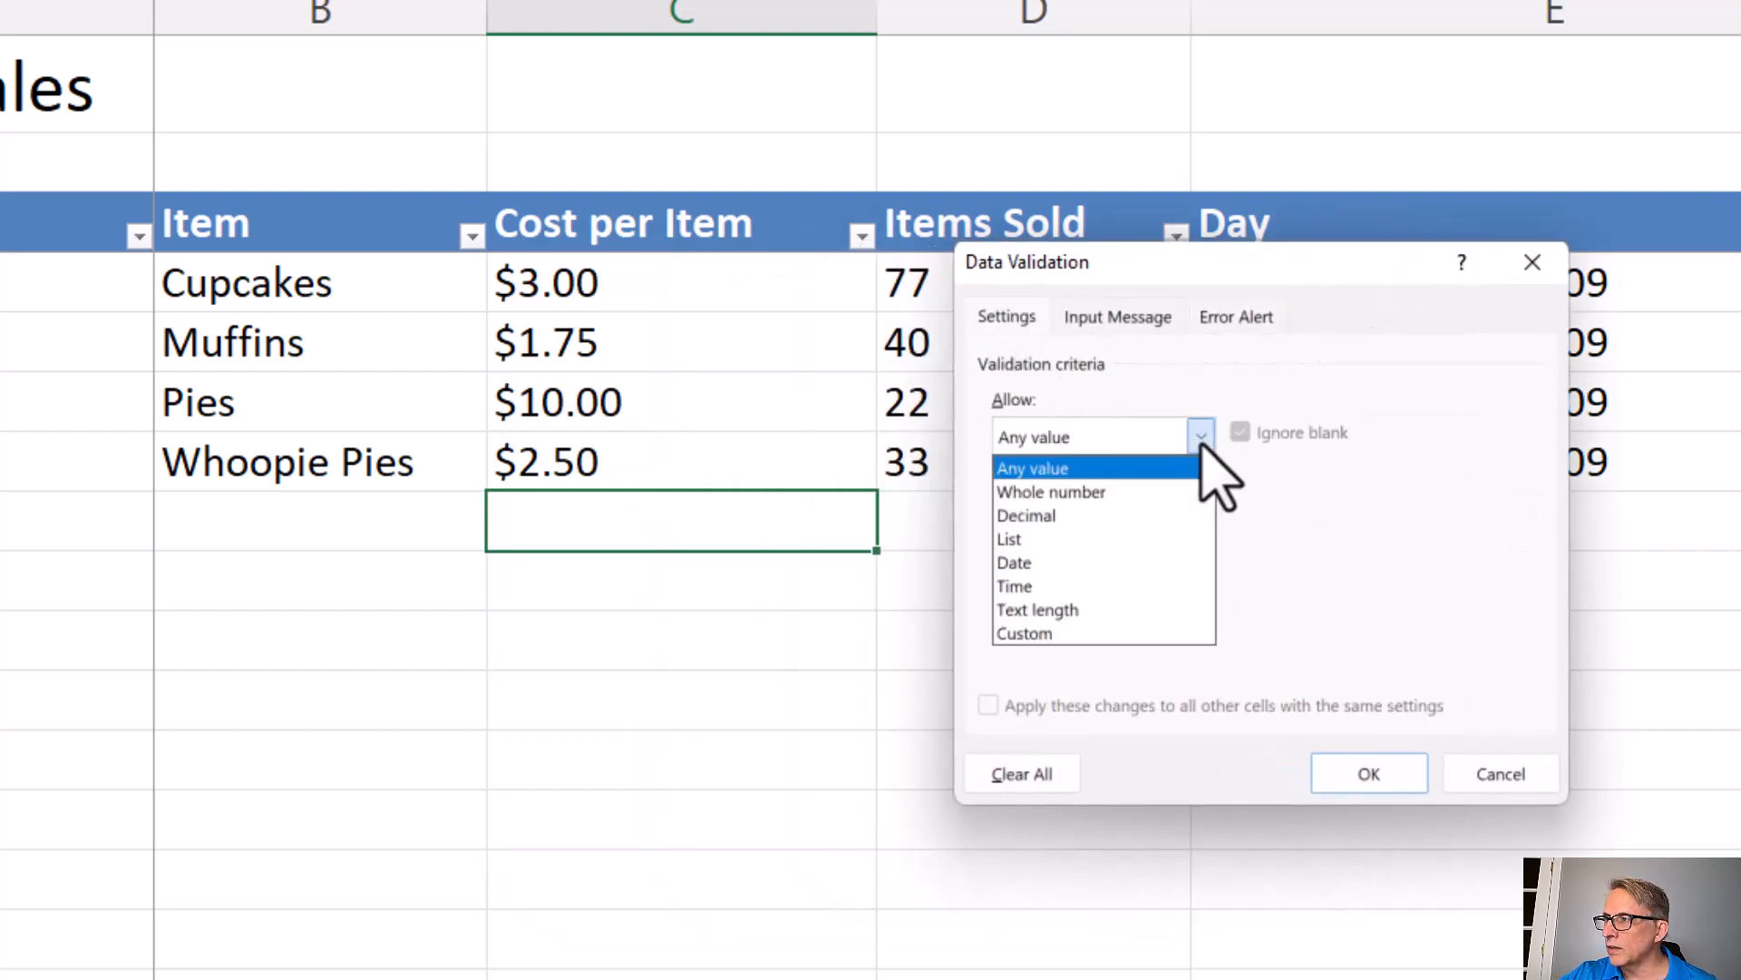
{"action": "left_click", "coordinate": [1136, 514]}
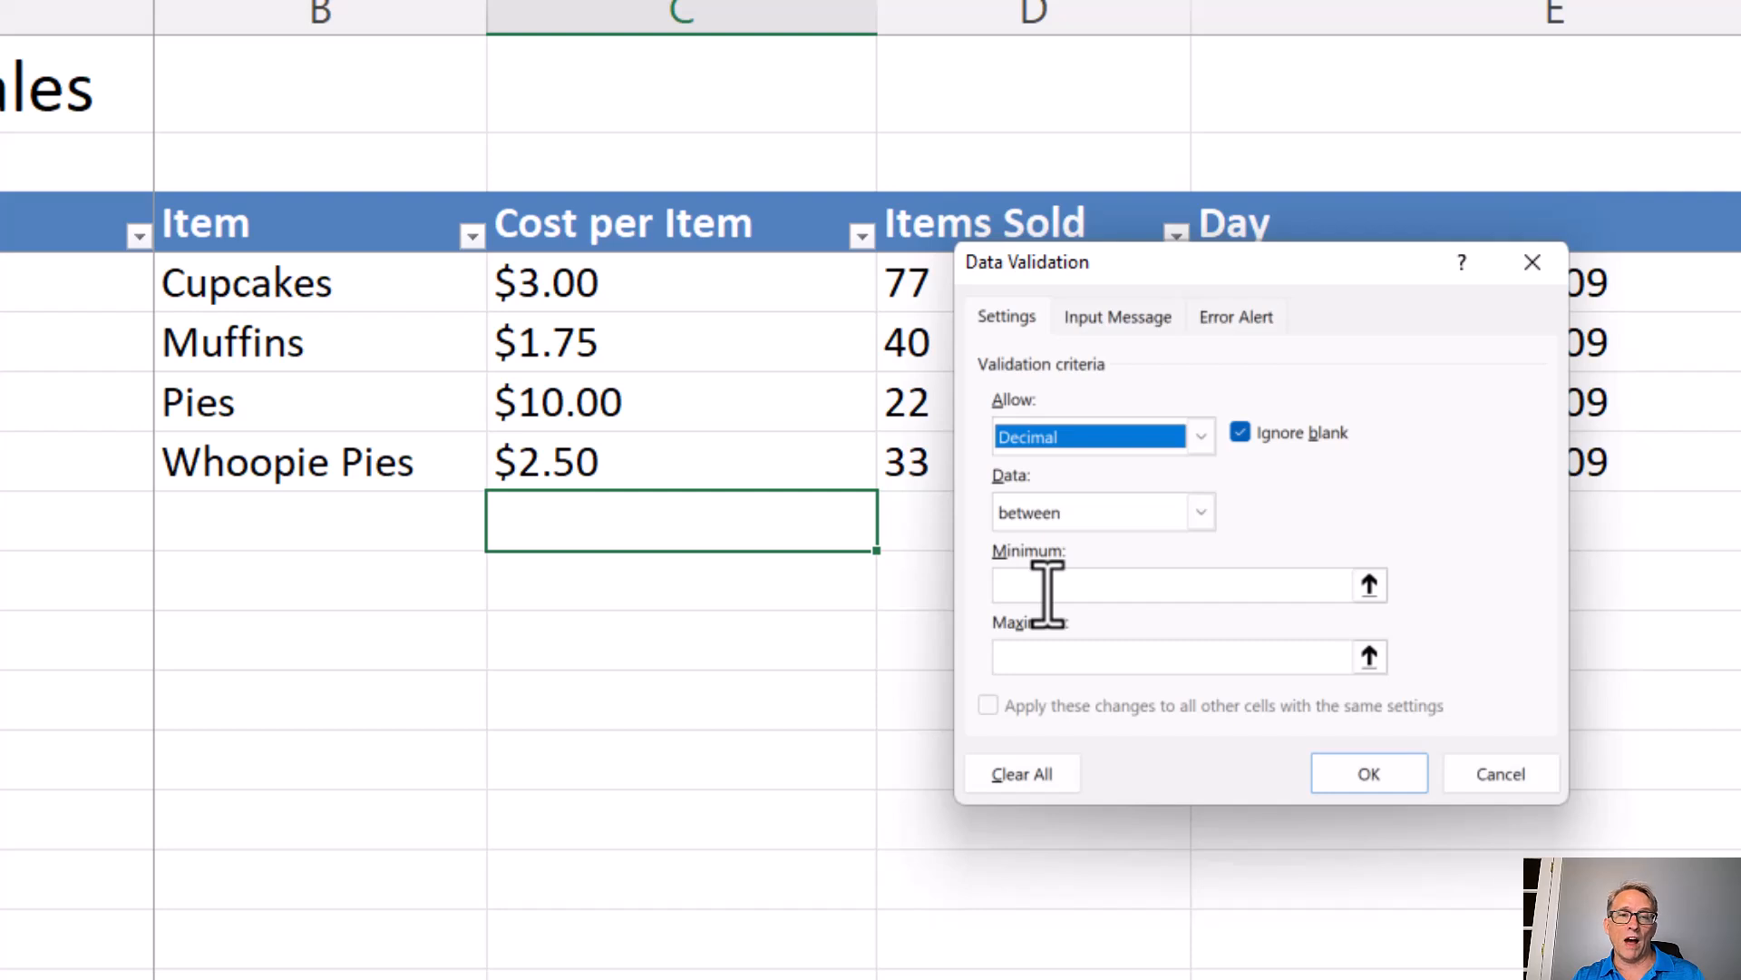
Step: Require the cost value to be greater than or equal to a minimum of 0, and apply the rule
{"action": "left_click", "coordinate": [1059, 513]}
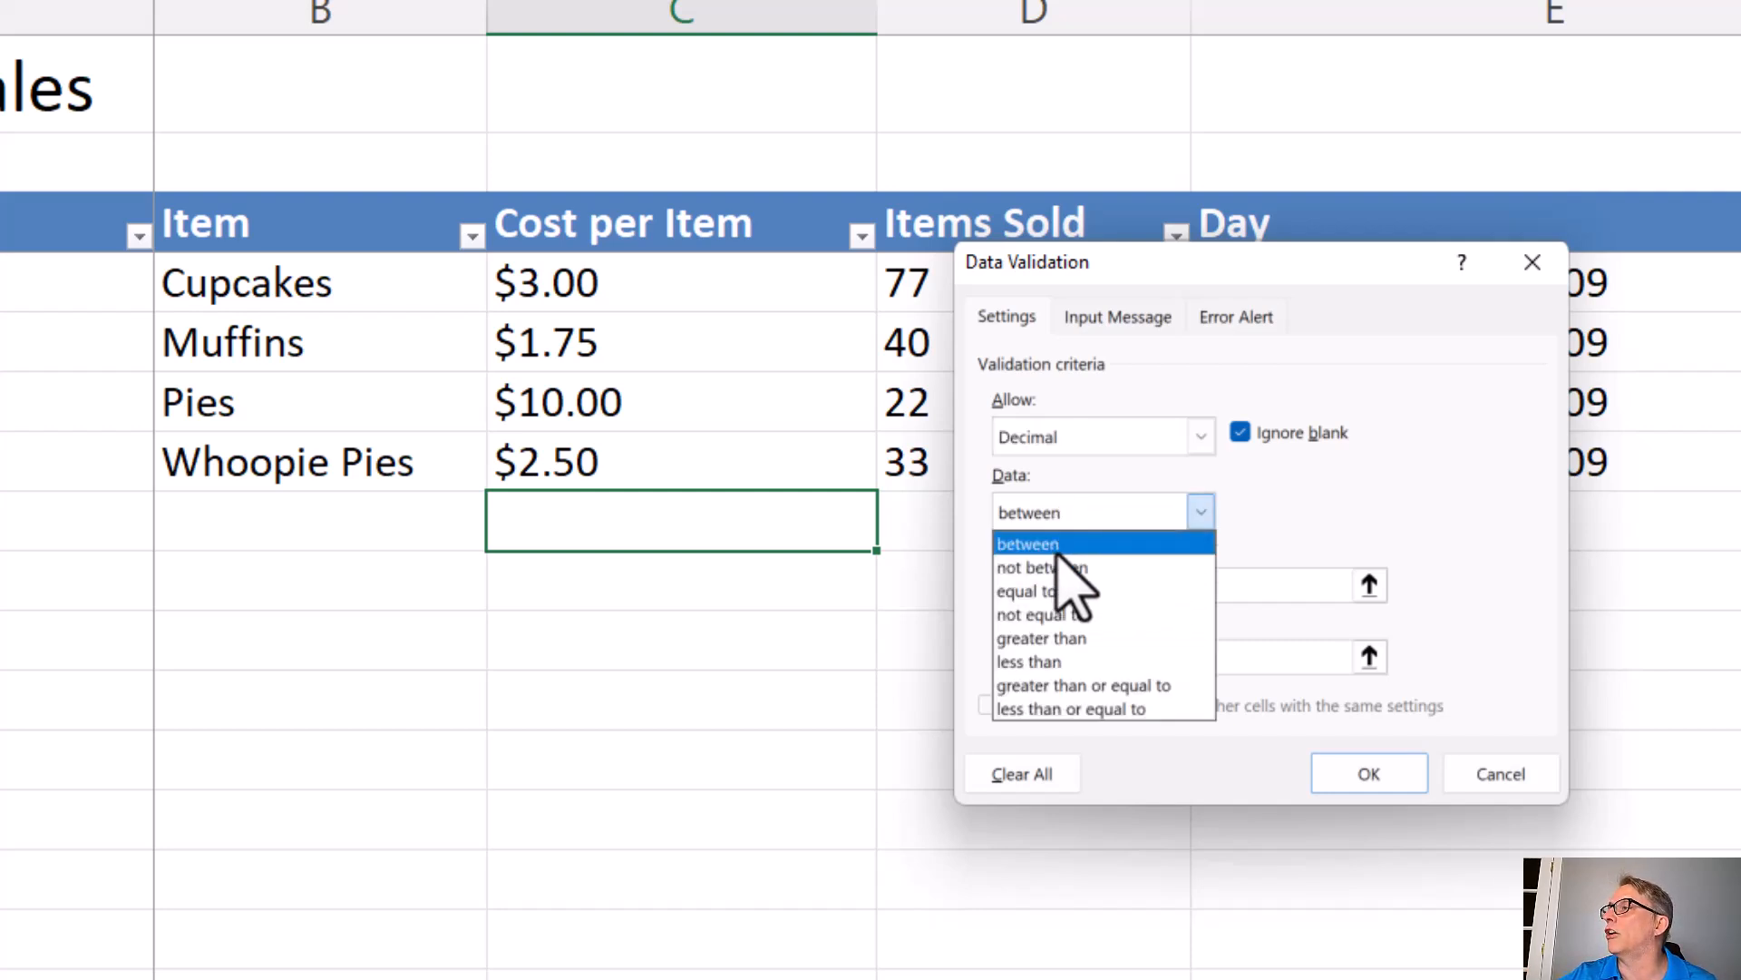
{"action": "left_click", "coordinate": [1084, 689]}
{"action": "left_click", "coordinate": [1072, 588]}
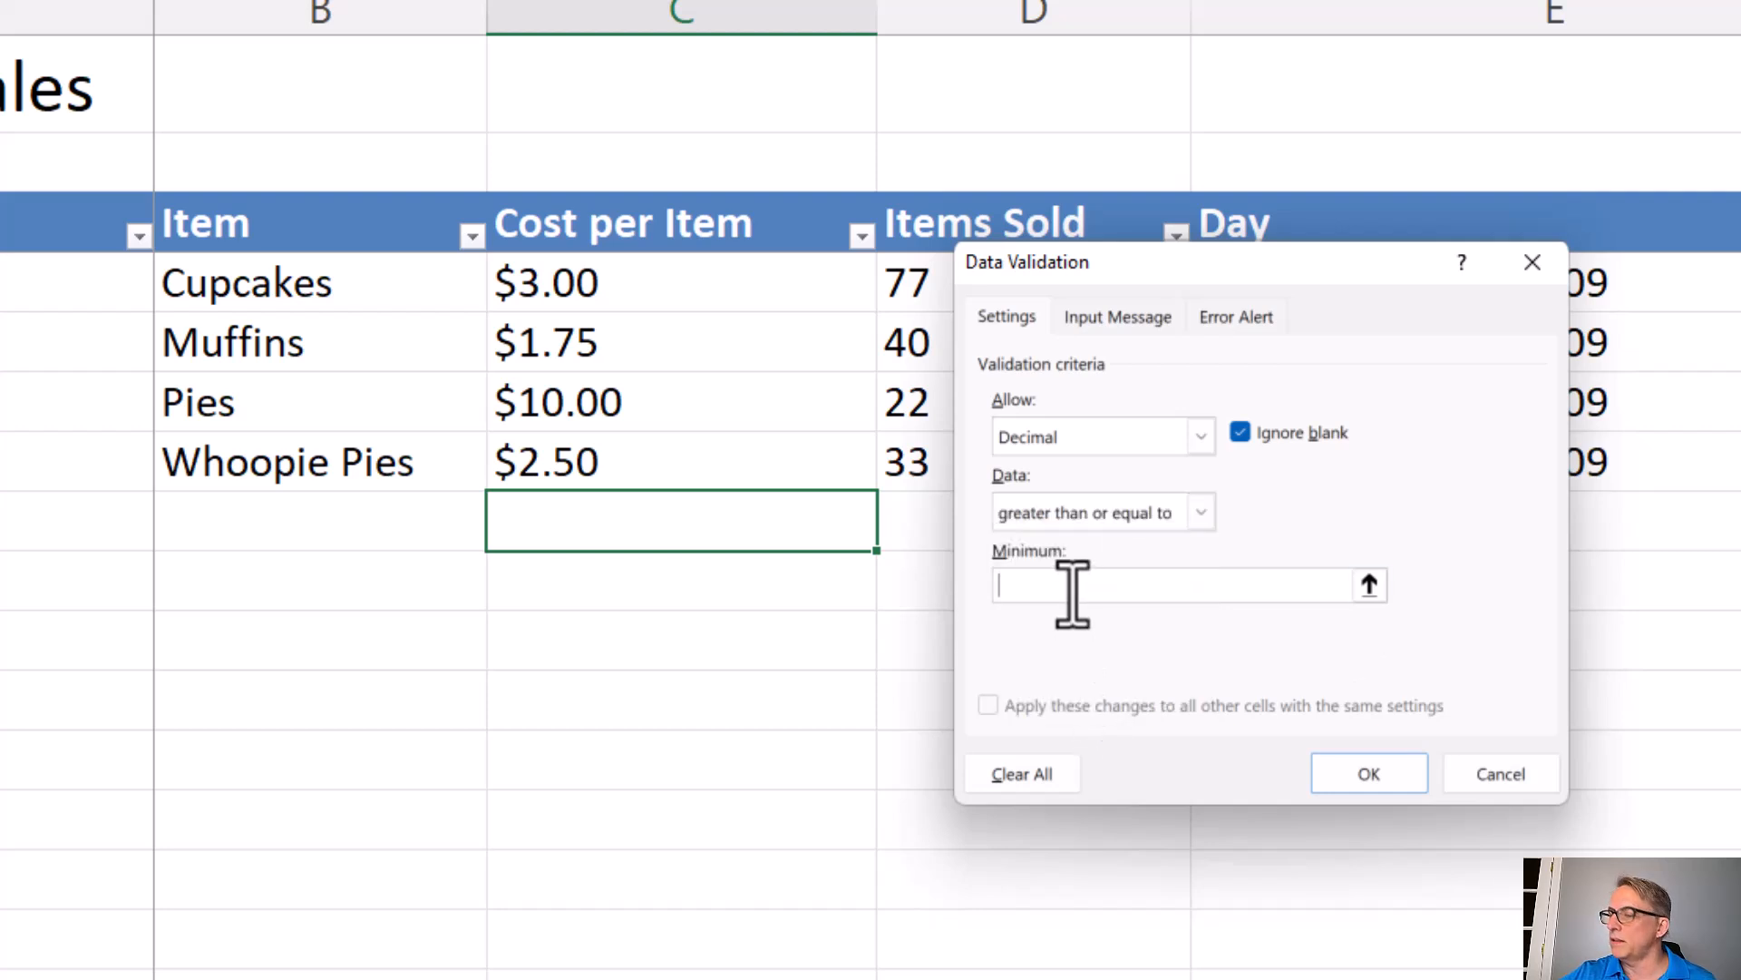
{"action": "type", "text": "0"}
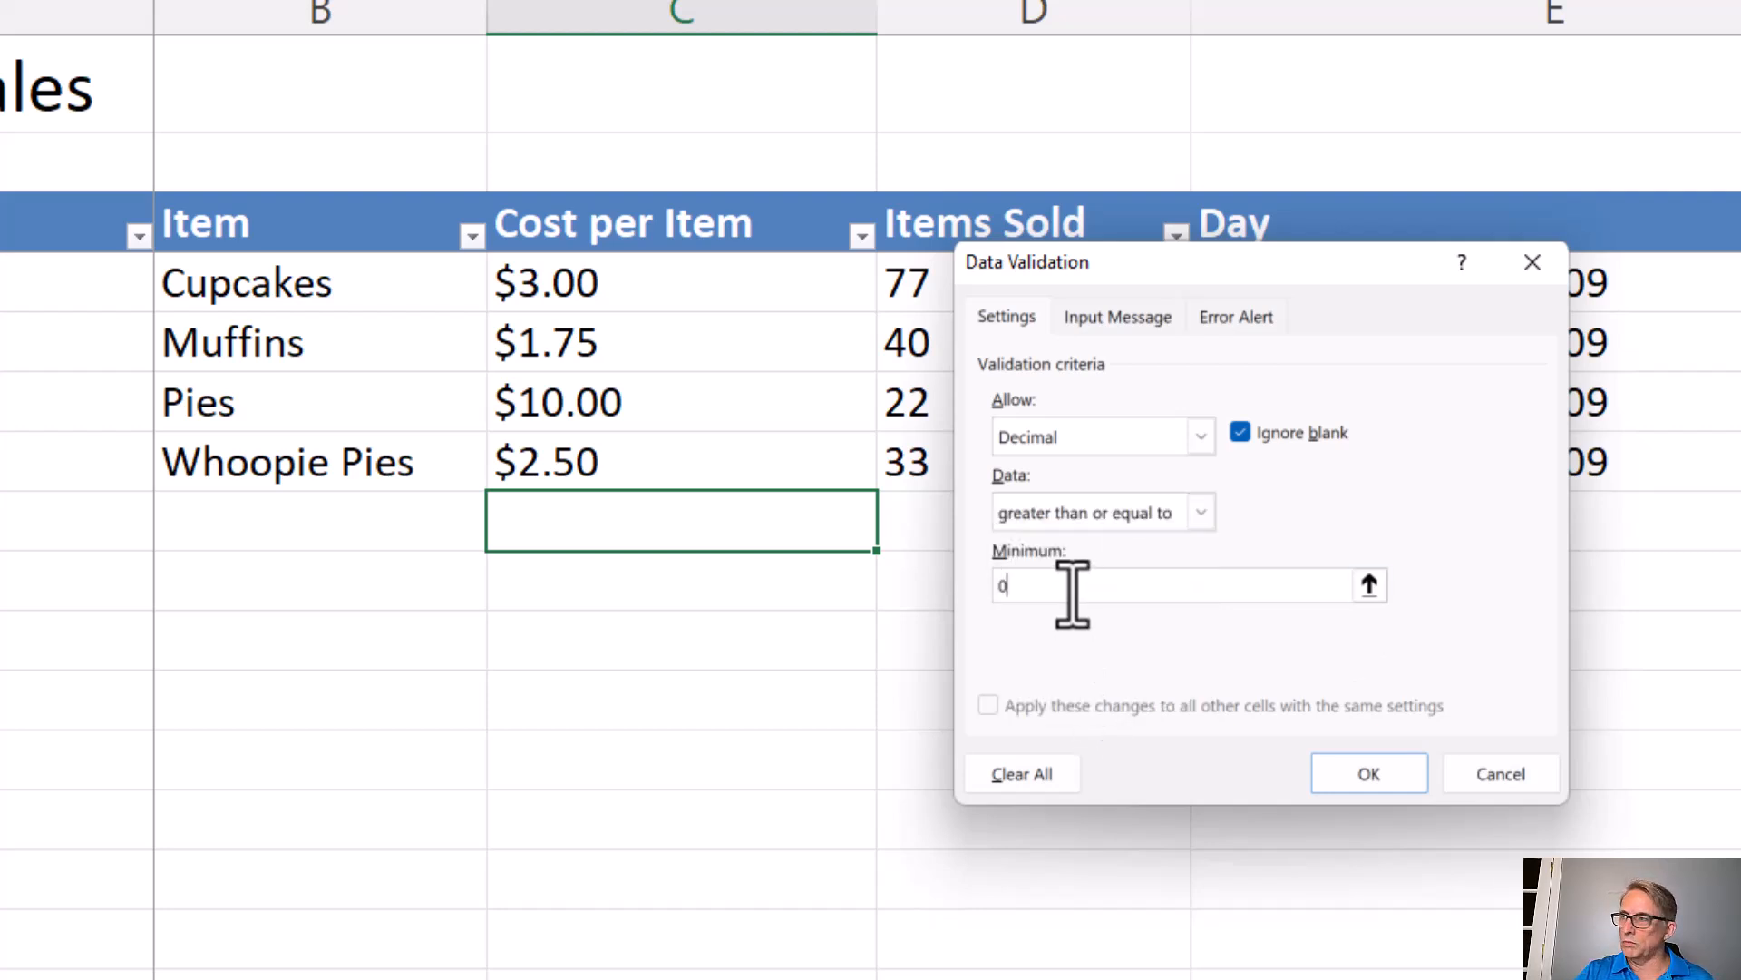
{"action": "left_click", "coordinate": [1335, 774]}
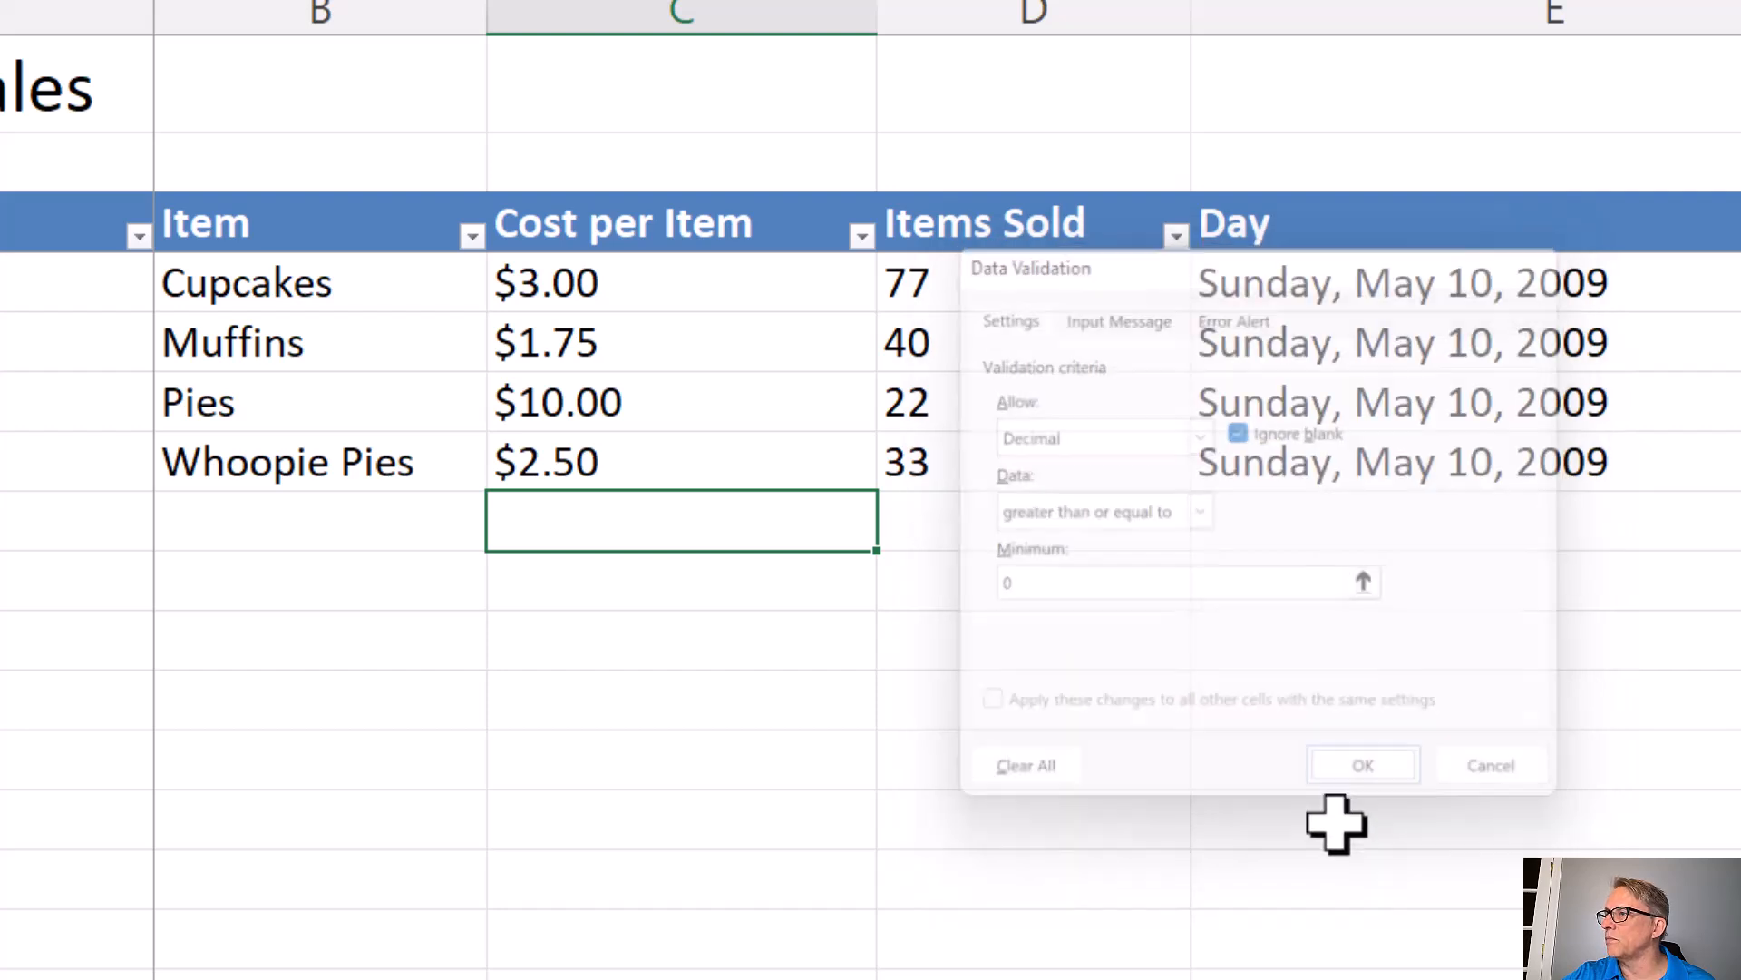
Step: Test the decimal rule by entering -1 in C130, and cancel the entry
{"action": "double_click", "coordinate": [660, 521]}
{"action": "type", "text": "-1"}
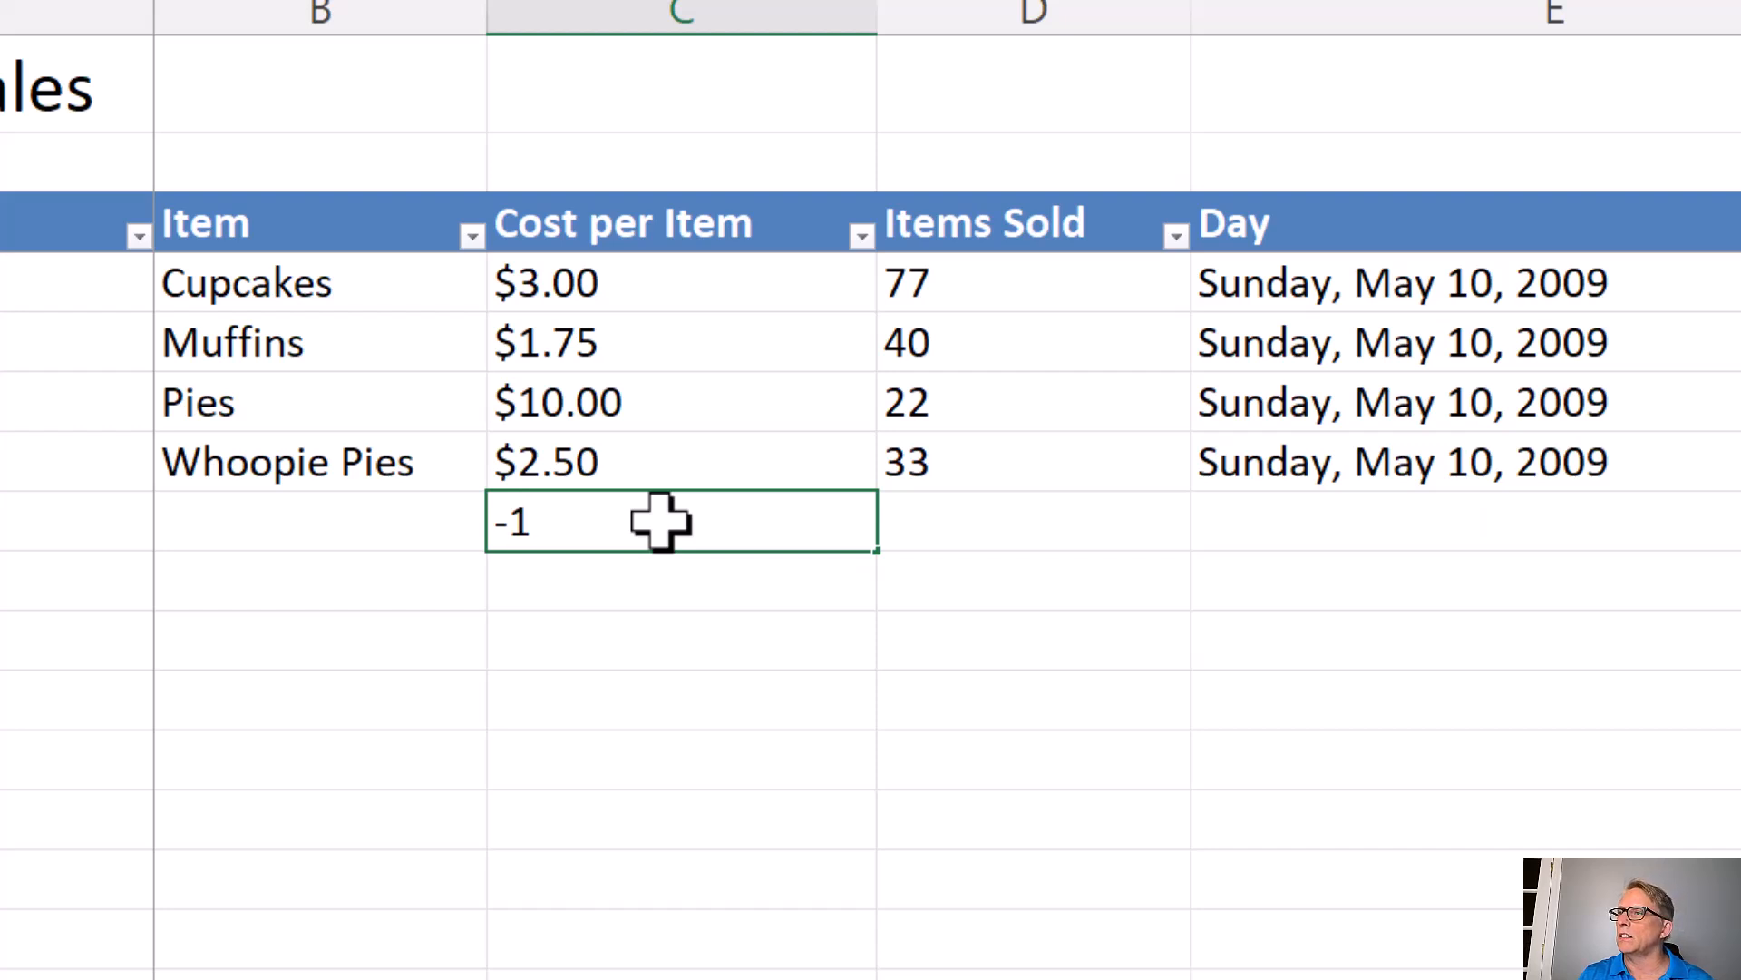
{"action": "key", "text": "Return"}
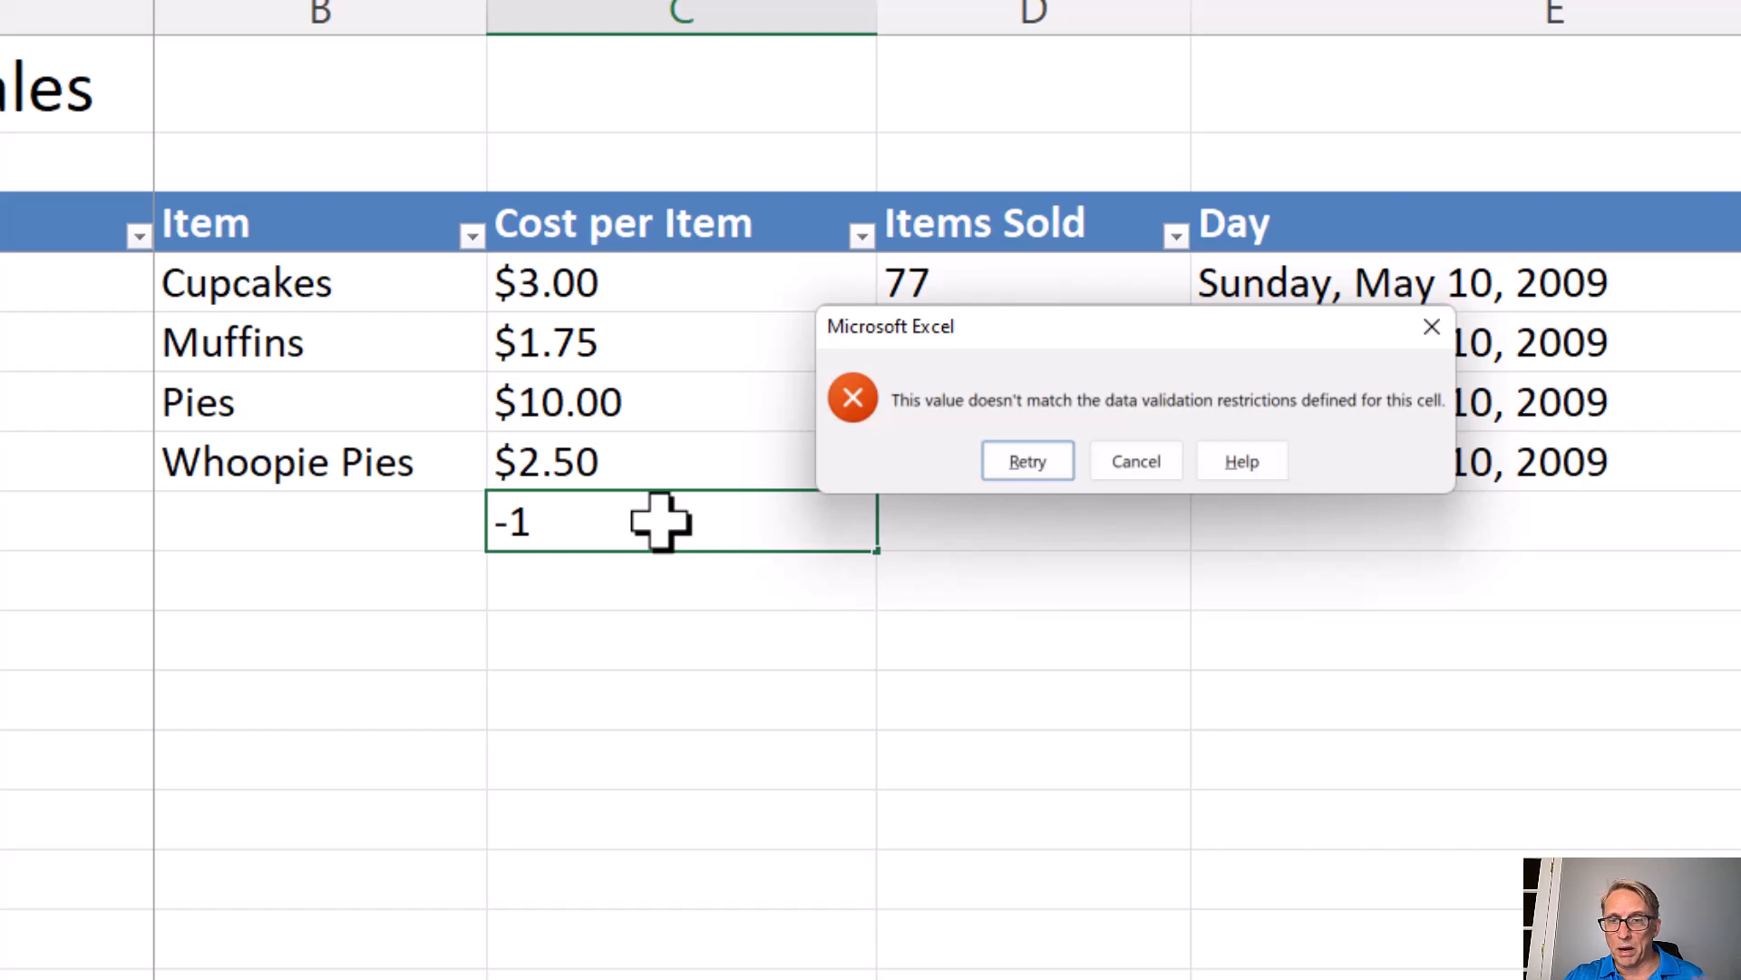
{"action": "left_click", "coordinate": [1152, 462]}
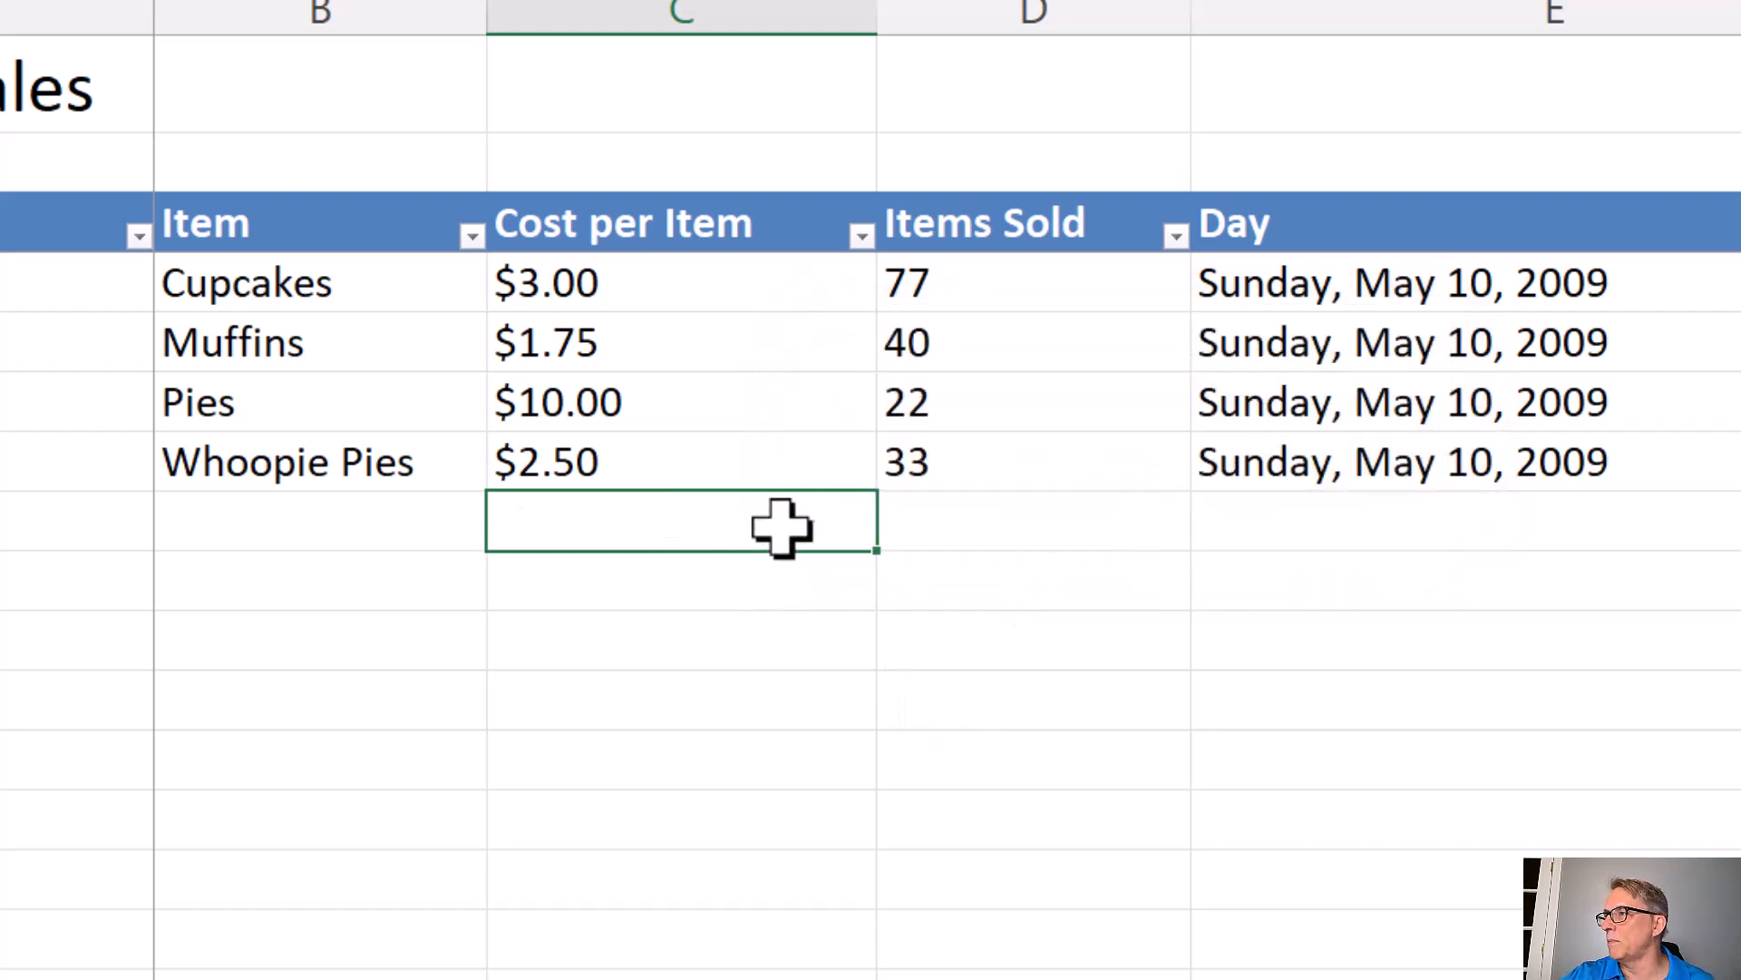
Step: Enter 33.5 in the Items Sold cell D130 to try a fractional quantity, and clear the cell
{"action": "left_click", "coordinate": [964, 525]}
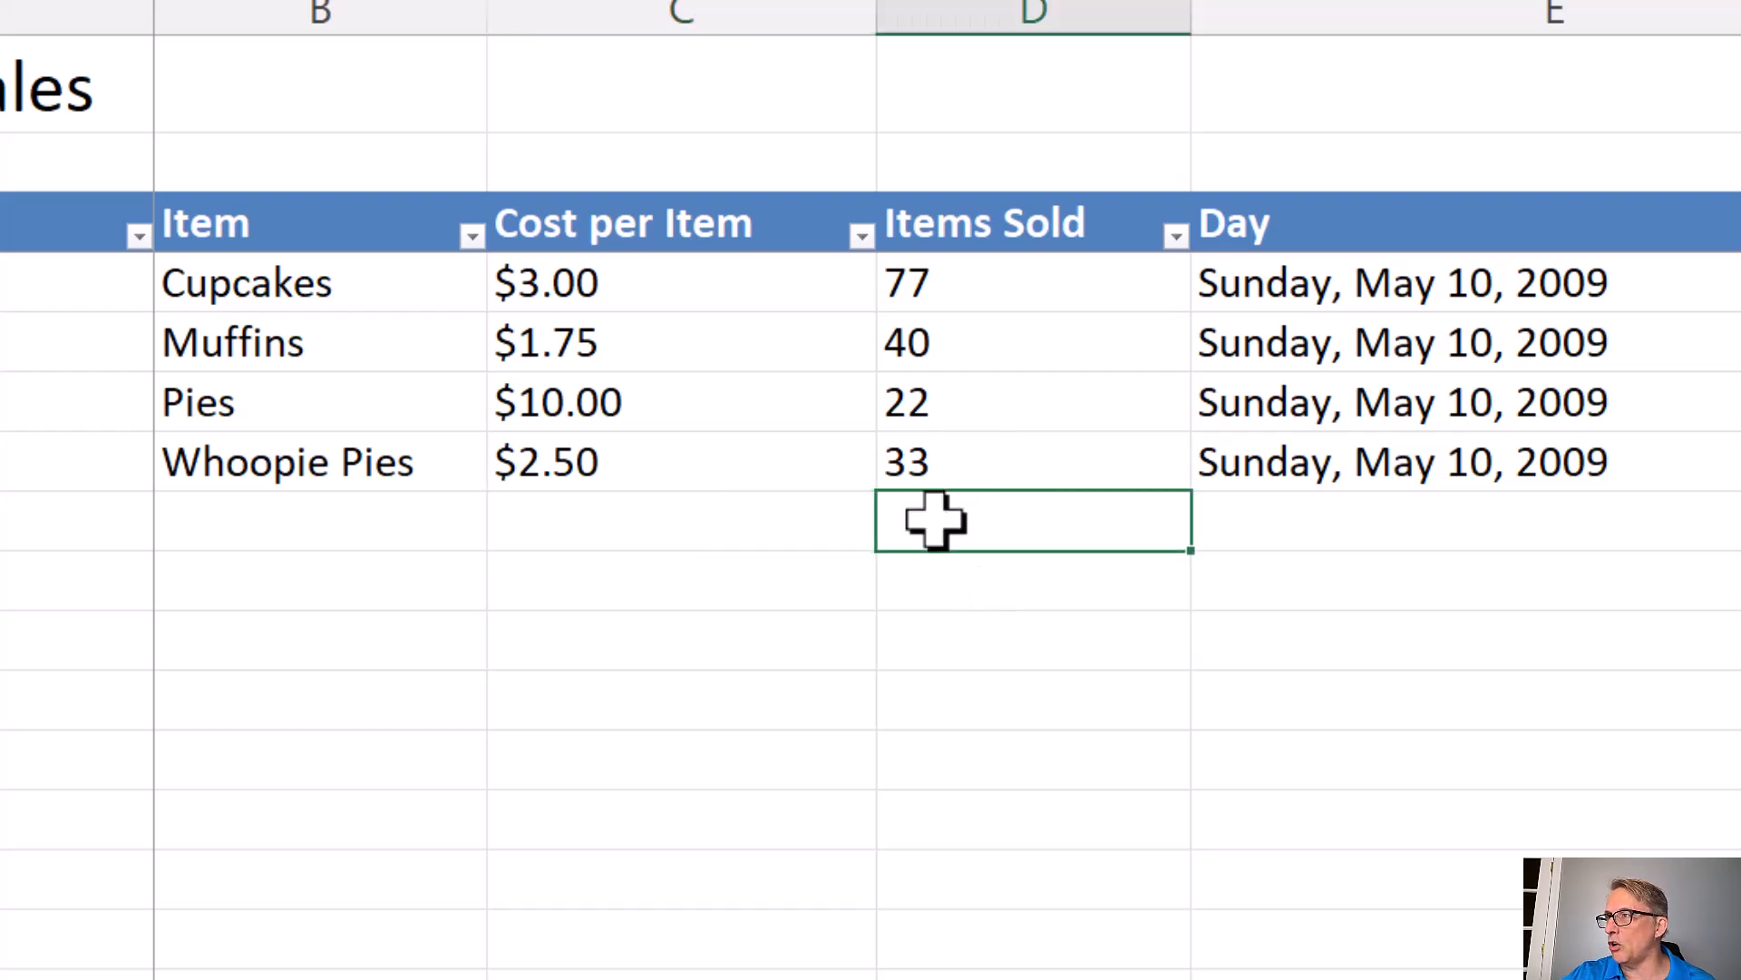
{"action": "type", "text": "33.5"}
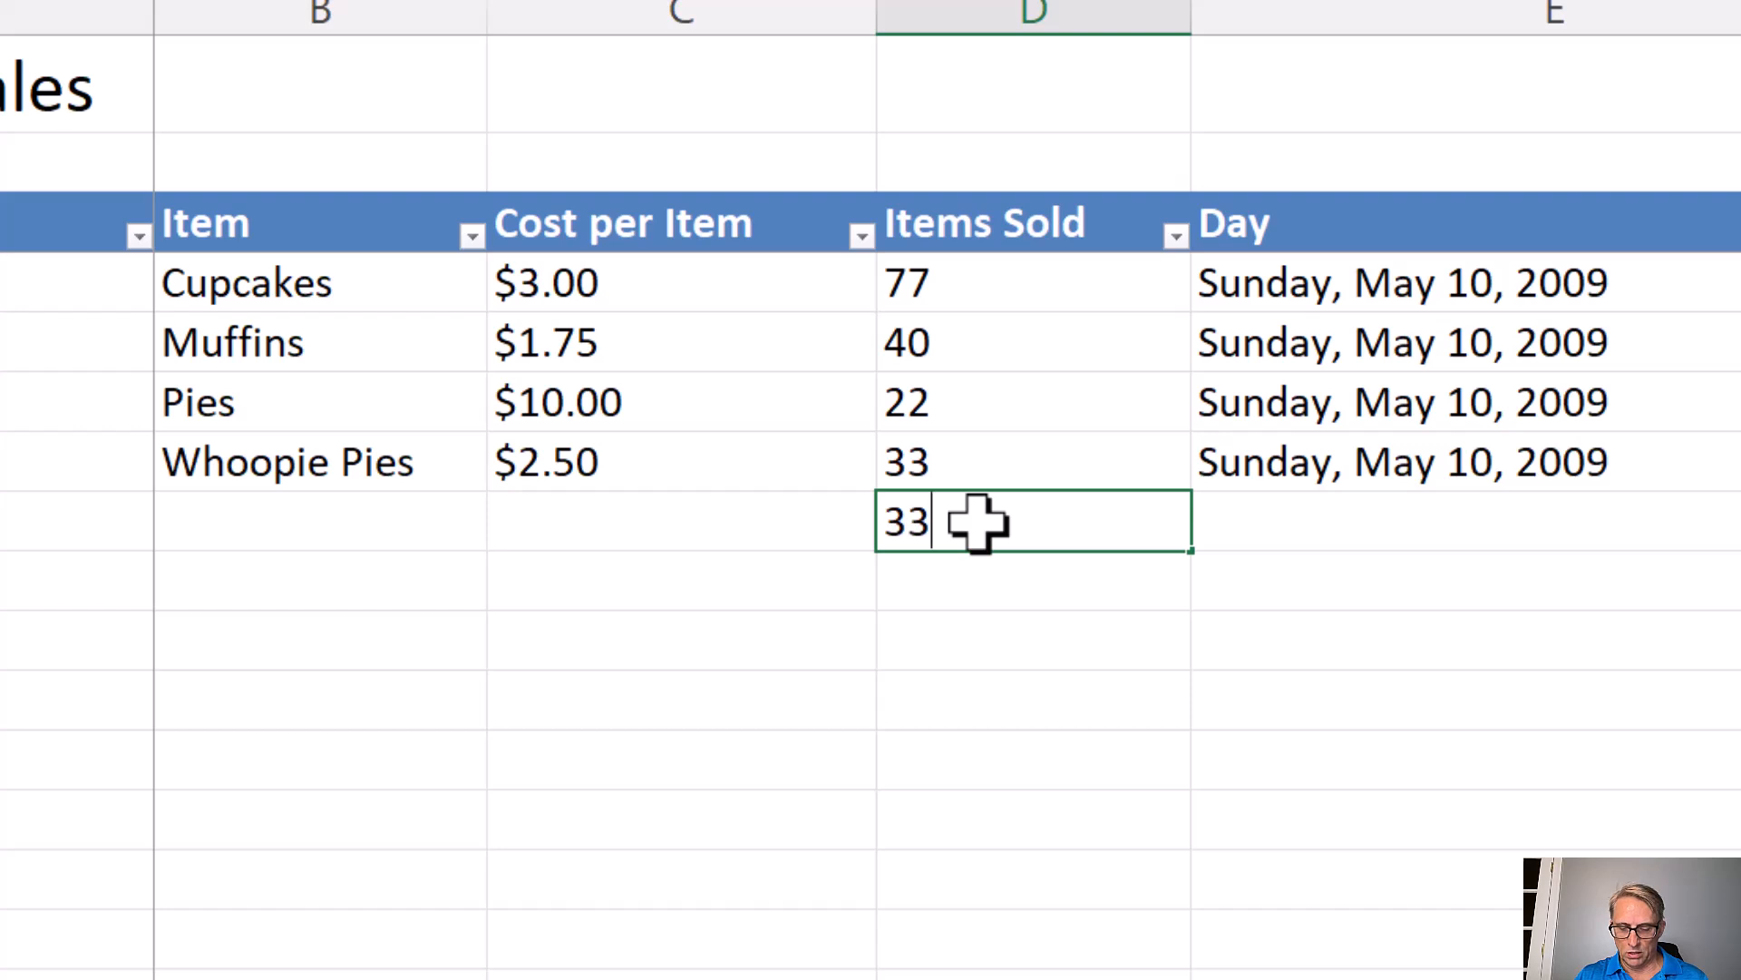
{"action": "key", "text": "Return"}
{"action": "left_click", "coordinate": [976, 522]}
{"action": "key", "text": "Delete"}
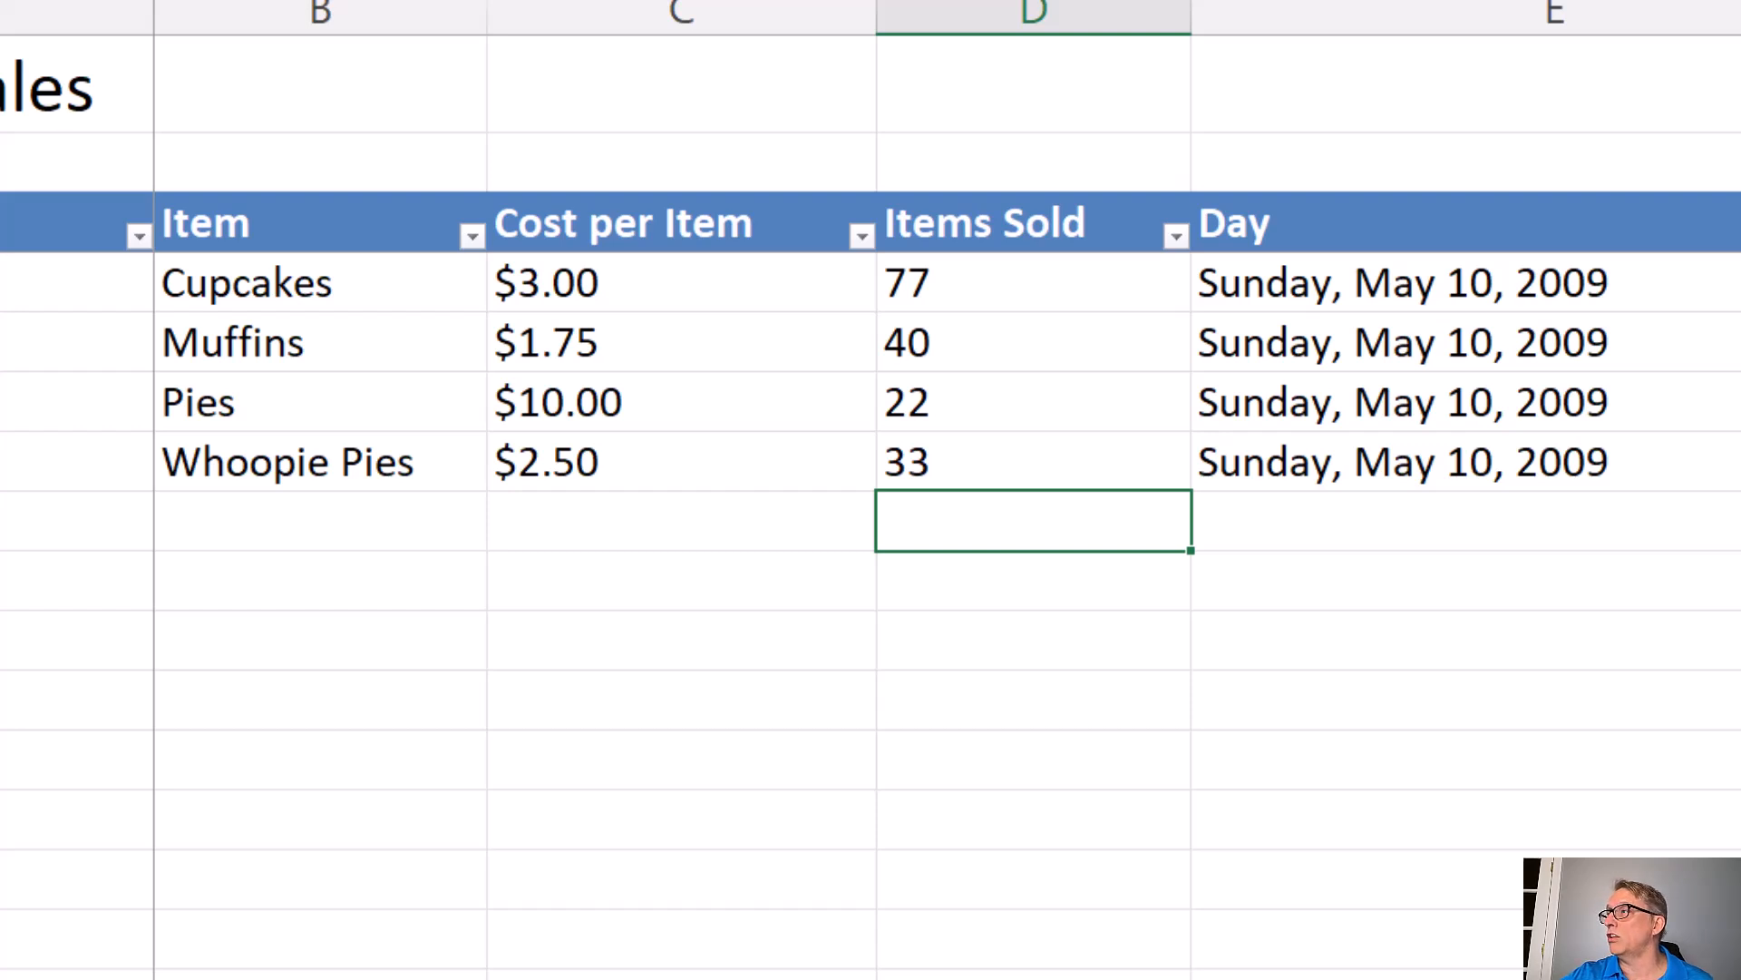
Step: Start a data validation rule for the Items Sold cell D130 that allows Whole number values
{"action": "key", "text": "alt+a"}
{"action": "key", "text": "v"}
{"action": "key", "text": "v"}
{"action": "left_click", "coordinate": [1203, 438]}
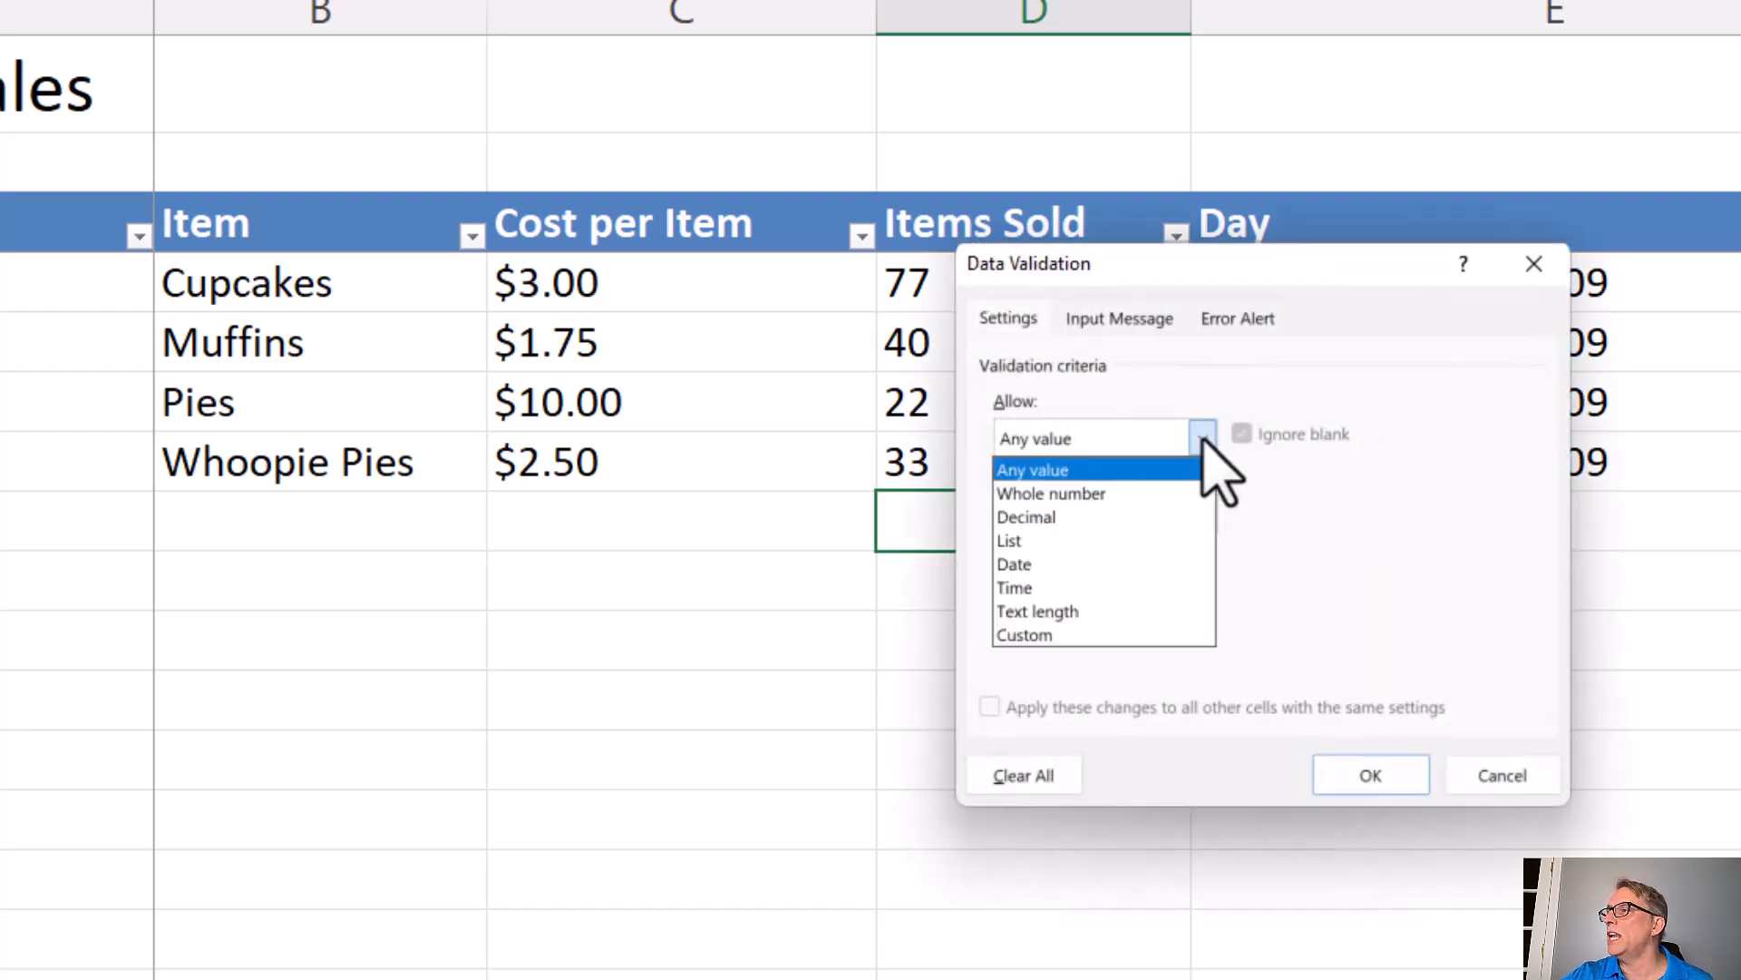
{"action": "left_click", "coordinate": [1152, 494]}
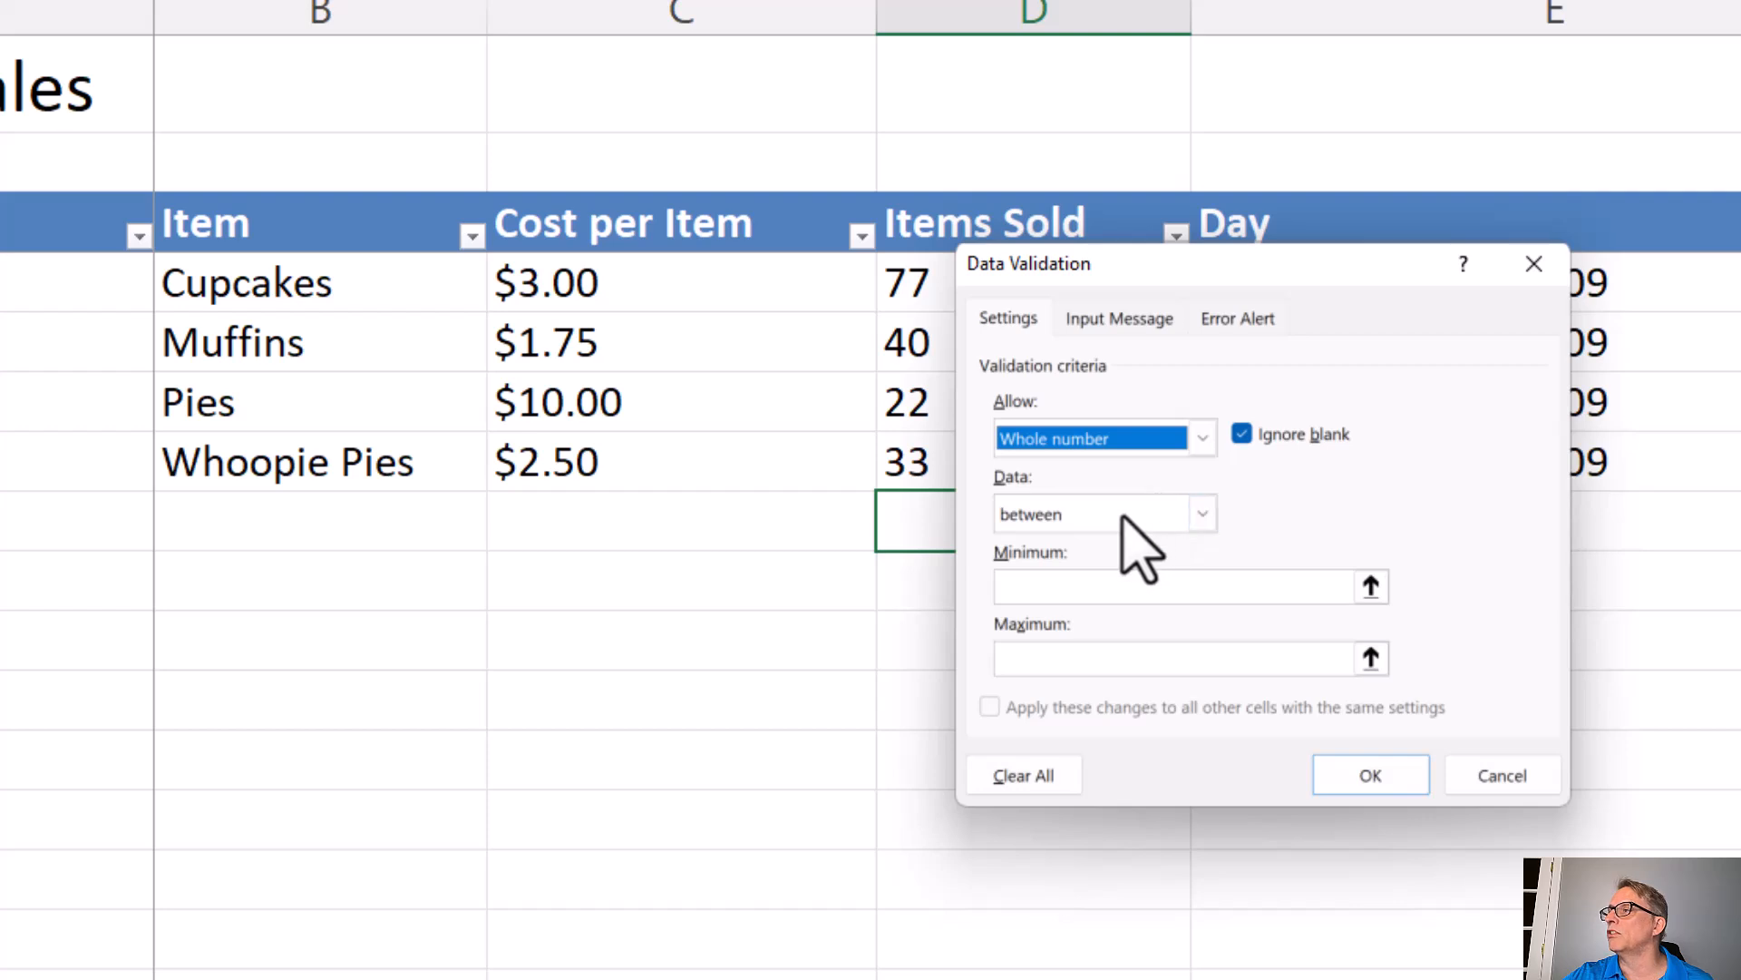
Step: Require the items sold value to be greater than a minimum of 0, and apply the rule
{"action": "left_click", "coordinate": [1125, 515]}
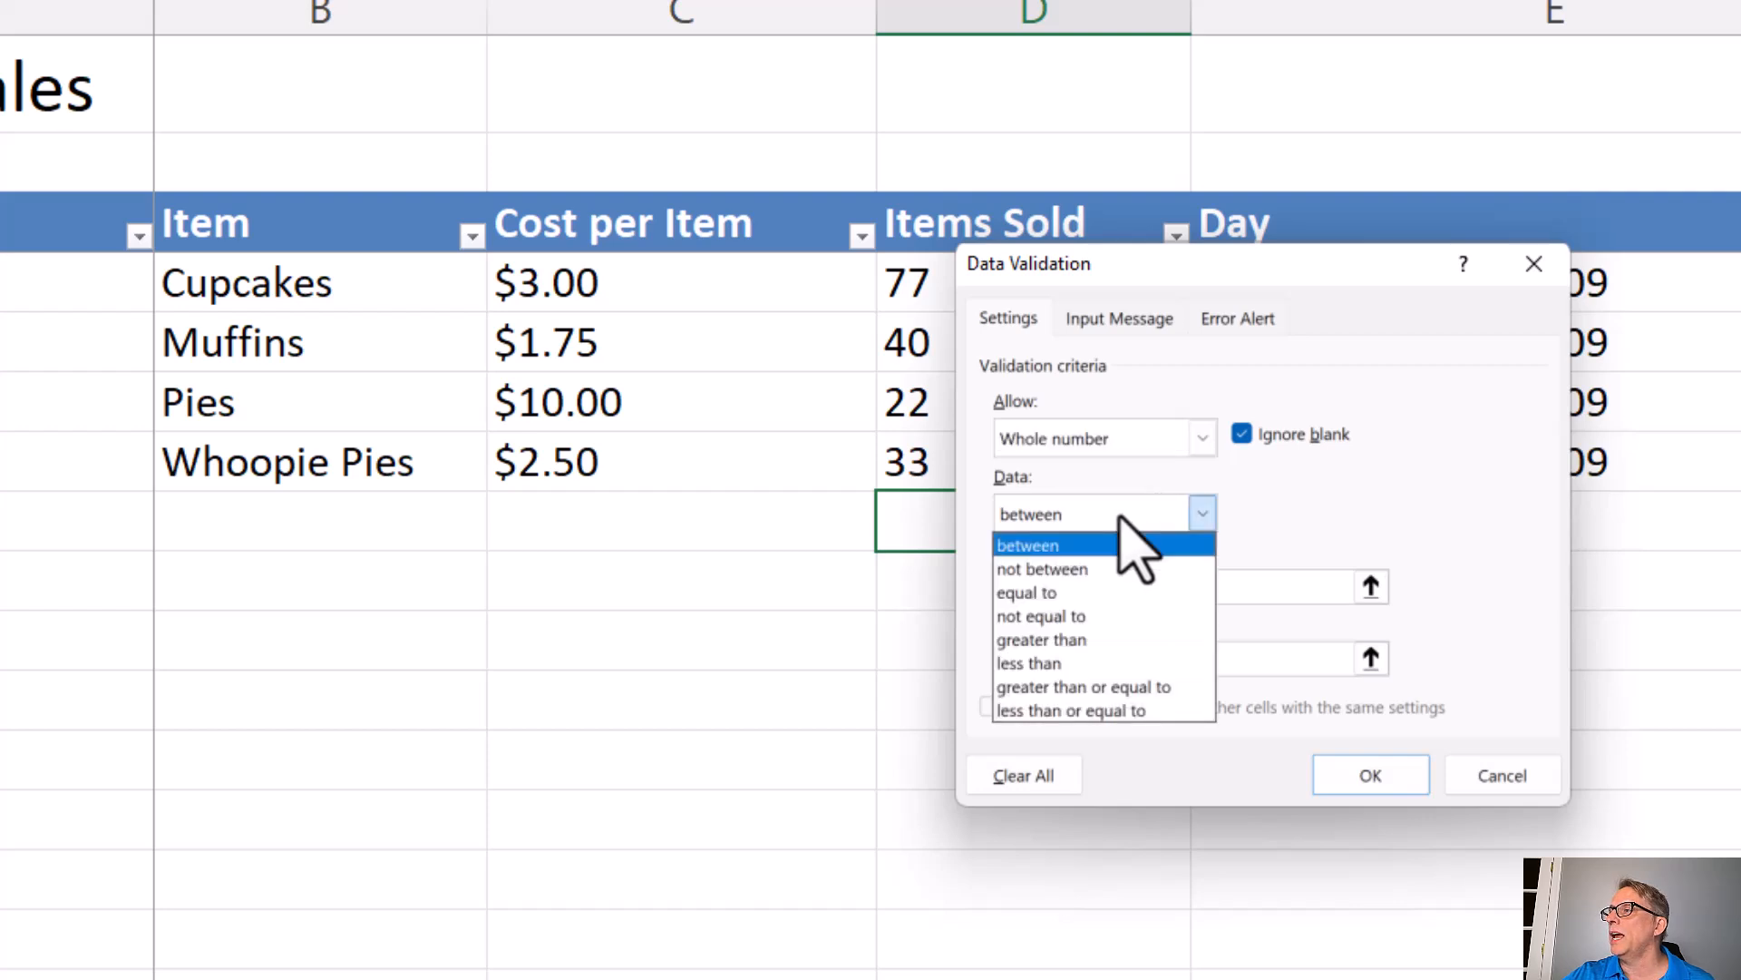
{"action": "left_click", "coordinate": [1109, 644]}
{"action": "left_click", "coordinate": [1038, 591]}
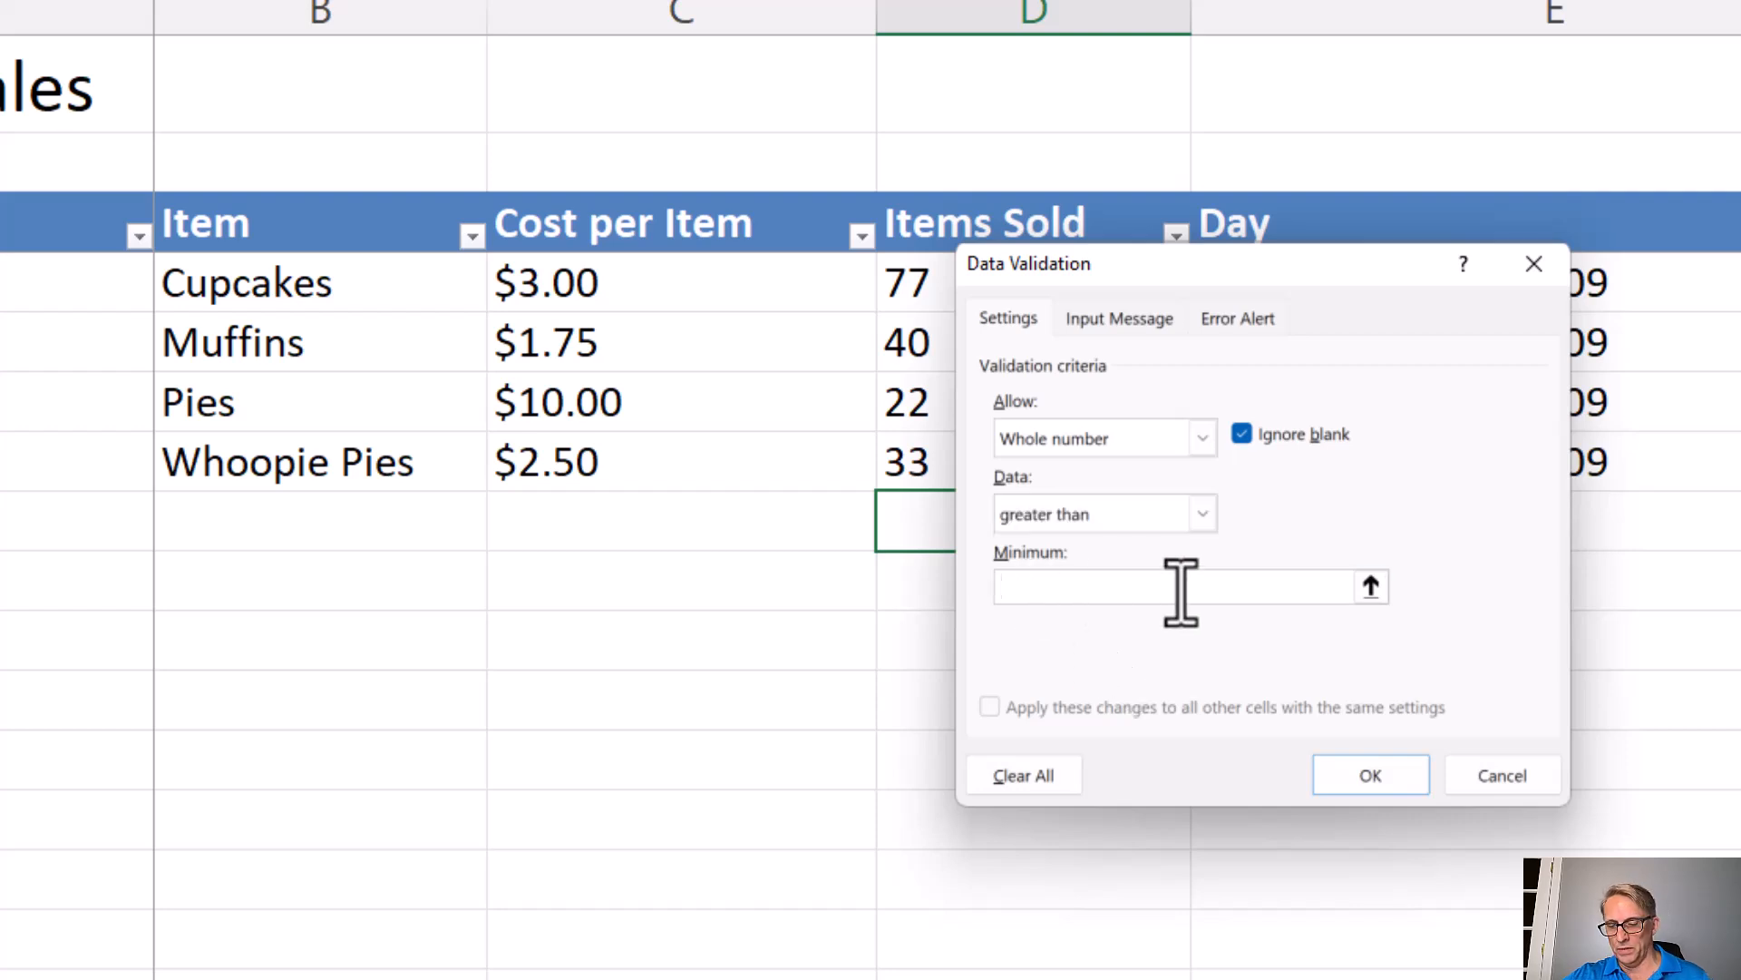
{"action": "type", "text": "0"}
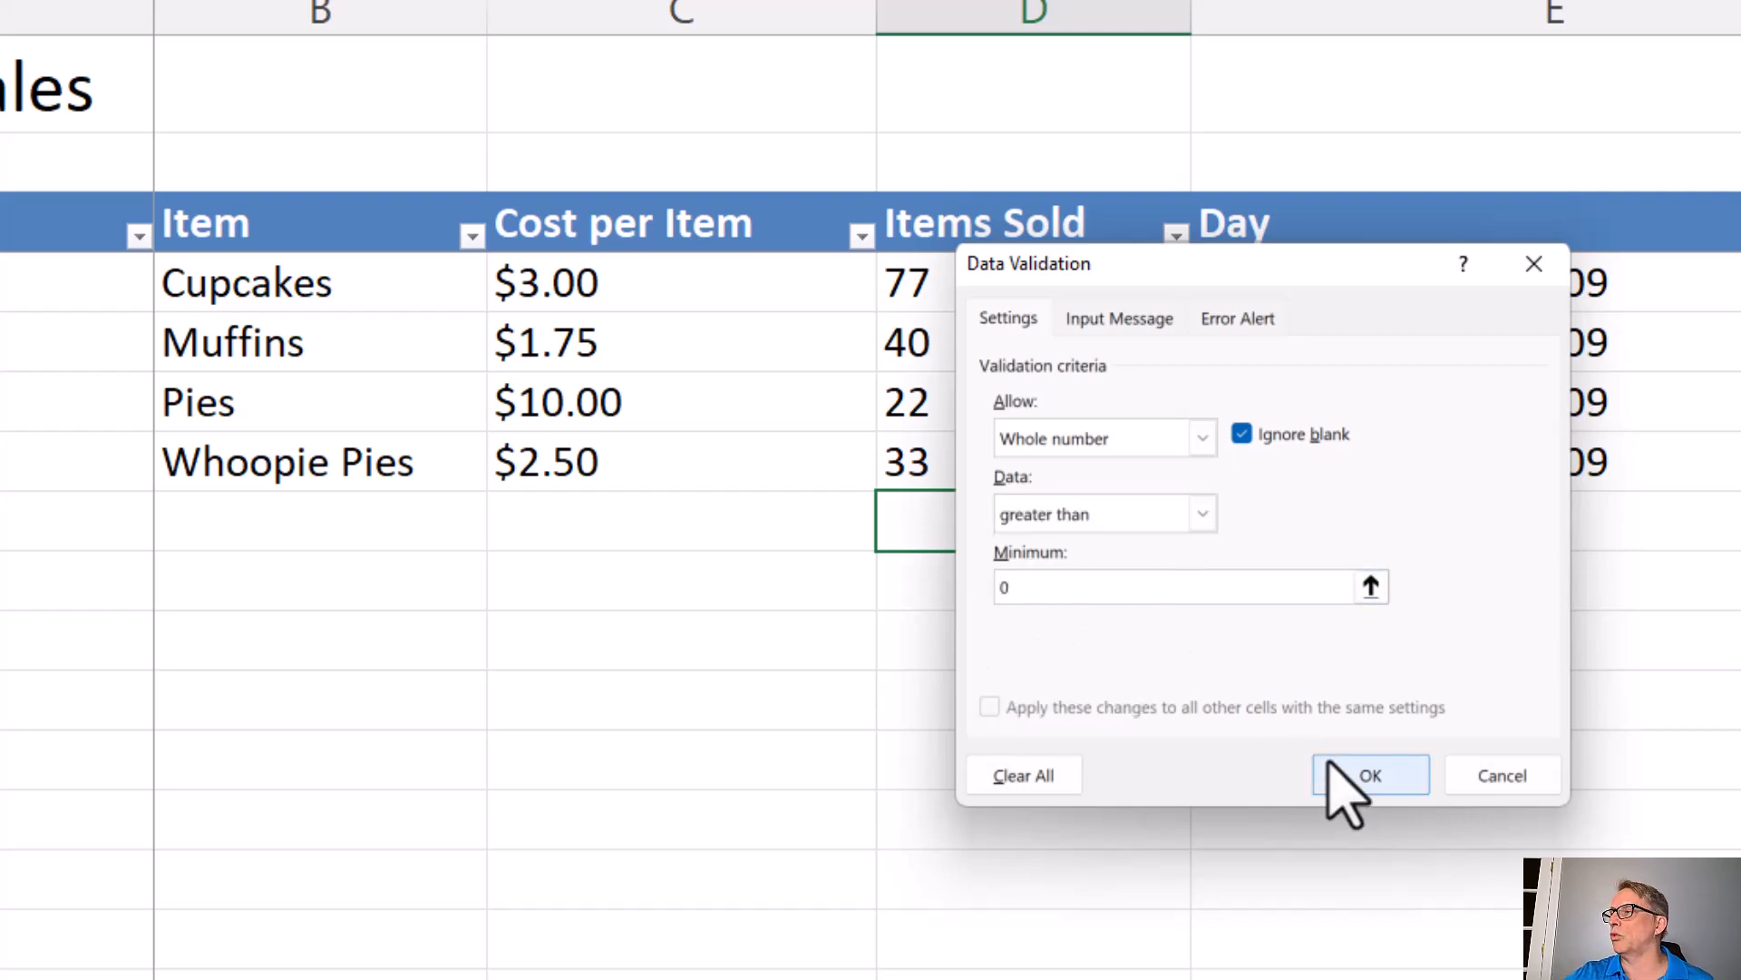
{"action": "left_click", "coordinate": [1365, 777]}
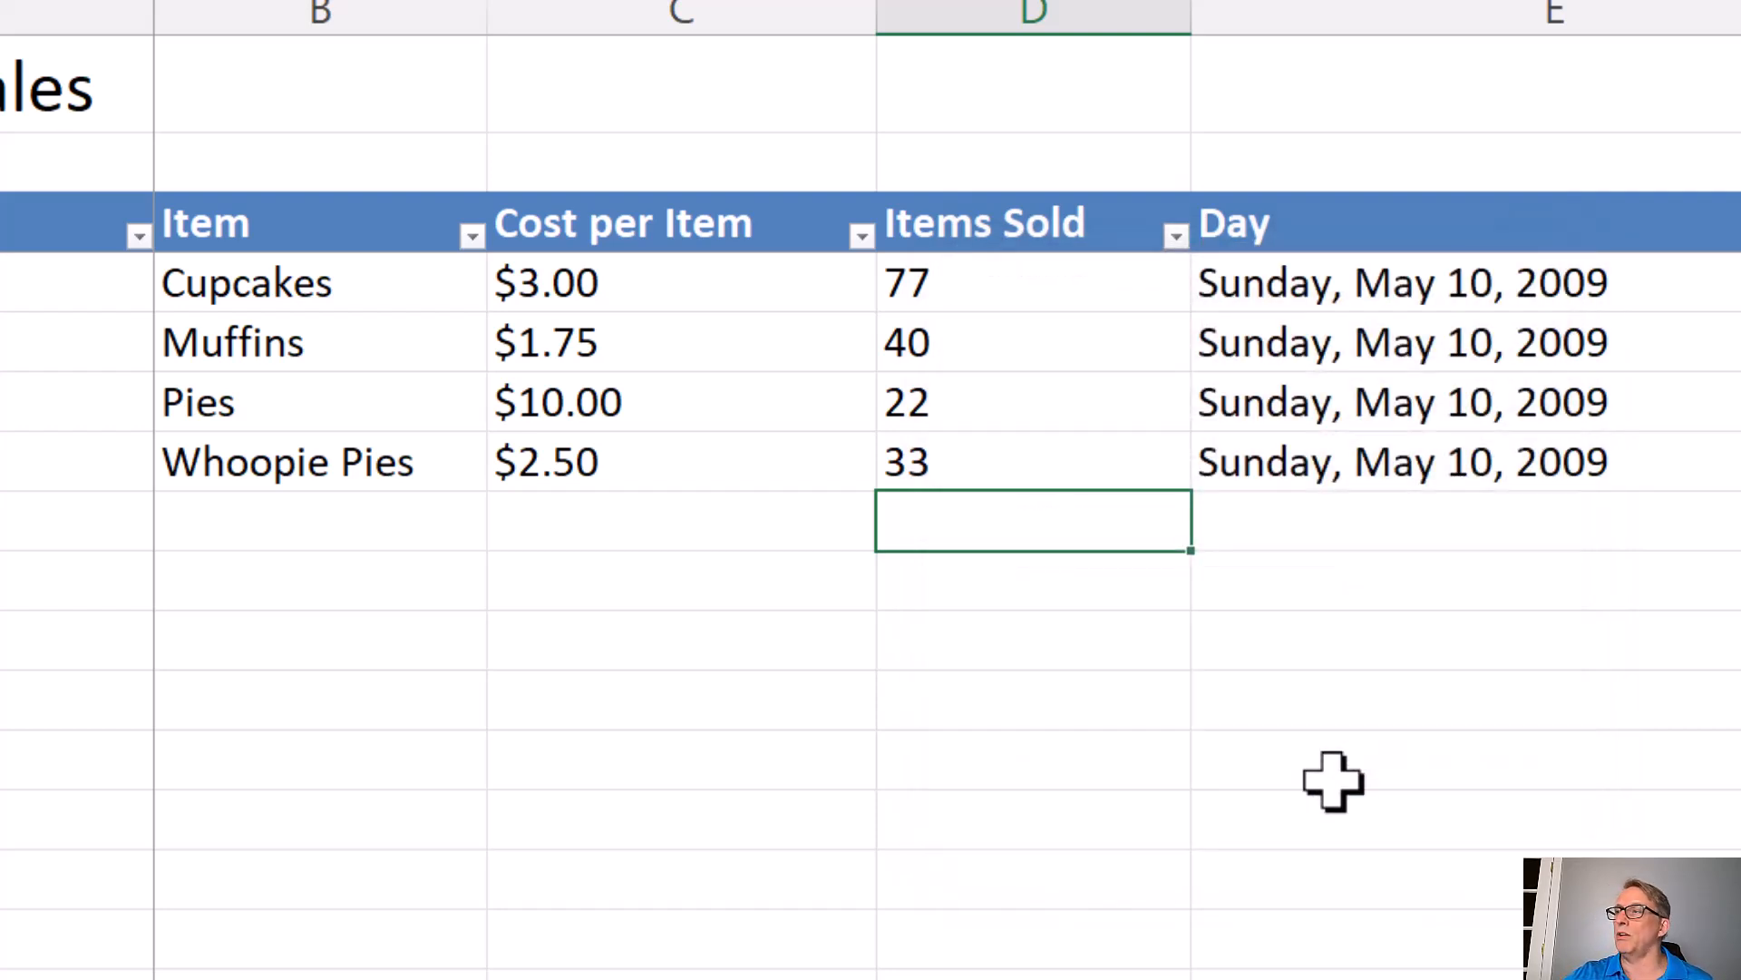
Step: Test the whole number rule in D130 by entering 5 and then 5.5, and choose to retry the entry
{"action": "type", "text": "5"}
{"action": "key", "text": "Return"}
{"action": "left_click", "coordinate": [1000, 532]}
{"action": "type", "text": "5.5"}
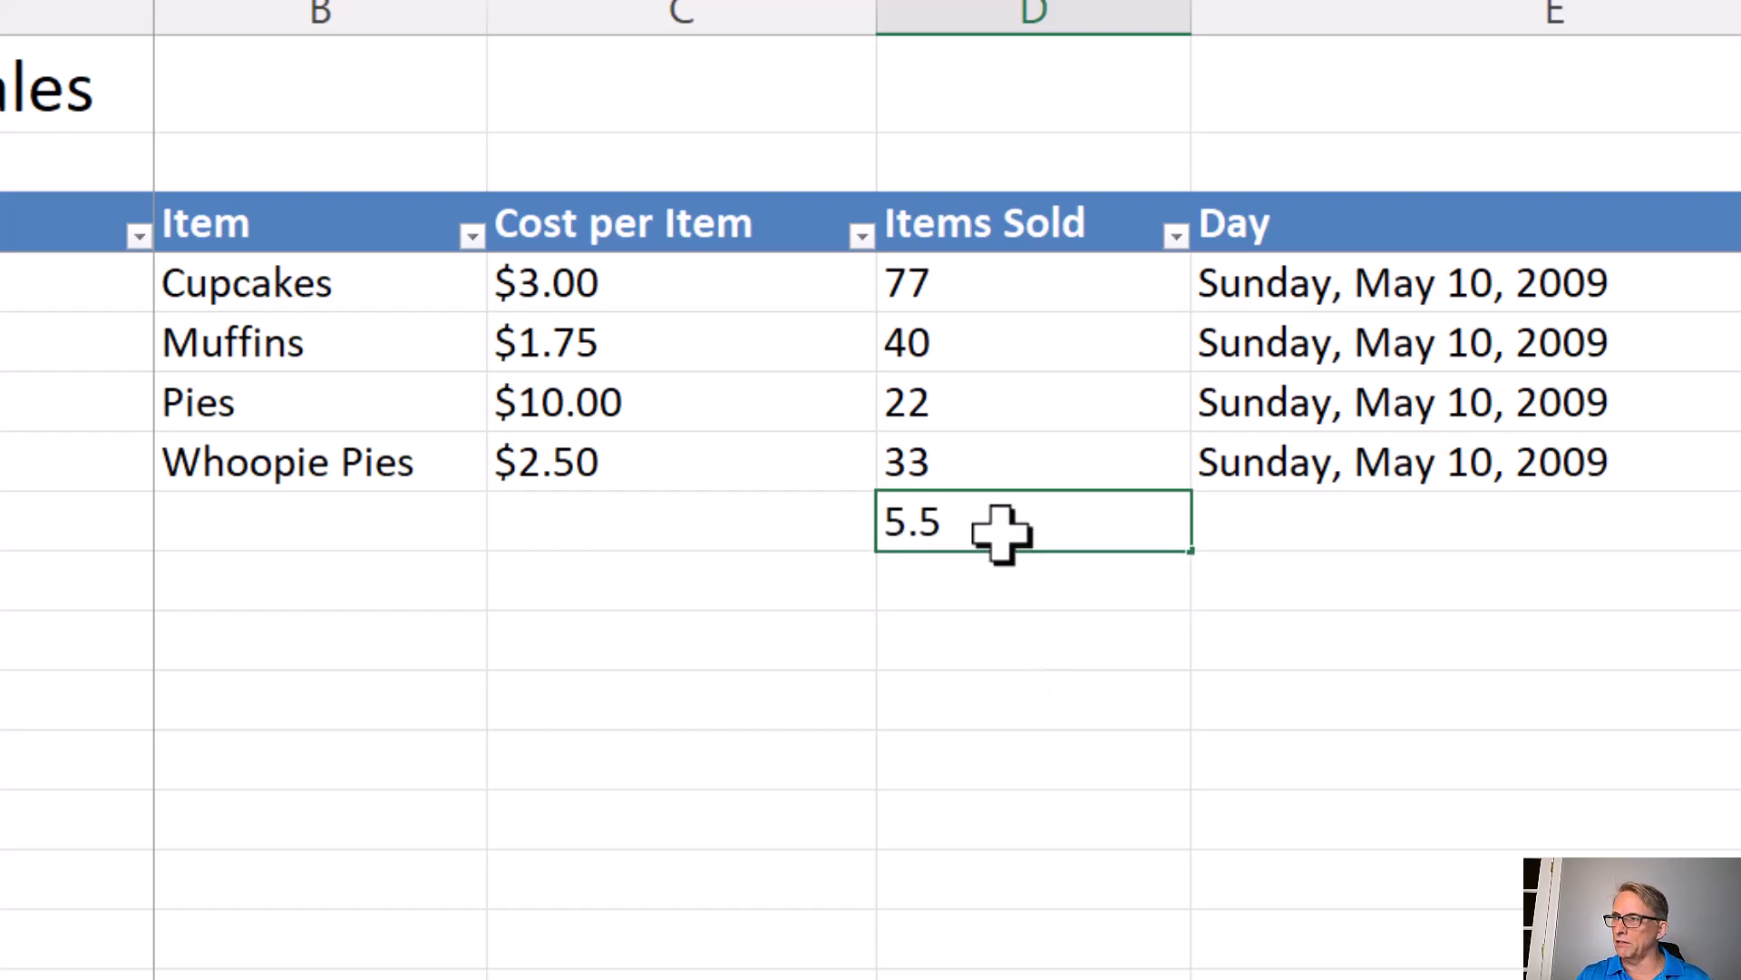
{"action": "key", "text": "Return"}
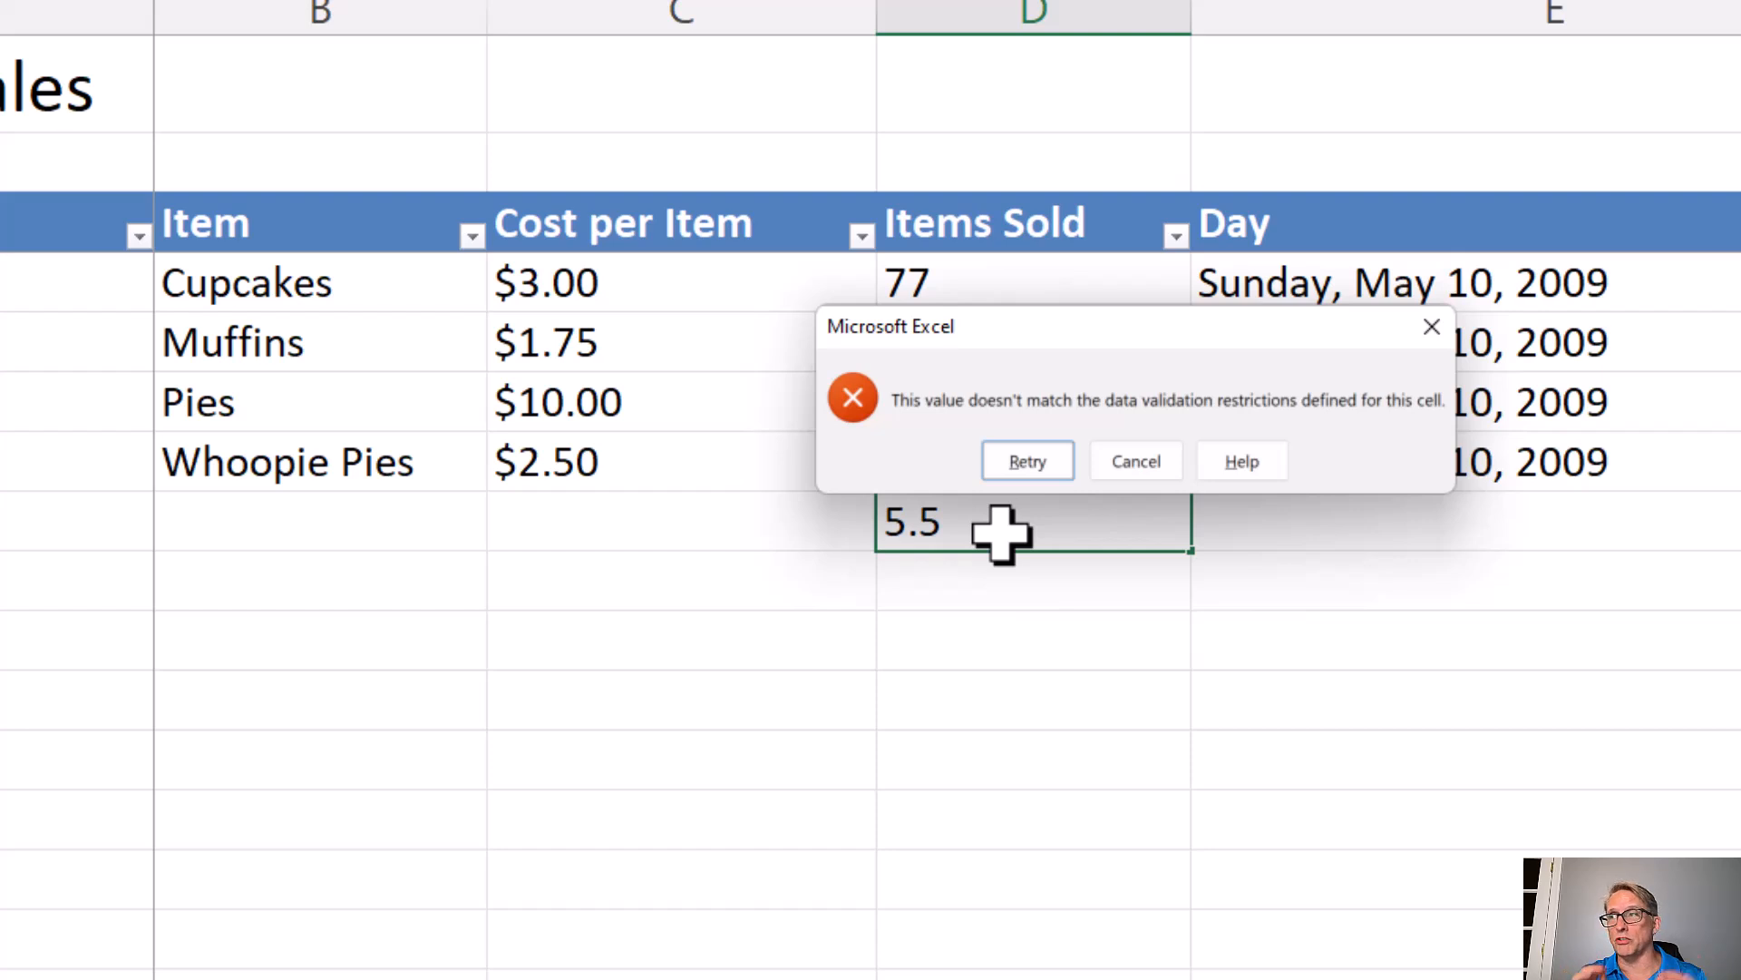
{"action": "left_click", "coordinate": [1042, 458]}
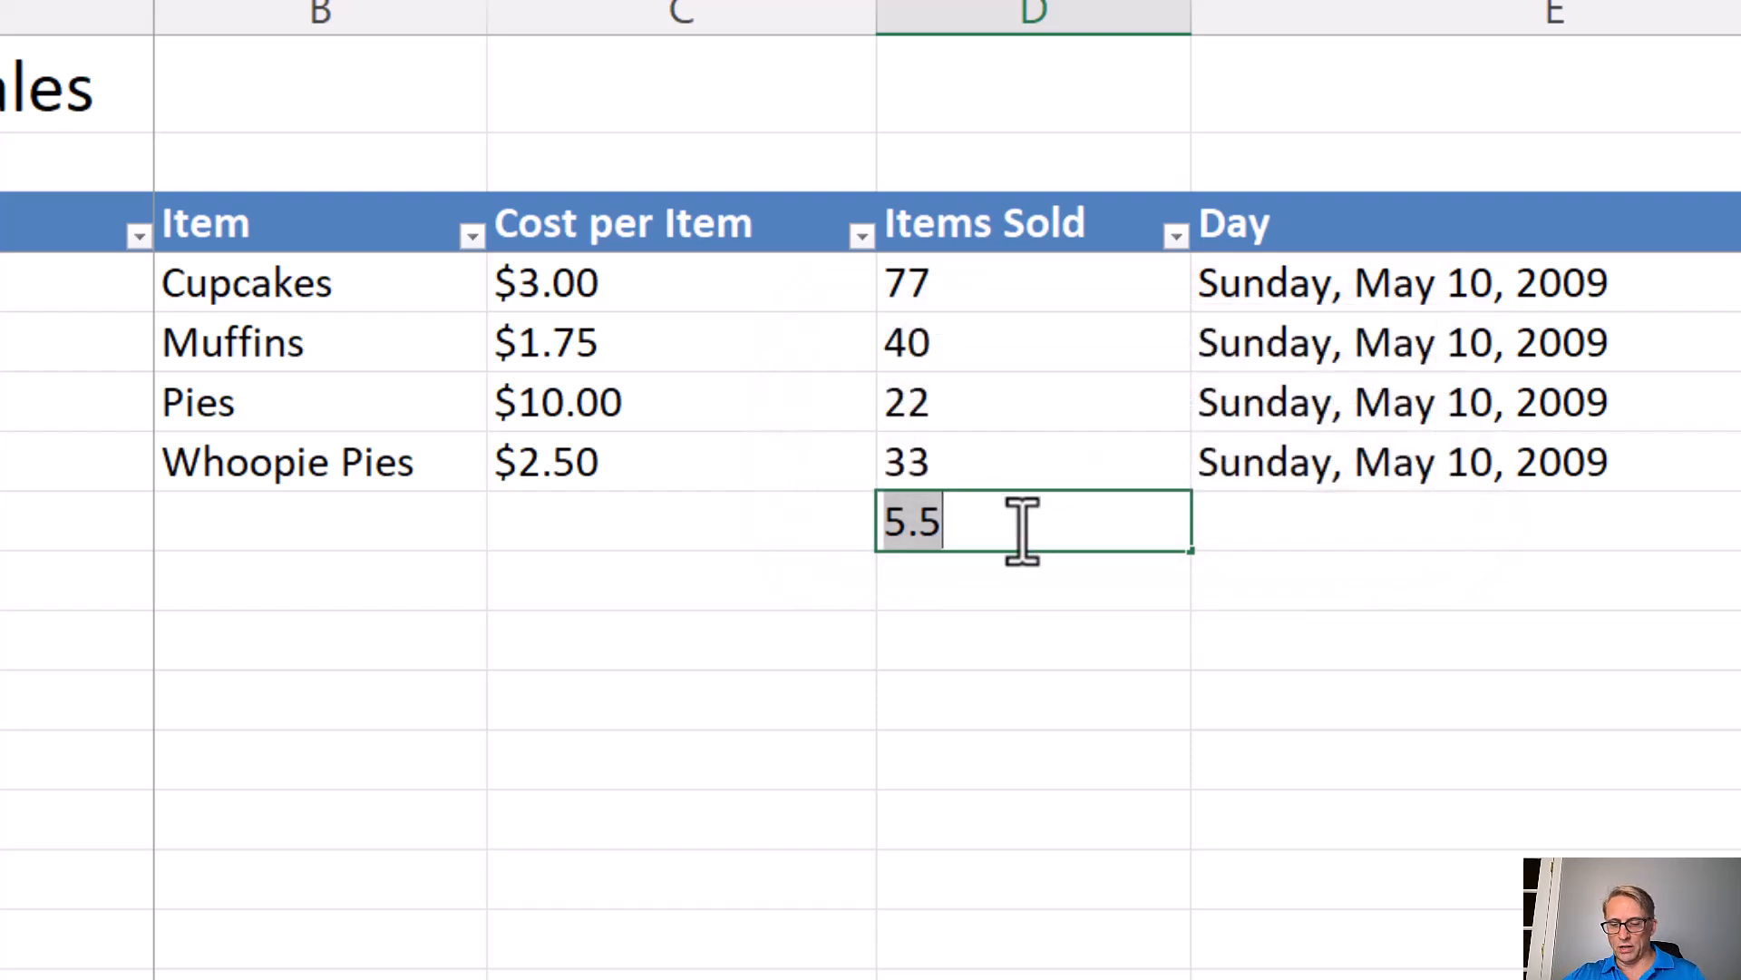
Step: Test the minimum by entering 0 in D130, cancel the entry and clear the cell
{"action": "type", "text": "0"}
{"action": "key", "text": "Return"}
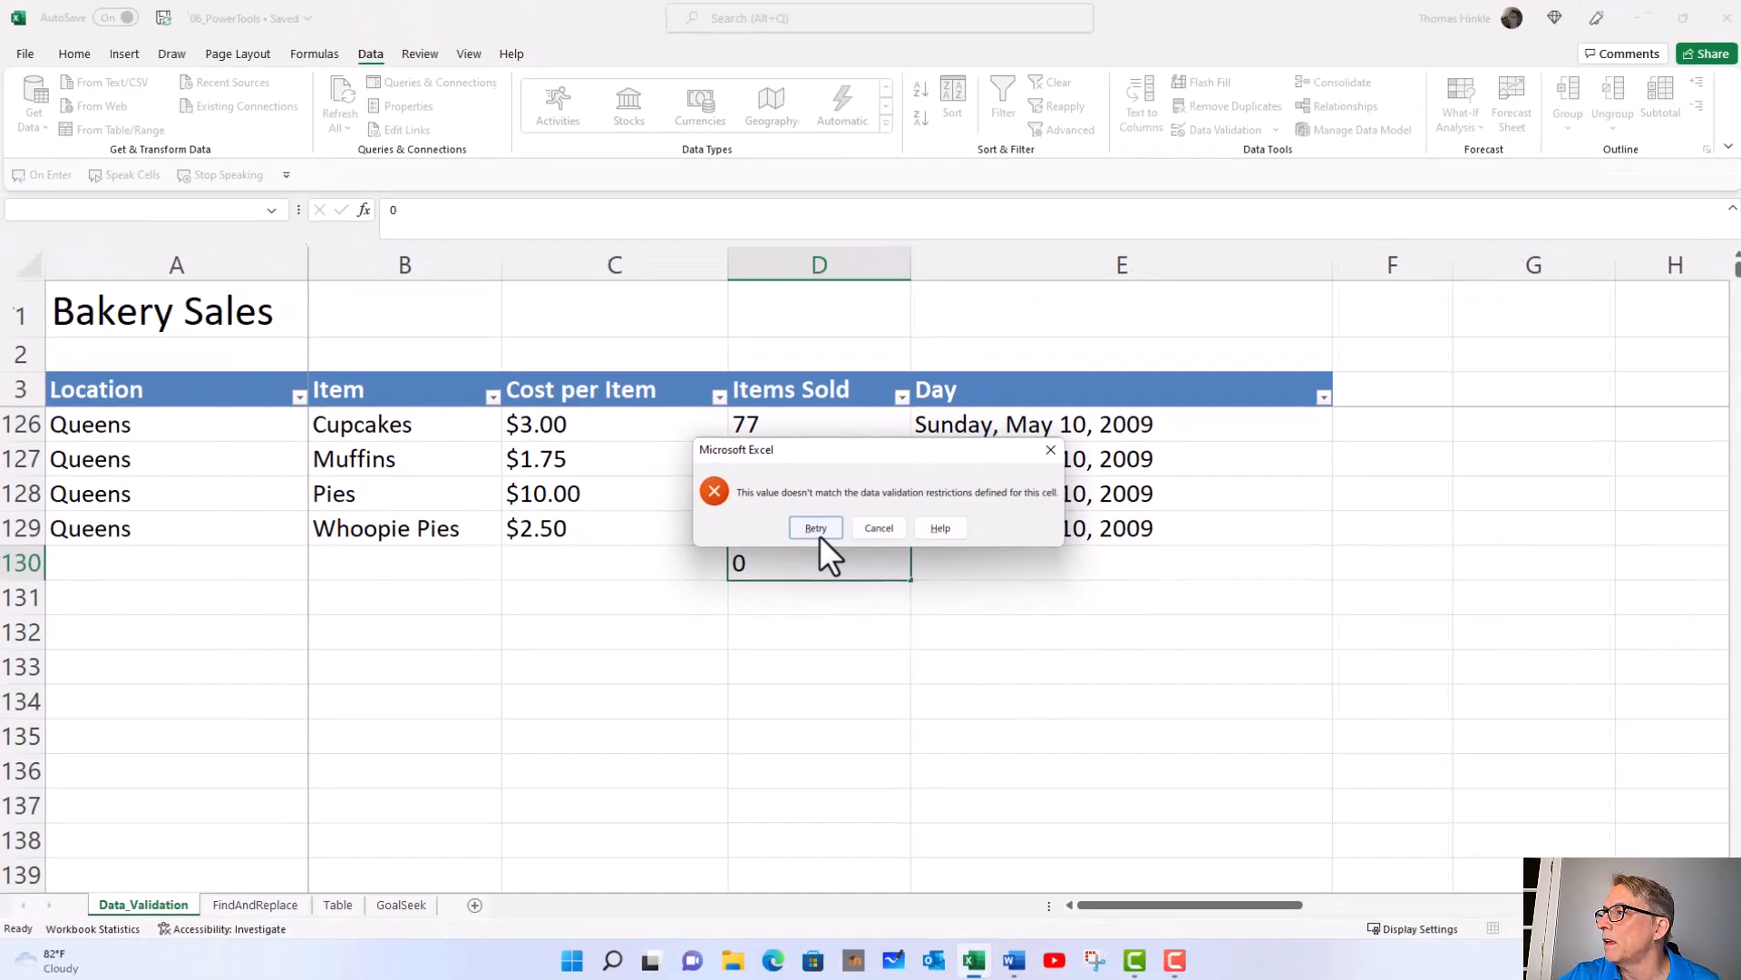
{"action": "key", "text": "Escape"}
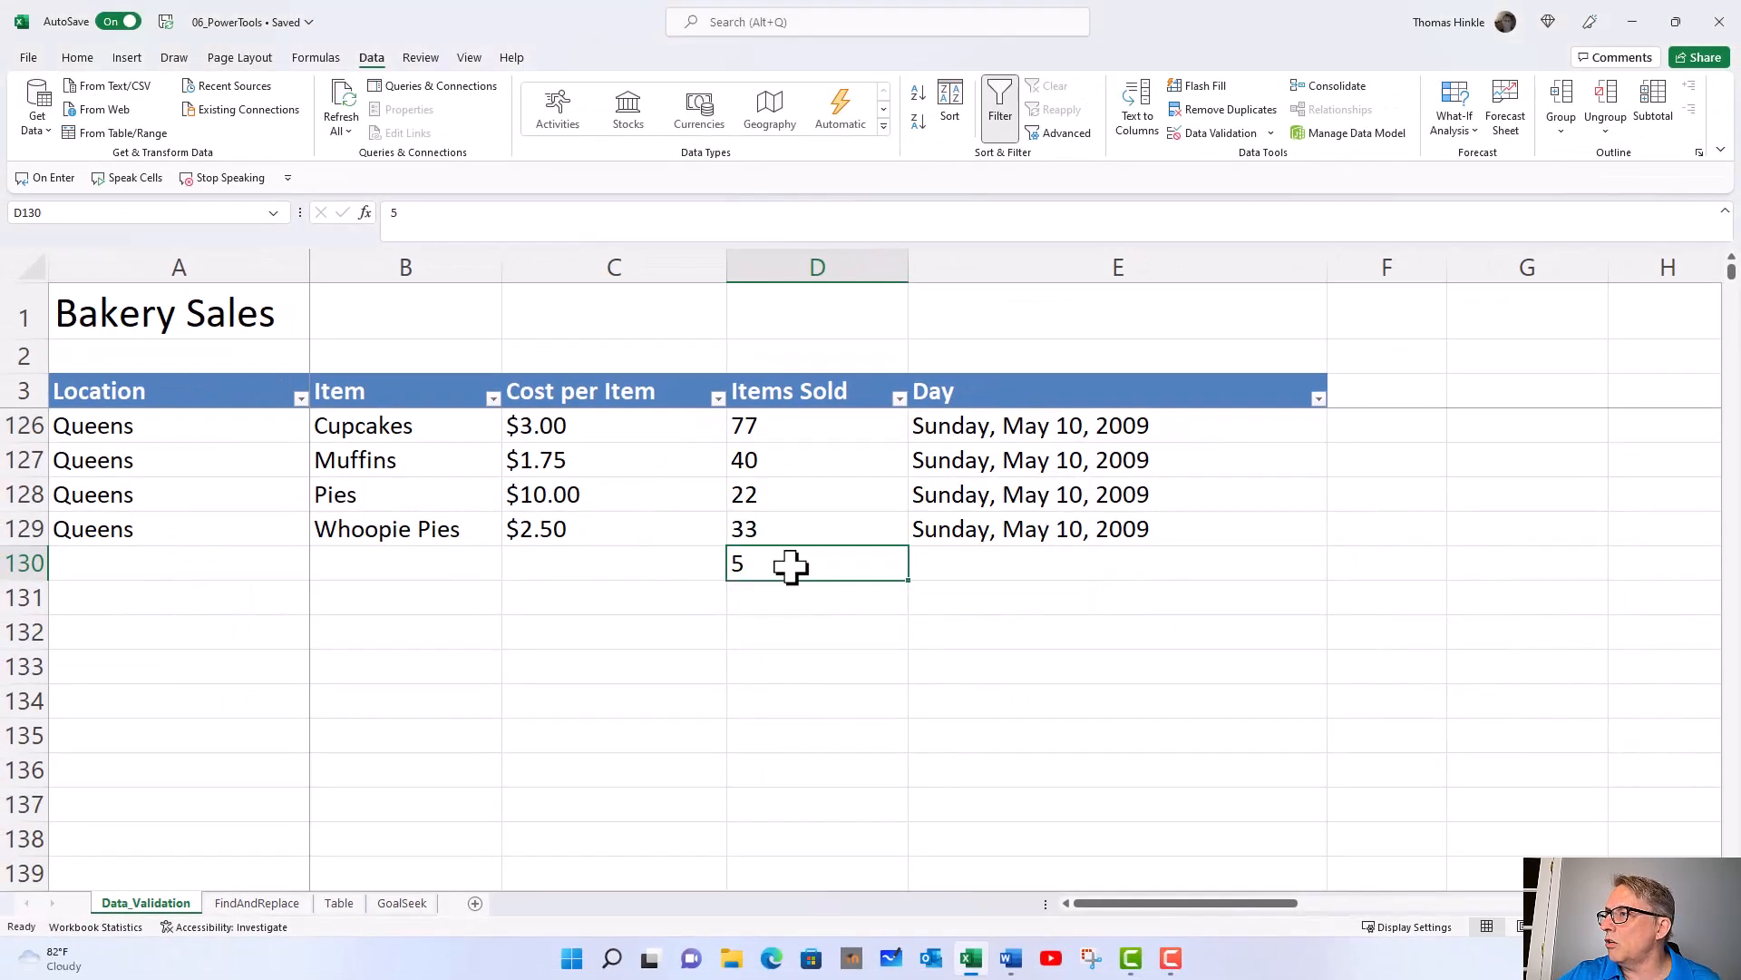
{"action": "key", "text": "Escape"}
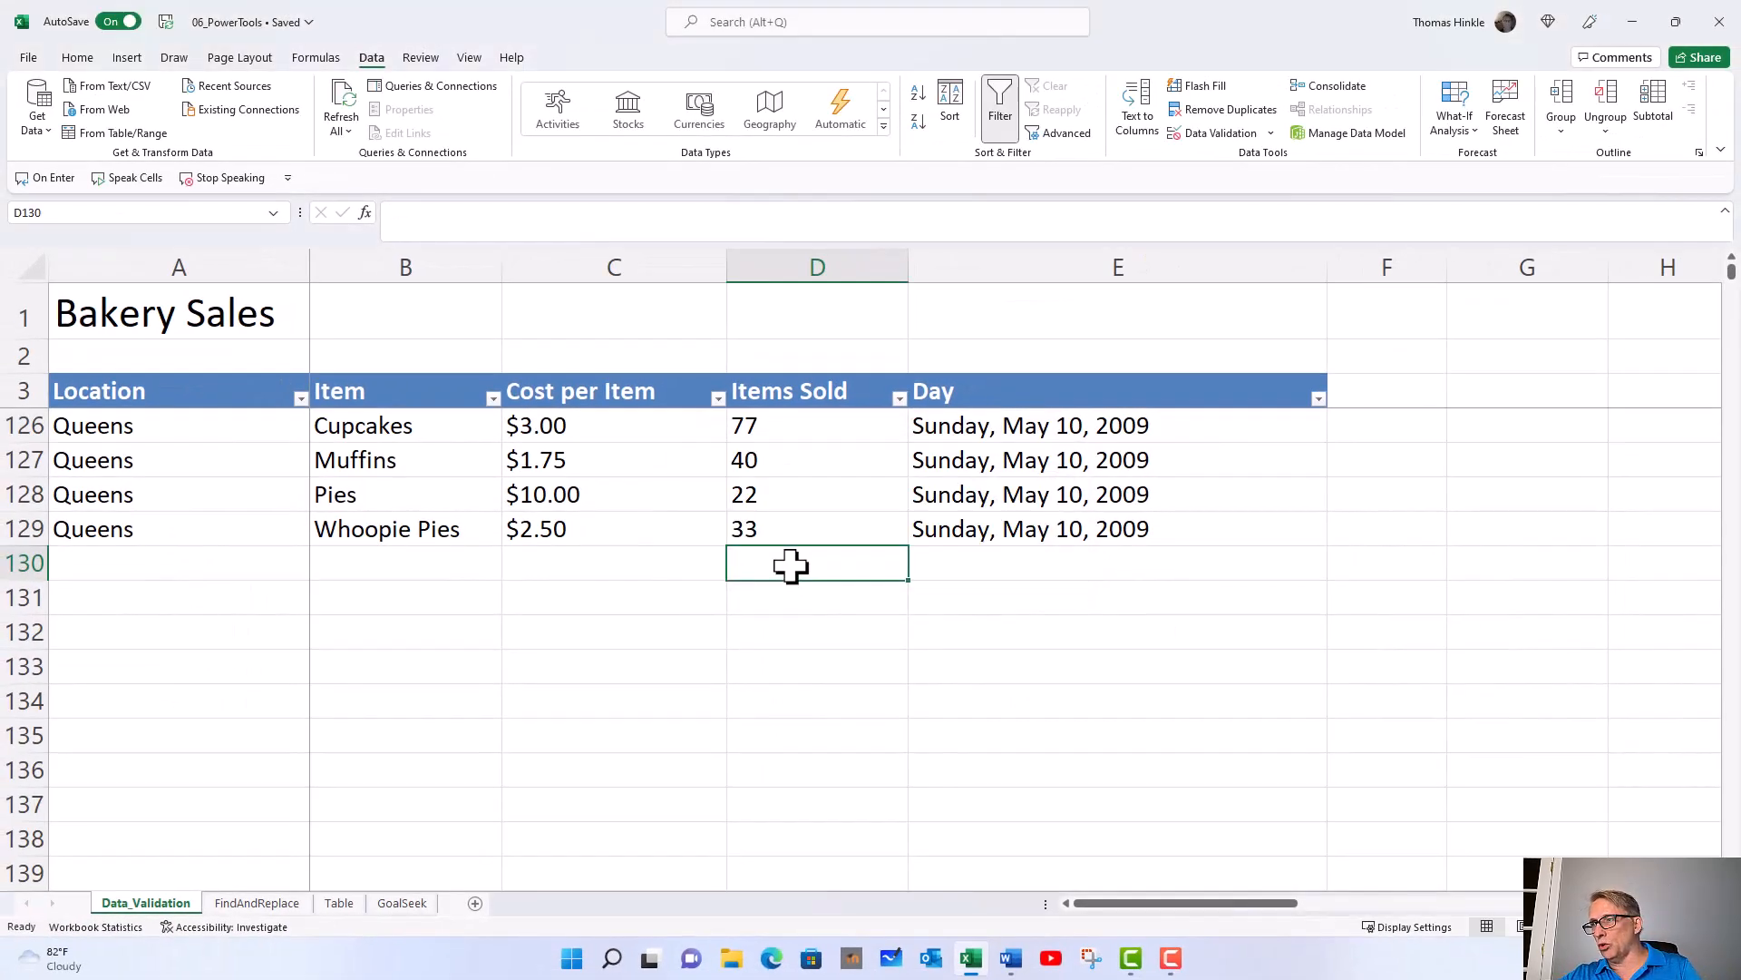
Step: Check which cells carry validation by selecting cells in row 130 and in the Location and Item cells above and below it
{"action": "left_click", "coordinate": [229, 570]}
{"action": "left_click", "coordinate": [372, 569]}
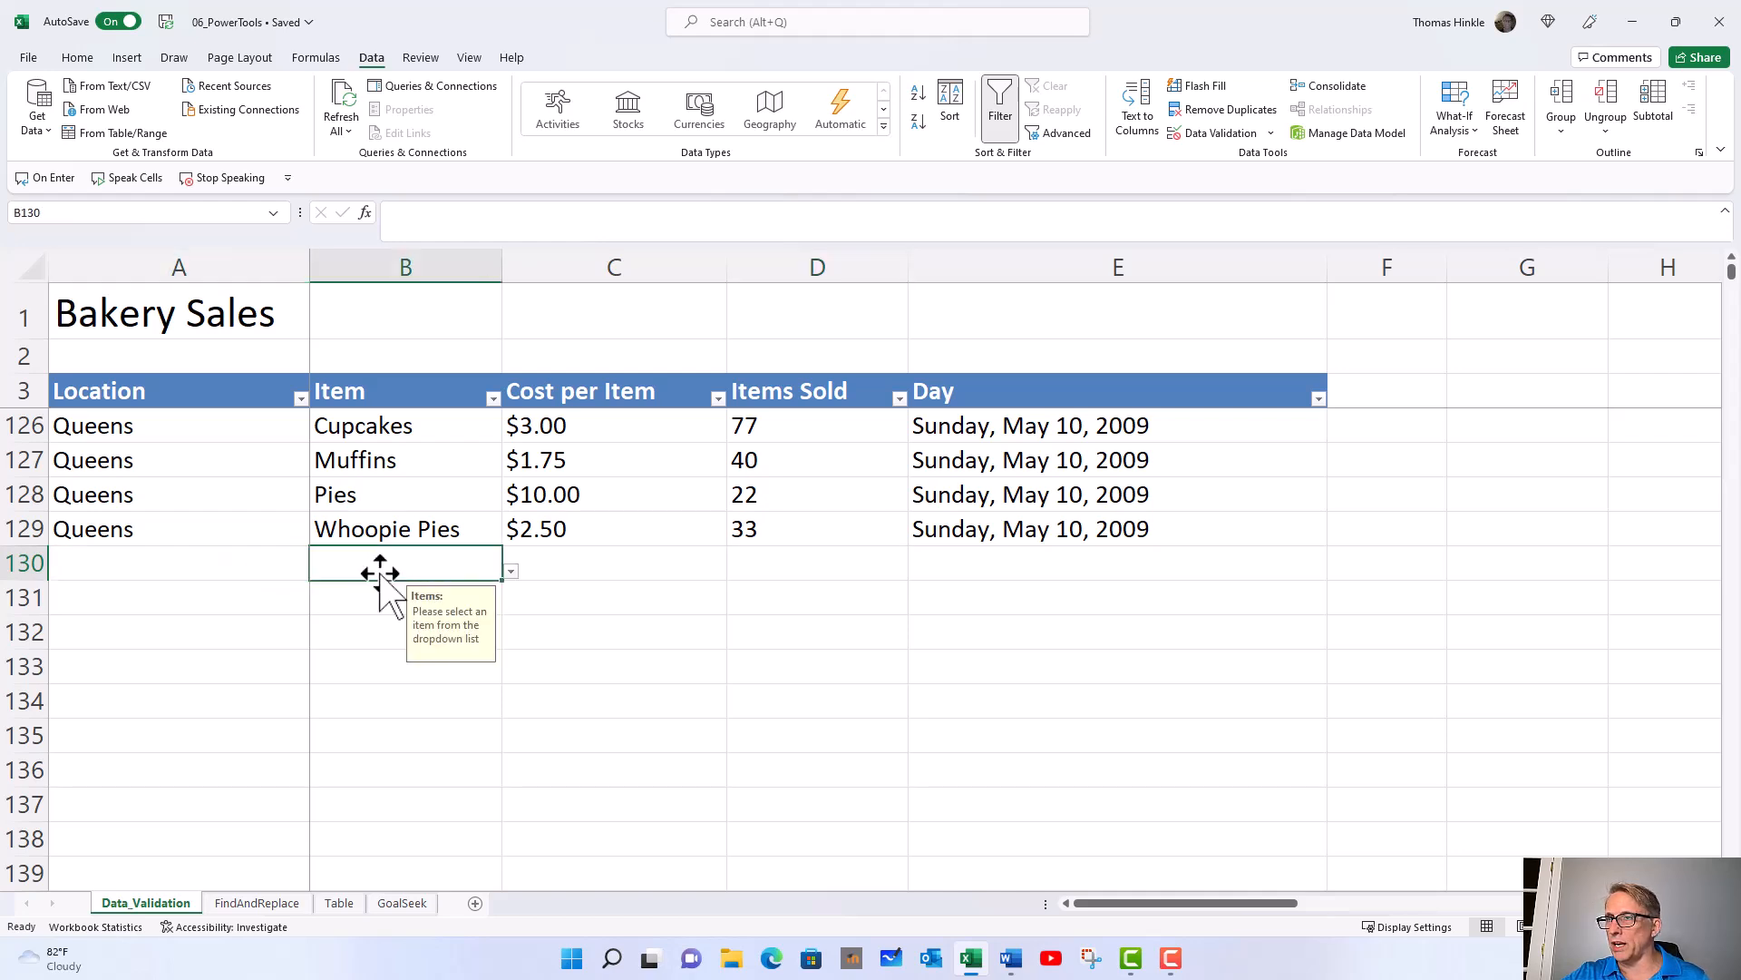
{"action": "left_click", "coordinate": [533, 563]}
{"action": "left_click", "coordinate": [260, 563]}
{"action": "left_click", "coordinate": [257, 526]}
{"action": "left_click", "coordinate": [256, 494]}
{"action": "left_click", "coordinate": [254, 458]}
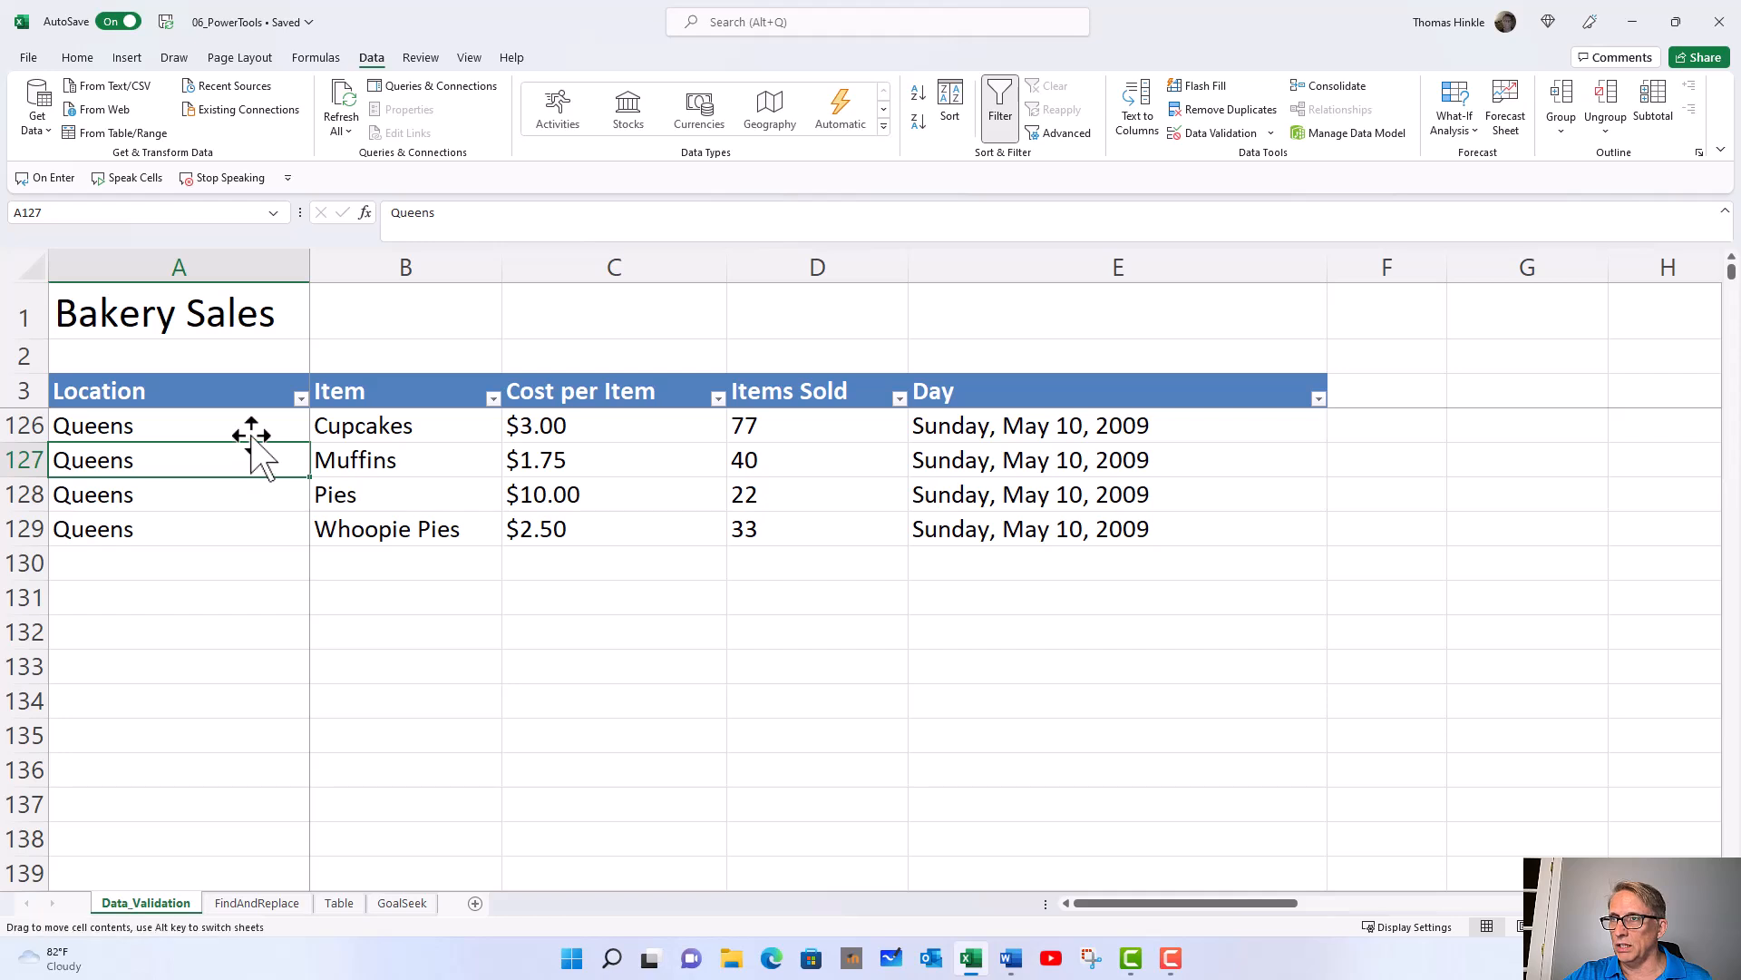
{"action": "left_click", "coordinate": [254, 526]}
{"action": "left_click", "coordinate": [404, 532]}
{"action": "left_click", "coordinate": [292, 571]}
{"action": "left_click", "coordinate": [272, 606]}
{"action": "left_click", "coordinate": [283, 657]}
{"action": "left_click", "coordinate": [272, 570]}
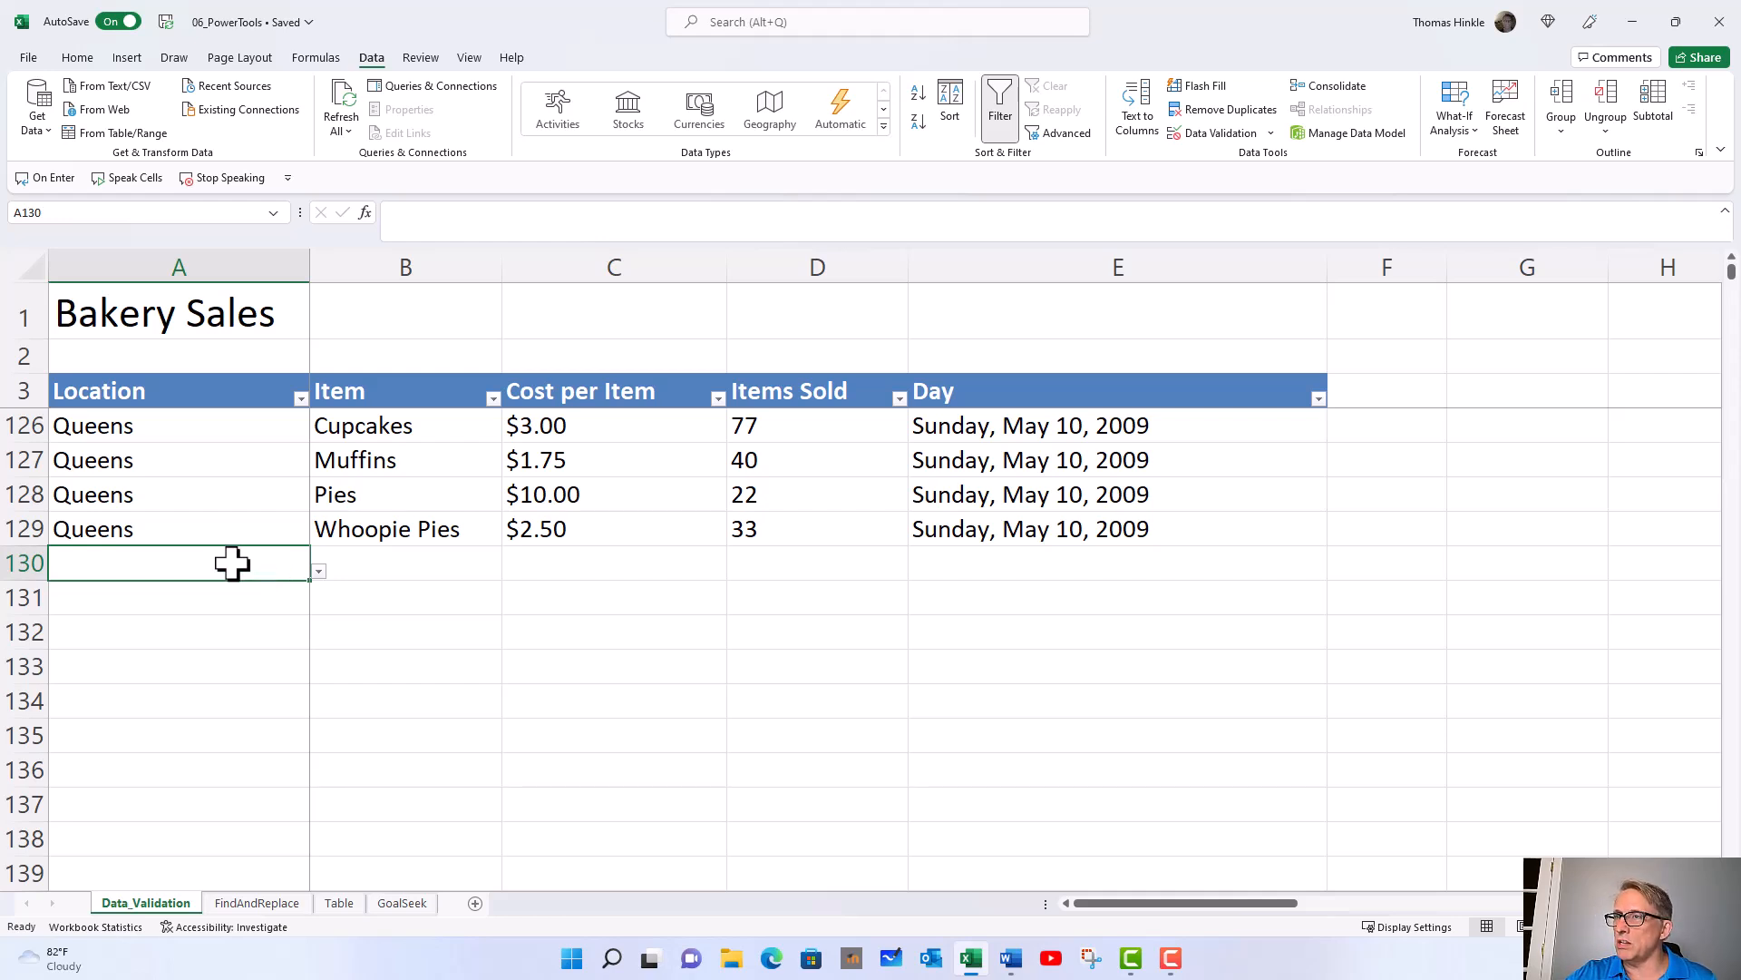
Step: Copy A130:D130 and paste only its validation onto the existing records in A4:D129
{"action": "left_click_drag", "start_coordinate": [245, 567], "coordinate": [744, 570]}
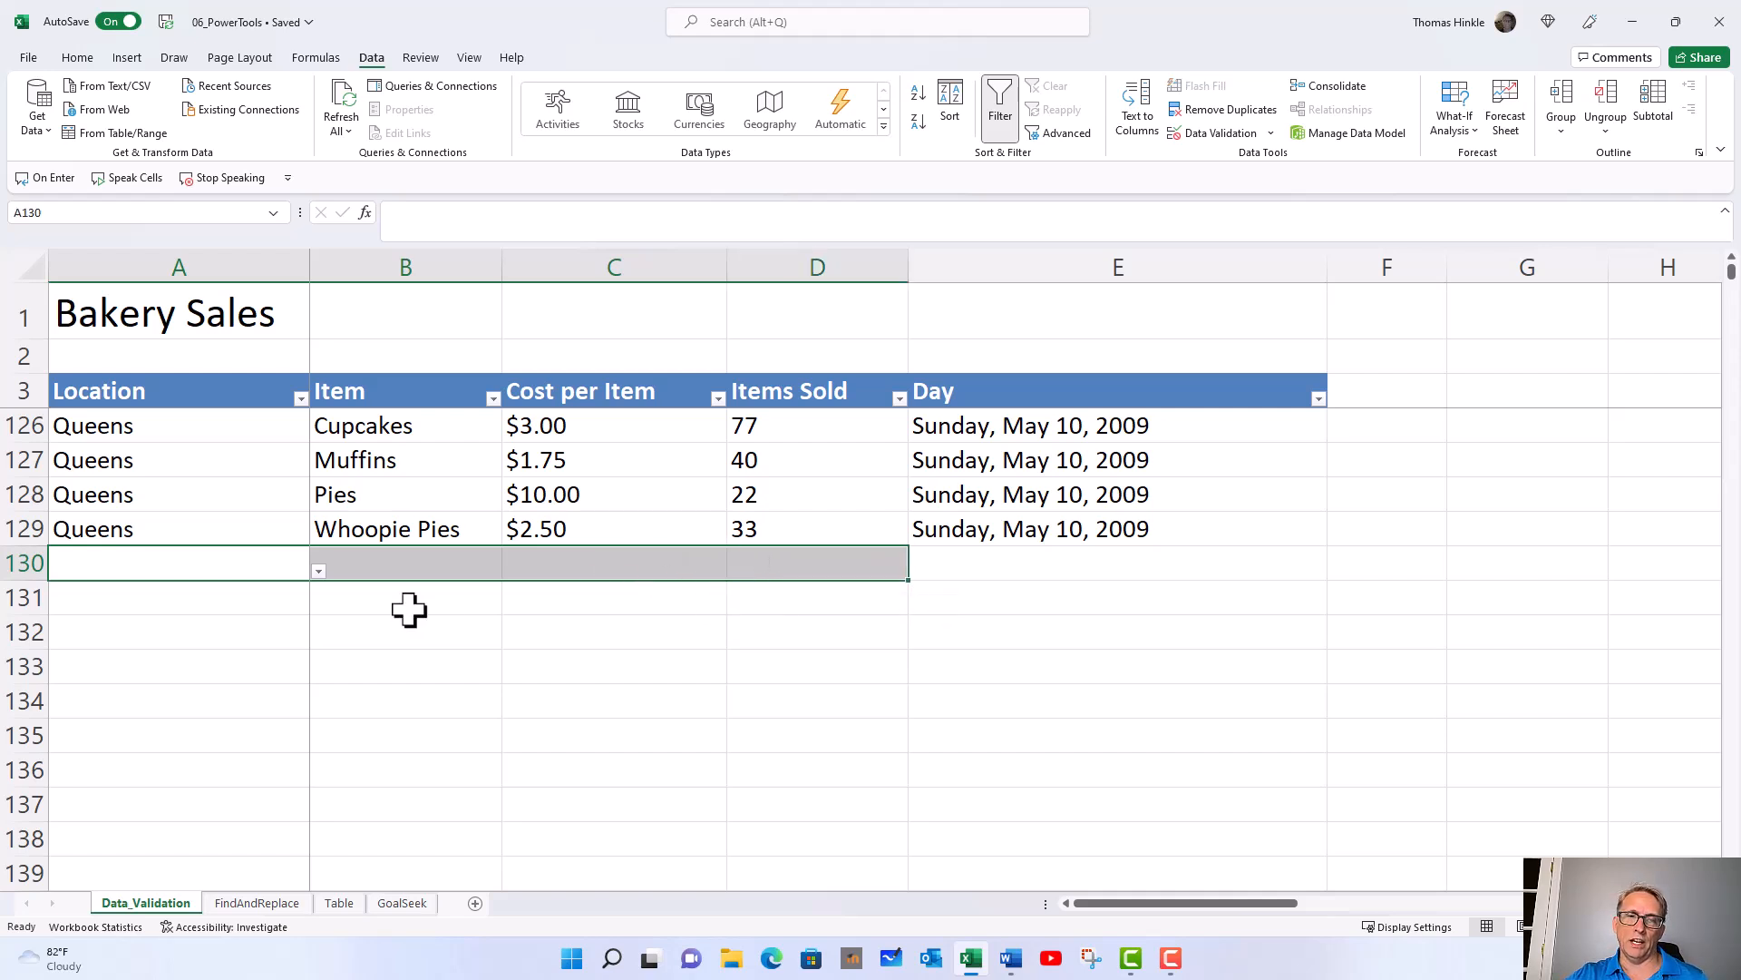
{"action": "key", "text": "ctrl+c"}
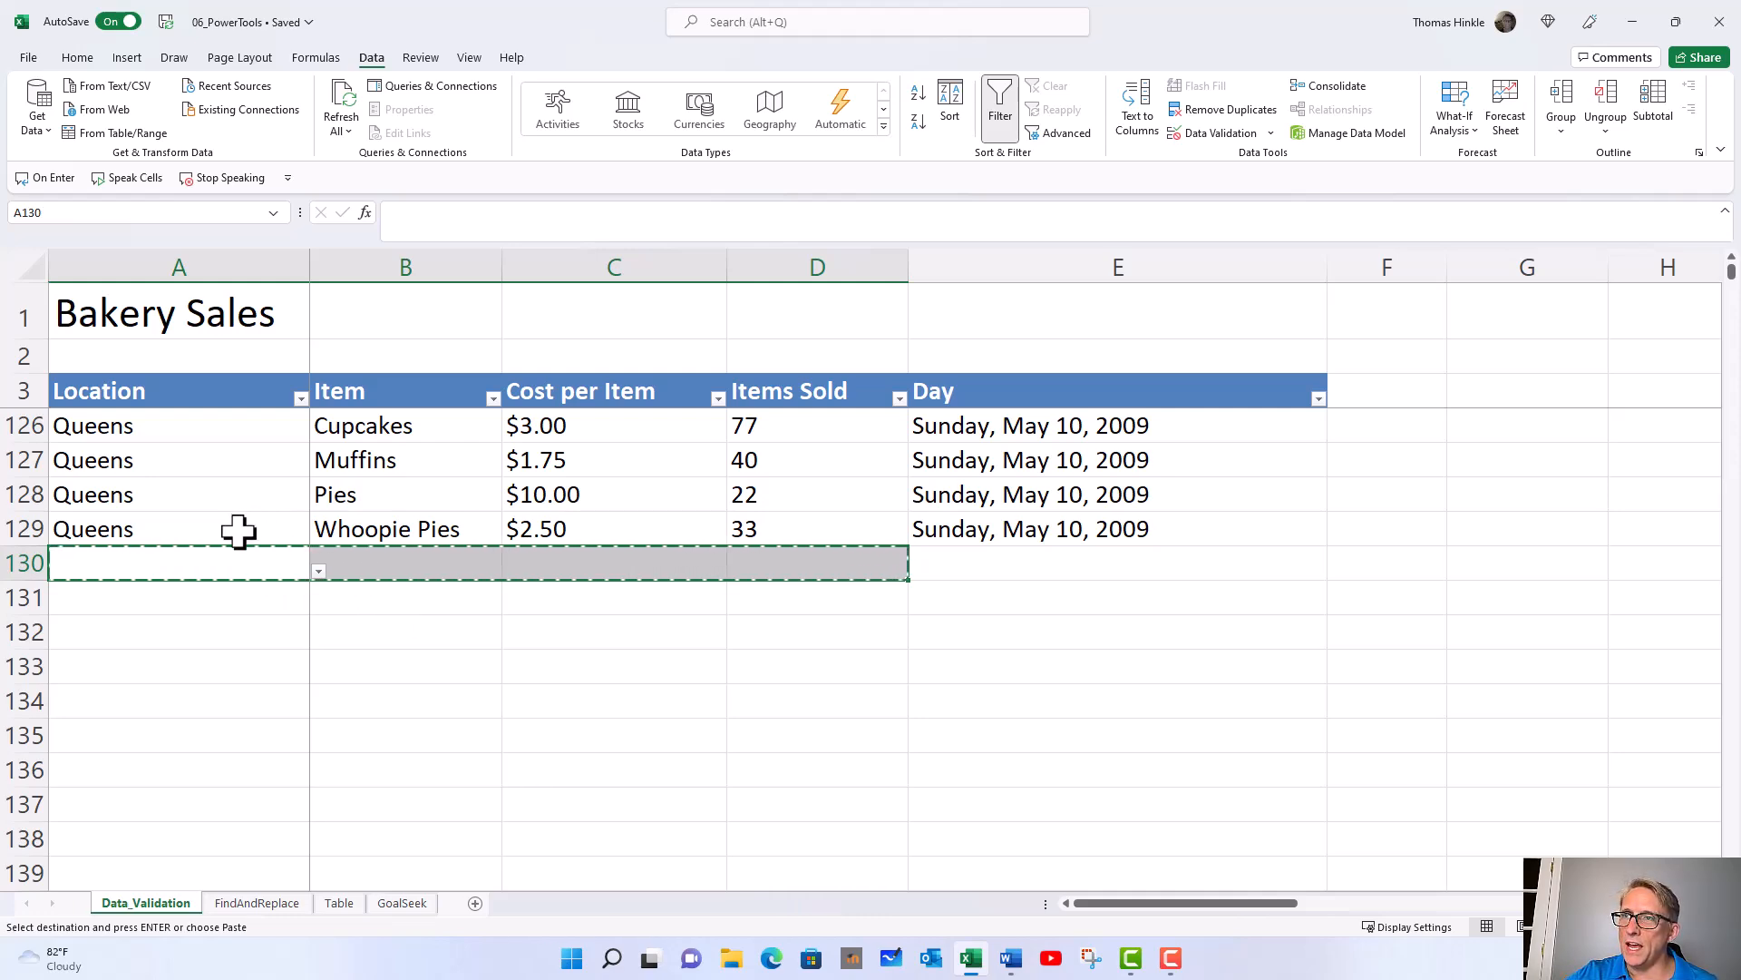
{"action": "left_click_drag", "start_coordinate": [236, 529], "coordinate": [789, 436]}
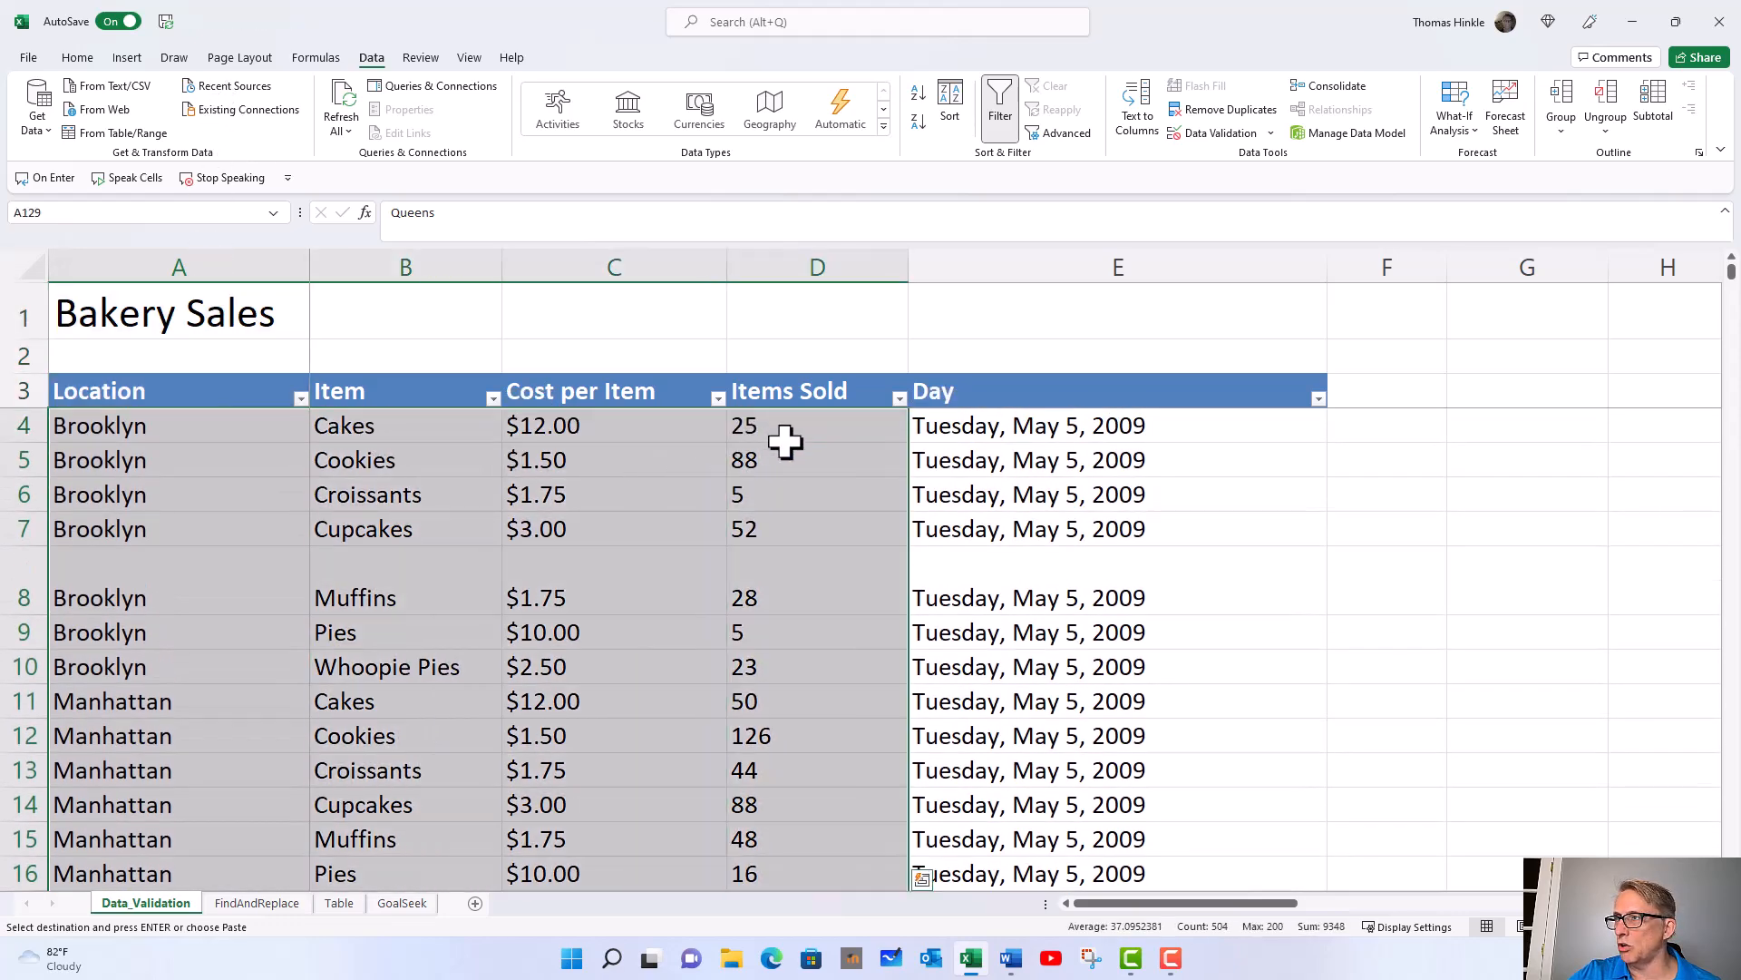
{"action": "right_click", "coordinate": [639, 462]}
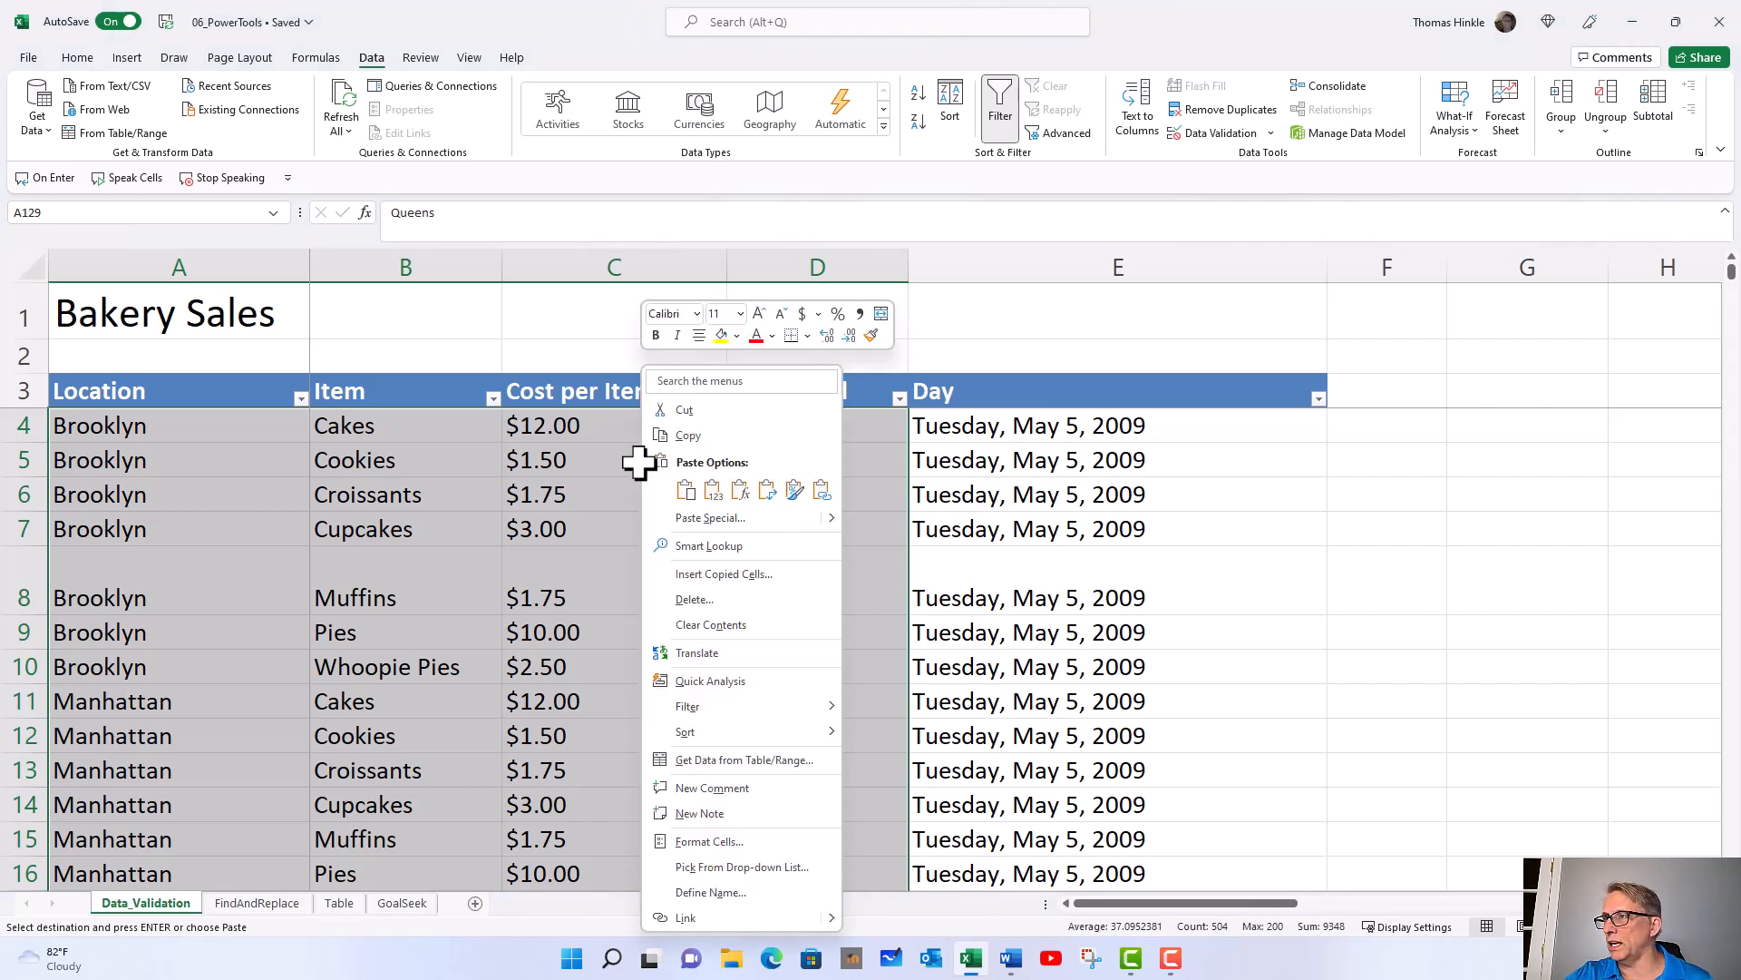
{"action": "left_click", "coordinate": [693, 521]}
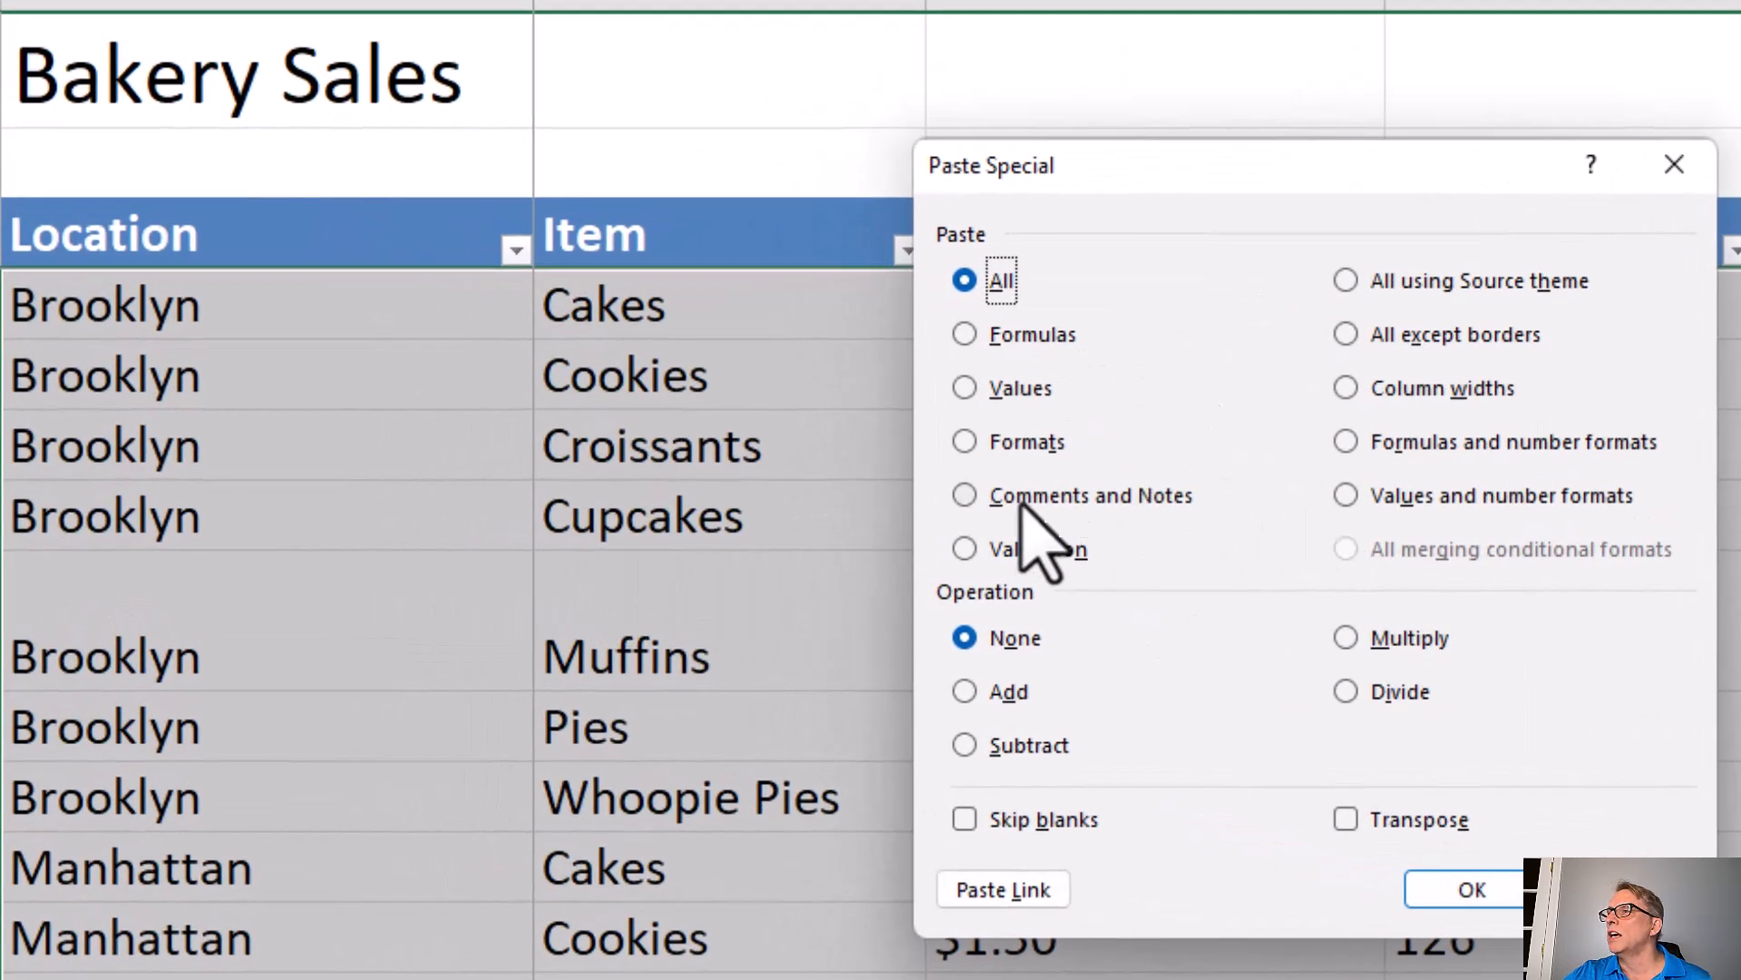
{"action": "left_click", "coordinate": [964, 549]}
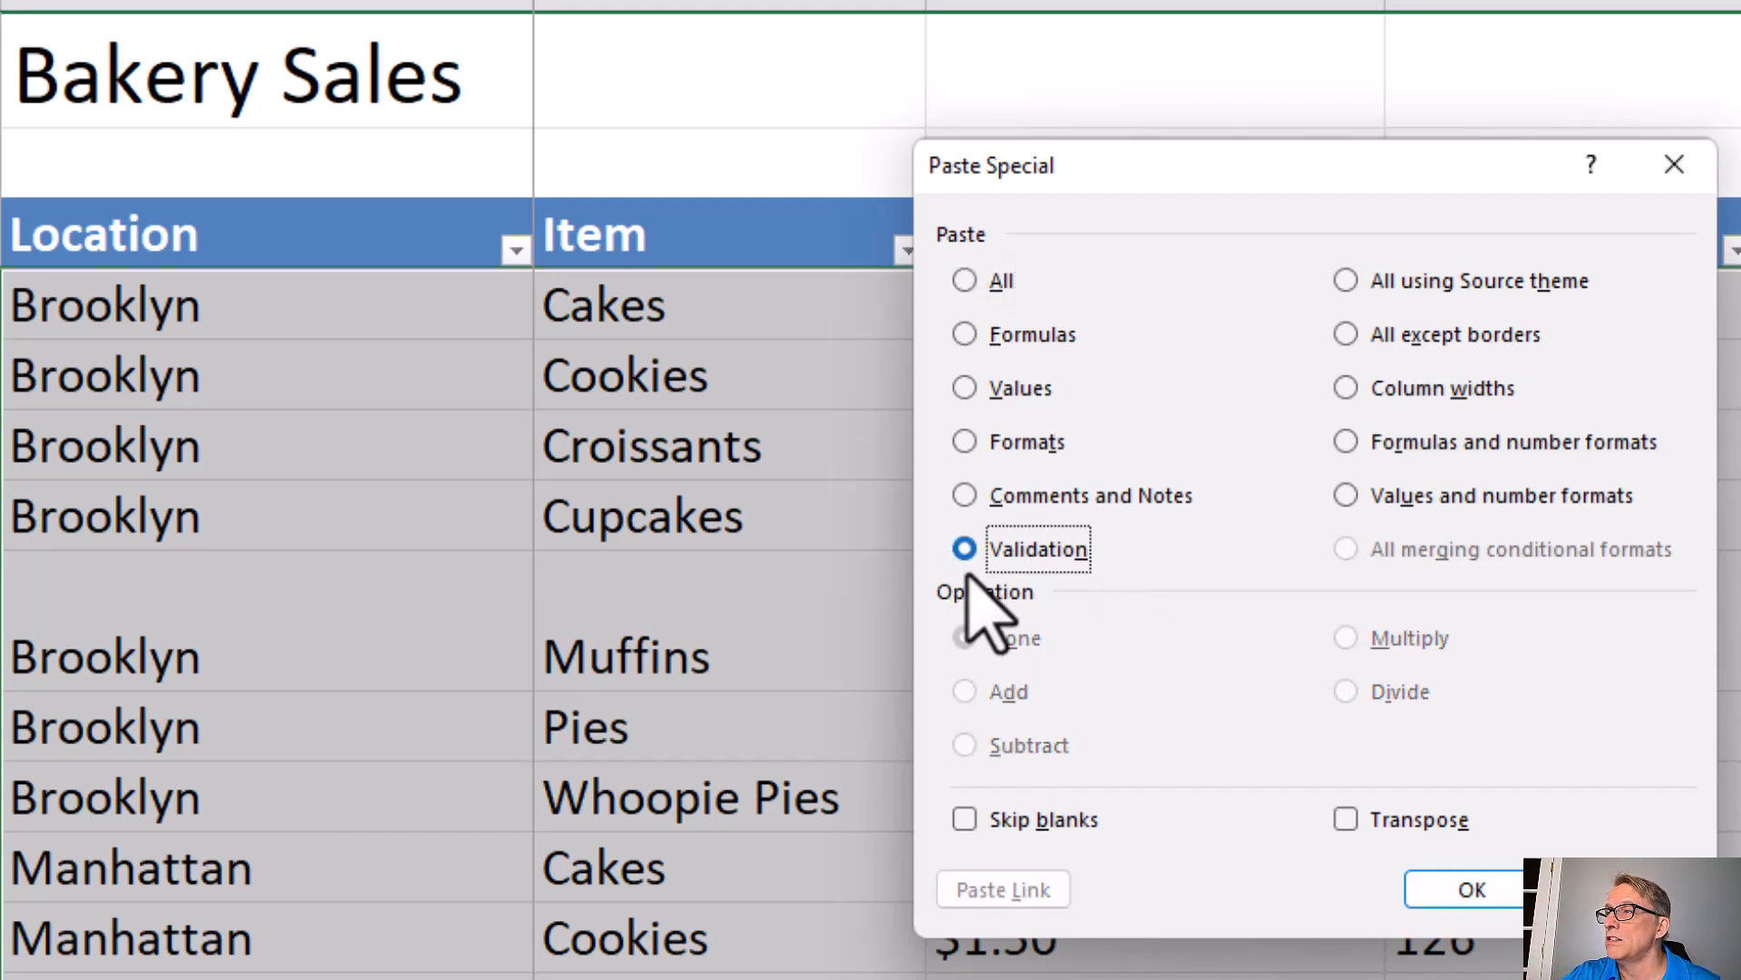
{"action": "left_click", "coordinate": [1479, 887]}
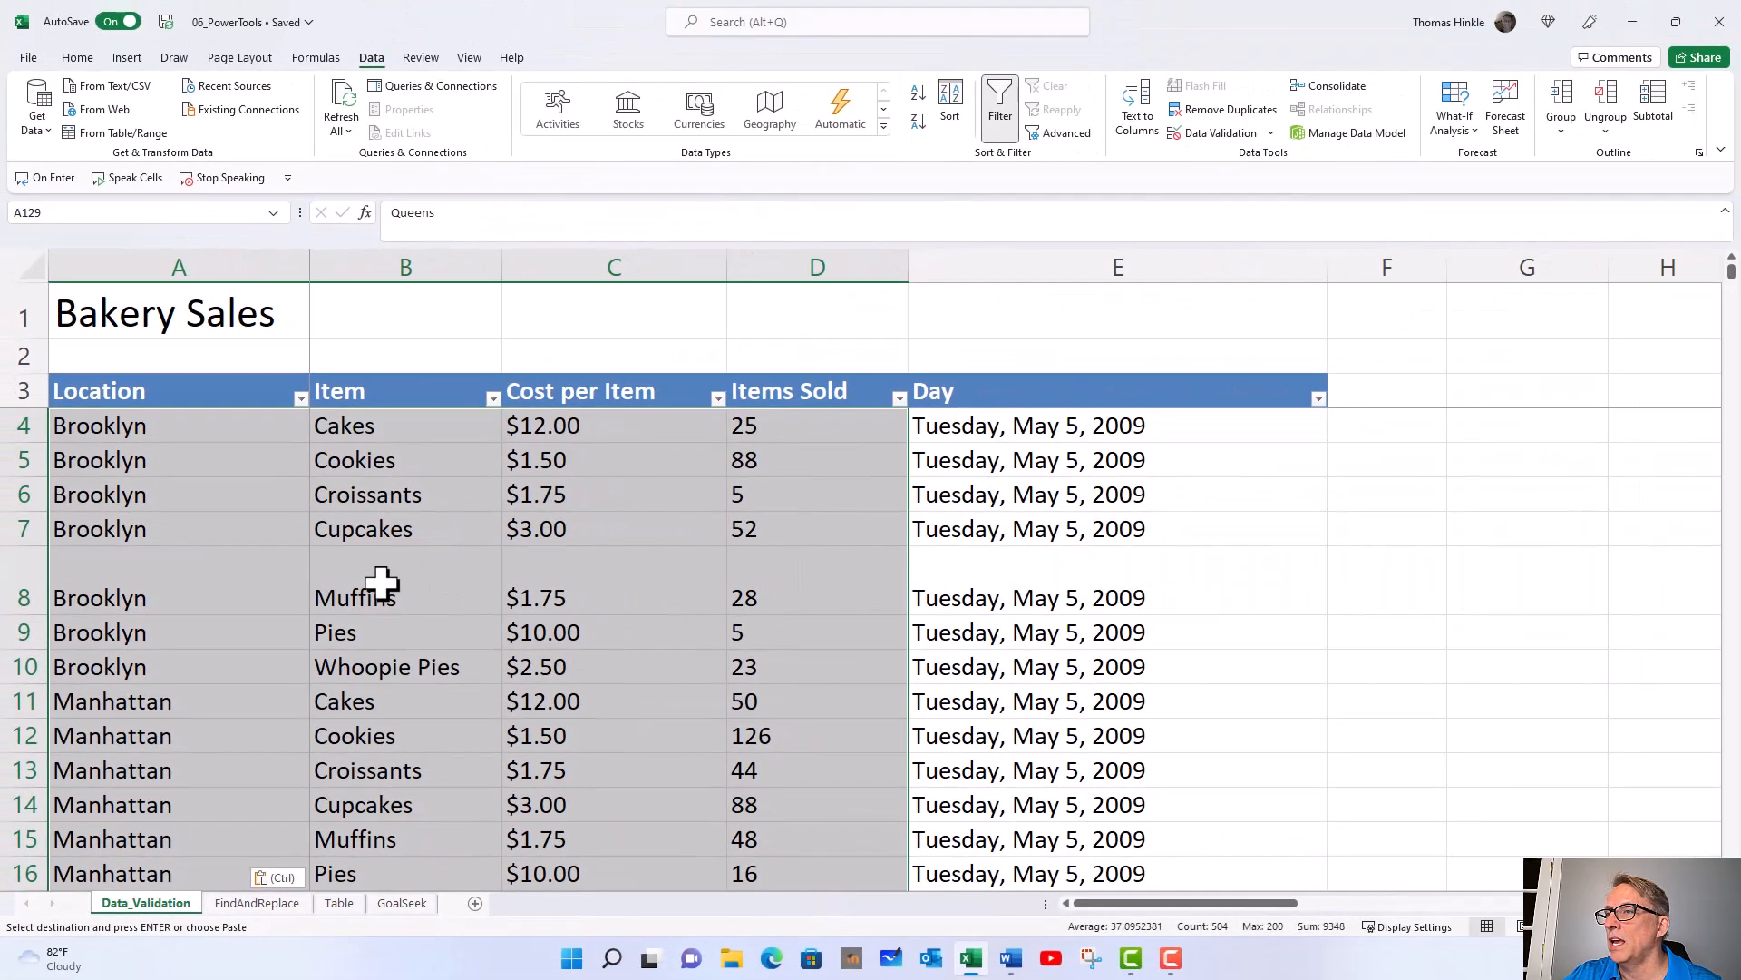
Step: Check the pasted validation by viewing the Location drop-down list in A10 and the input message of Item cell B10
{"action": "left_click", "coordinate": [233, 595]}
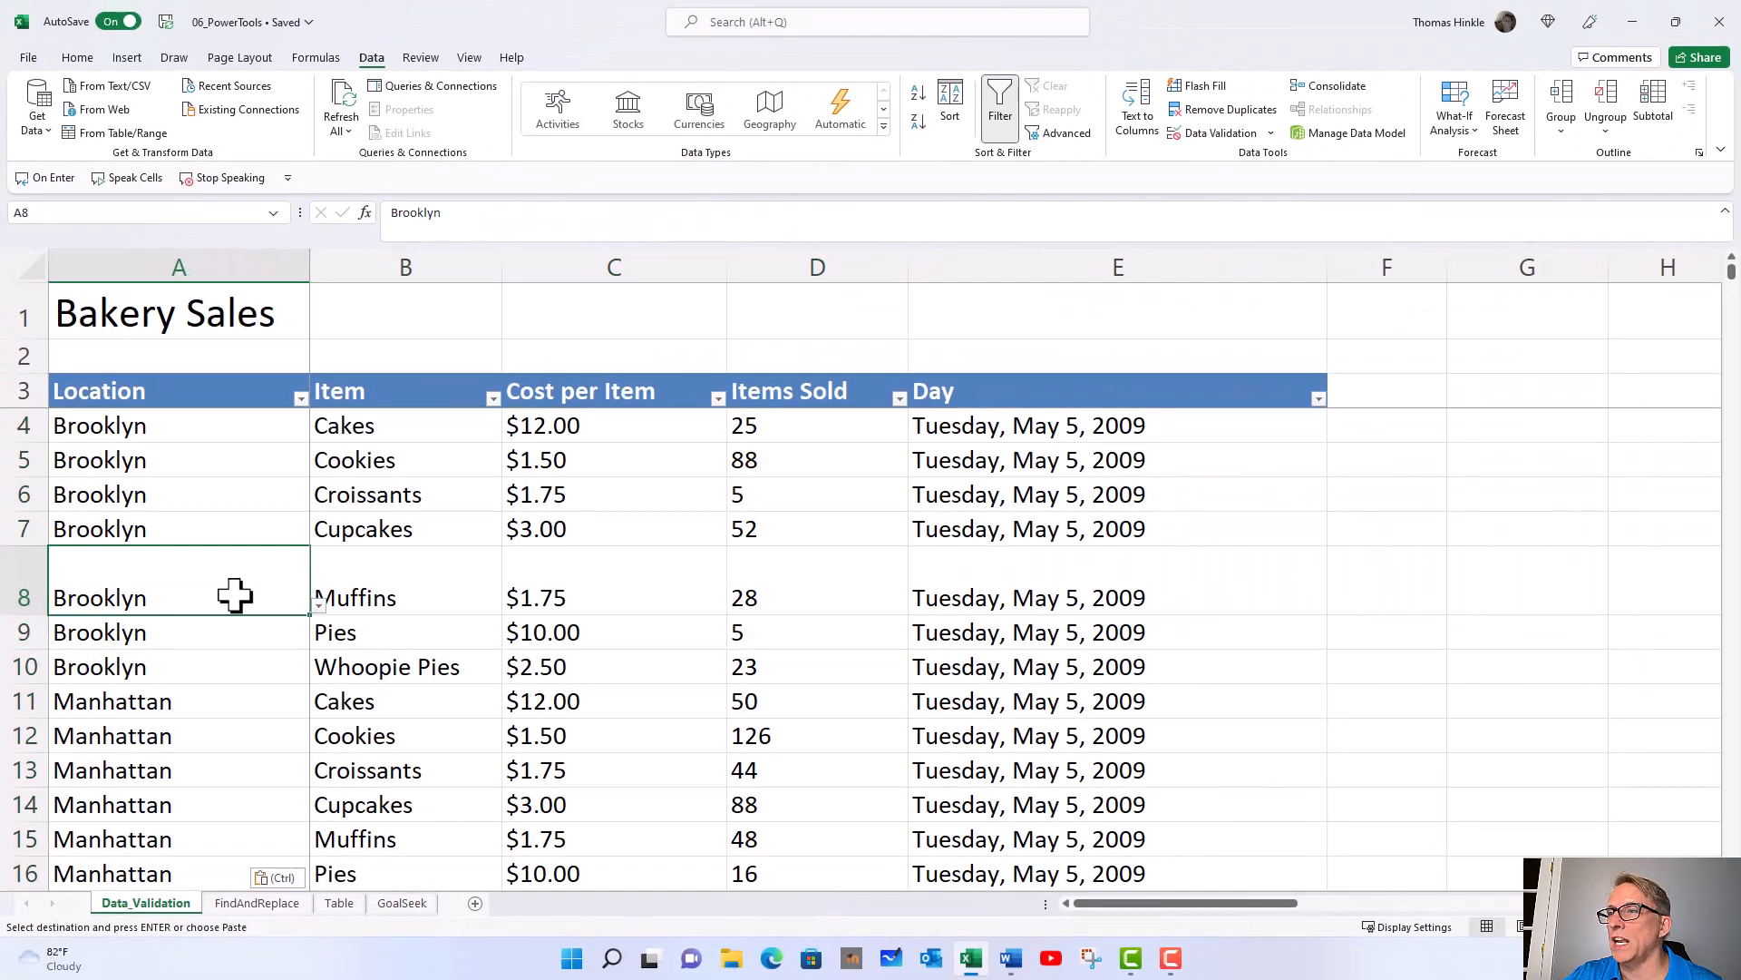
{"action": "left_click", "coordinate": [229, 653]}
{"action": "left_click", "coordinate": [316, 673]}
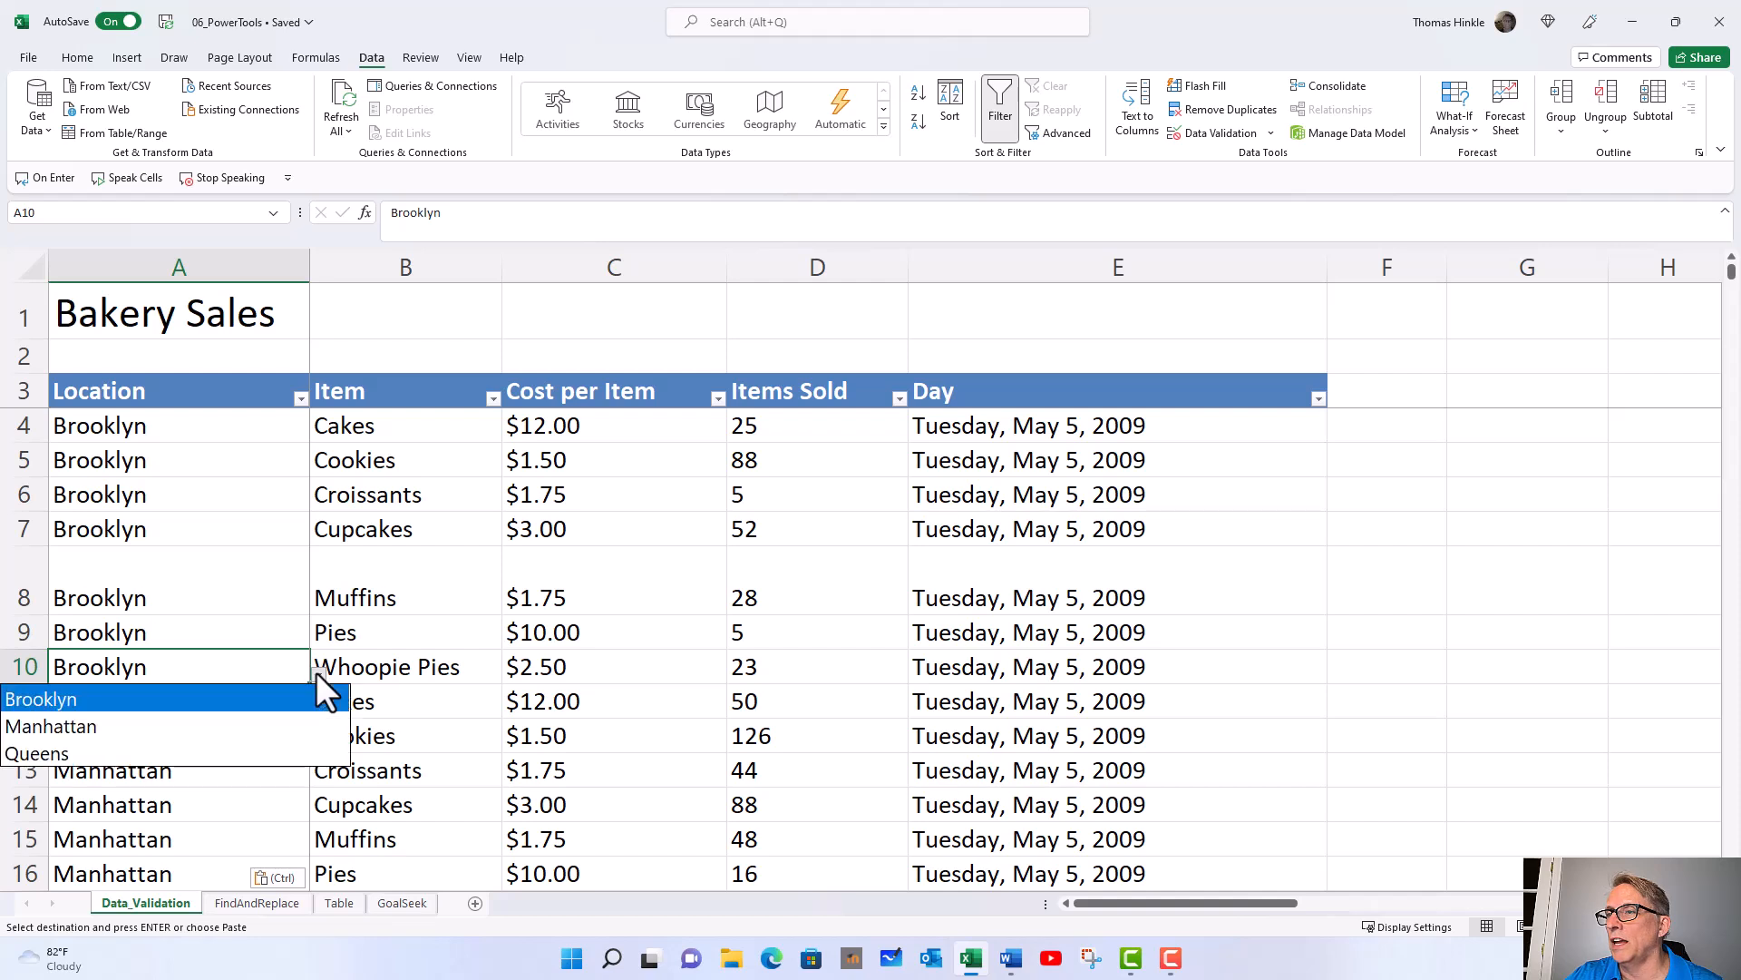
{"action": "left_click", "coordinate": [255, 691]}
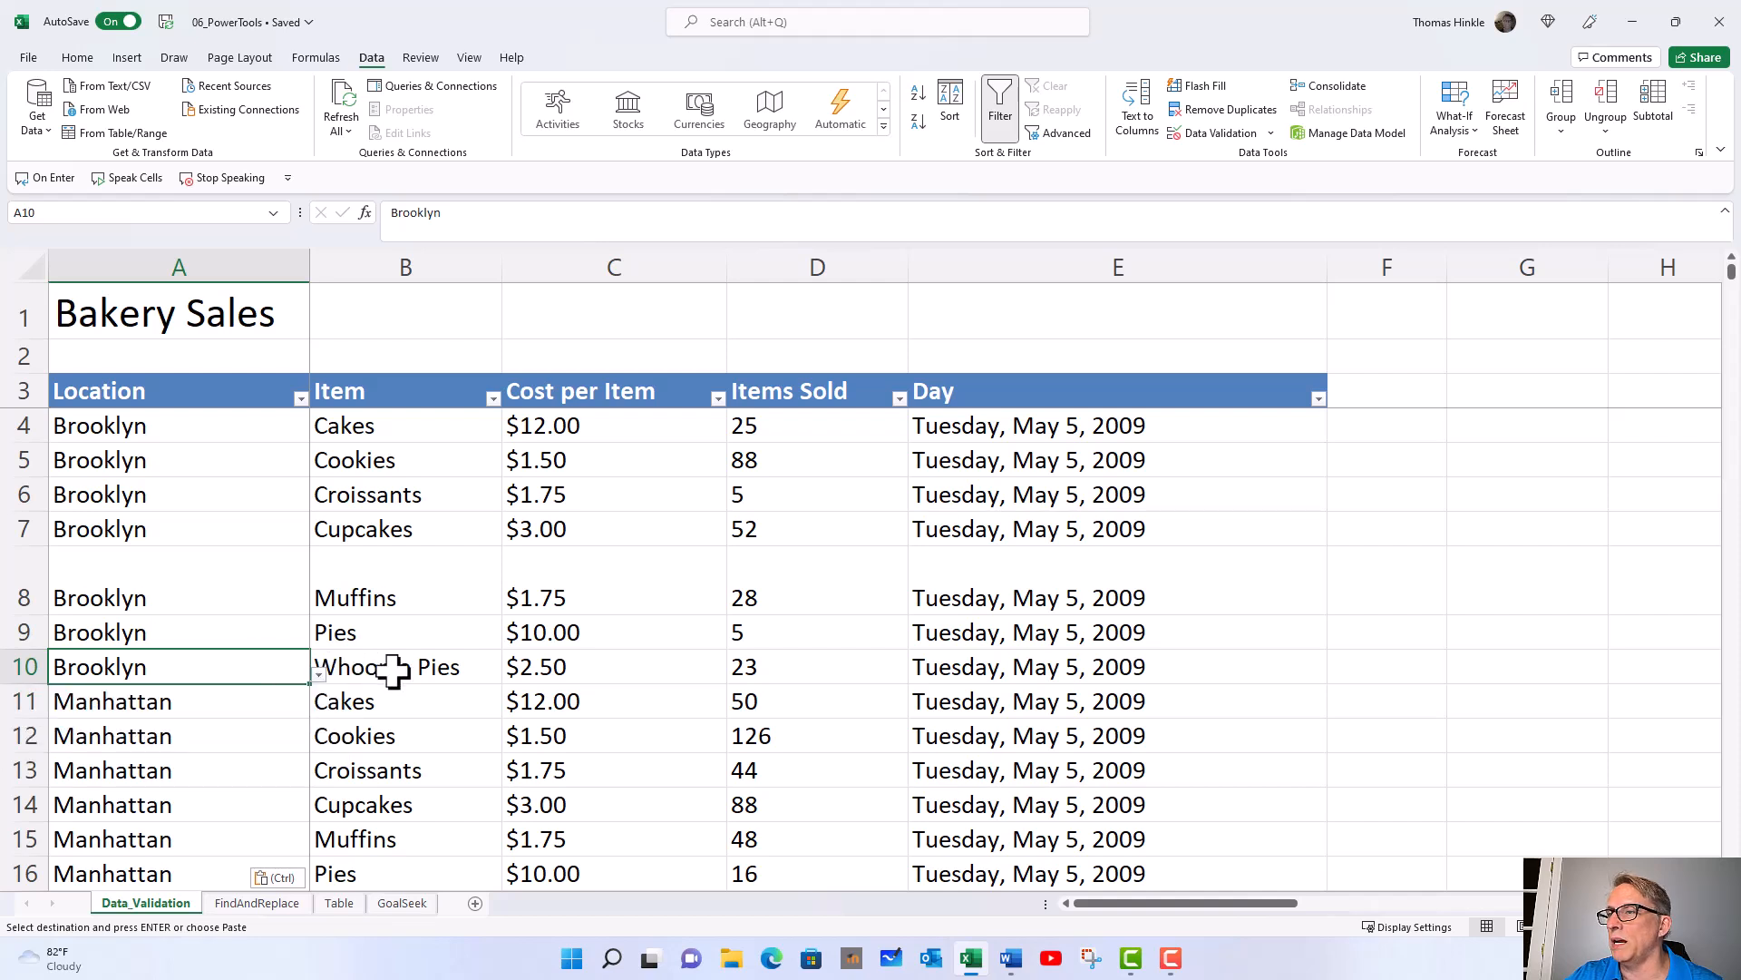
{"action": "left_click", "coordinate": [374, 669]}
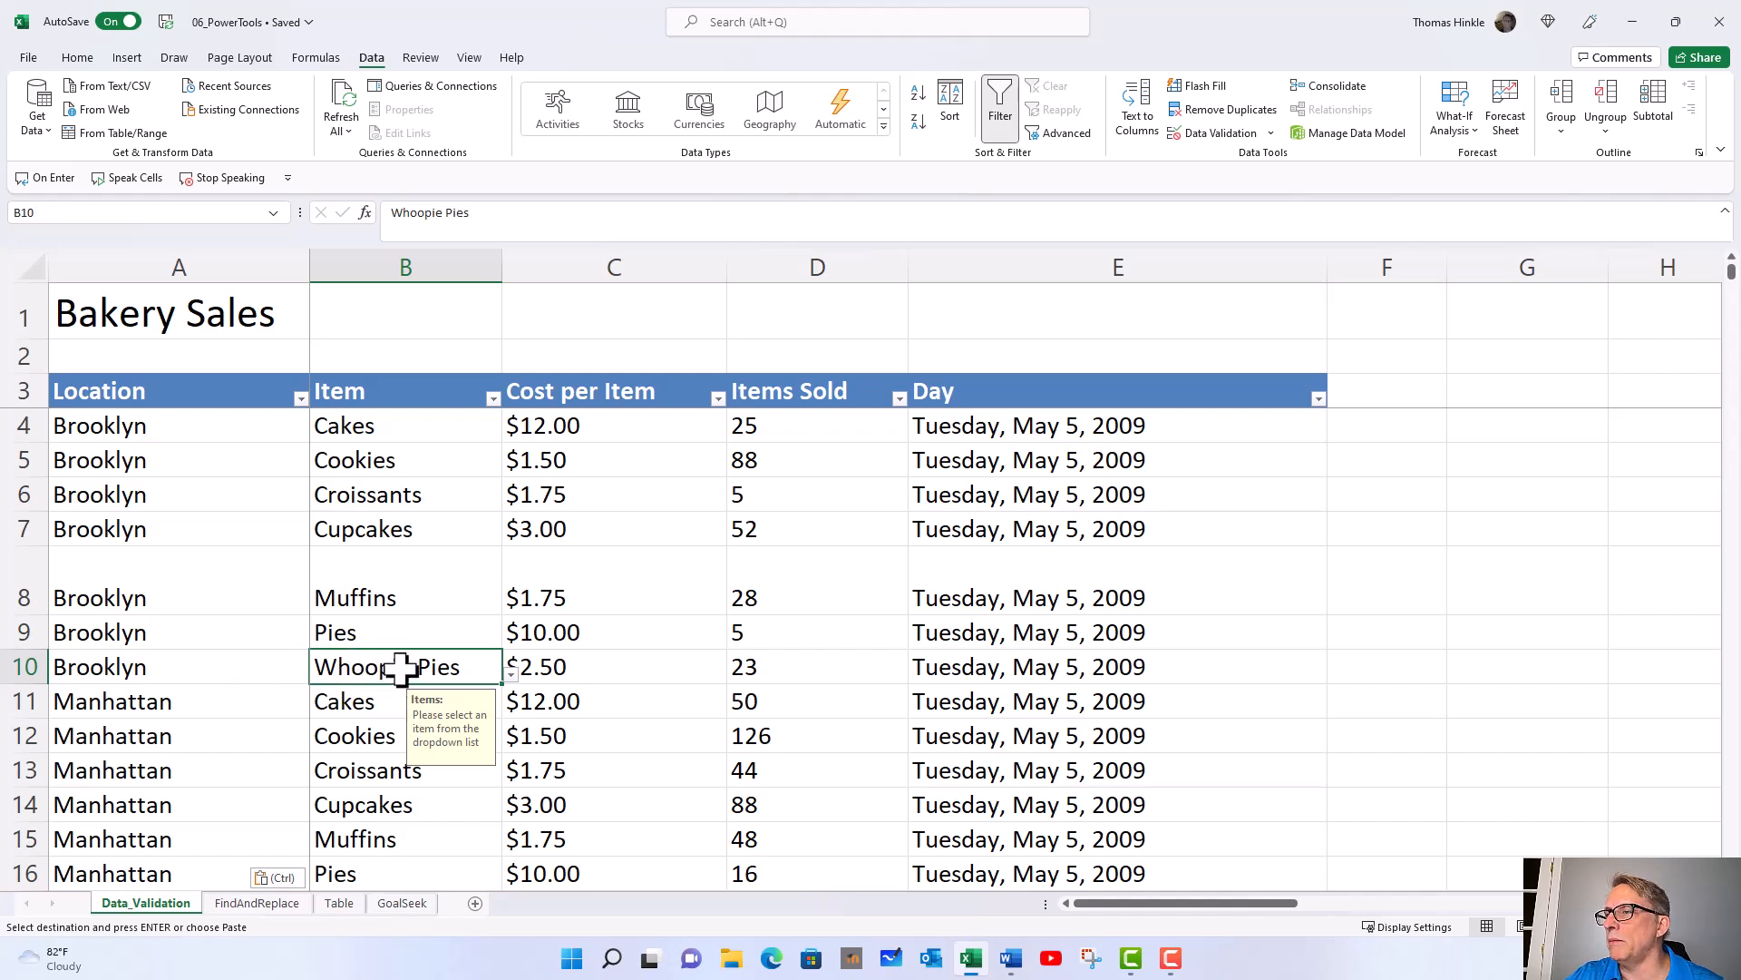
Step: Test the pasted decimal rule by entering -2.5 in the Cost per Item cell C10, and cancel the entry
{"action": "left_click", "coordinate": [601, 668]}
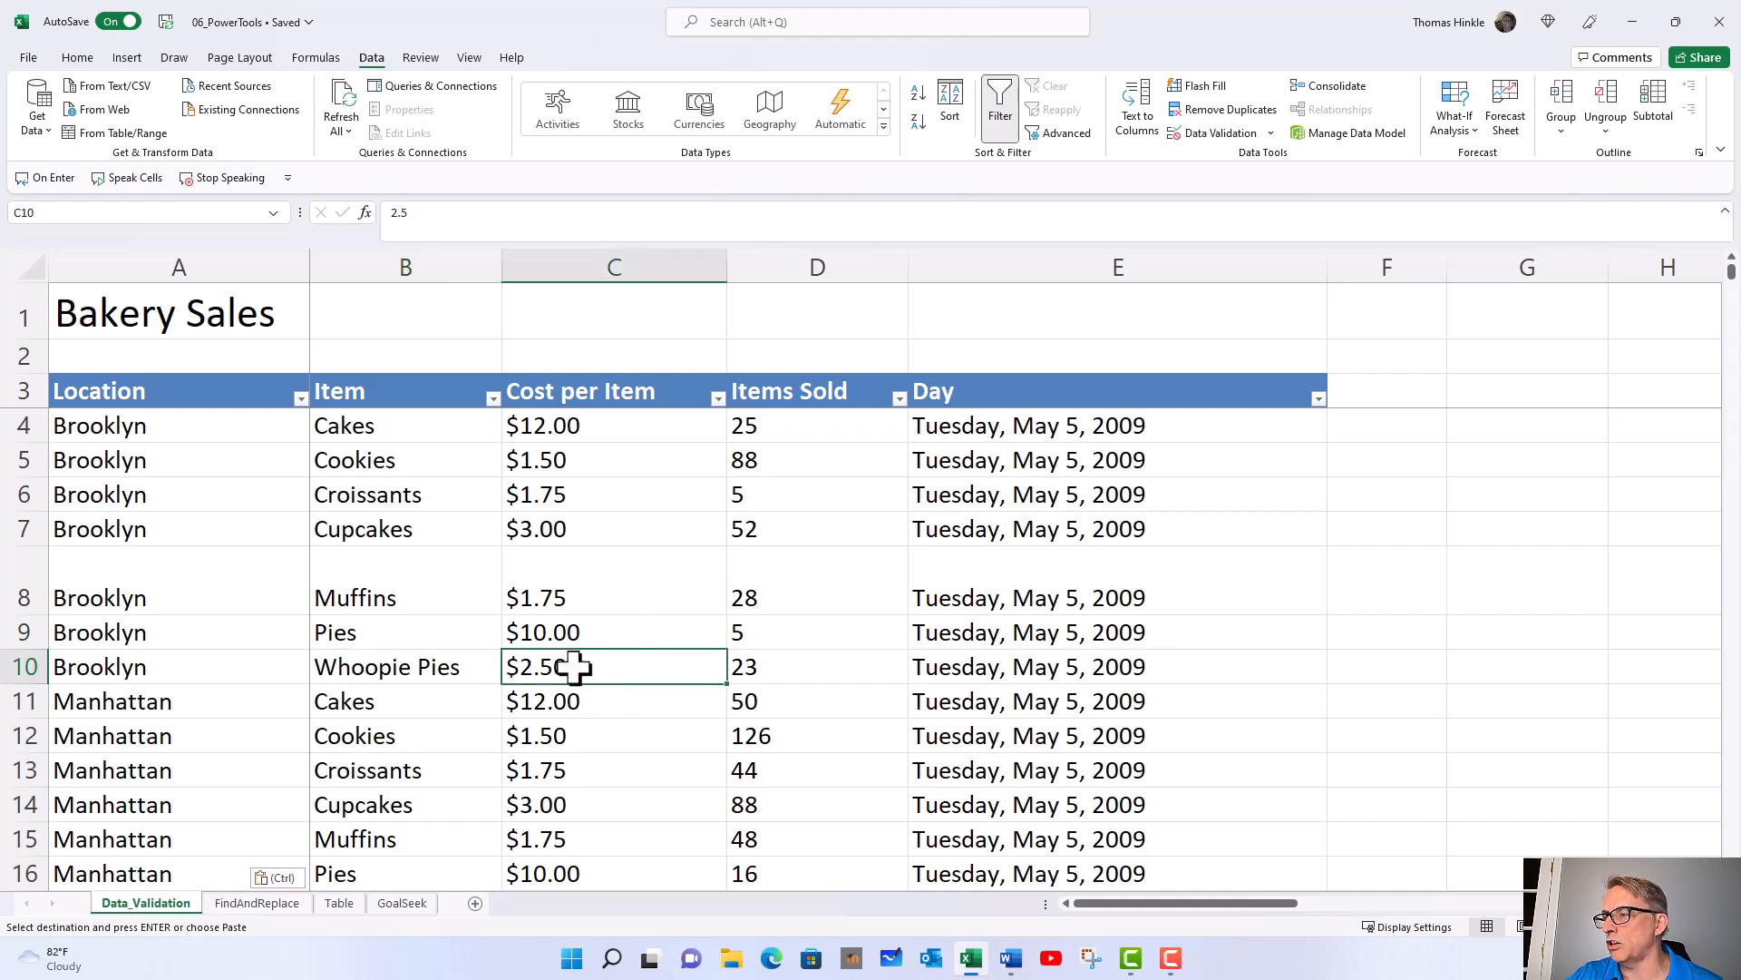
{"action": "type", "text": "-"}
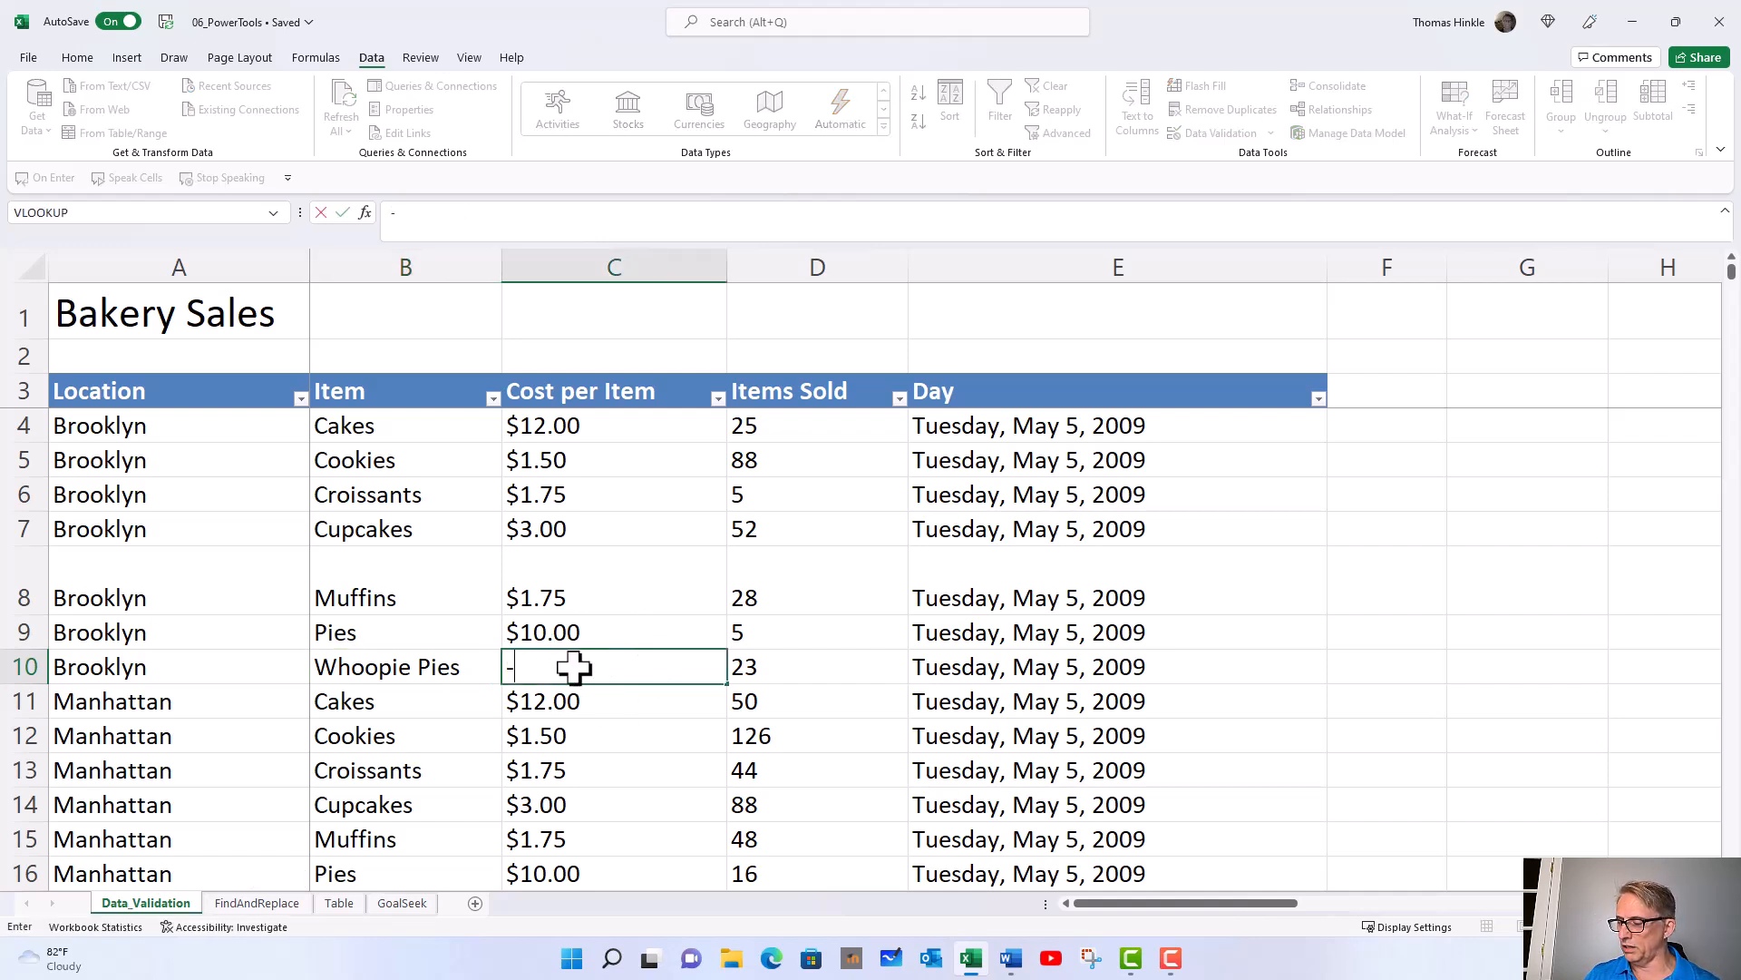
{"action": "type", "text": "2.5"}
{"action": "key", "text": "Return"}
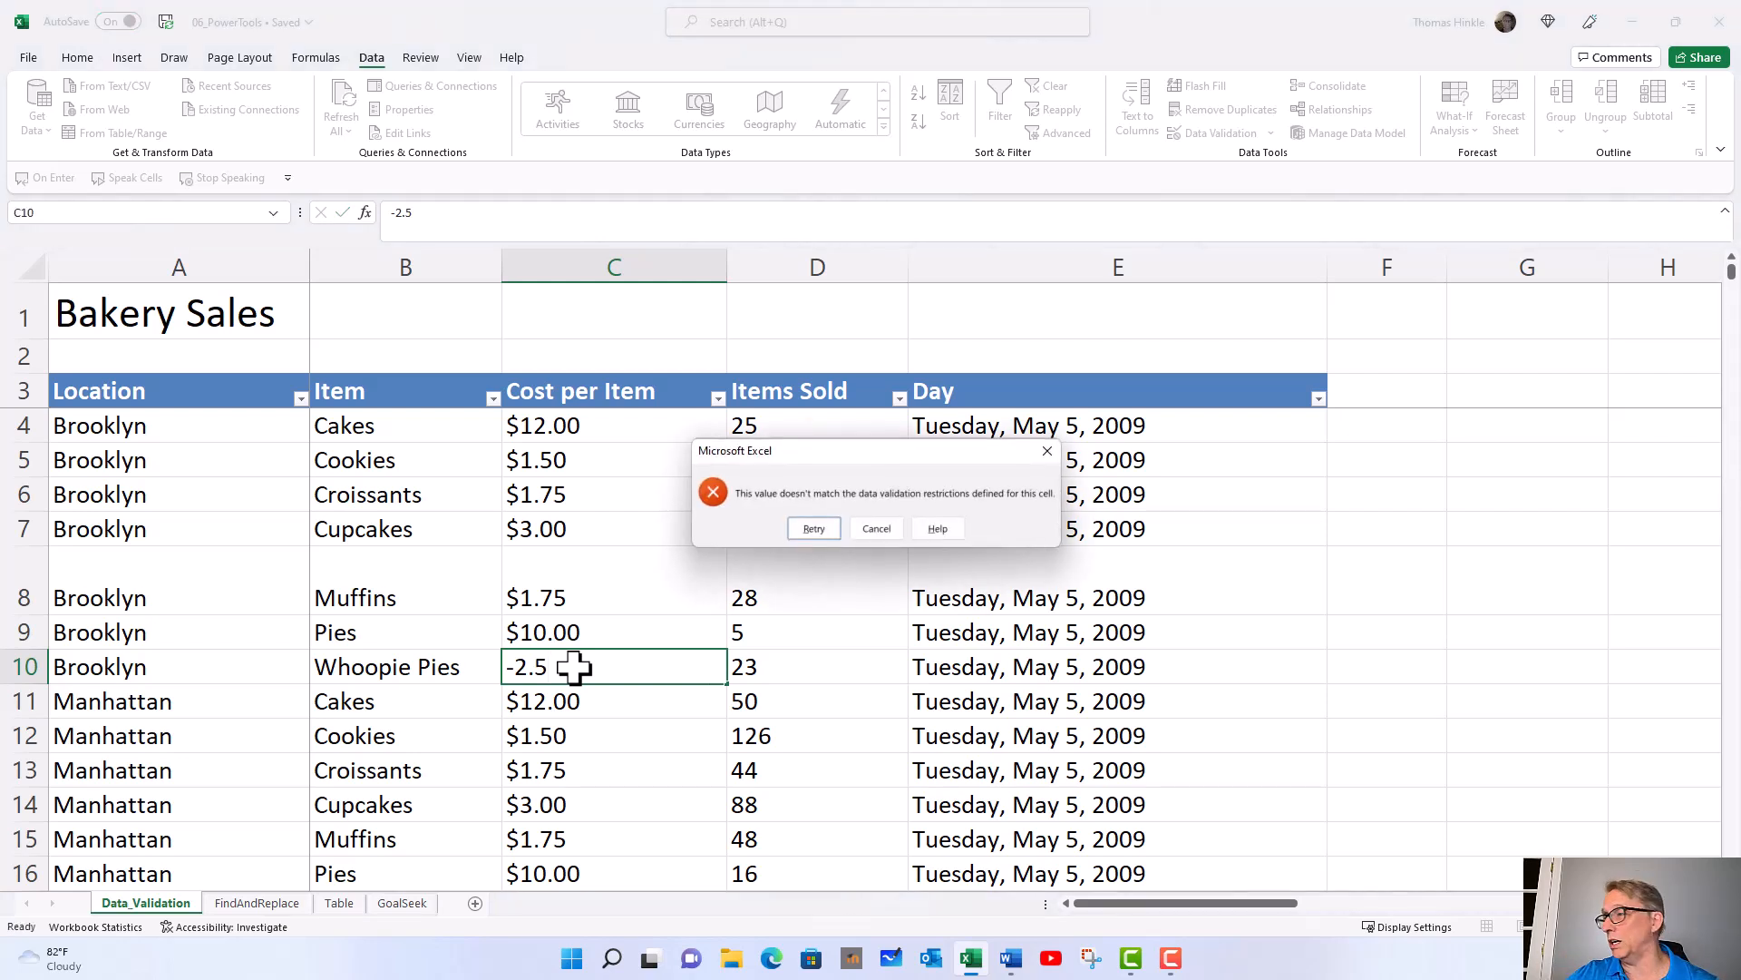
{"action": "left_click", "coordinate": [876, 527]}
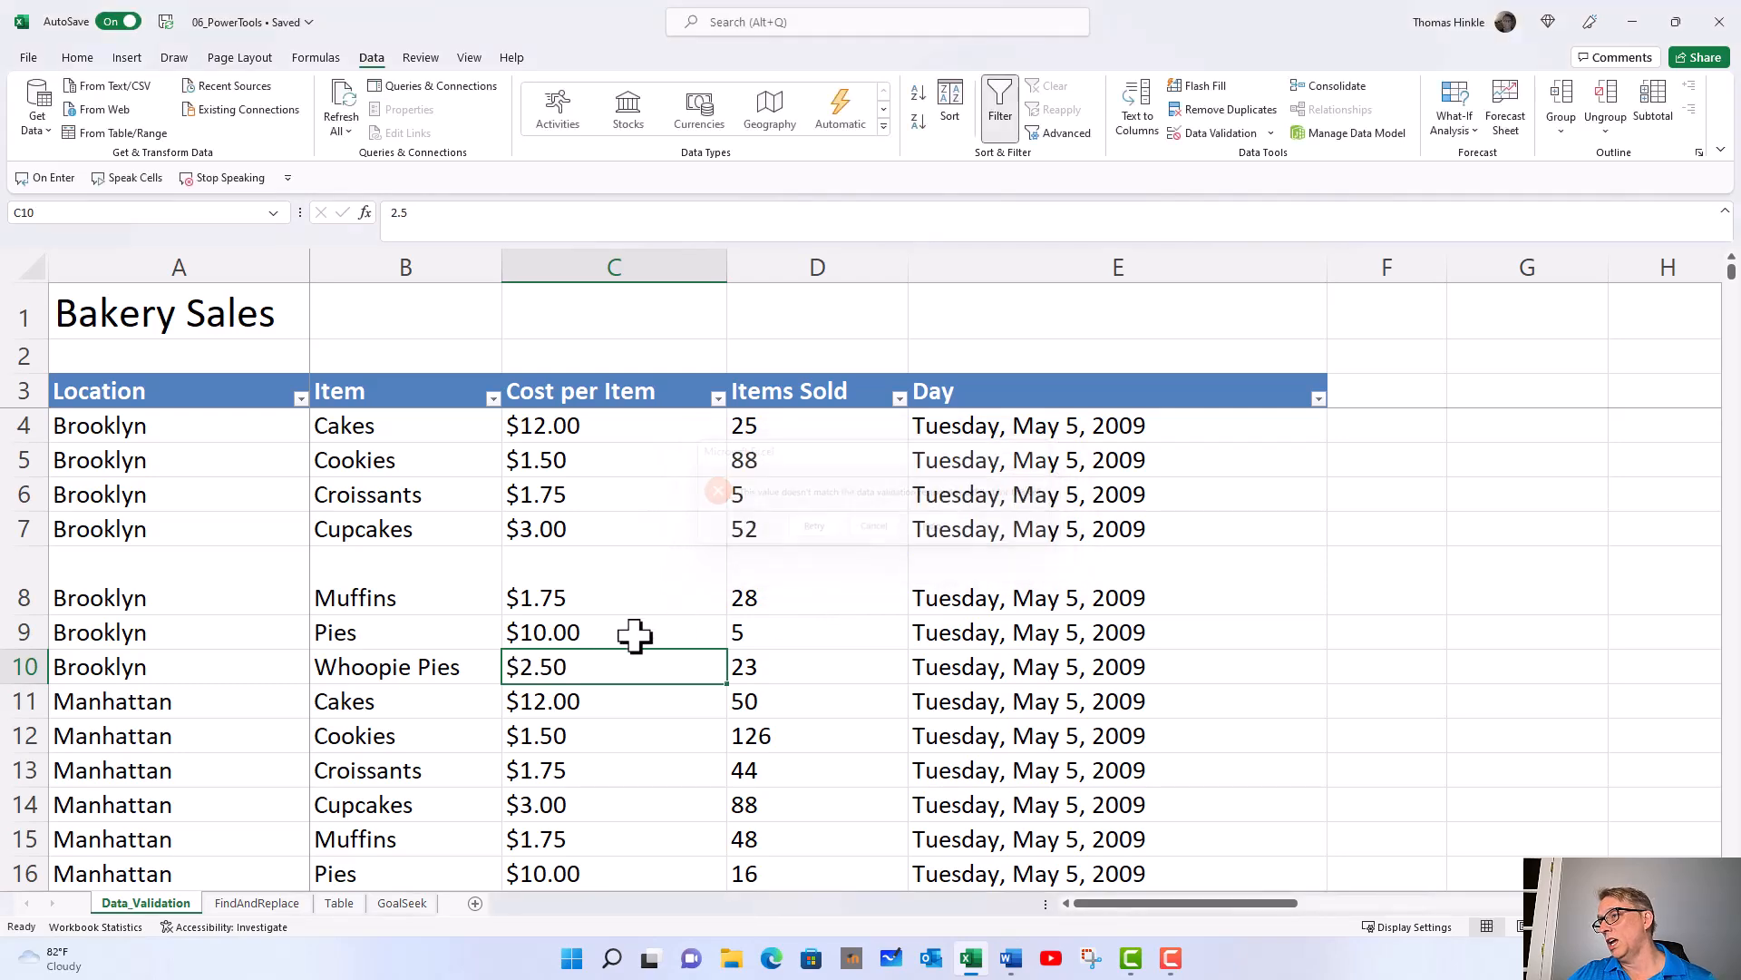